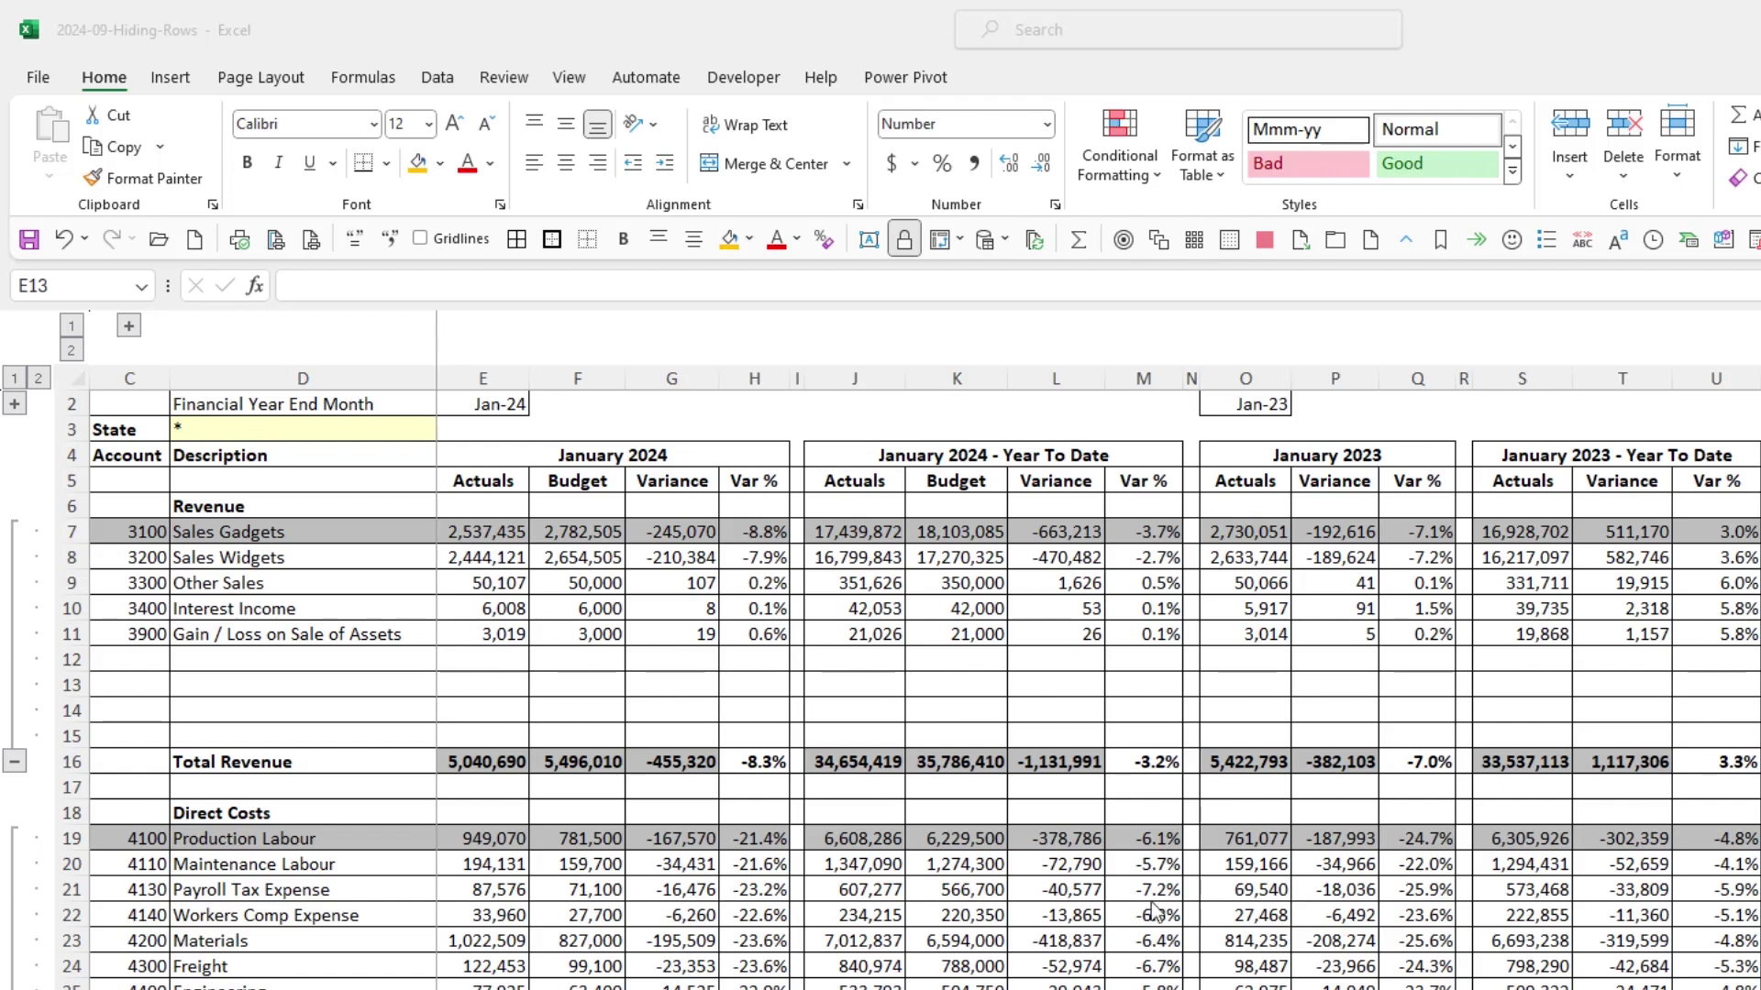
- Examine the unused blank rows 12 to 14 beneath the revenue accounts in the report
left_click(144, 658)
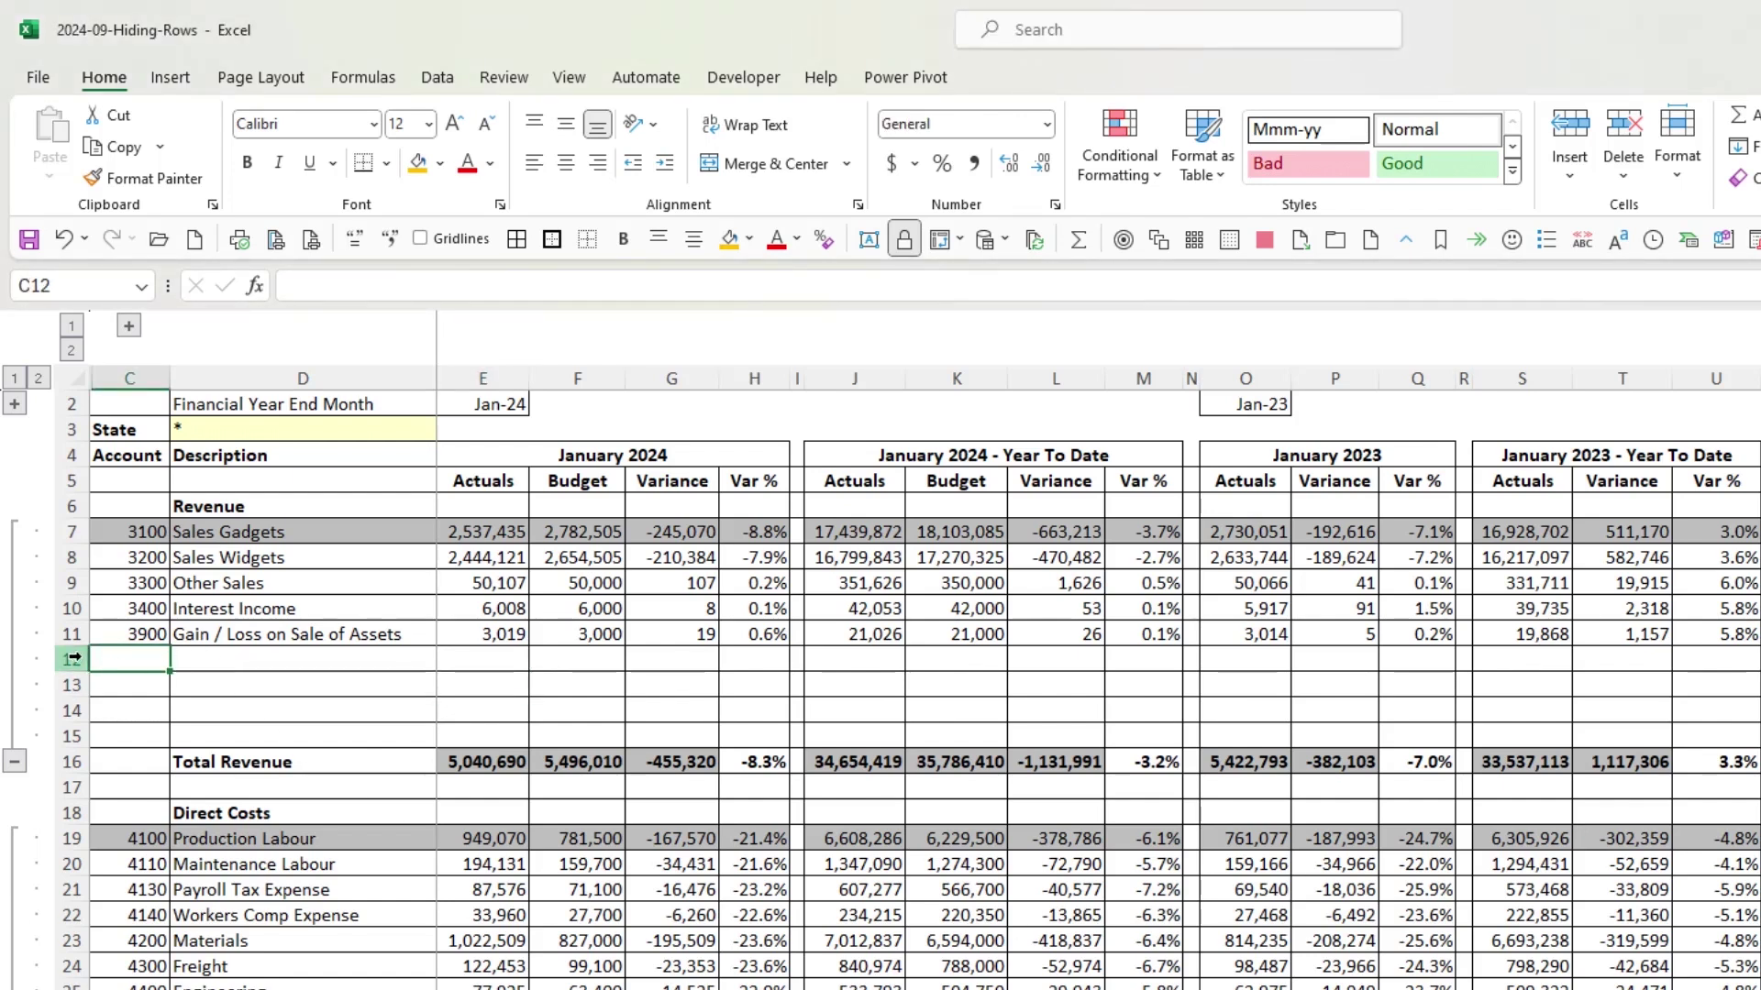
left_click_drag(72, 659, 72, 711)
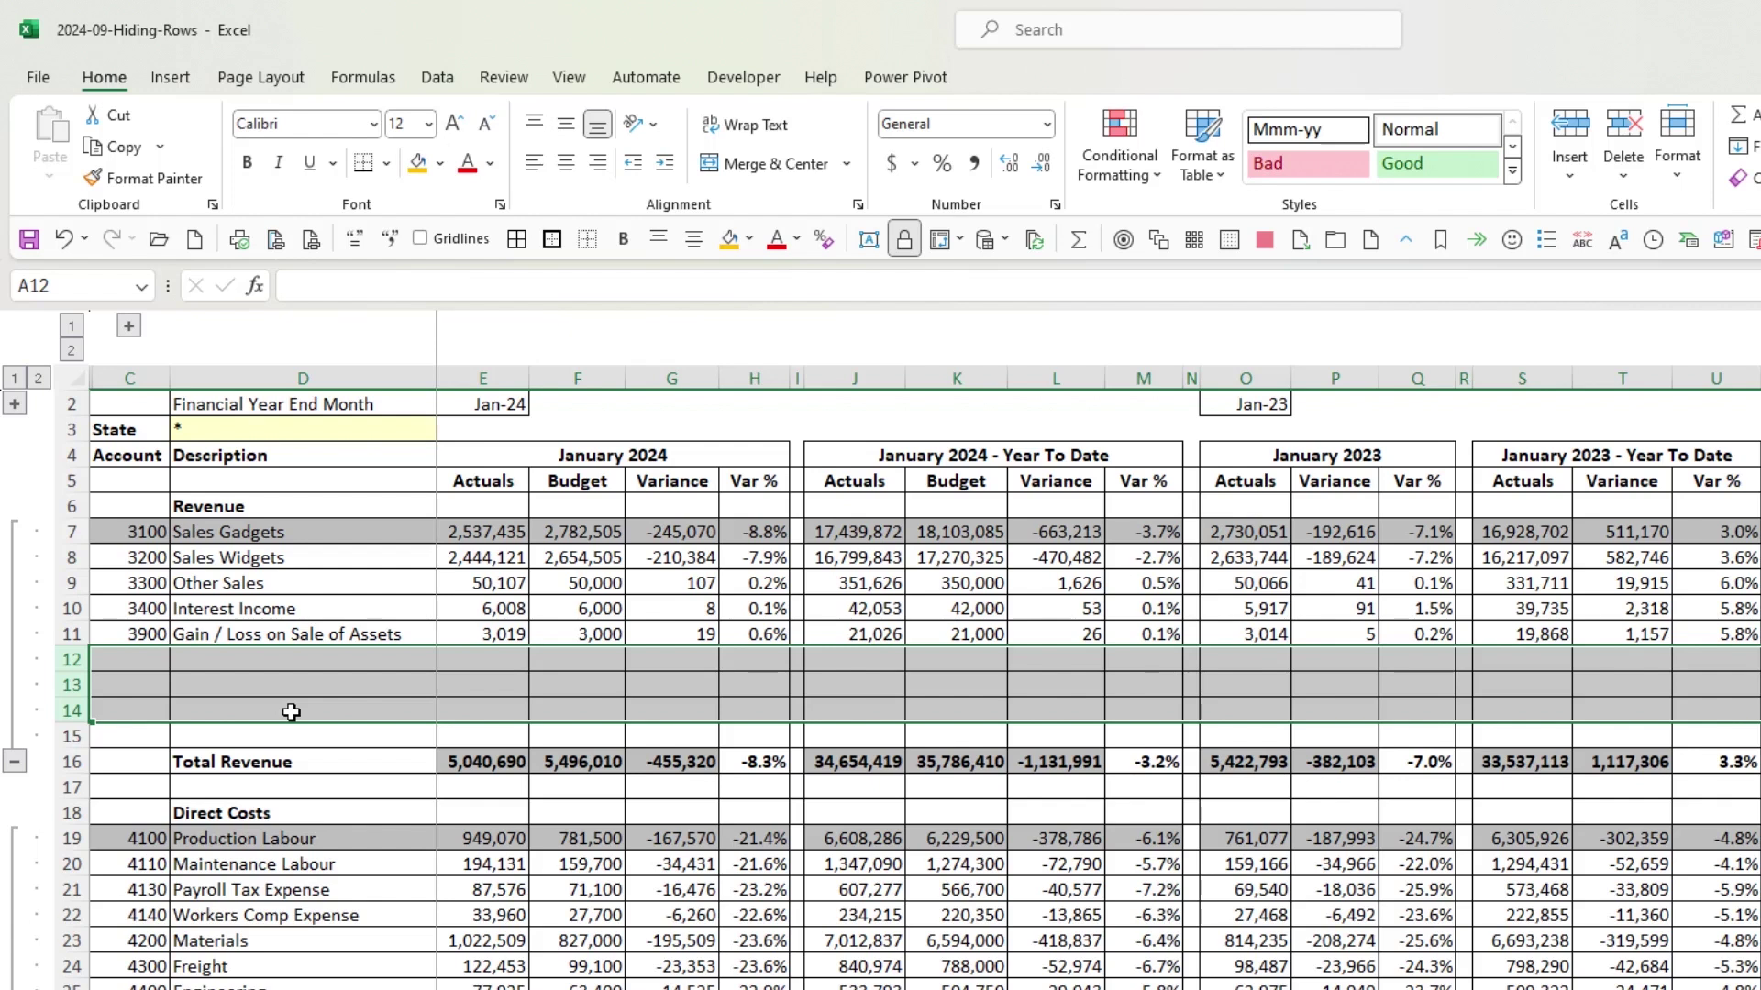
left_click(464, 680)
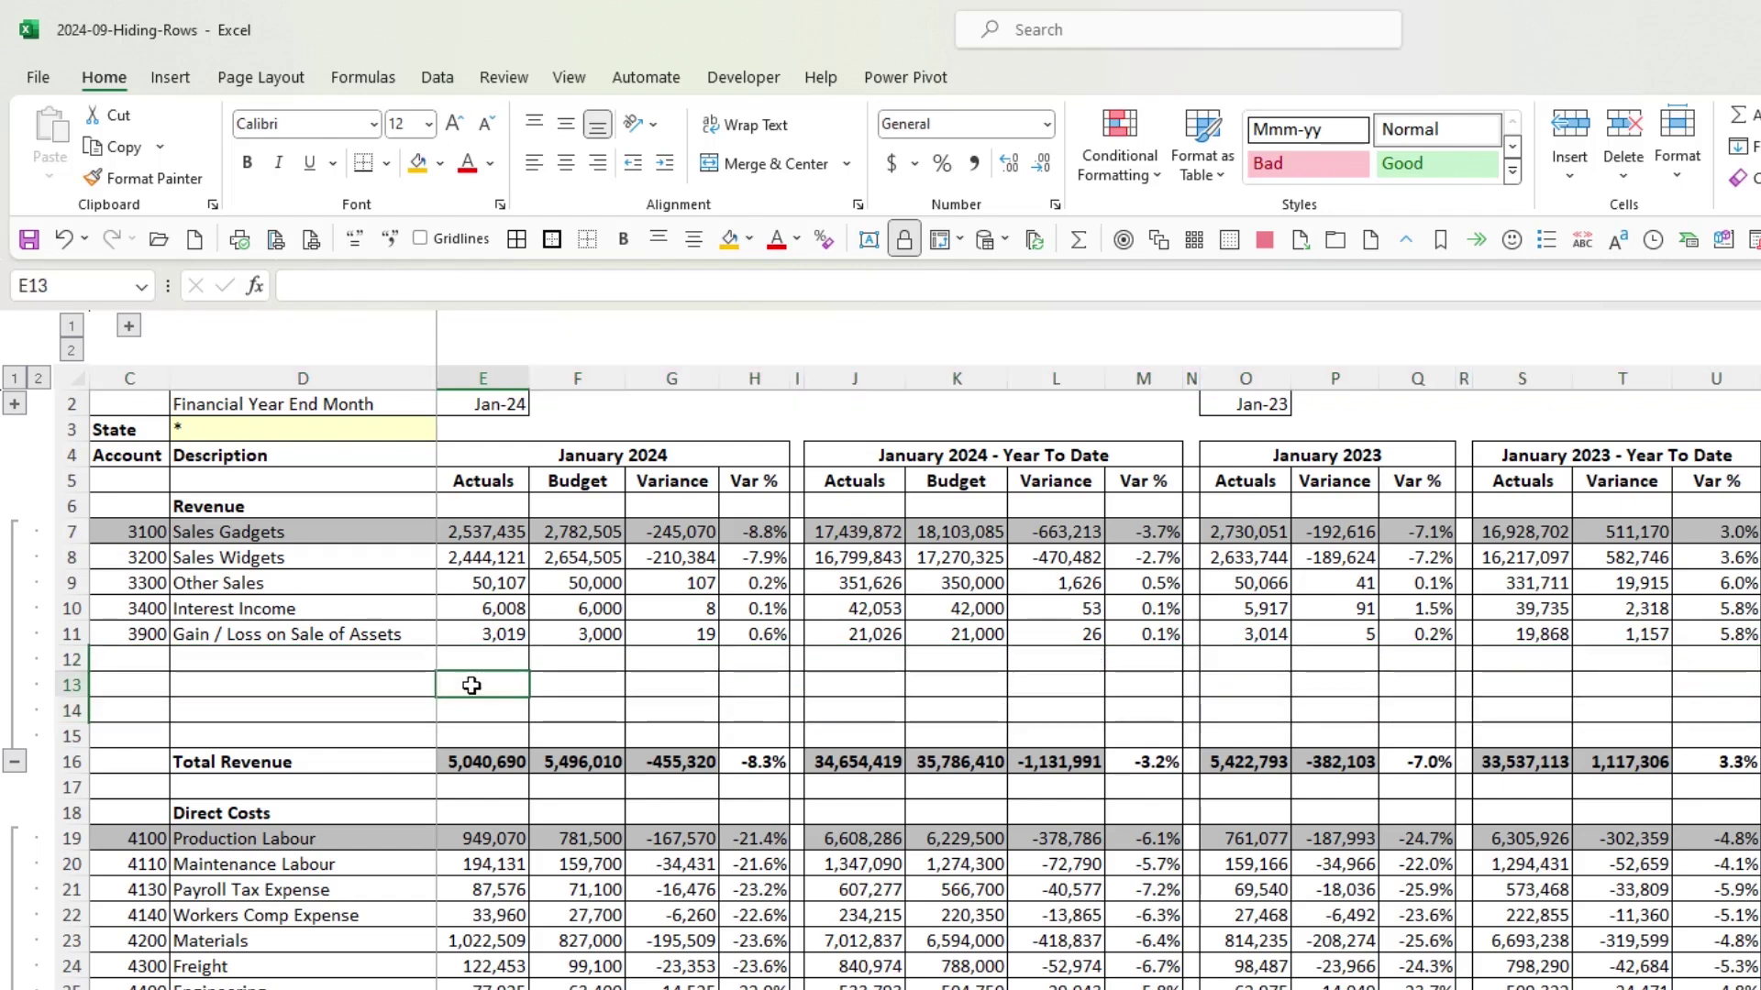
left_click(601, 683)
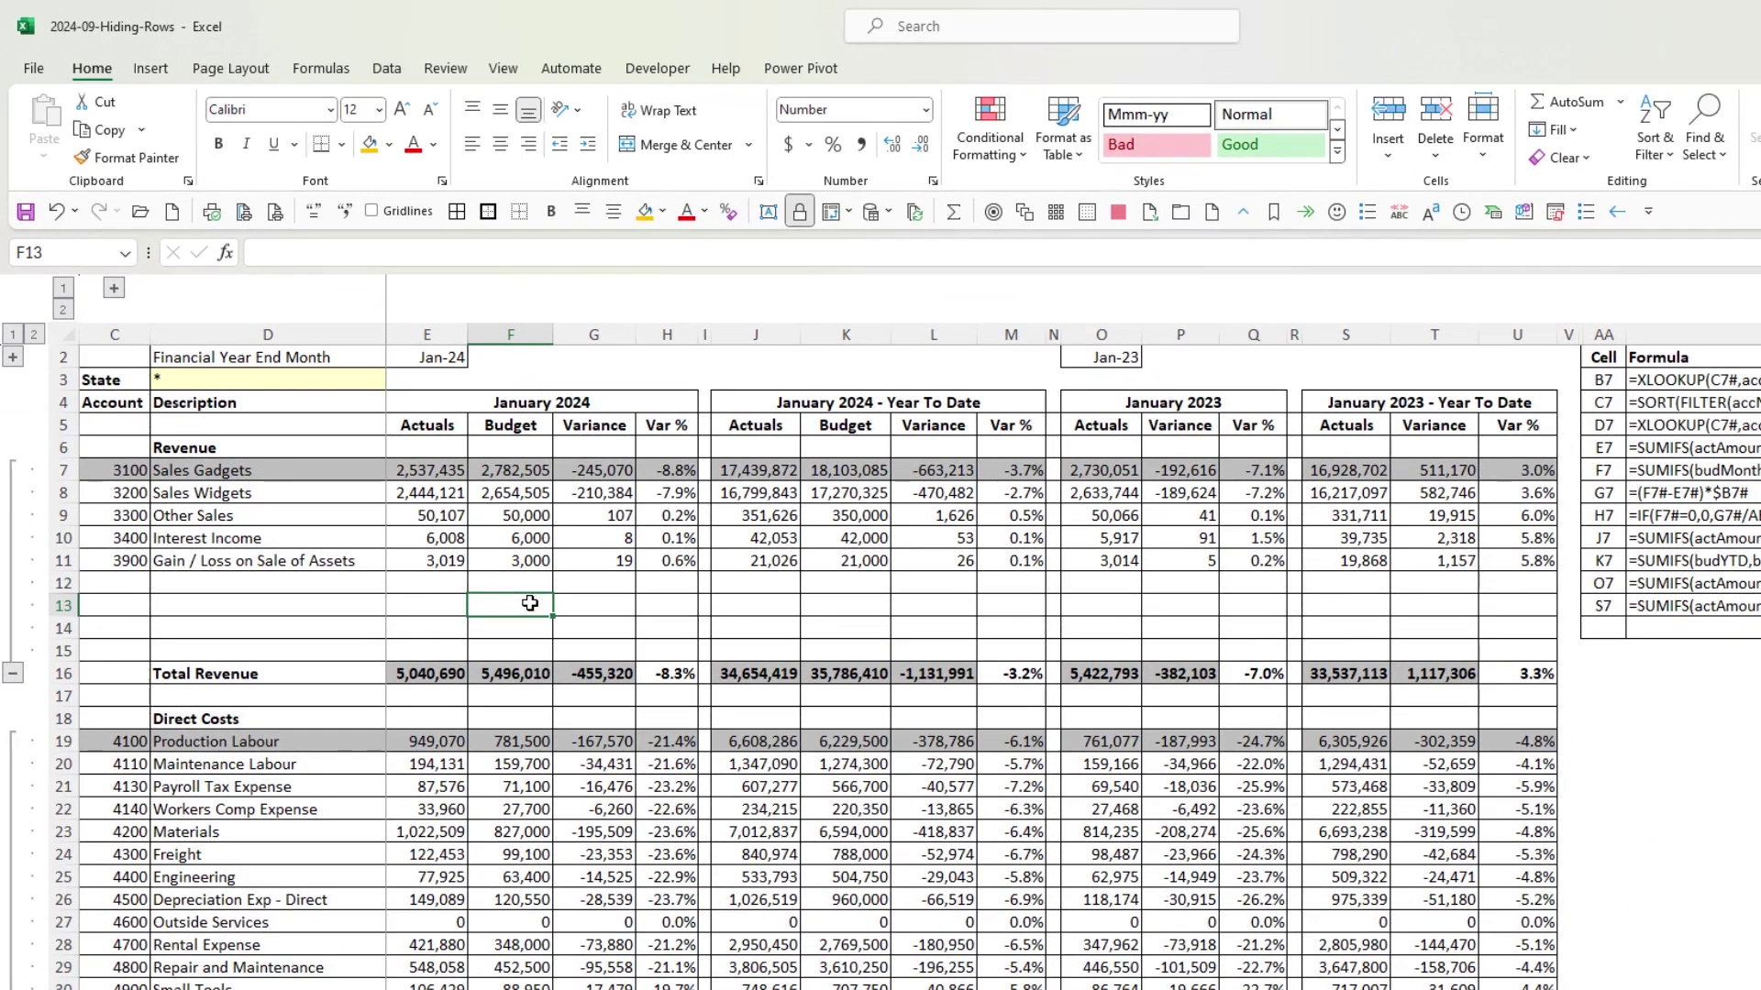
- On the Report After sheet, collapse the grouped helper columns, filter the rows to Display with the slicer and review the report
left_click(64, 924)
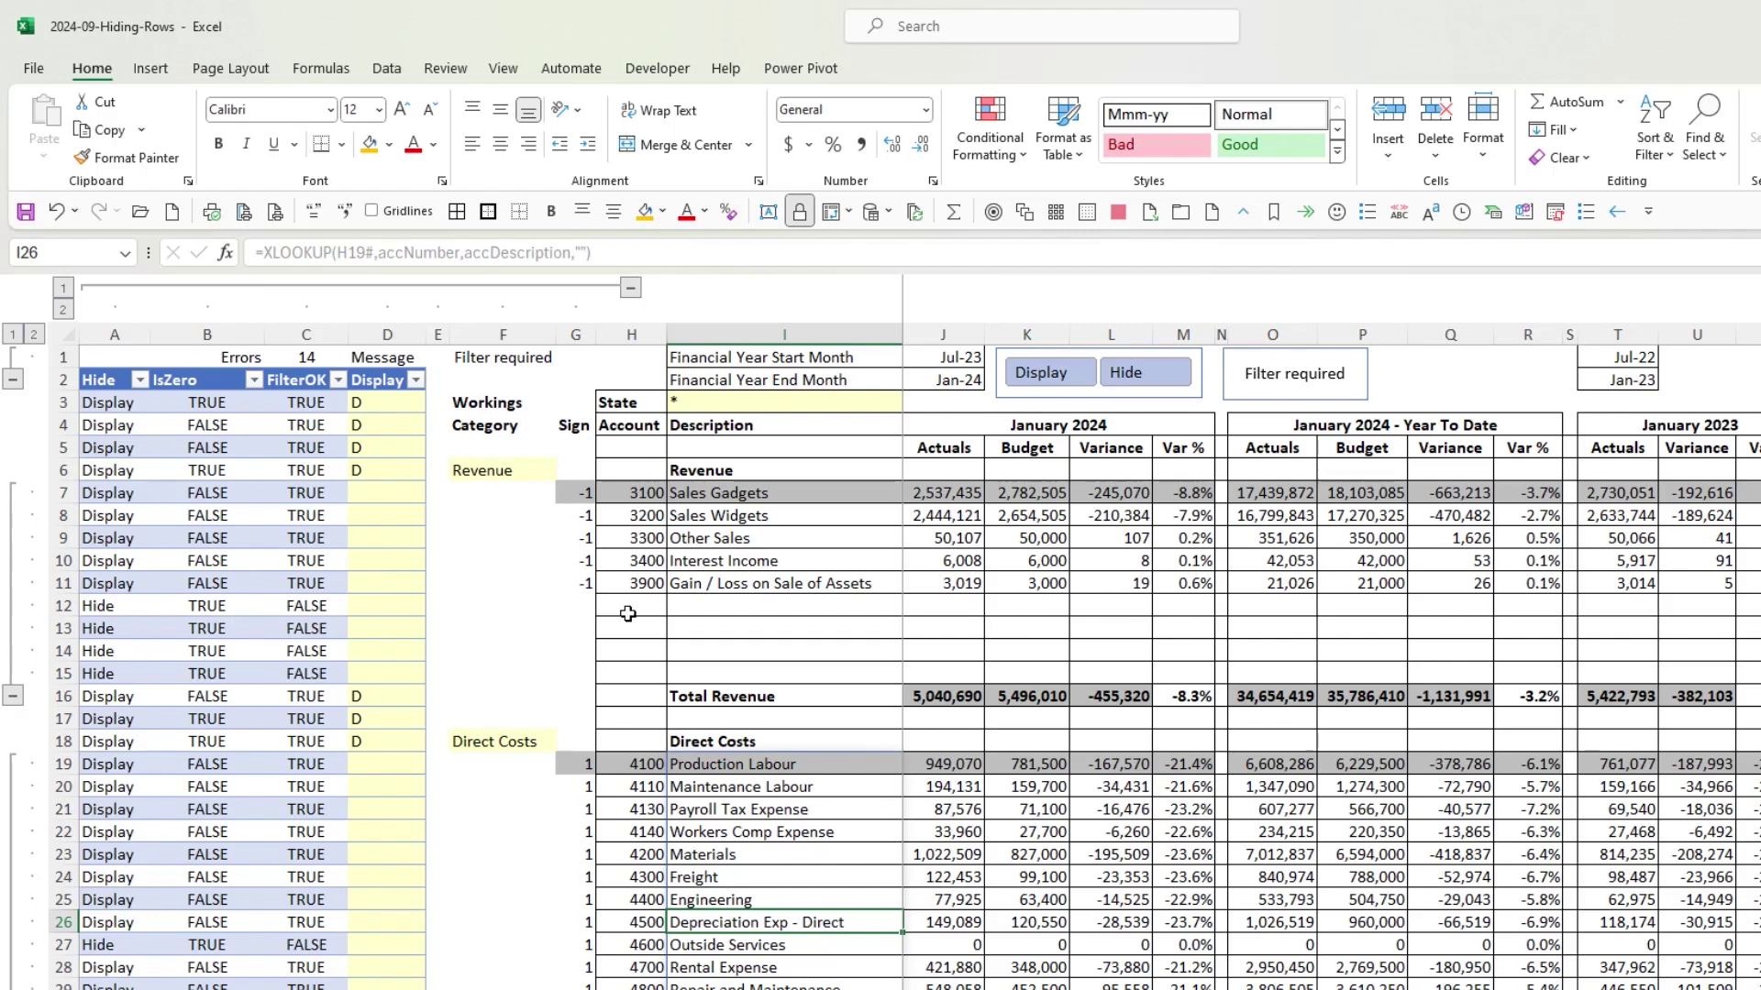
left_click(630, 288)
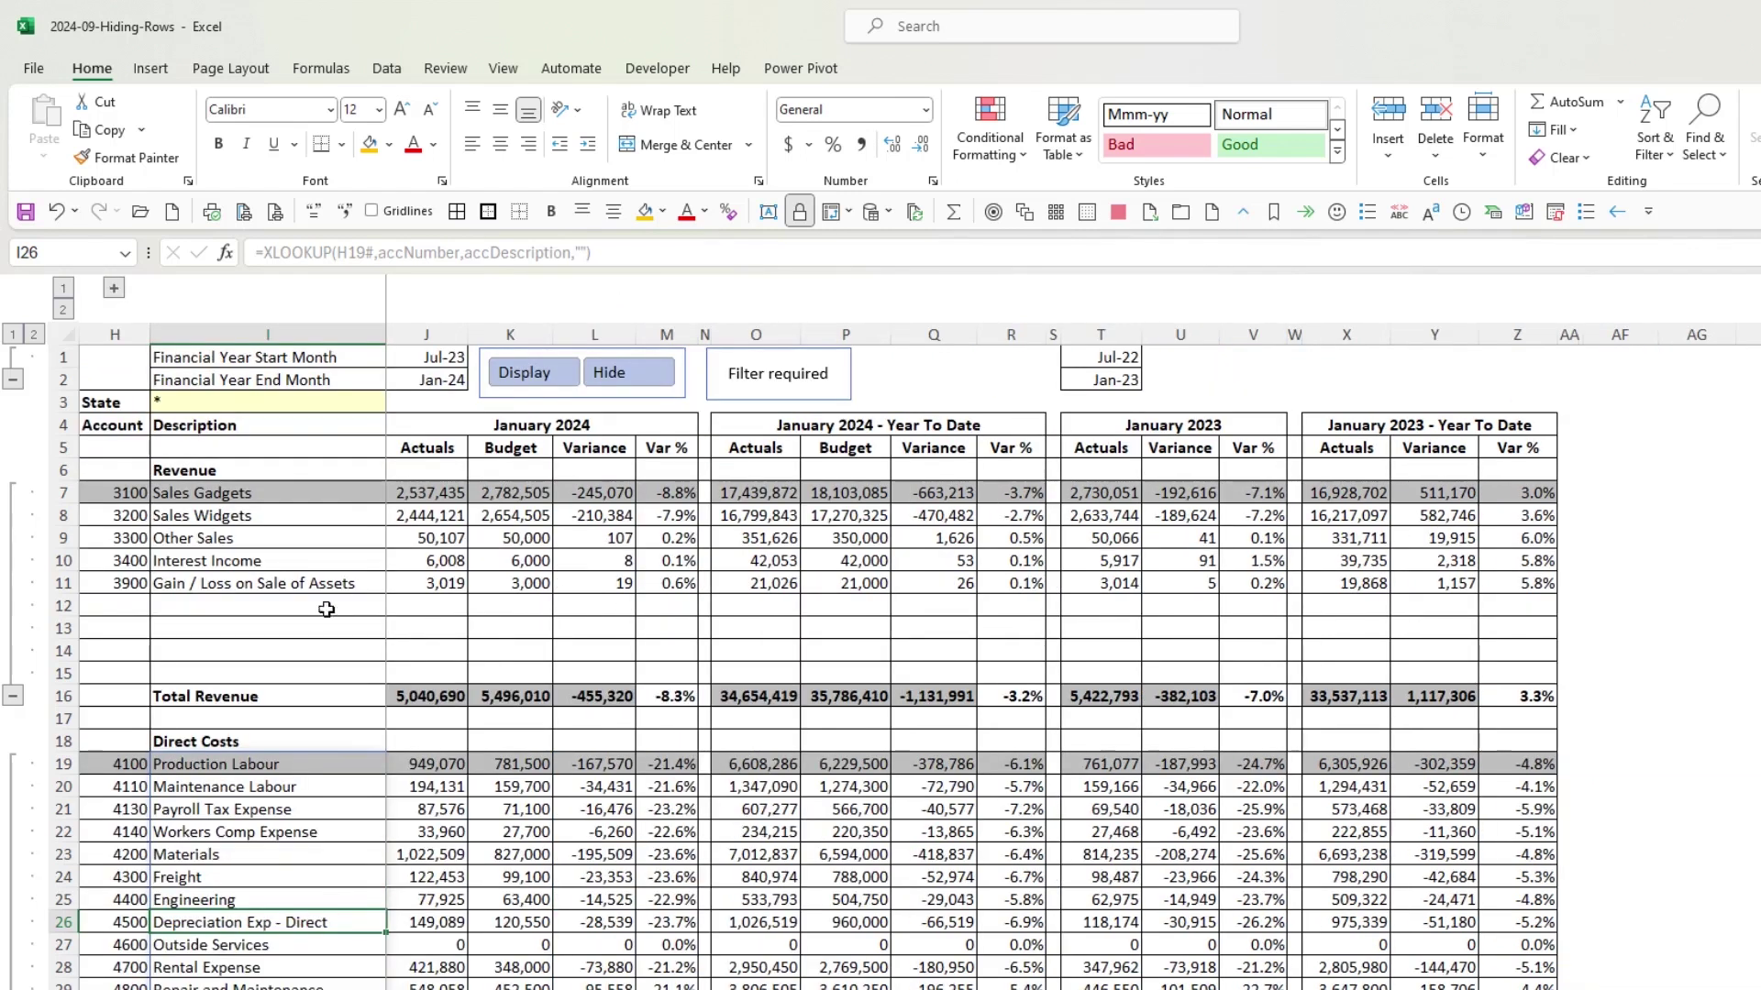
left_click(546, 377)
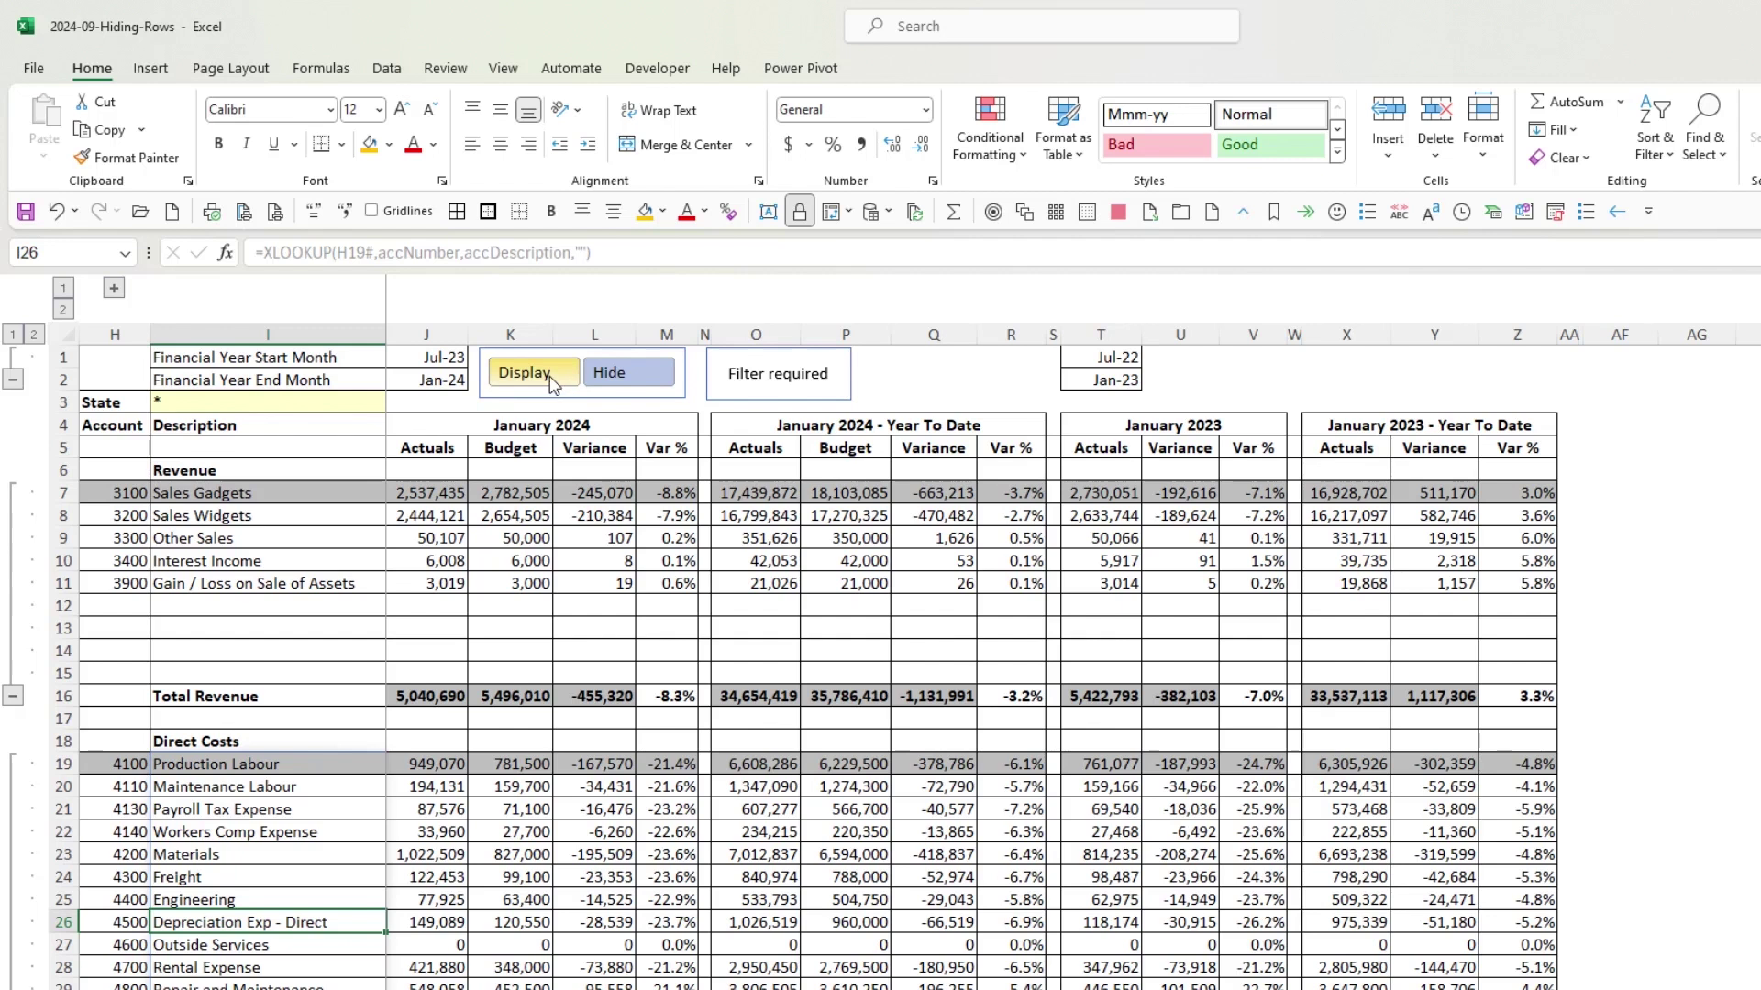
left_click(548, 375)
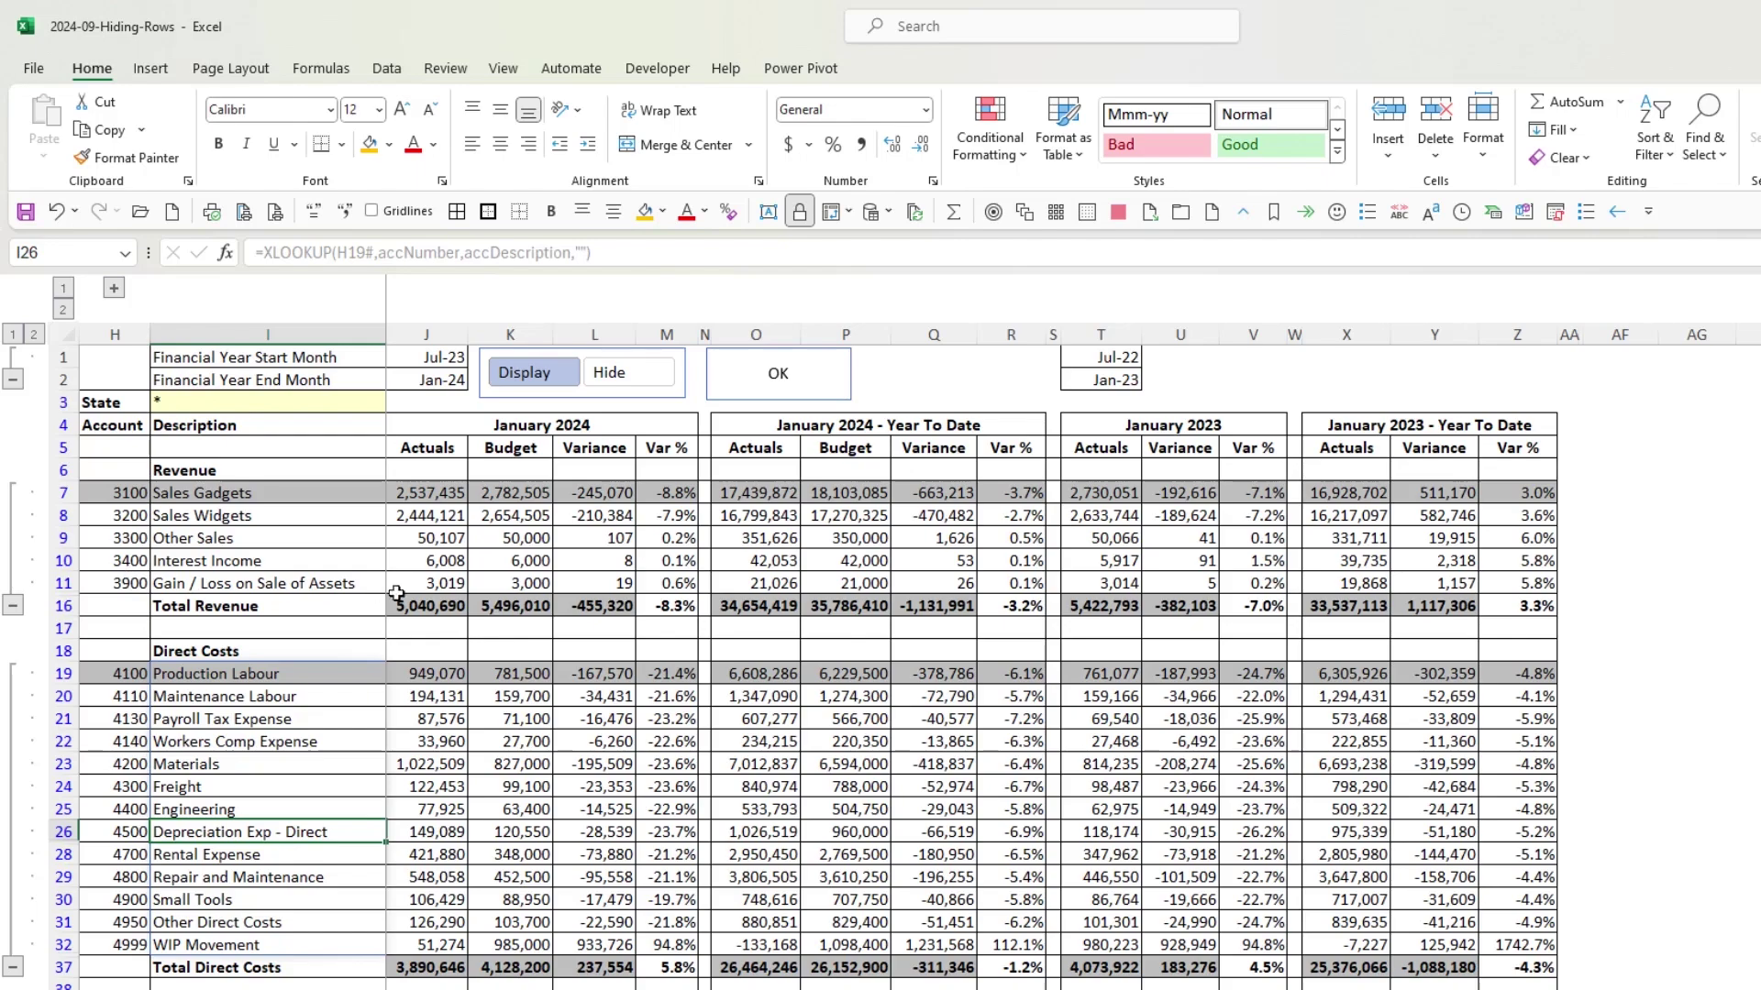
scroll(548, 688, "down", 7)
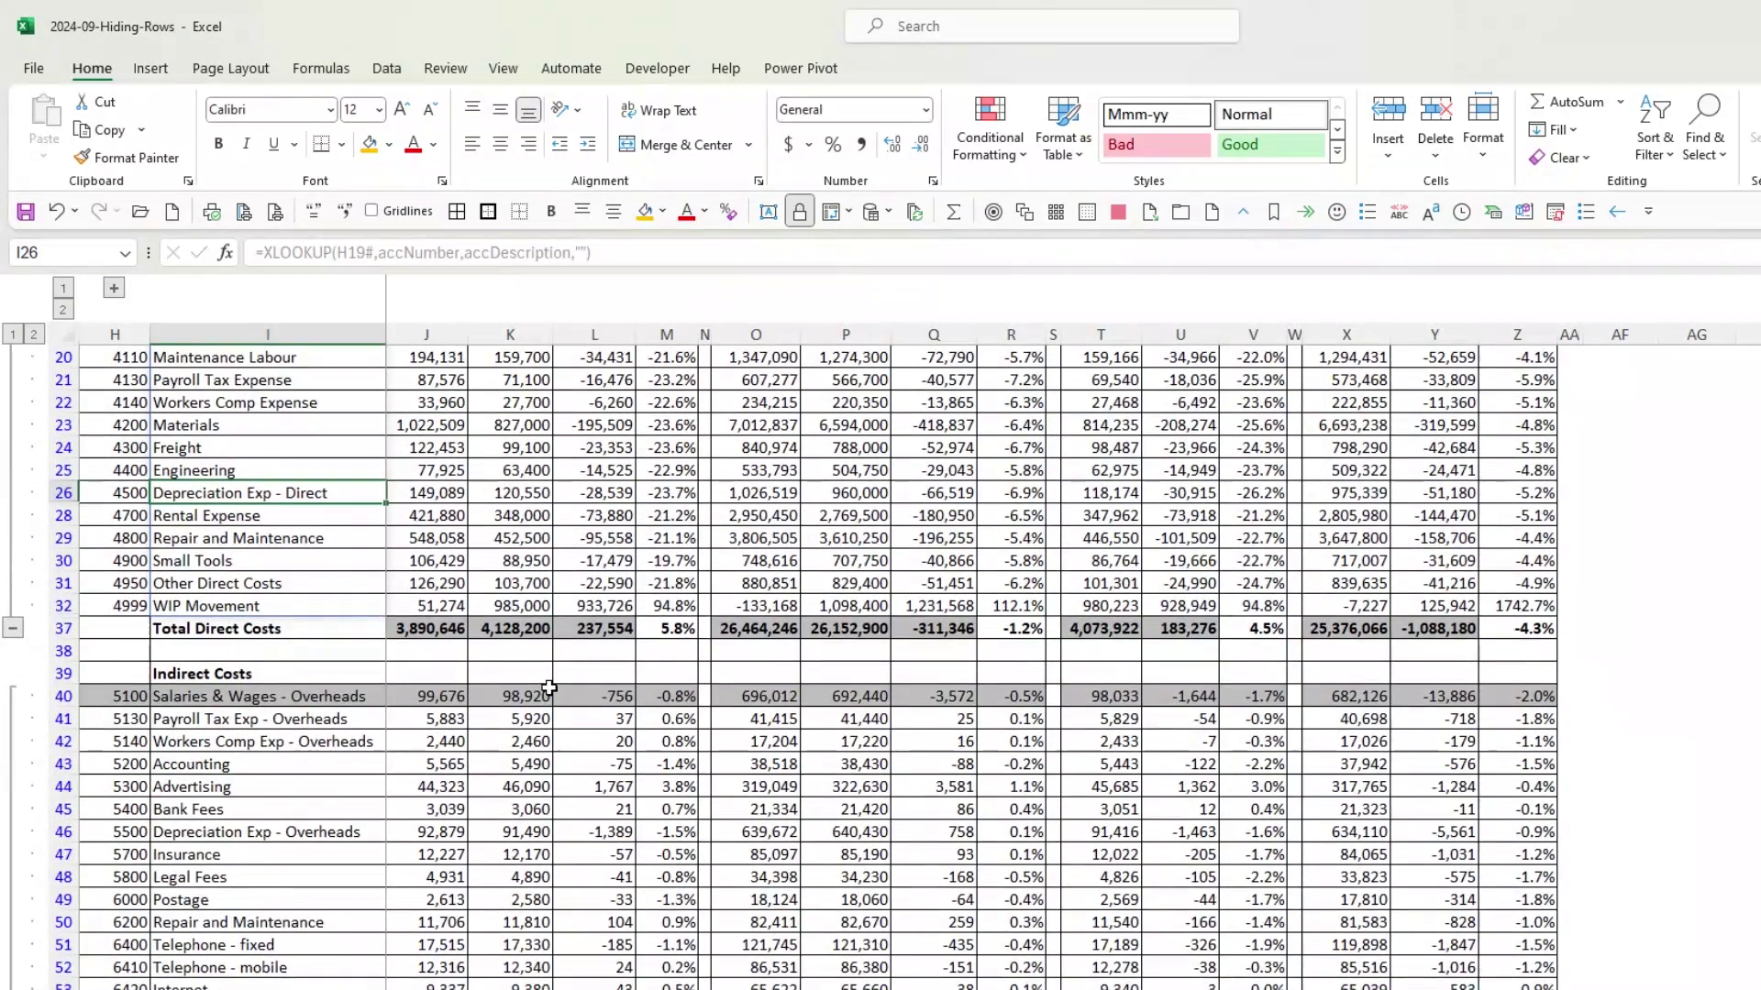
scroll(548, 688, "down", 2)
scroll(550, 689, "up", 8)
scroll(550, 689, "up", 1)
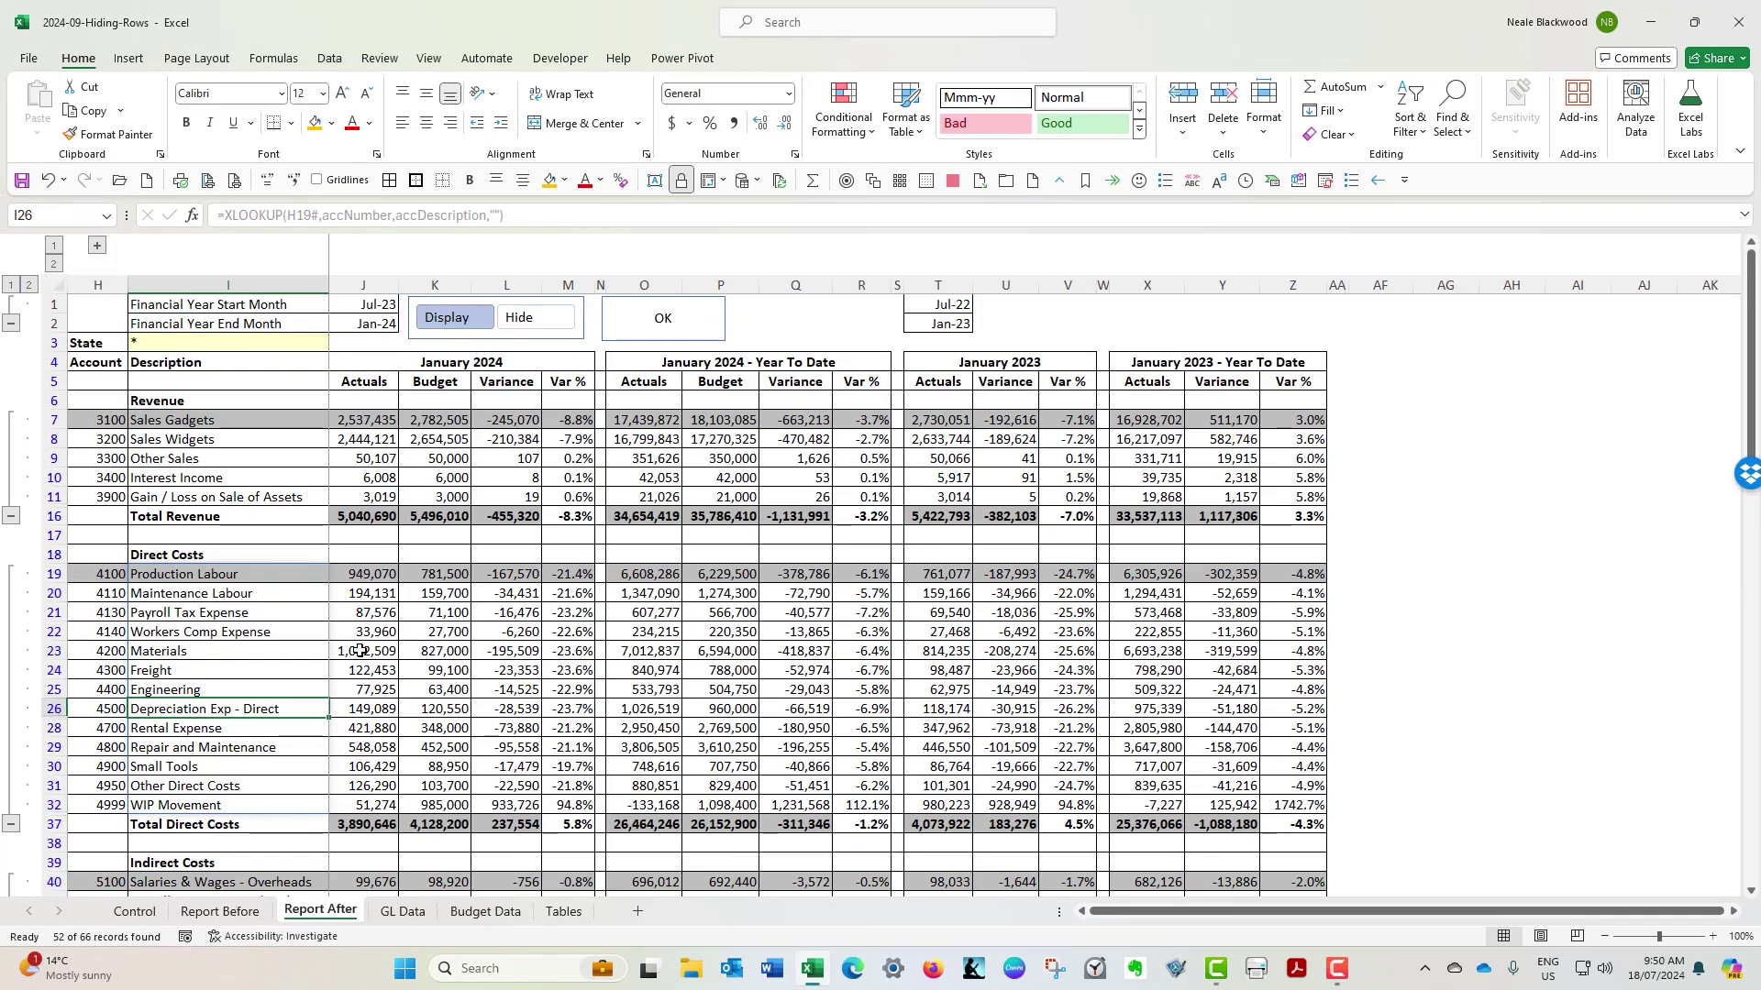
- On the GL Data sheet, set the account code in cell D3149 to 4600
left_click(409, 912)
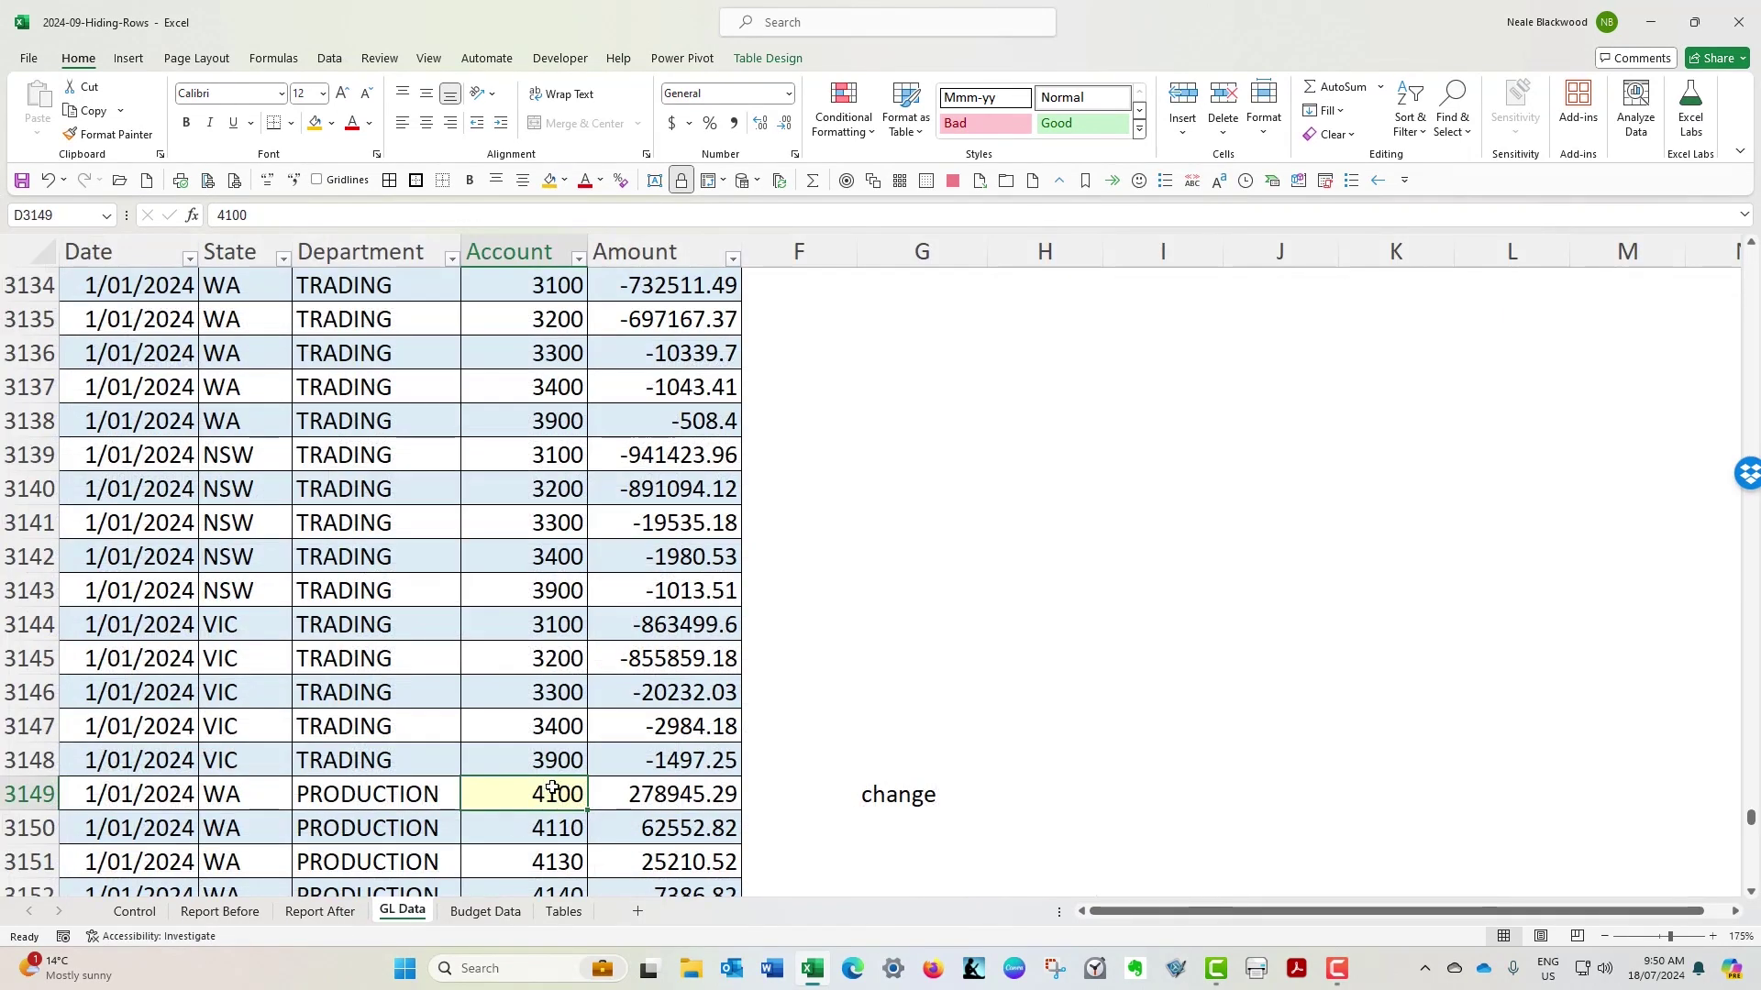
type("4600")
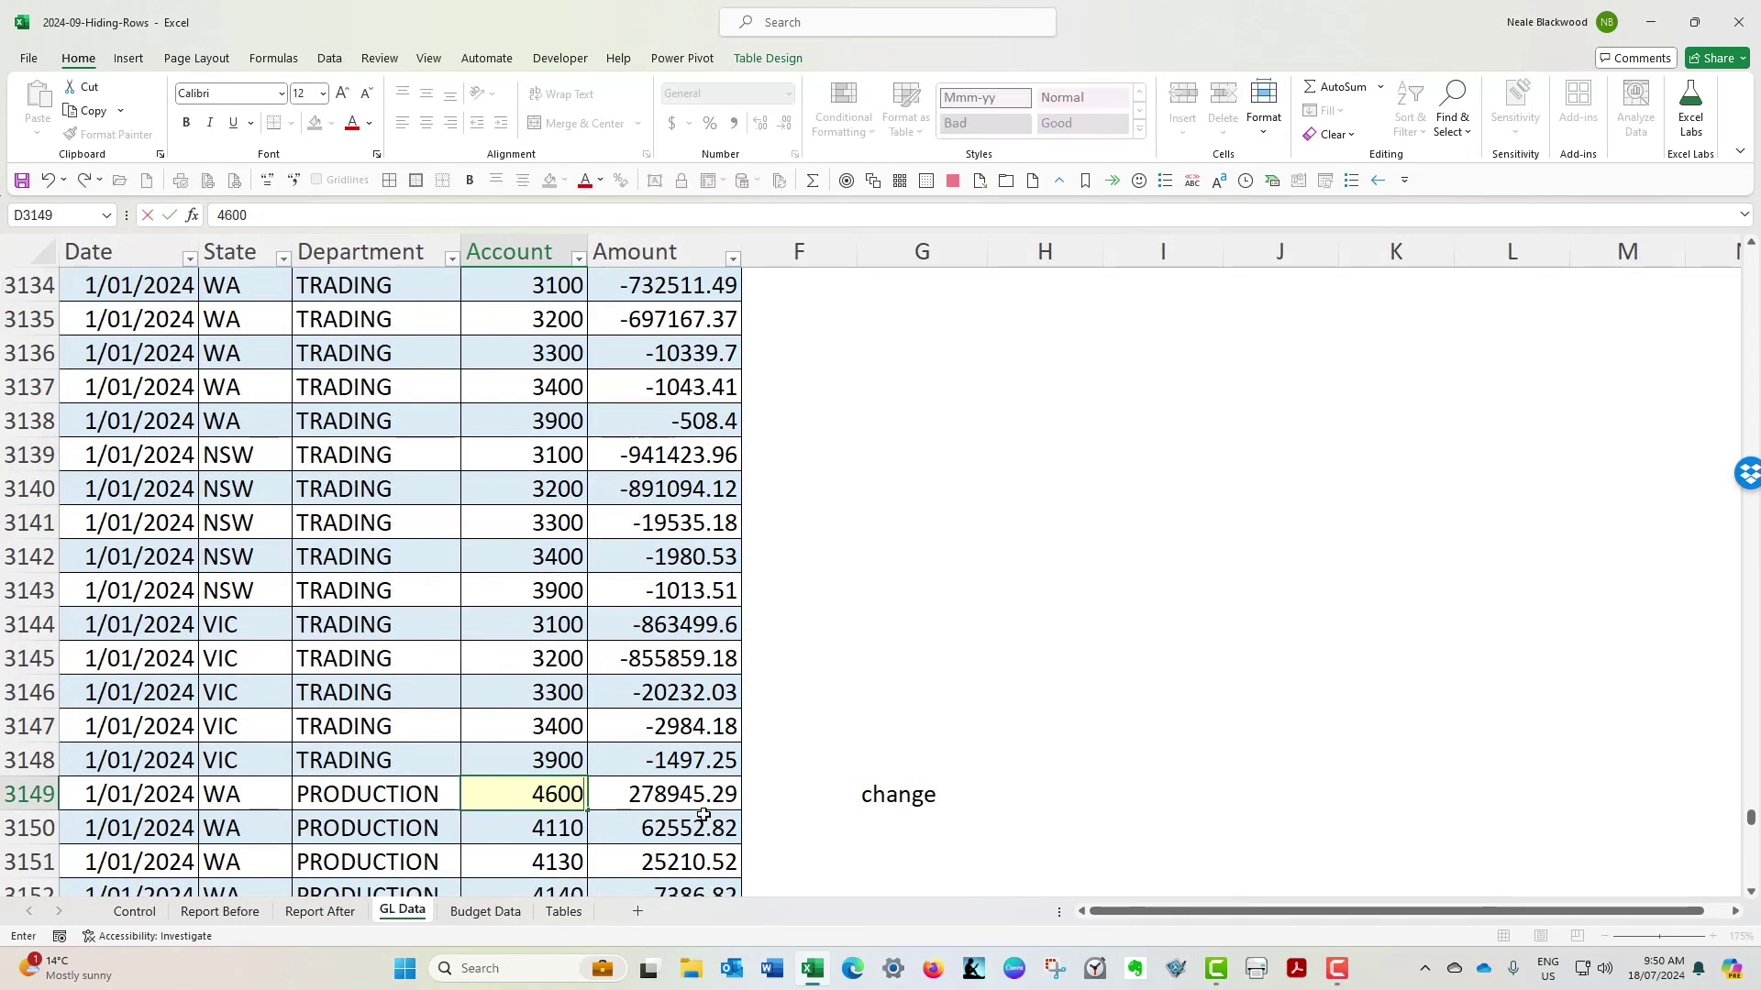
key("Return")
key("Up")
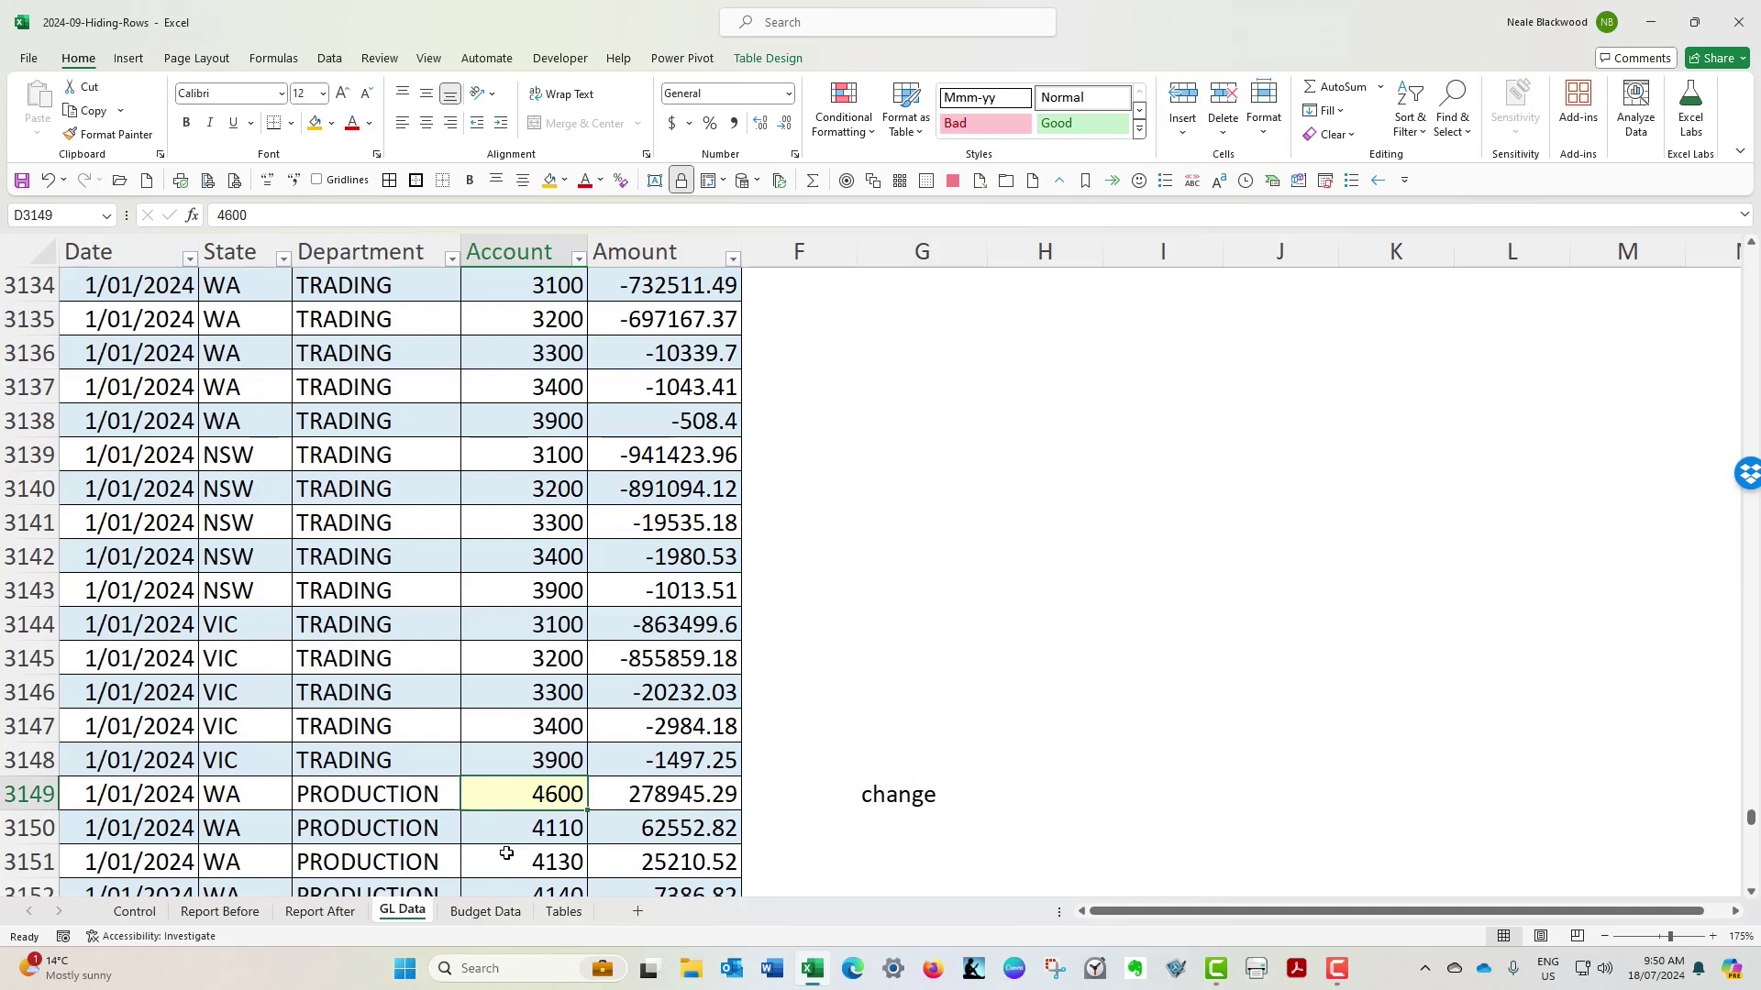
- Check account 4600 on the Report Before sheet, and reapply the Display slicer filter on the Report After sheet
left_click(221, 913)
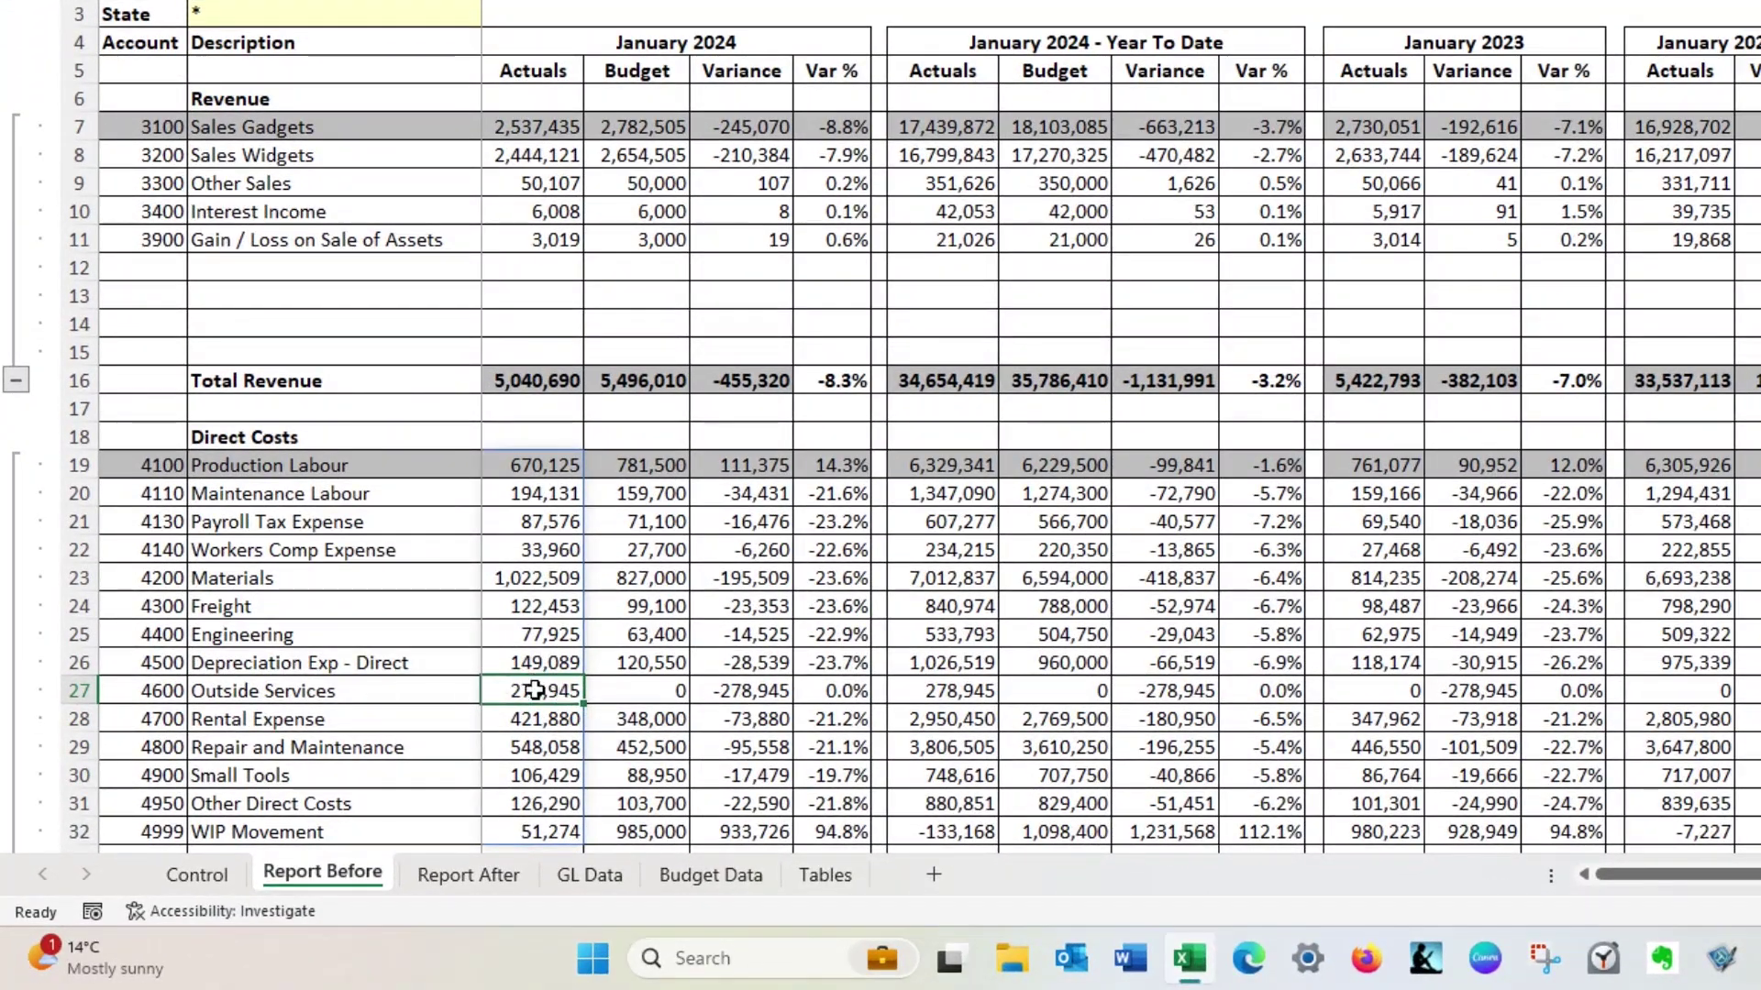
left_click(517, 880)
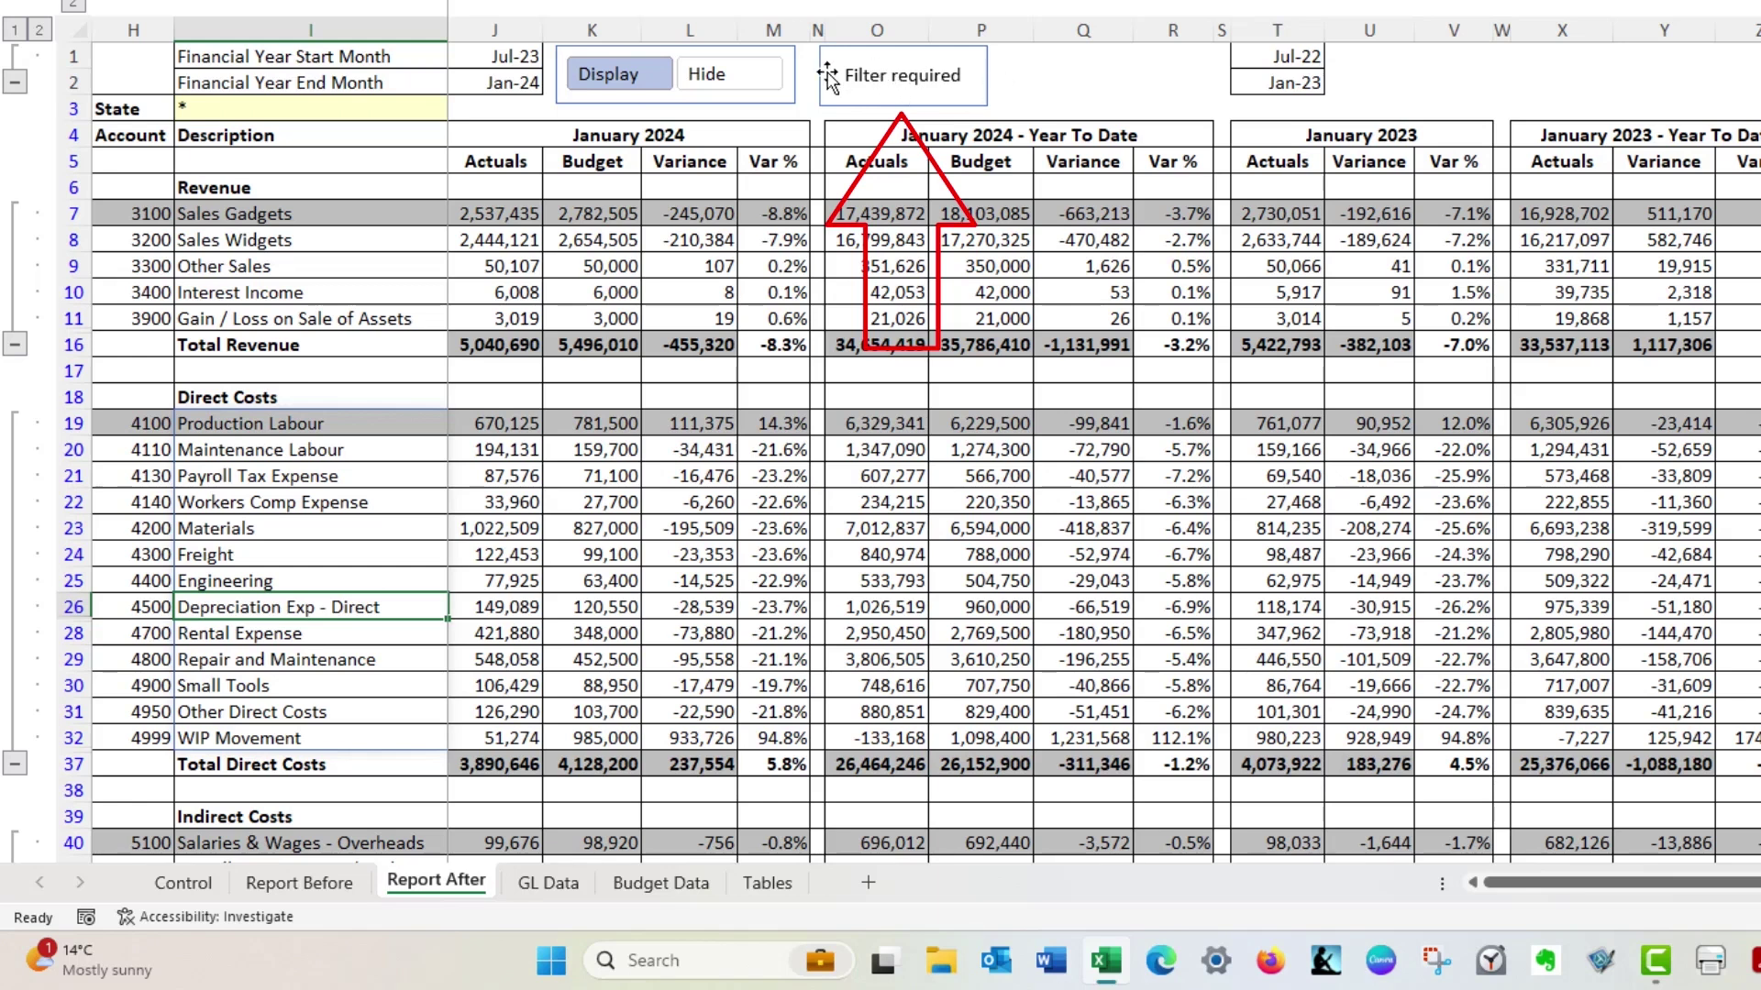
left_click(607, 77)
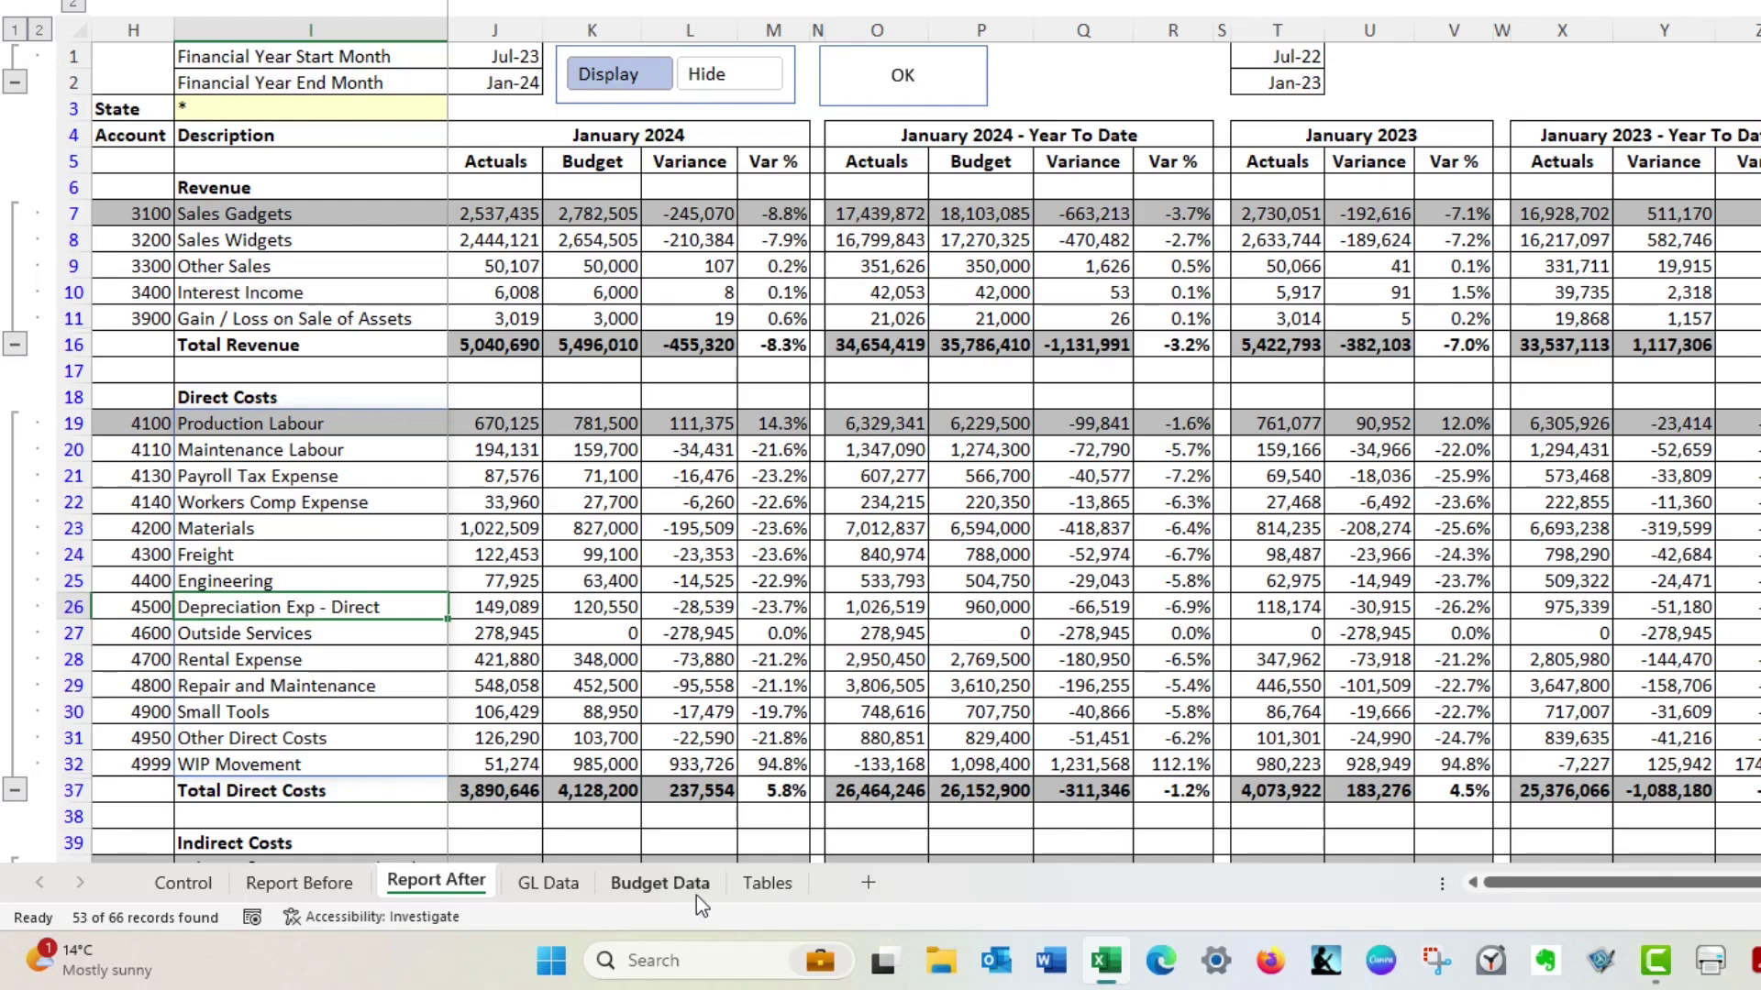
- Set the account code in GL Data cell D3149 to 4100 and reapply the Display filter on the Report After sheet
left_click(548, 883)
type("4100")
key("Return")
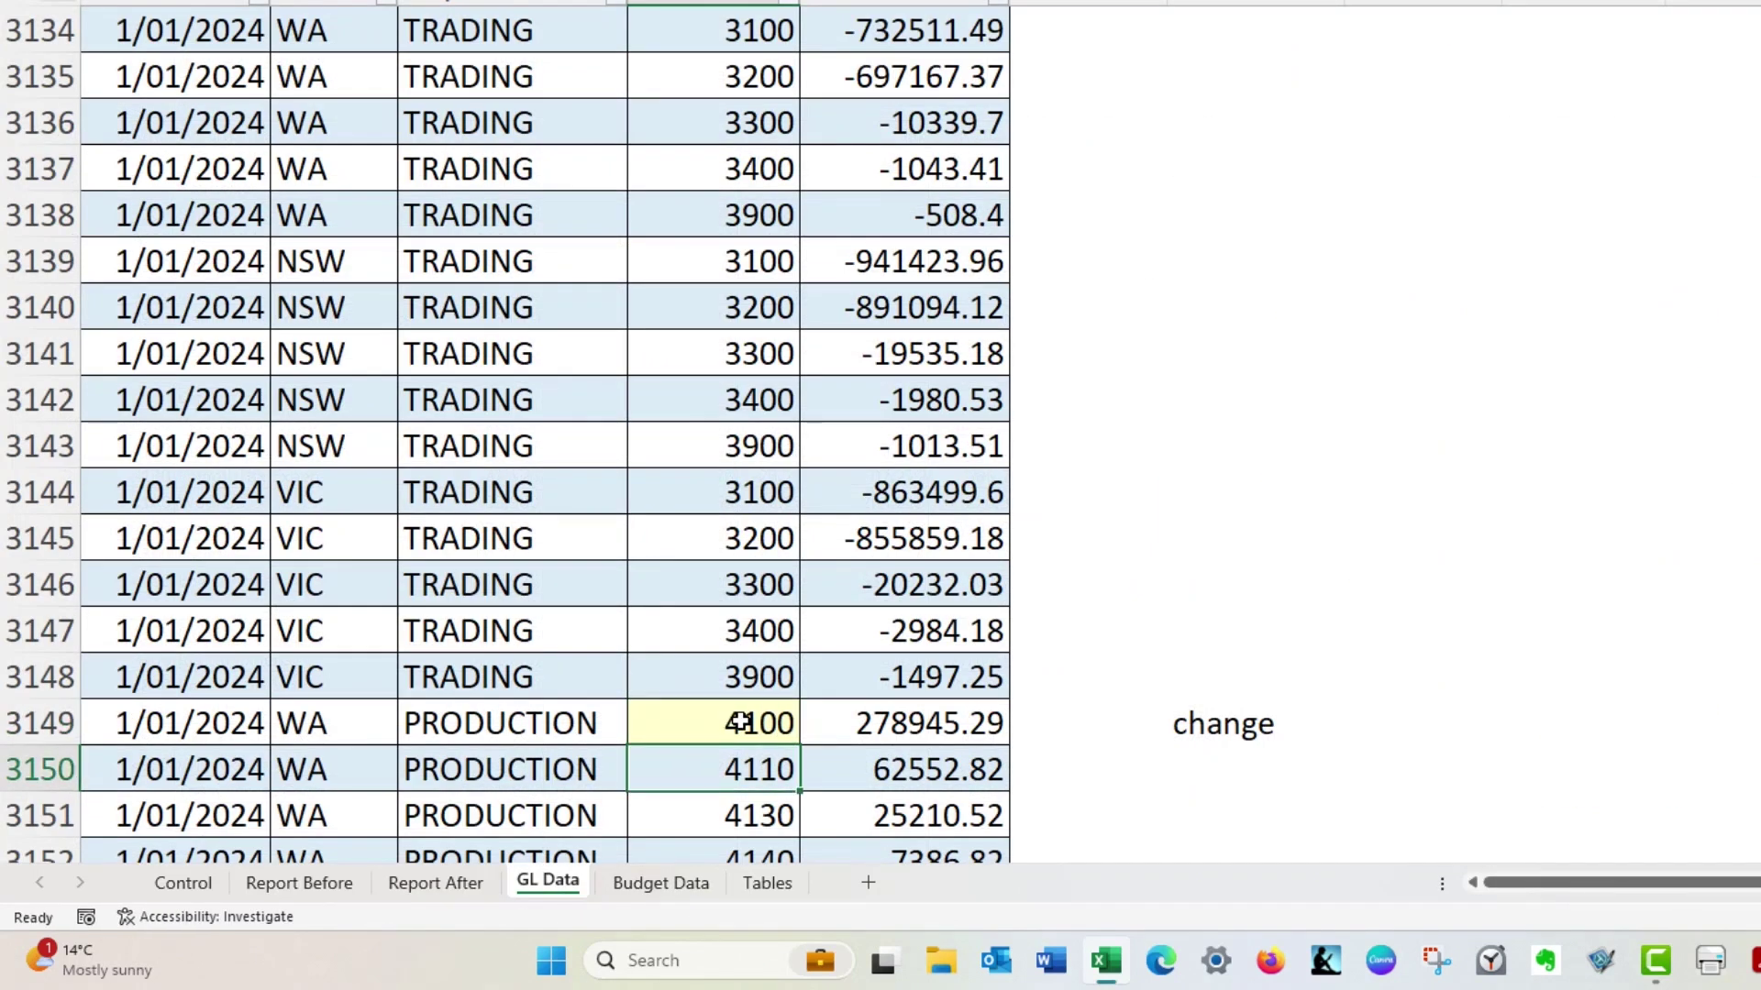
left_click(438, 883)
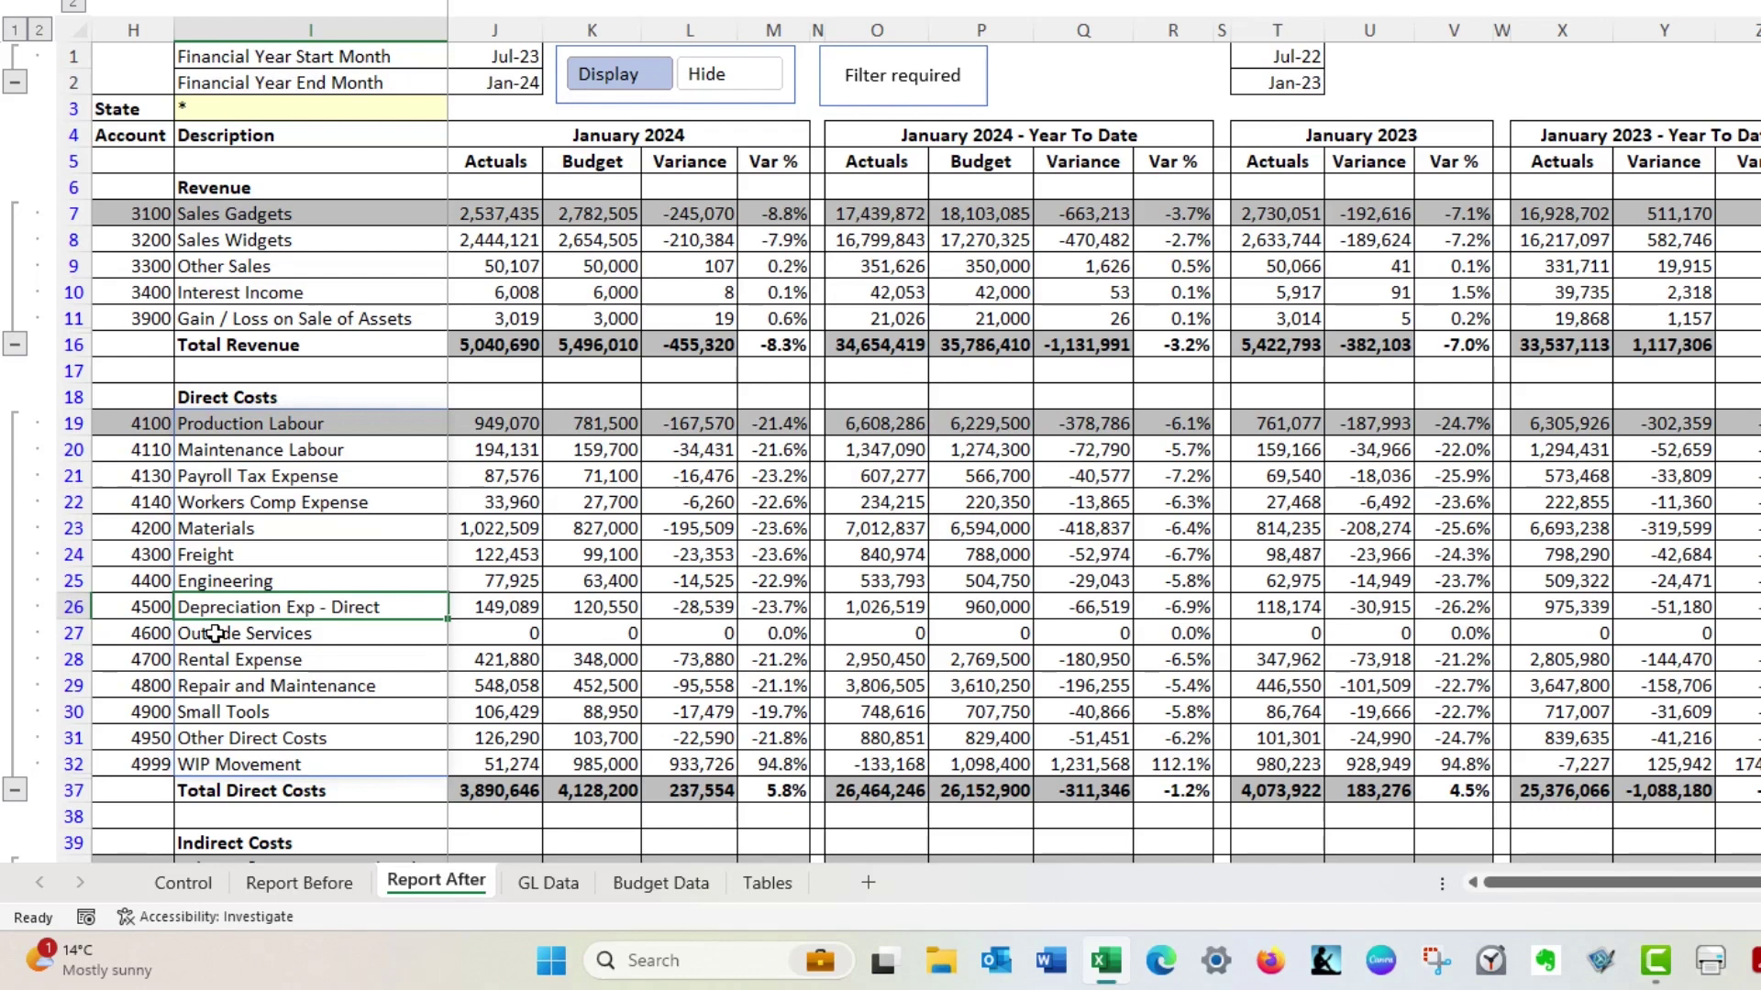
left_click(616, 83)
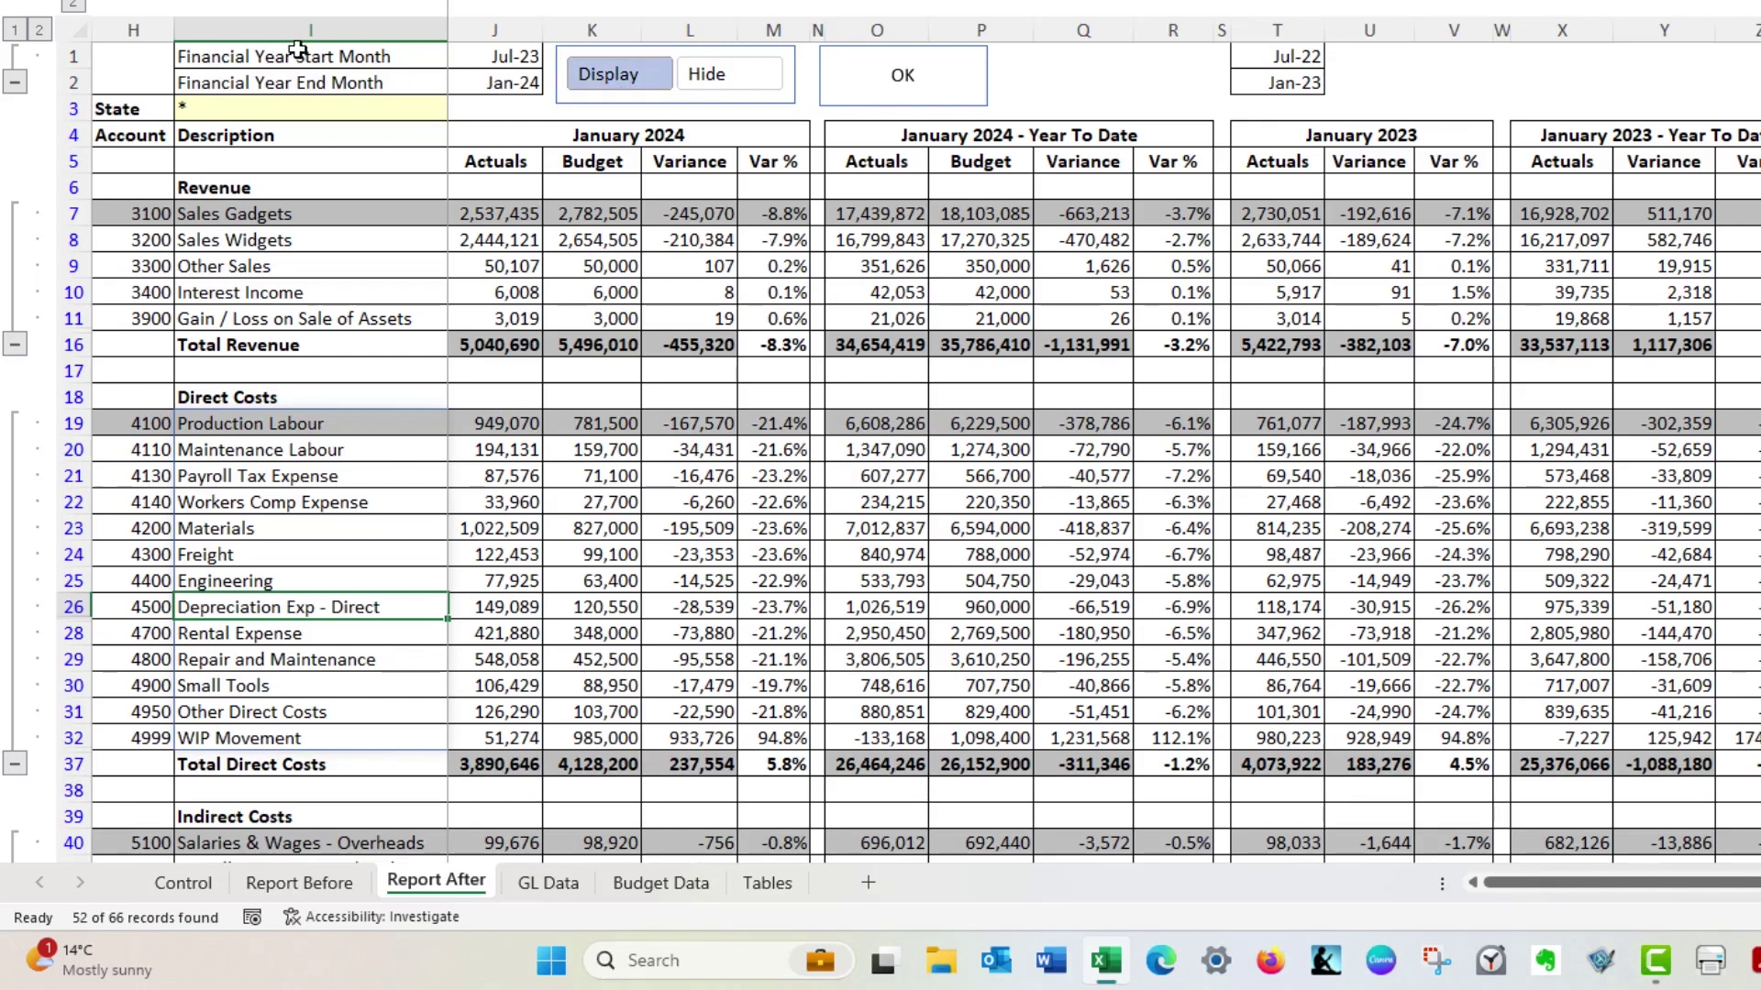
- Expand the grouped helper columns and inspect the filter options of the Hide column without changing them
scroll(462, 236, "left", 5)
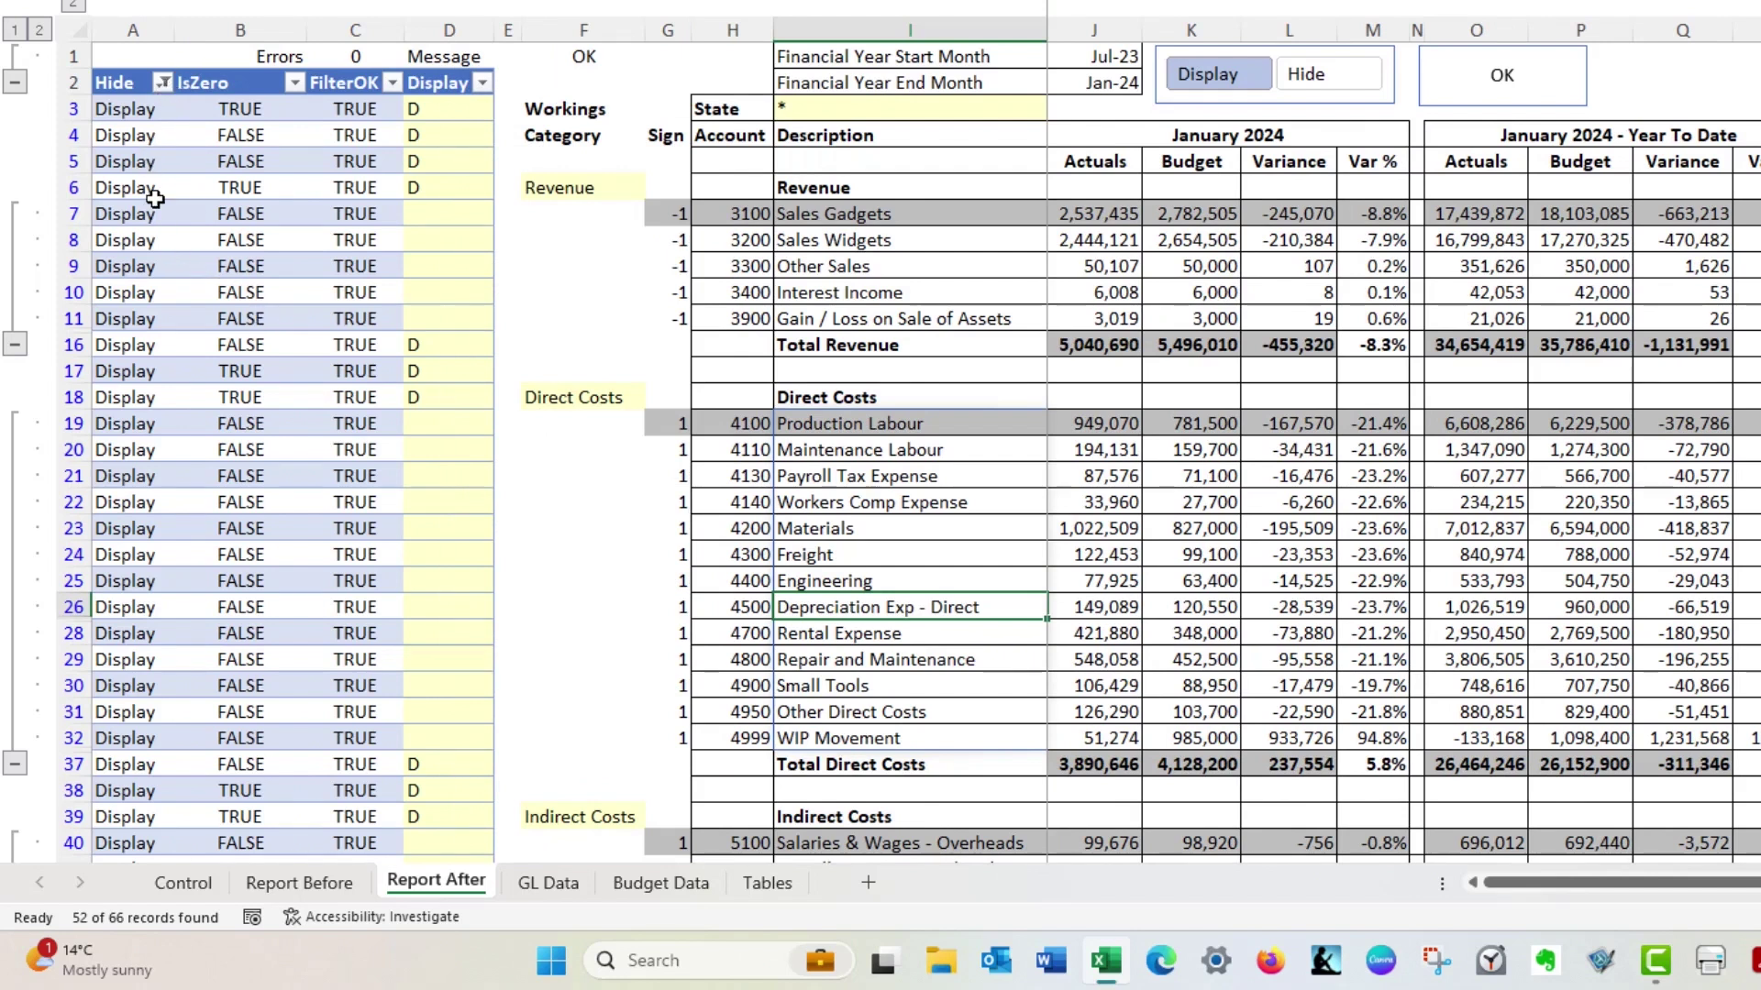
left_click(162, 83)
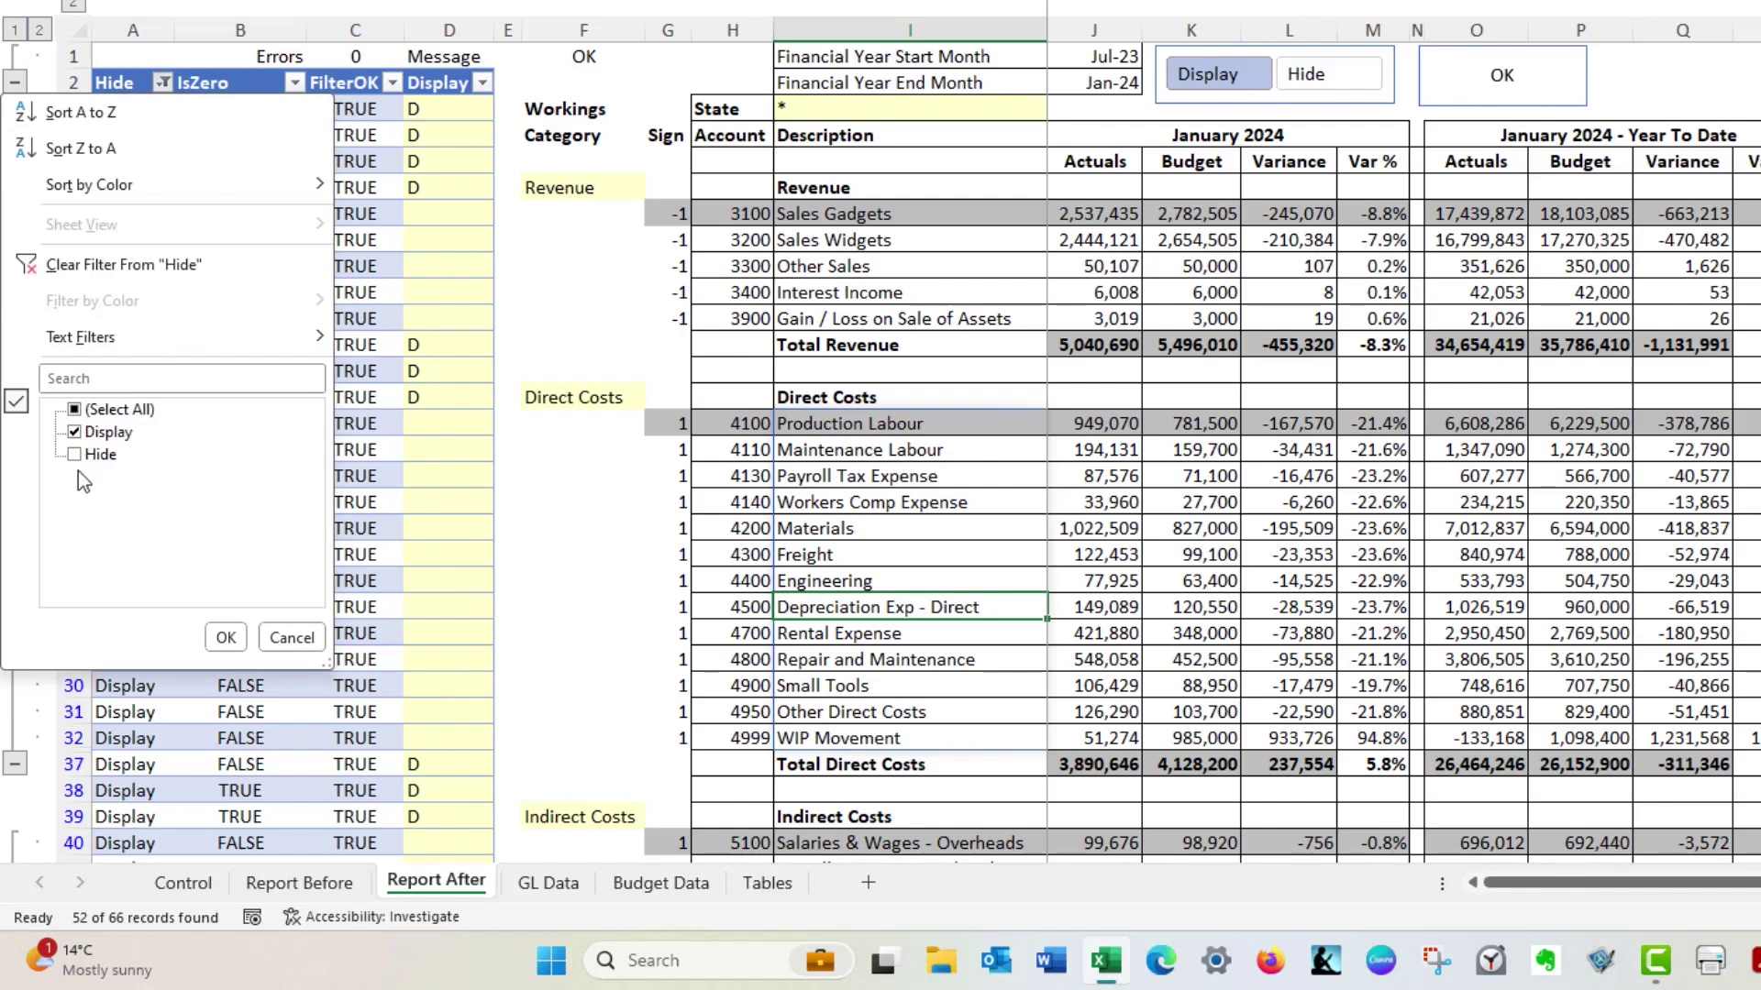
left_click(306, 640)
- Clear the filter from the helper table so that all report rows are shown
left_click(135, 216)
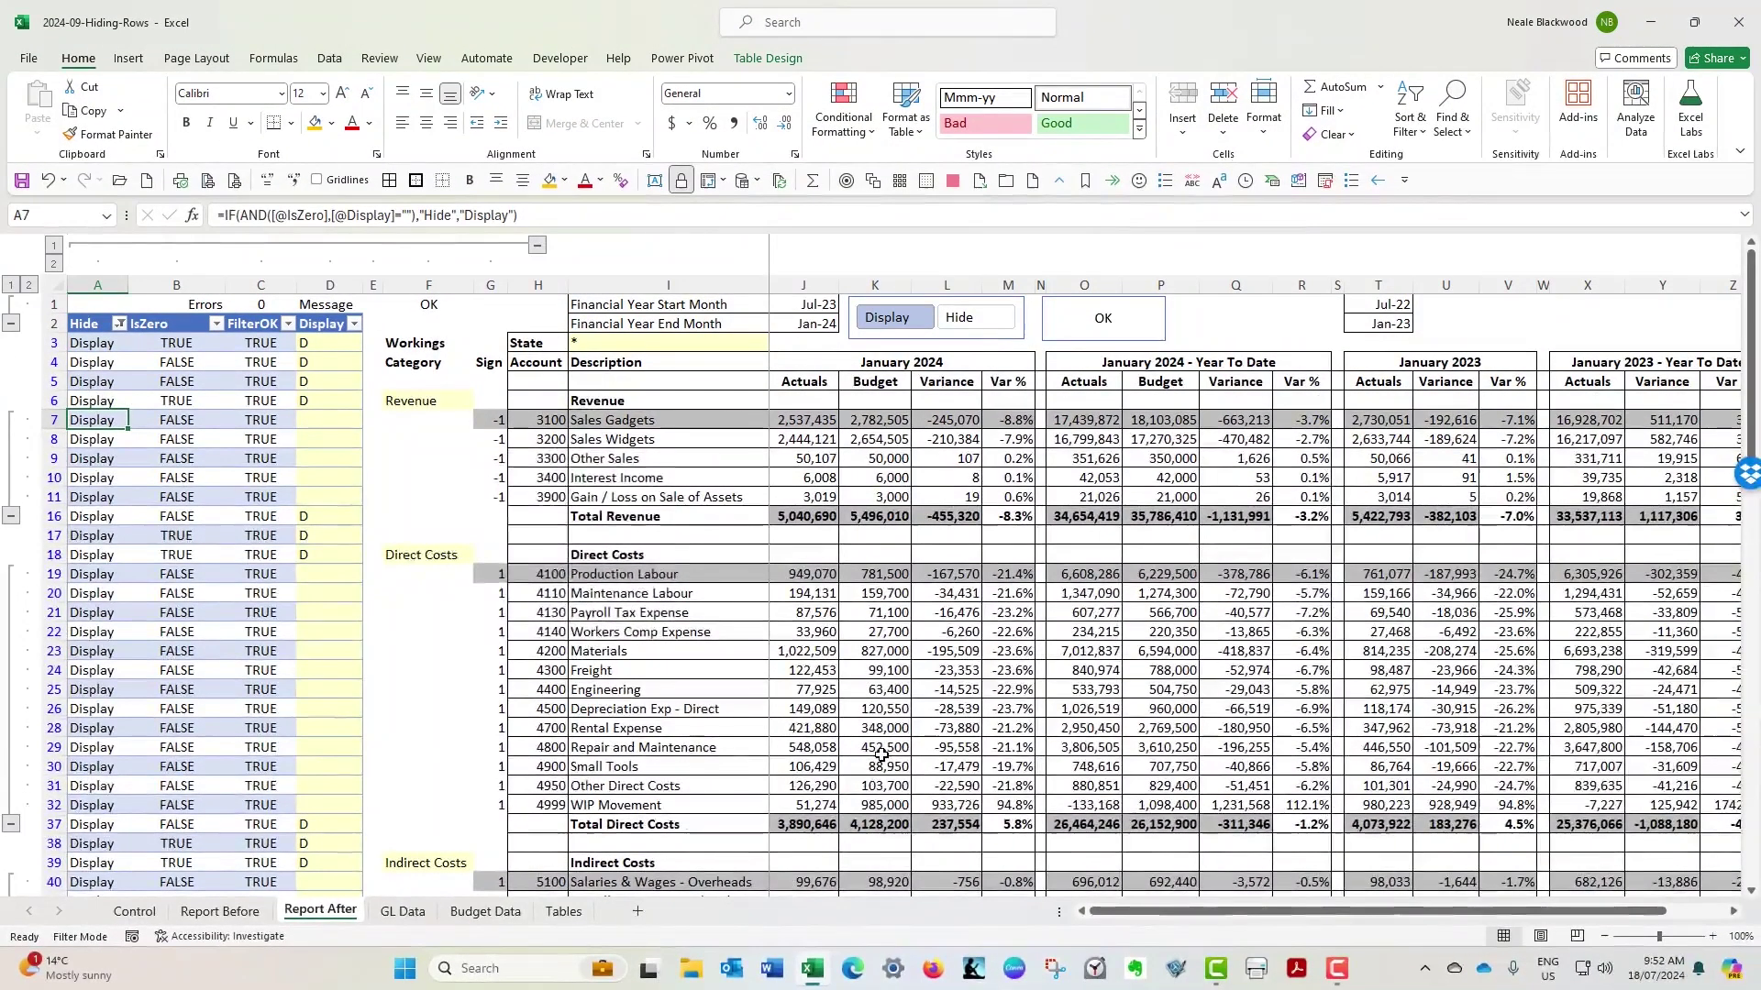
key("alt")
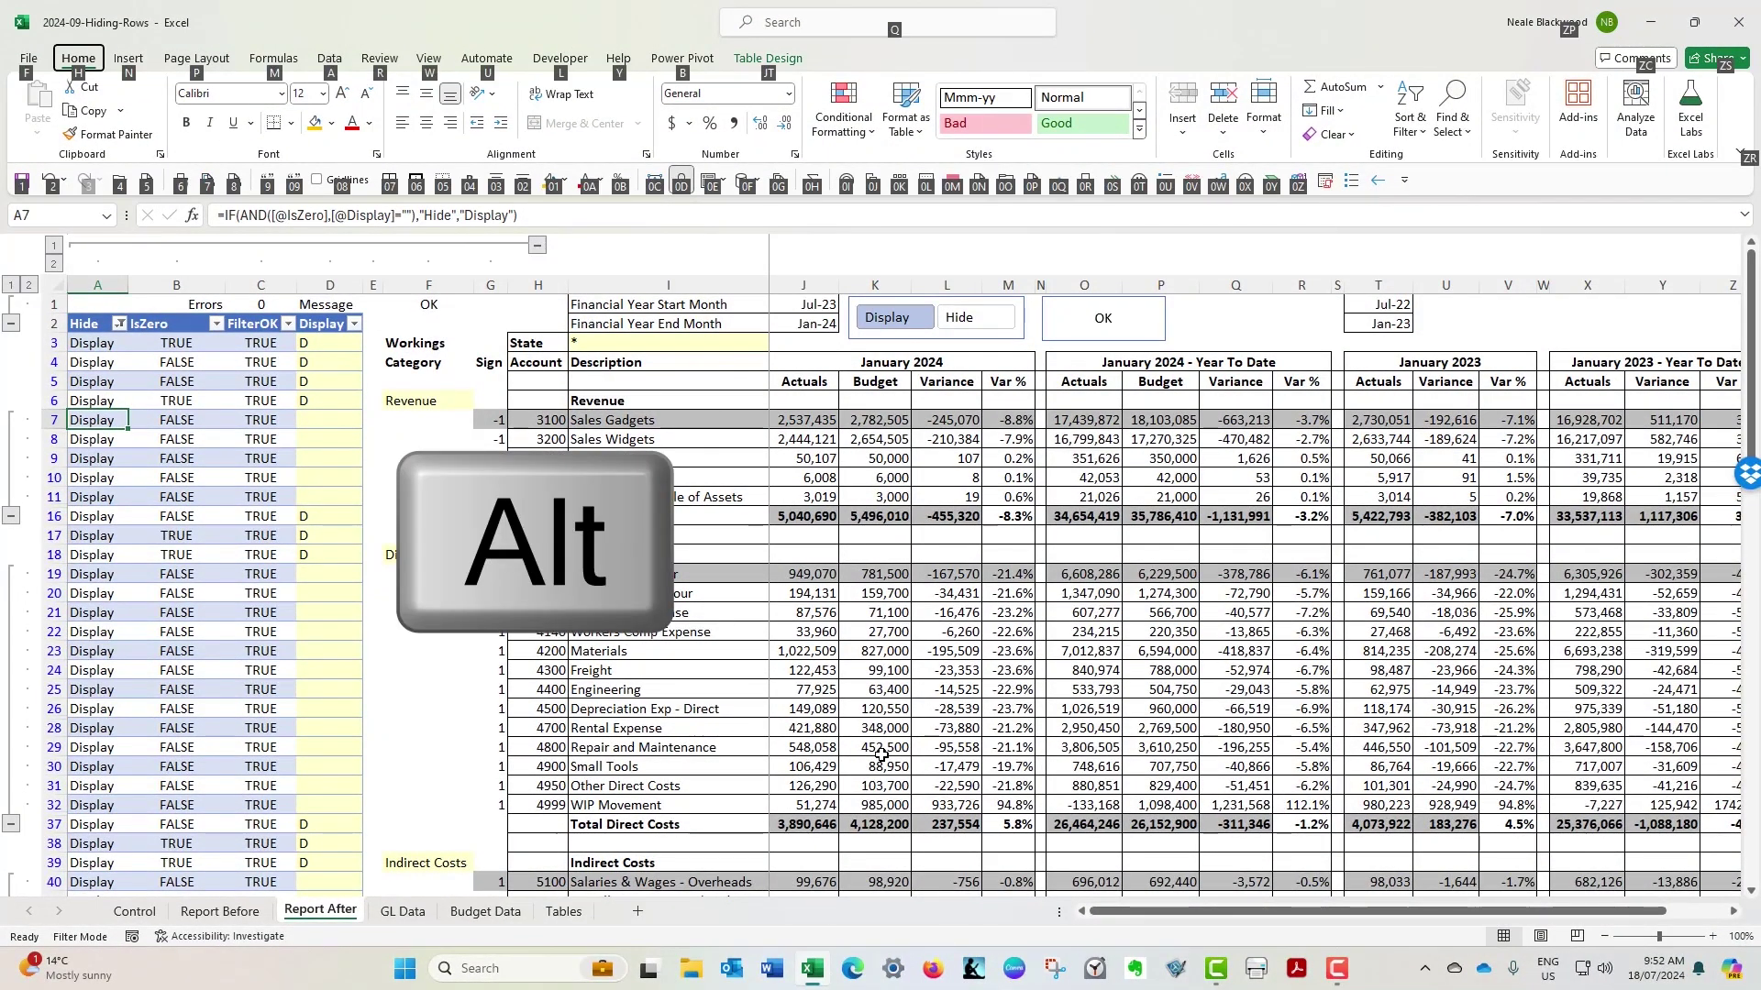
key("a")
key("c")
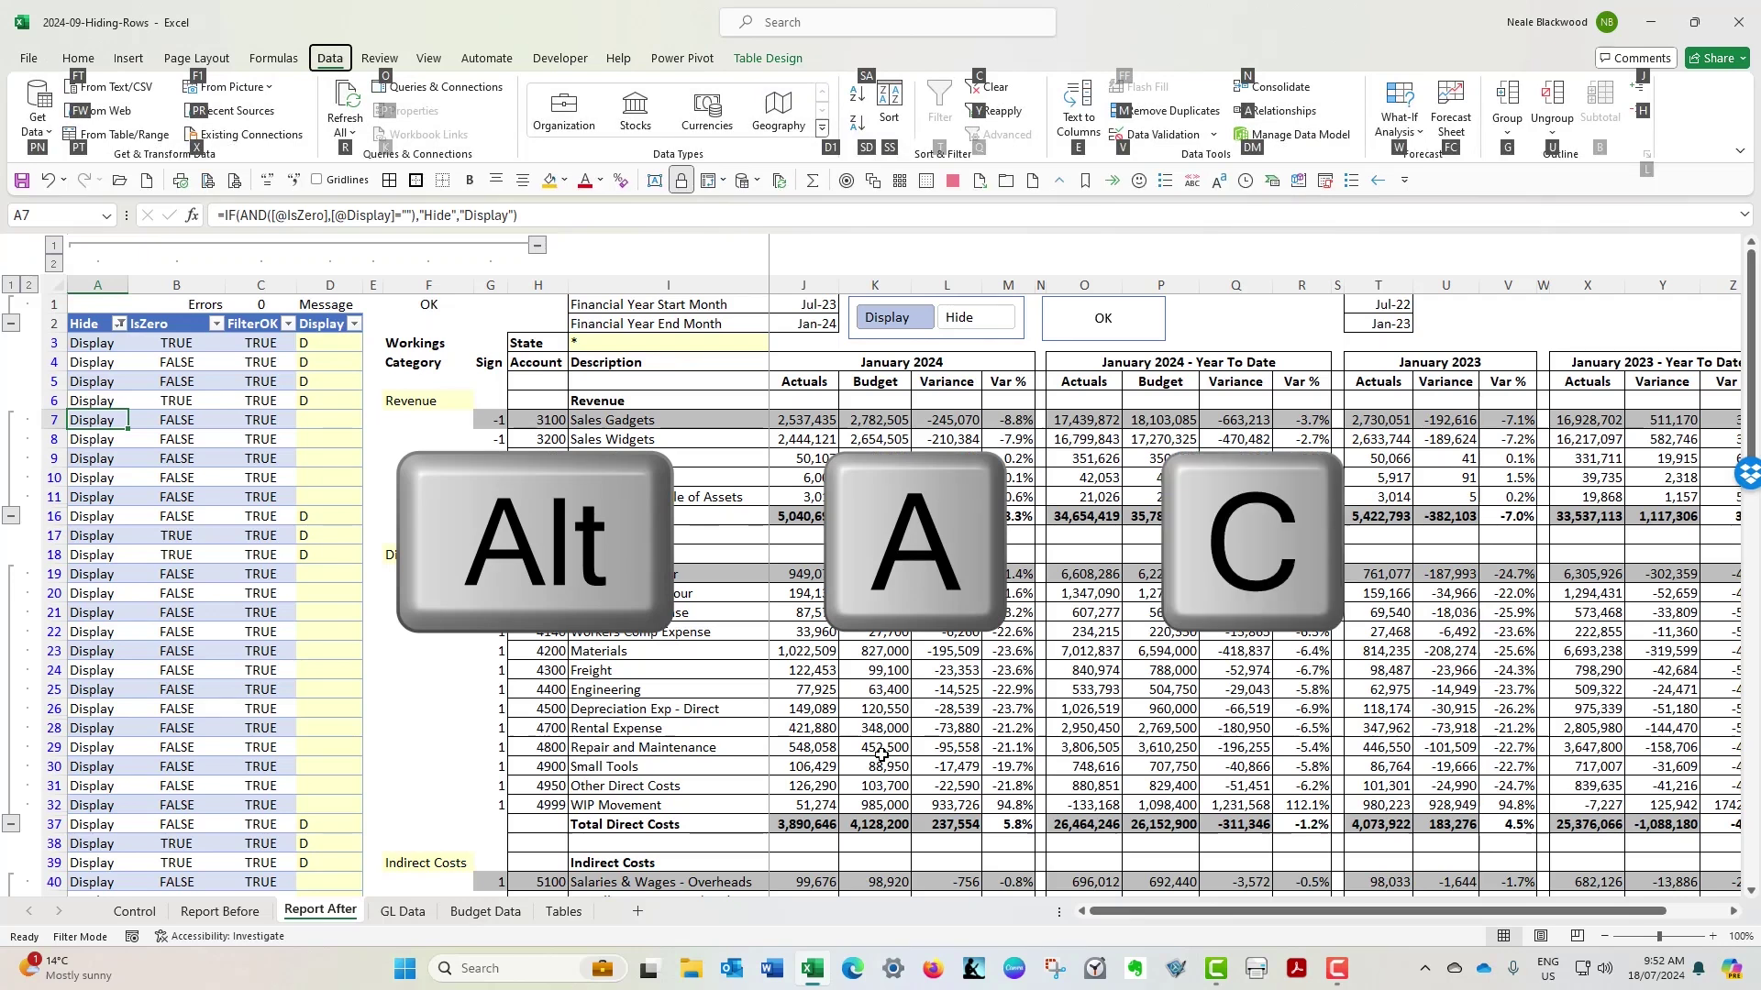
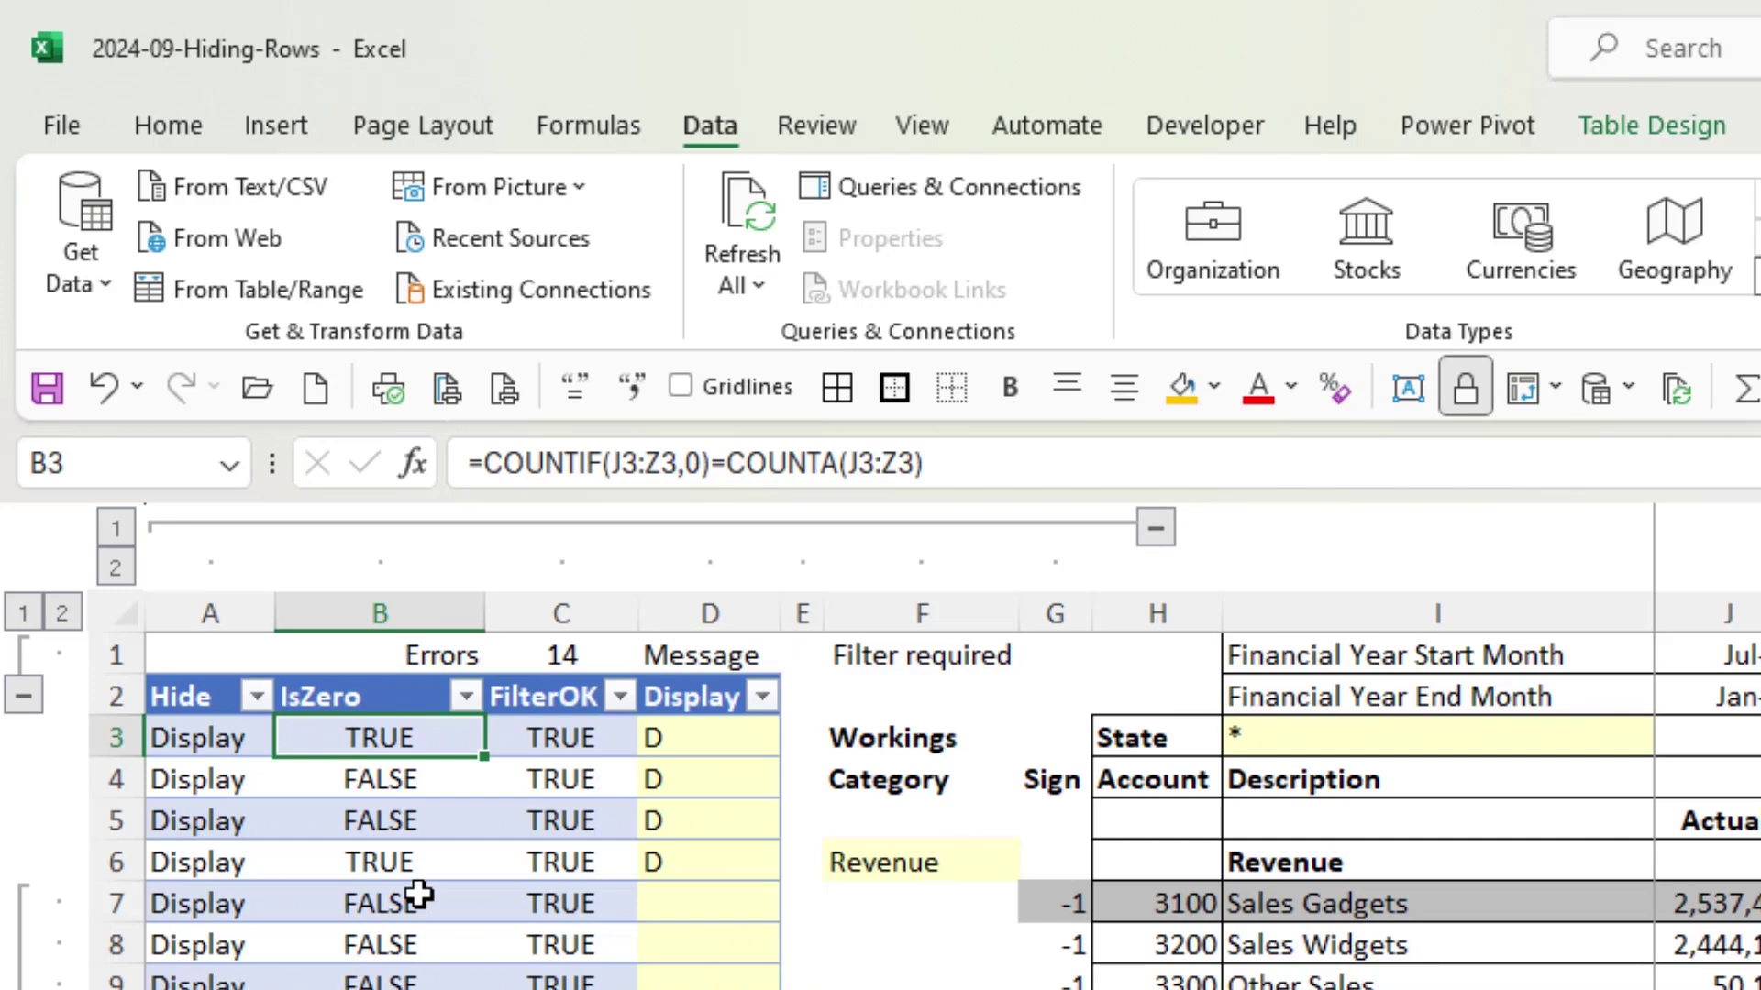
- Examine the IsZero formula in cell B3, comparing its COUNTIF(J3:Z3,0) part with its COUNTA(J3:Z3) part
key("Right")
key("Left")
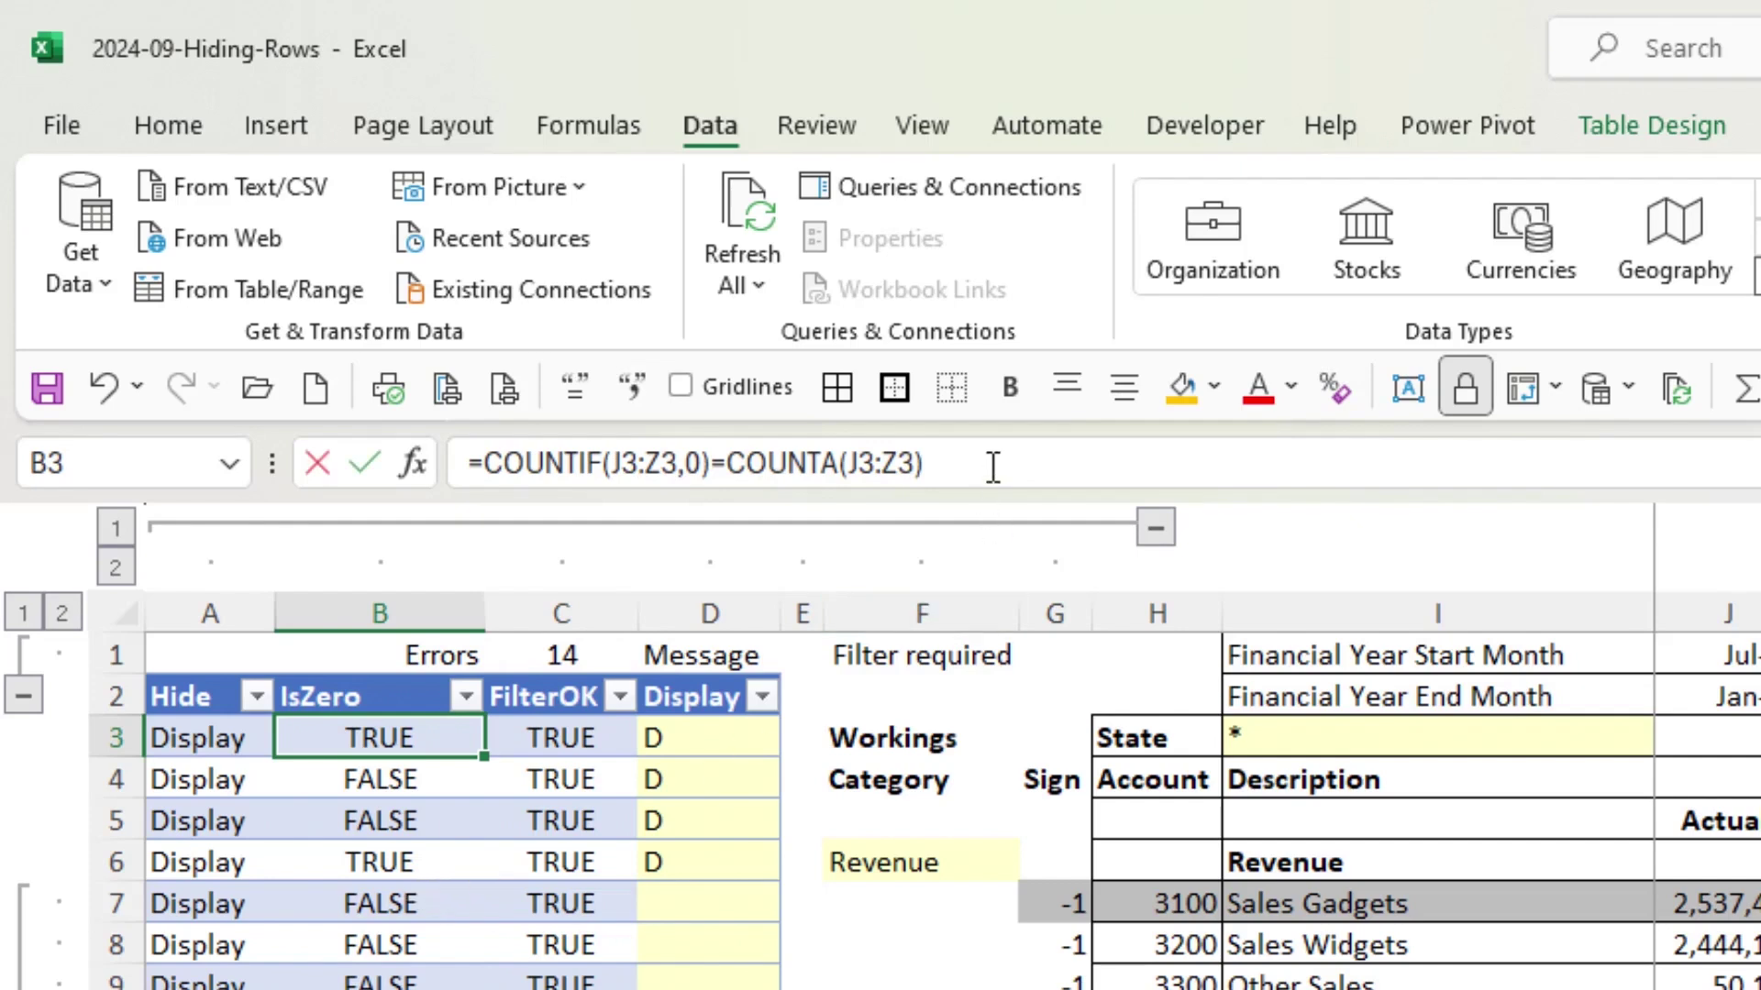
left_click(992, 465)
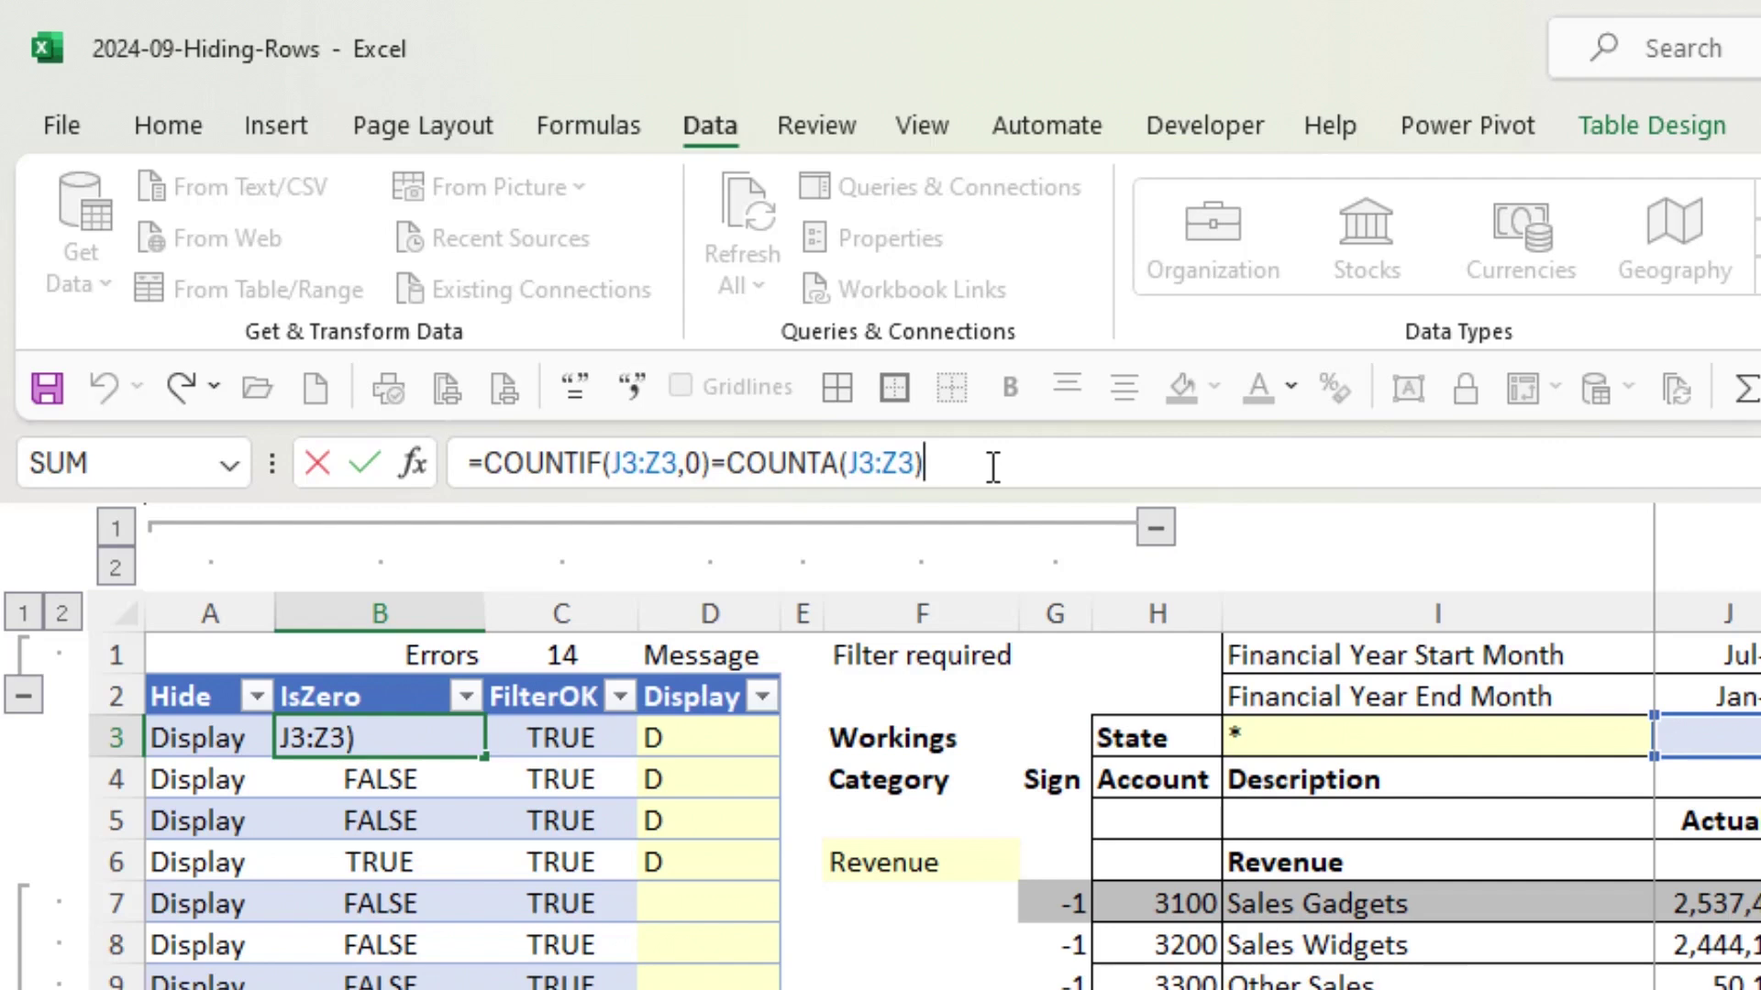
left_click_drag(484, 463, 711, 463)
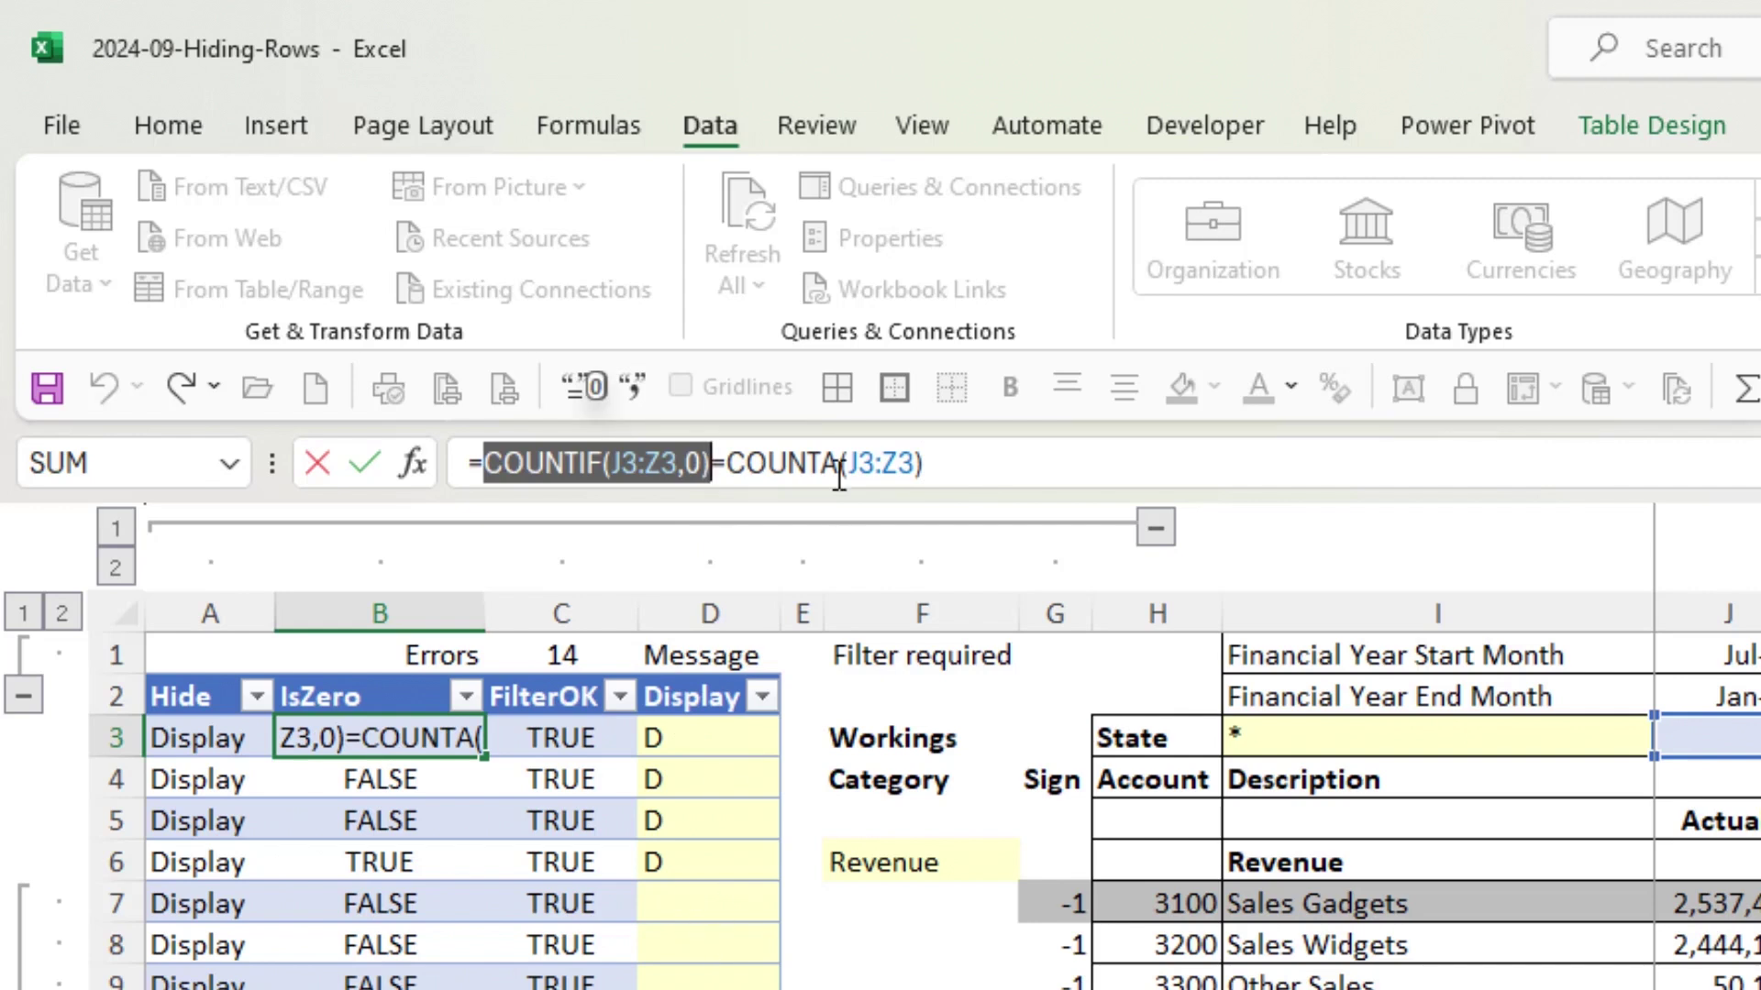
left_click_drag(726, 463, 940, 468)
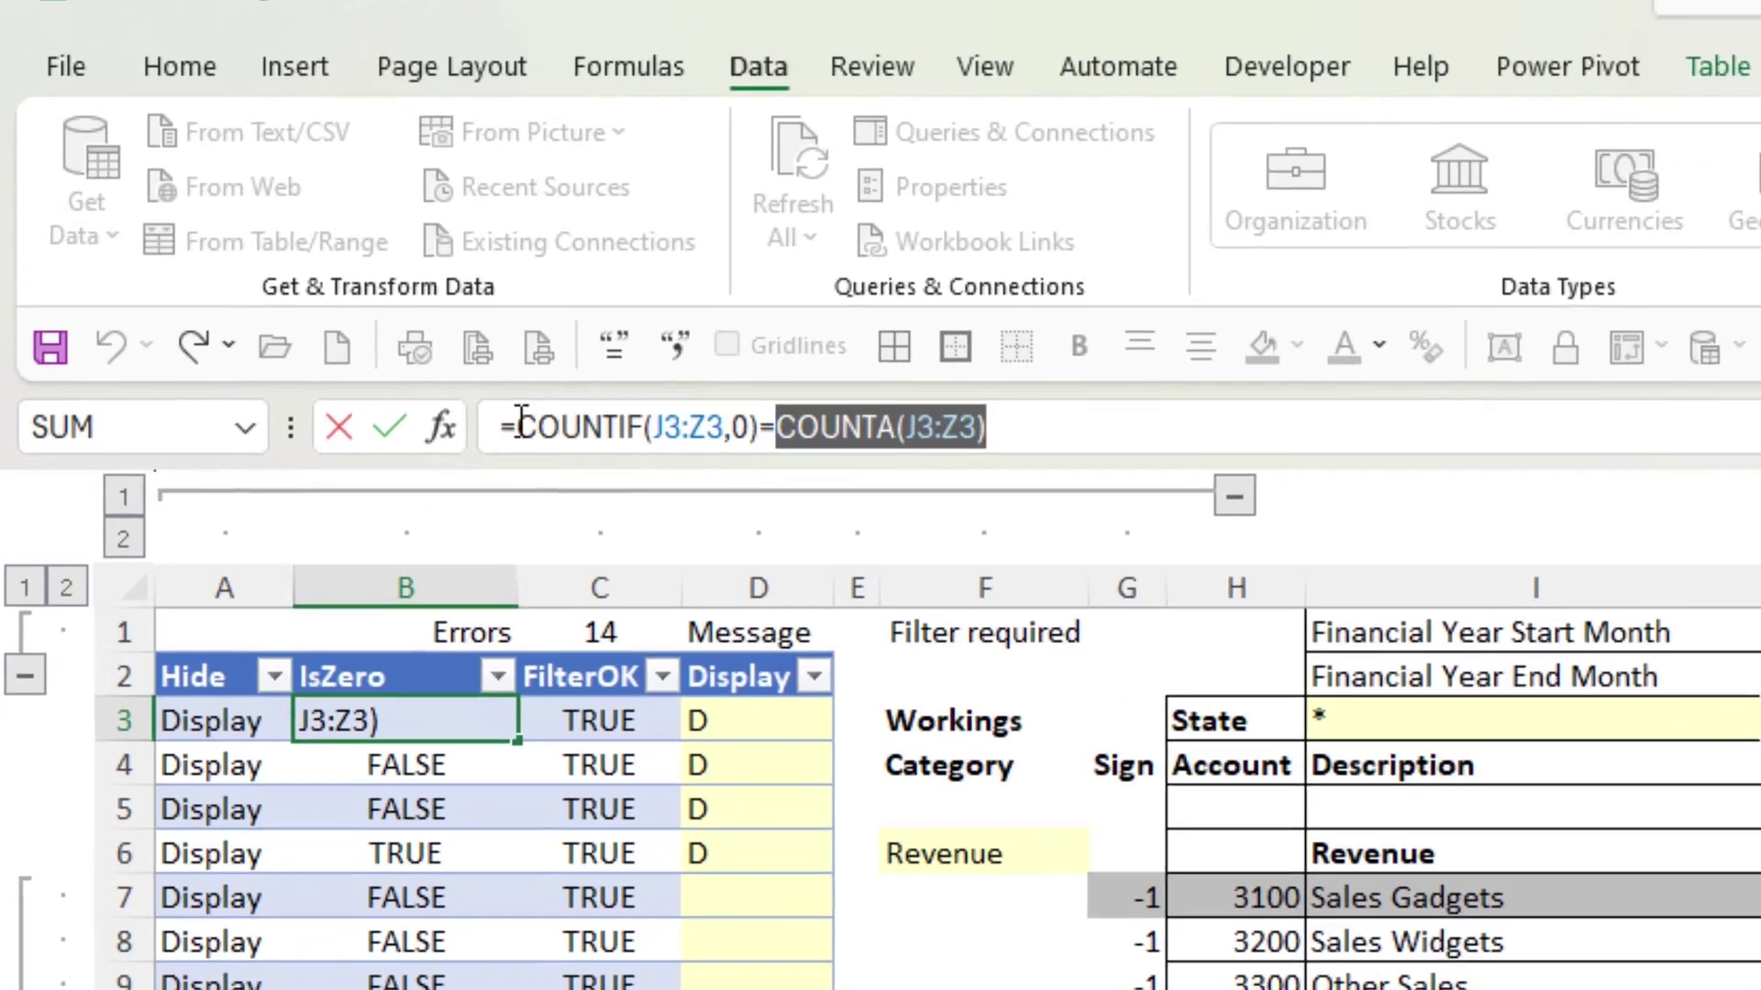
left_click(487, 459)
left_click_drag(483, 460, 680, 460)
left_click_drag(1009, 211, 1053, 212)
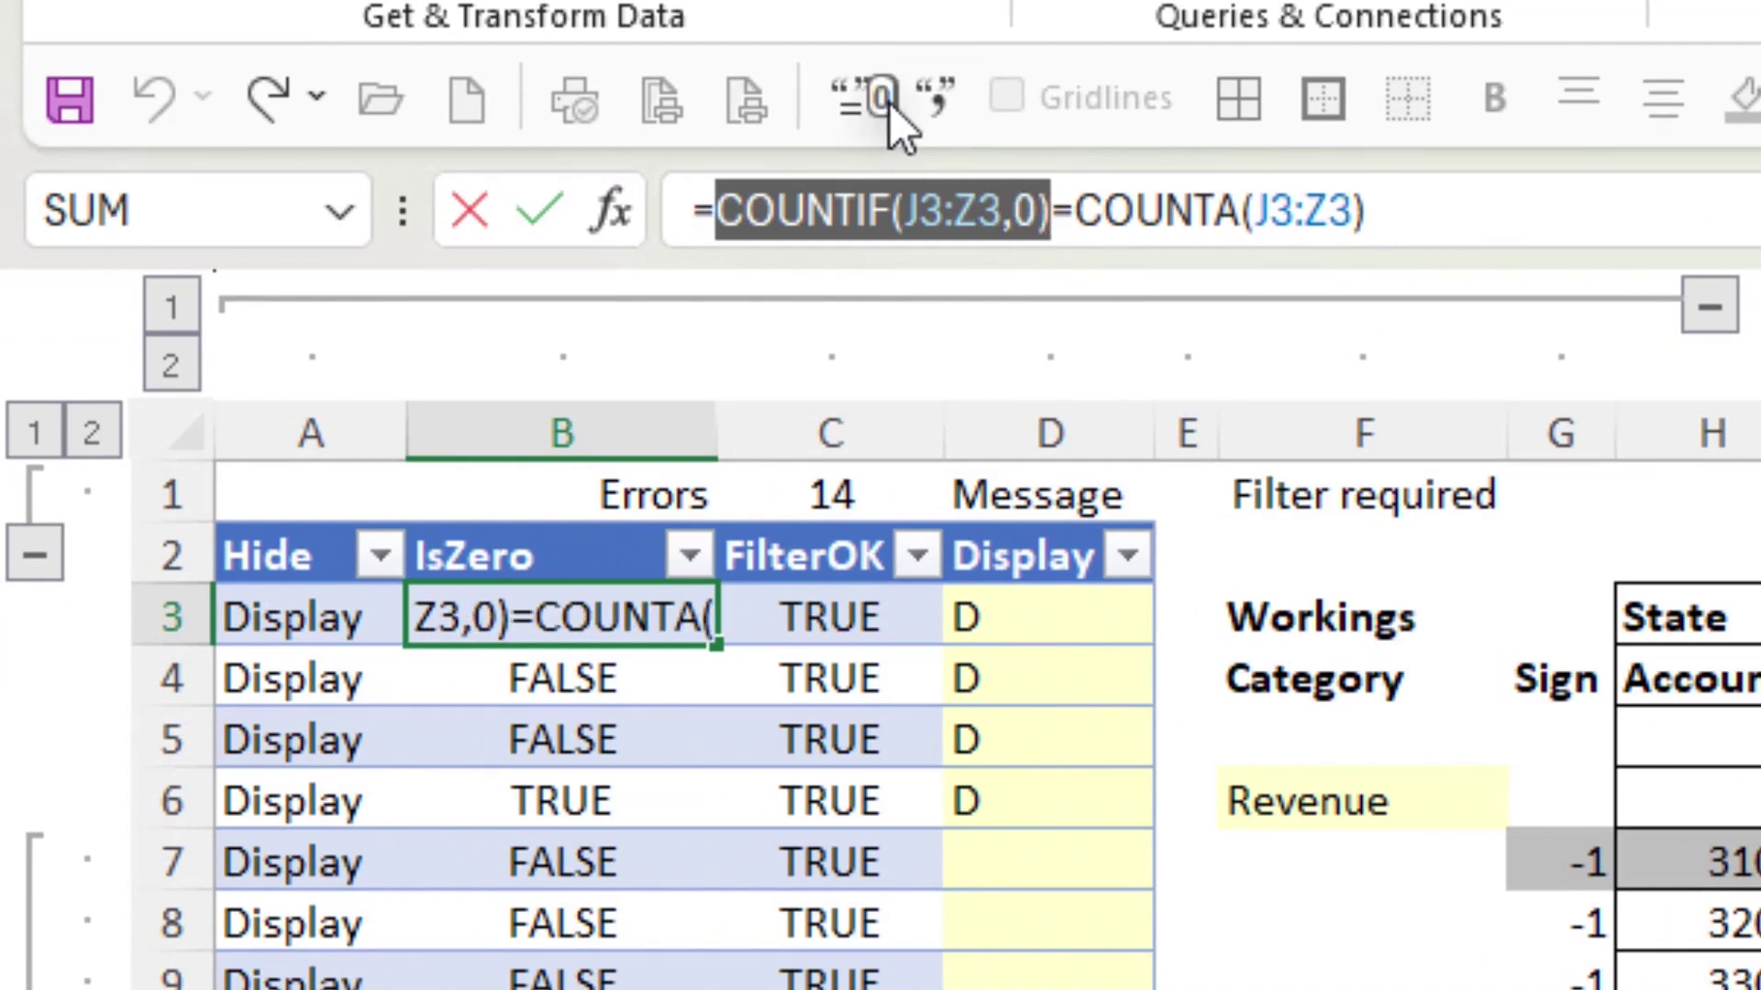
left_click_drag(1071, 196, 1370, 216)
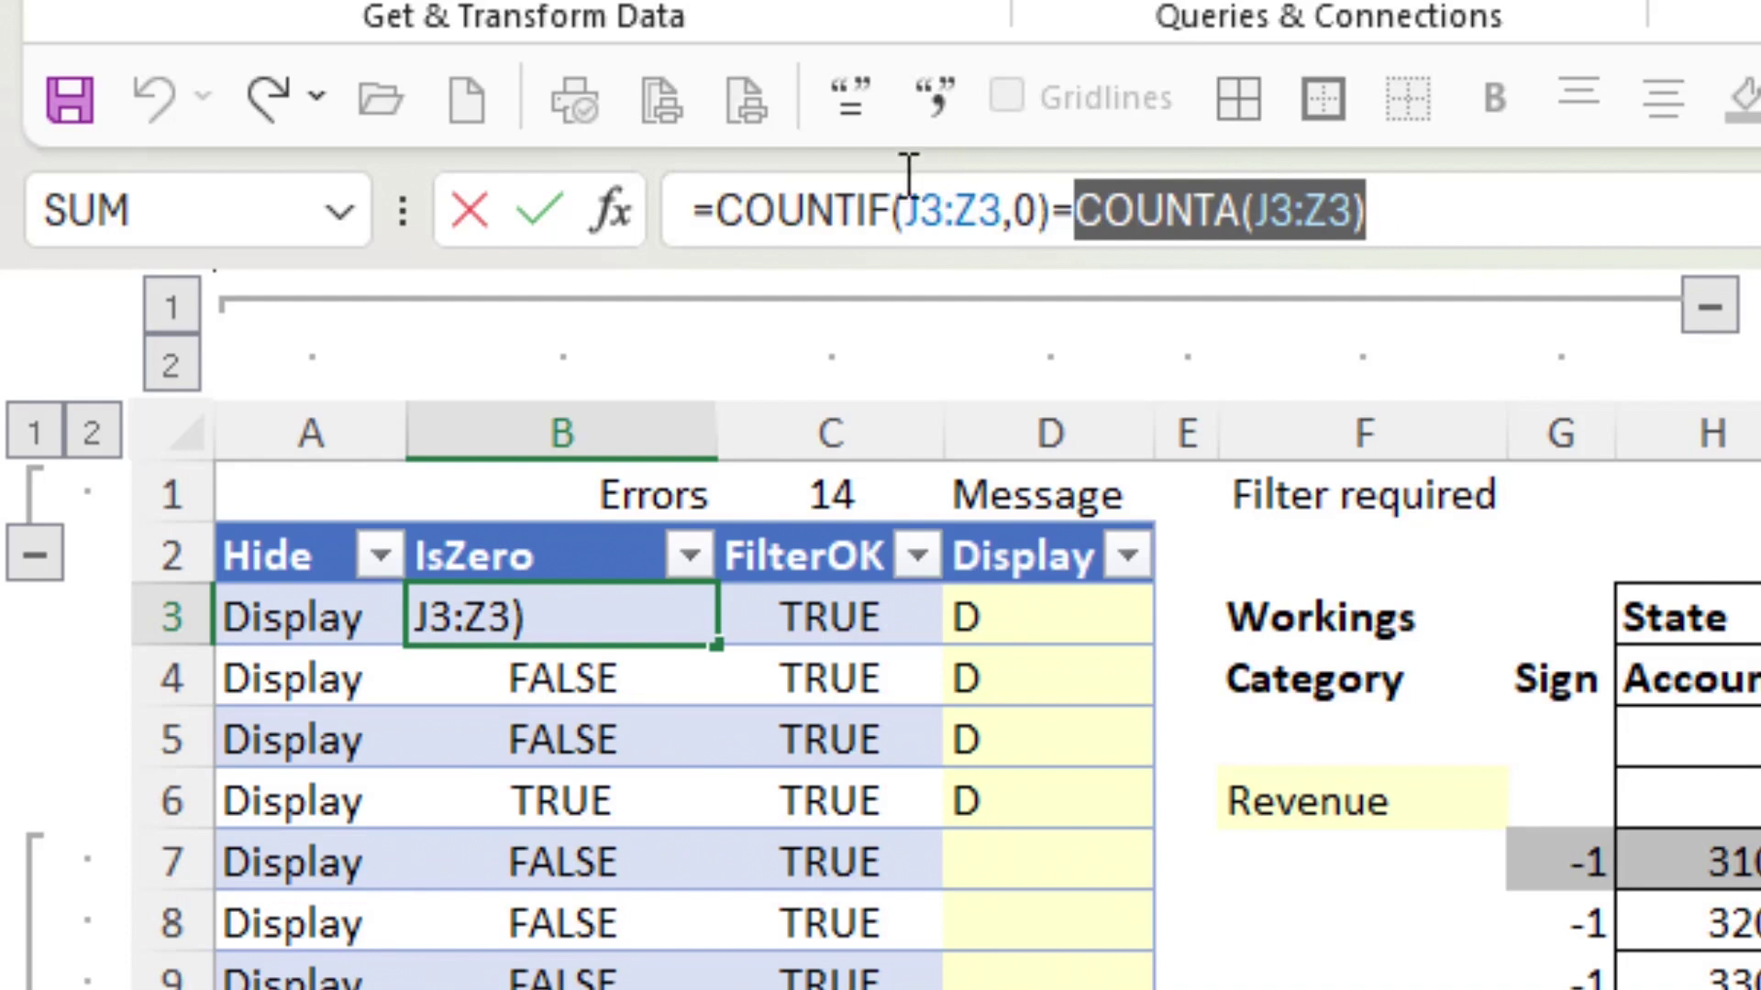
key("Escape")
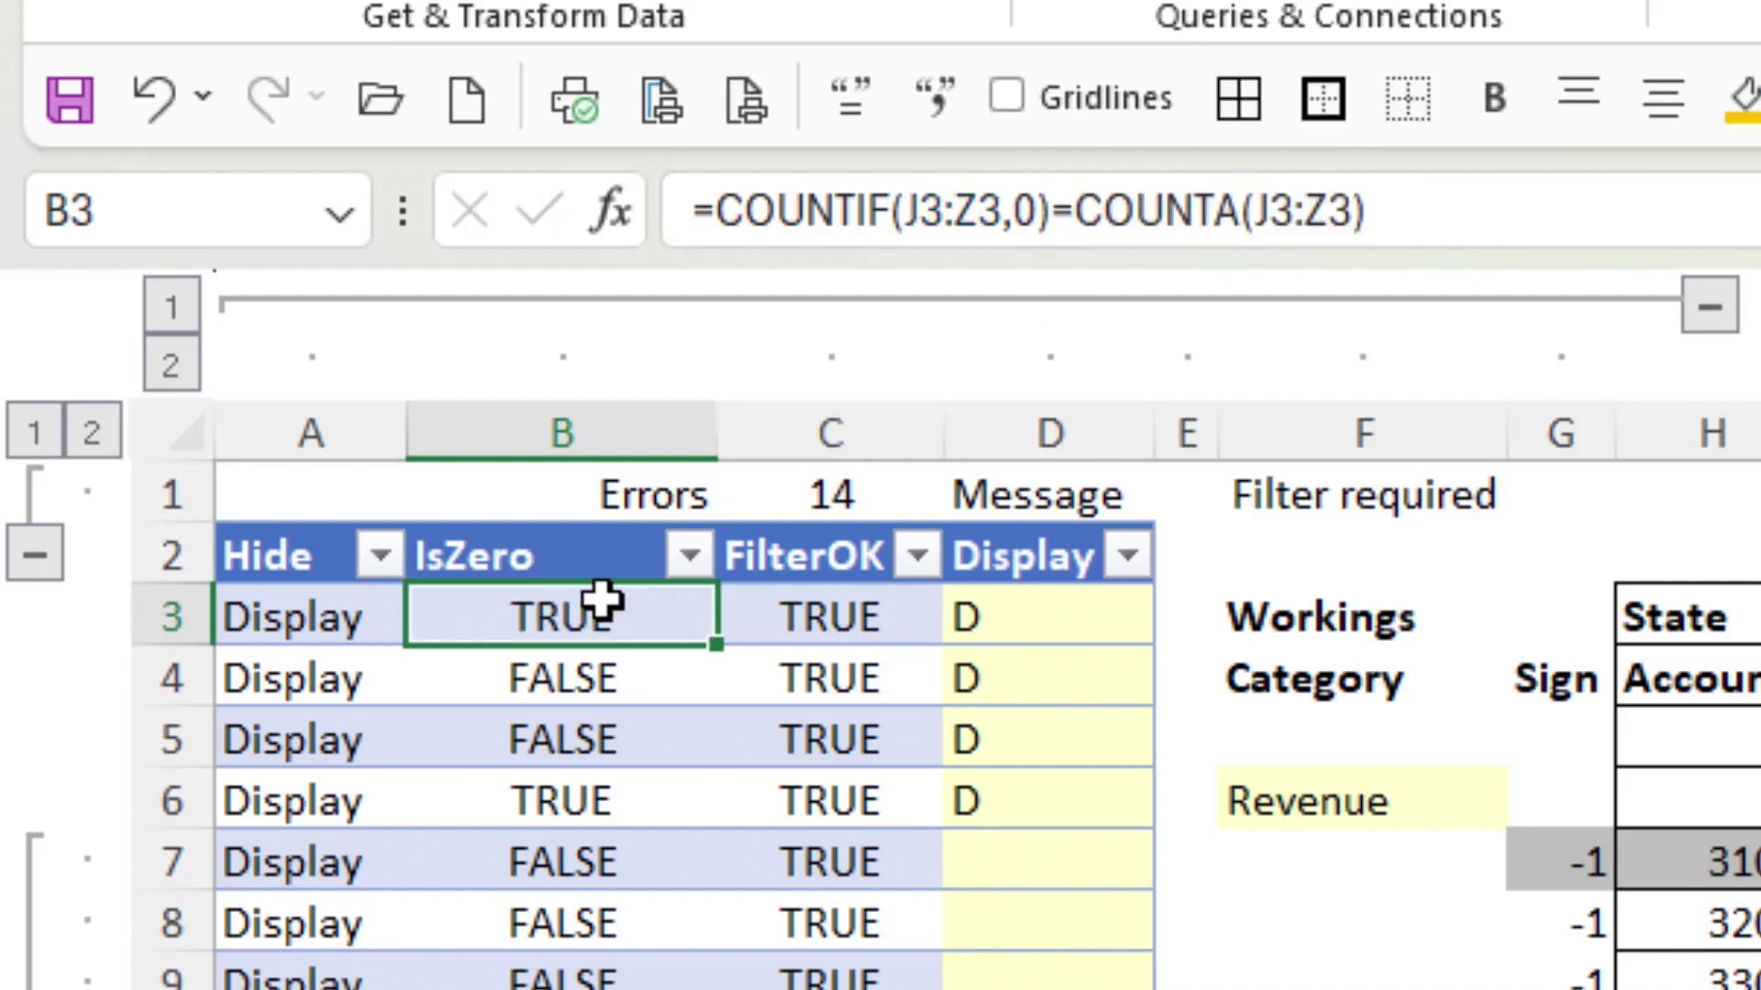
- Examine the IsZero formula in cell B4, comparing its COUNTA(J4:Z4) part with its COUNTIF(J4:Z4,0) part
left_click(613, 676)
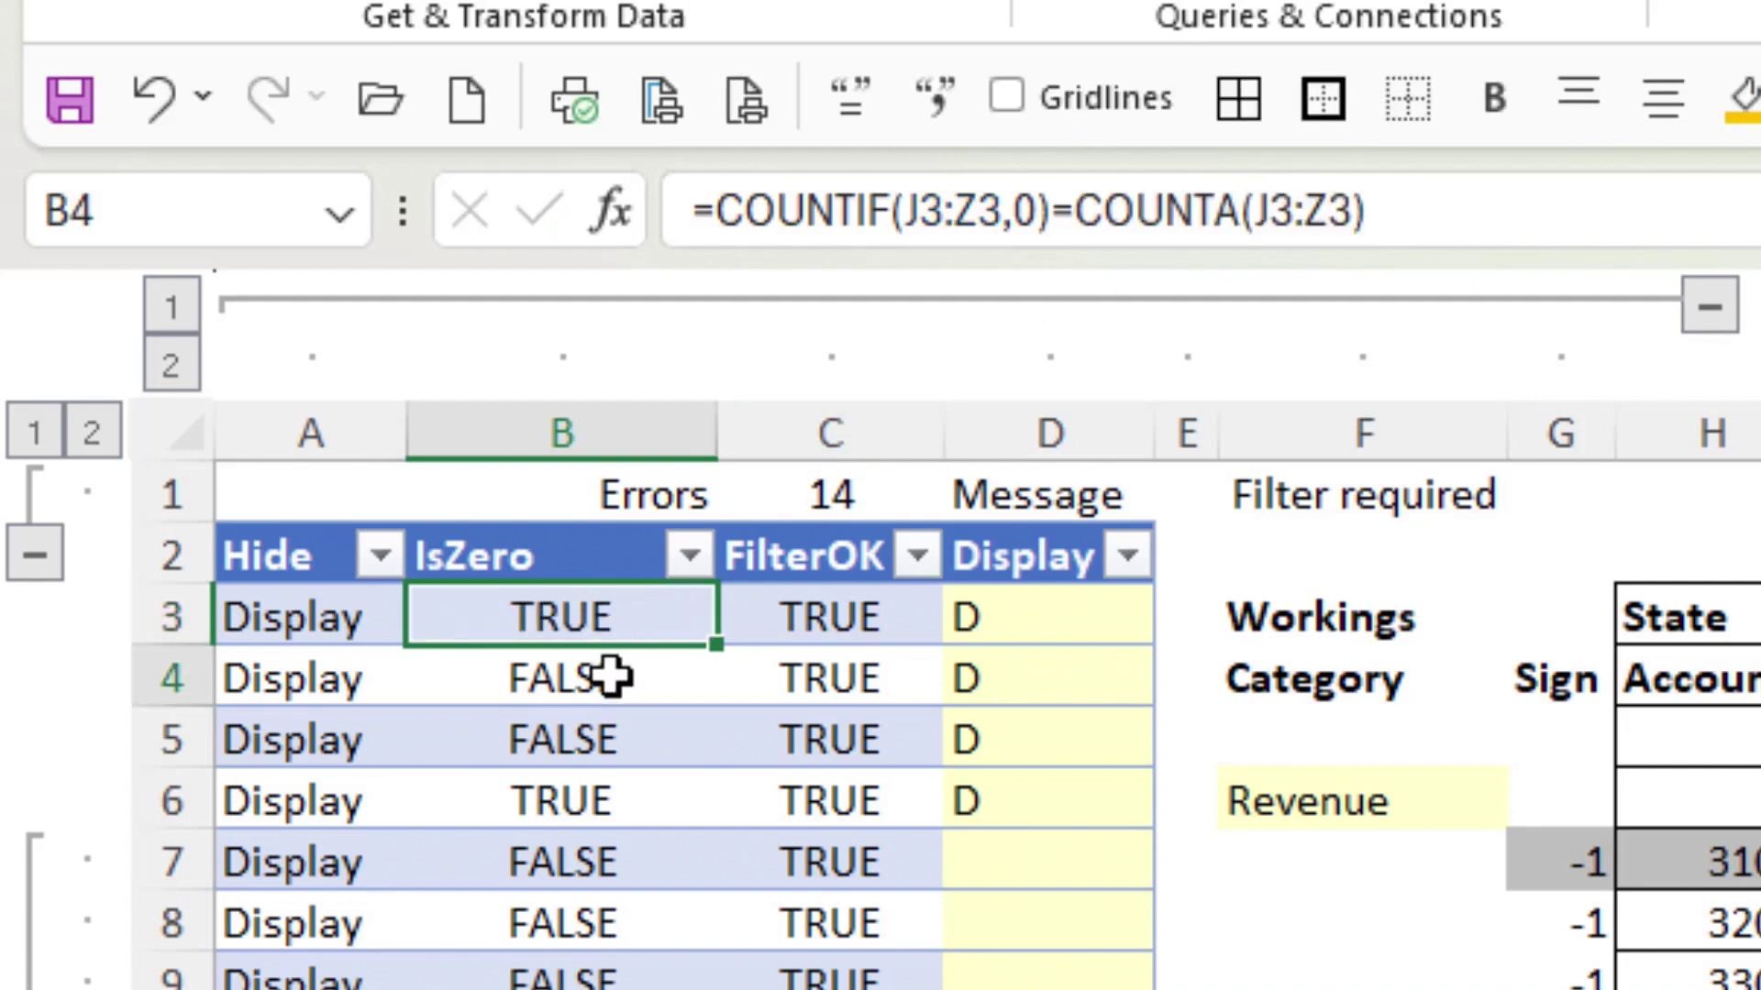
left_click(1536, 184)
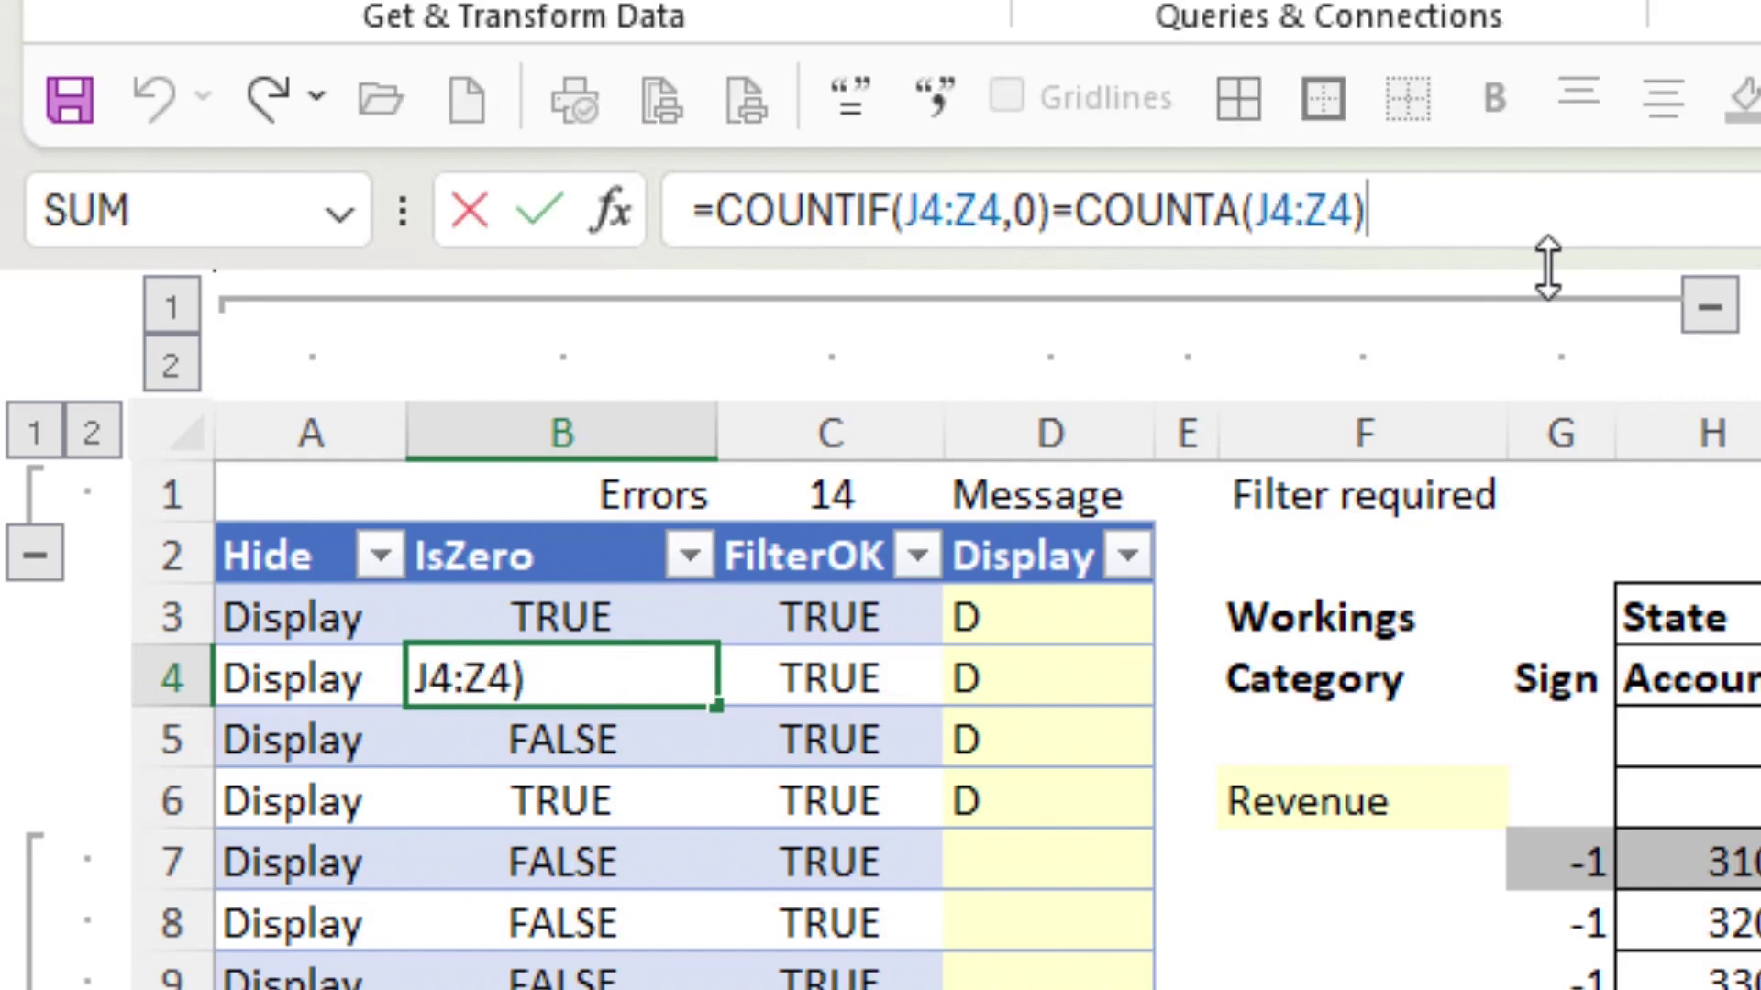
double_click(1454, 208)
left_click_drag(1455, 208, 1075, 209)
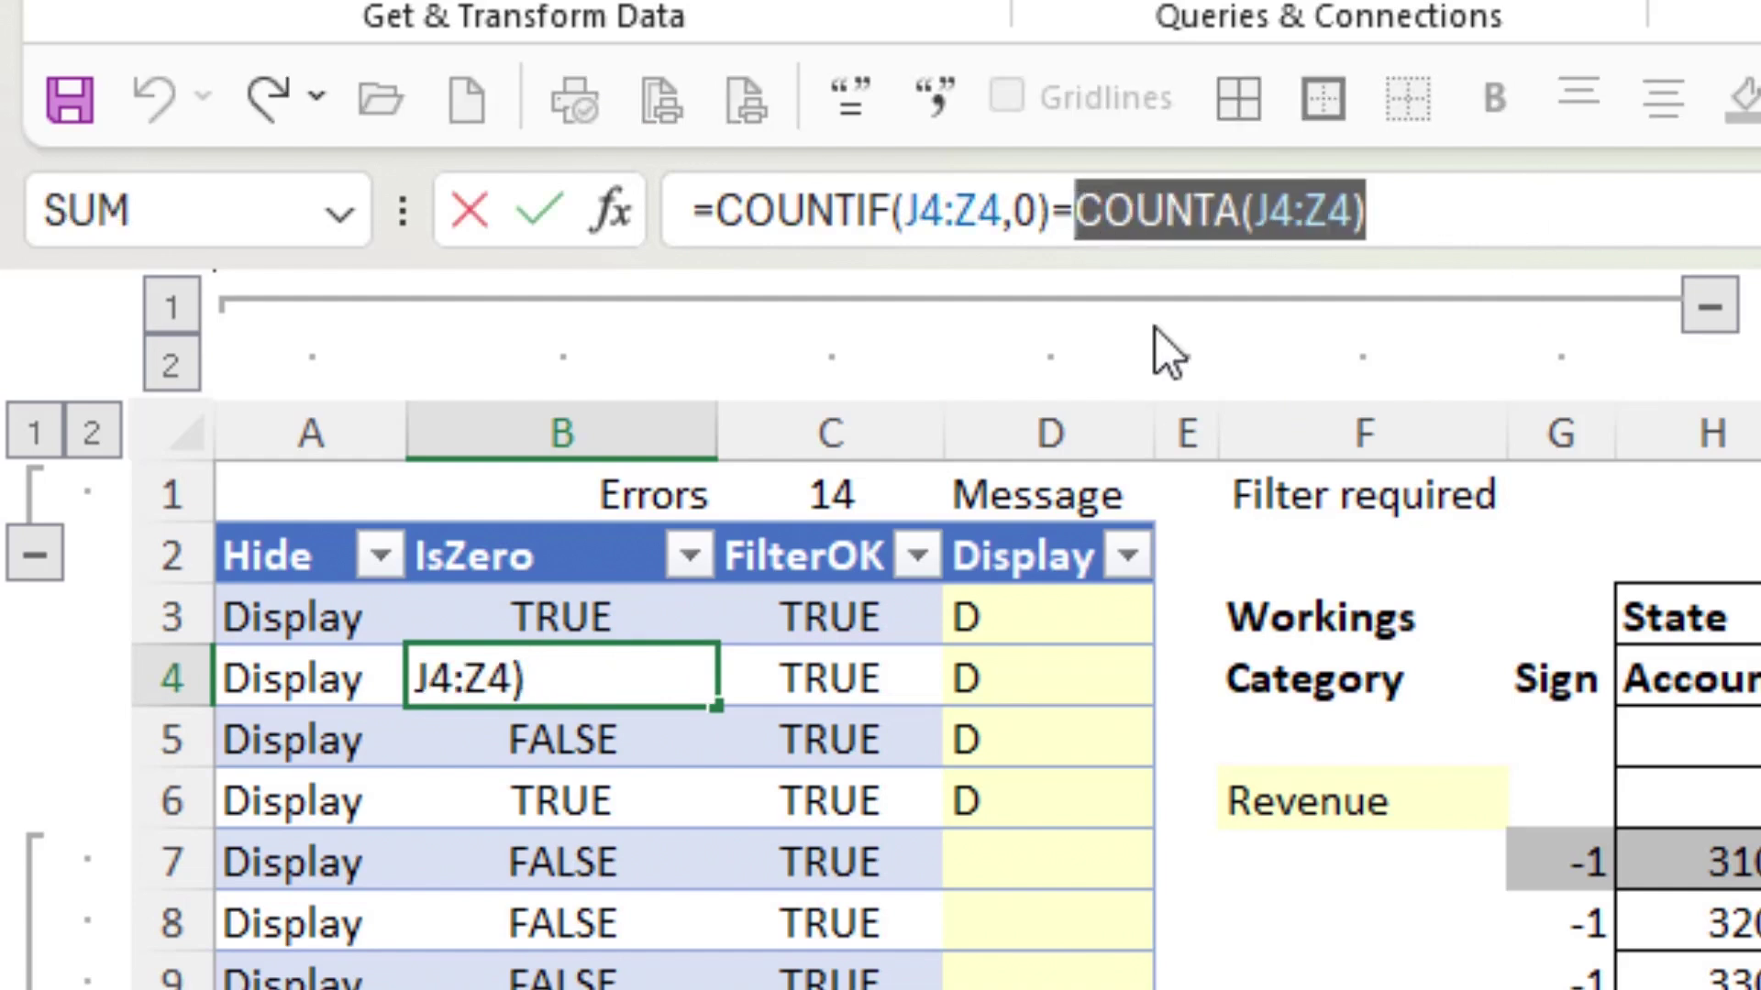
left_click_drag(1052, 211, 723, 217)
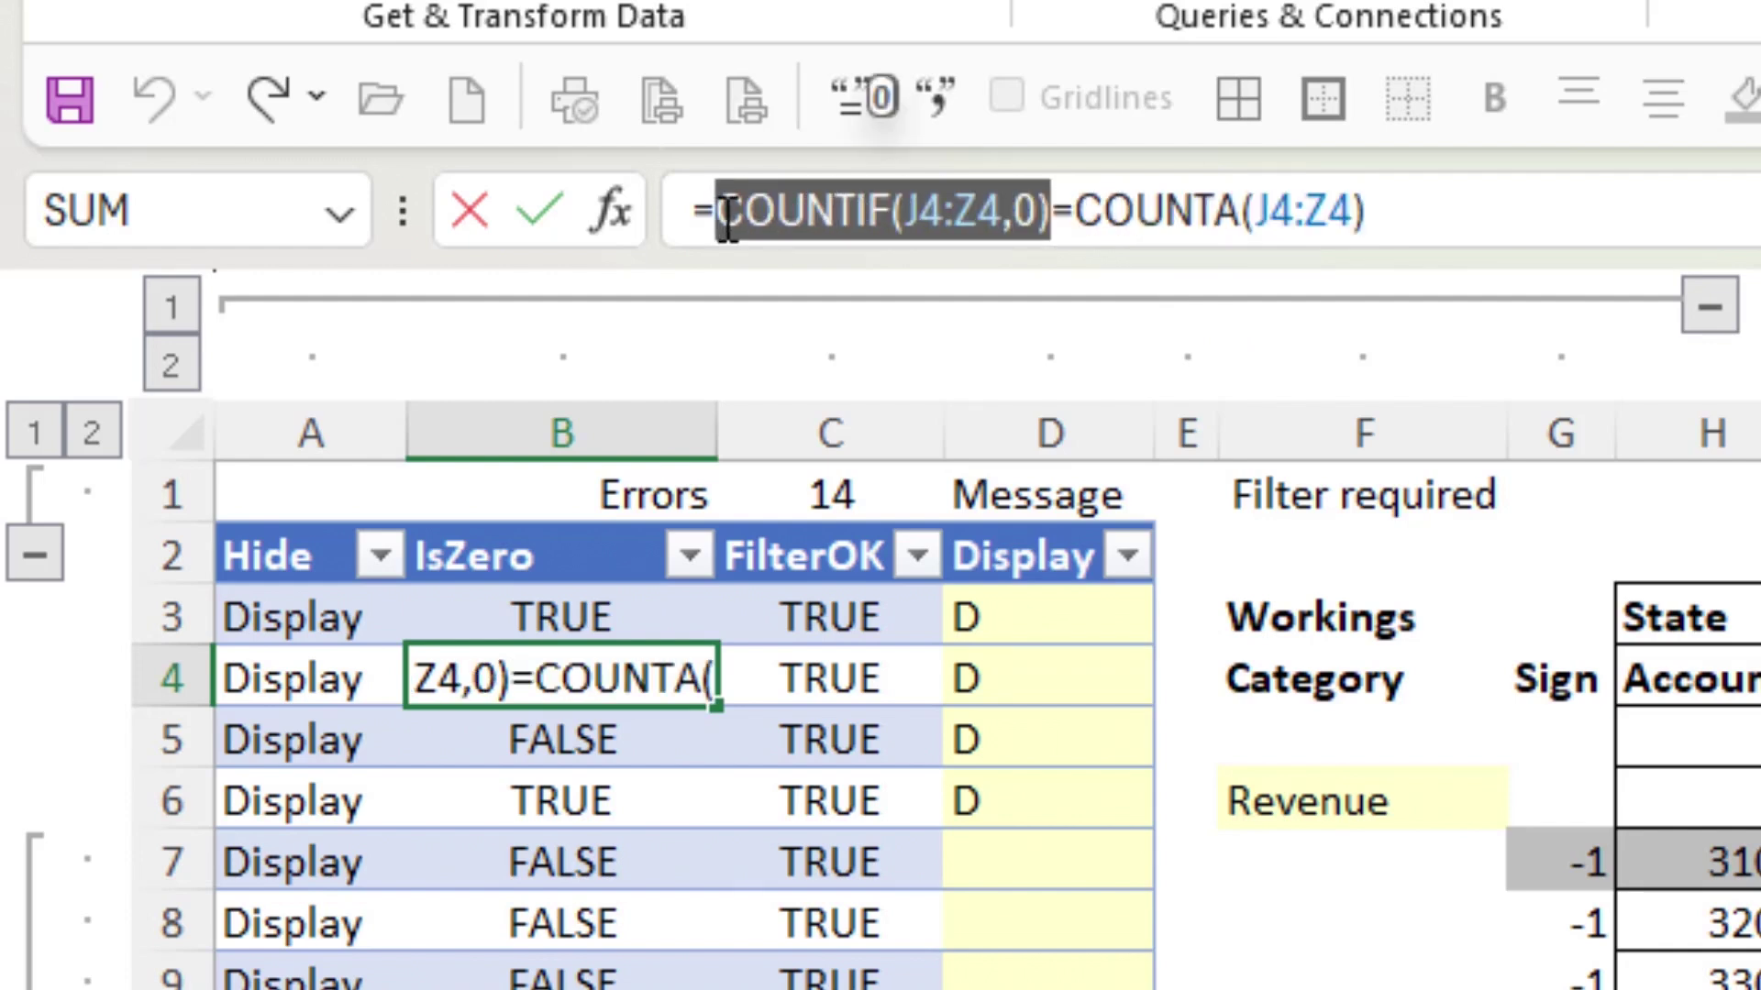
key("Return")
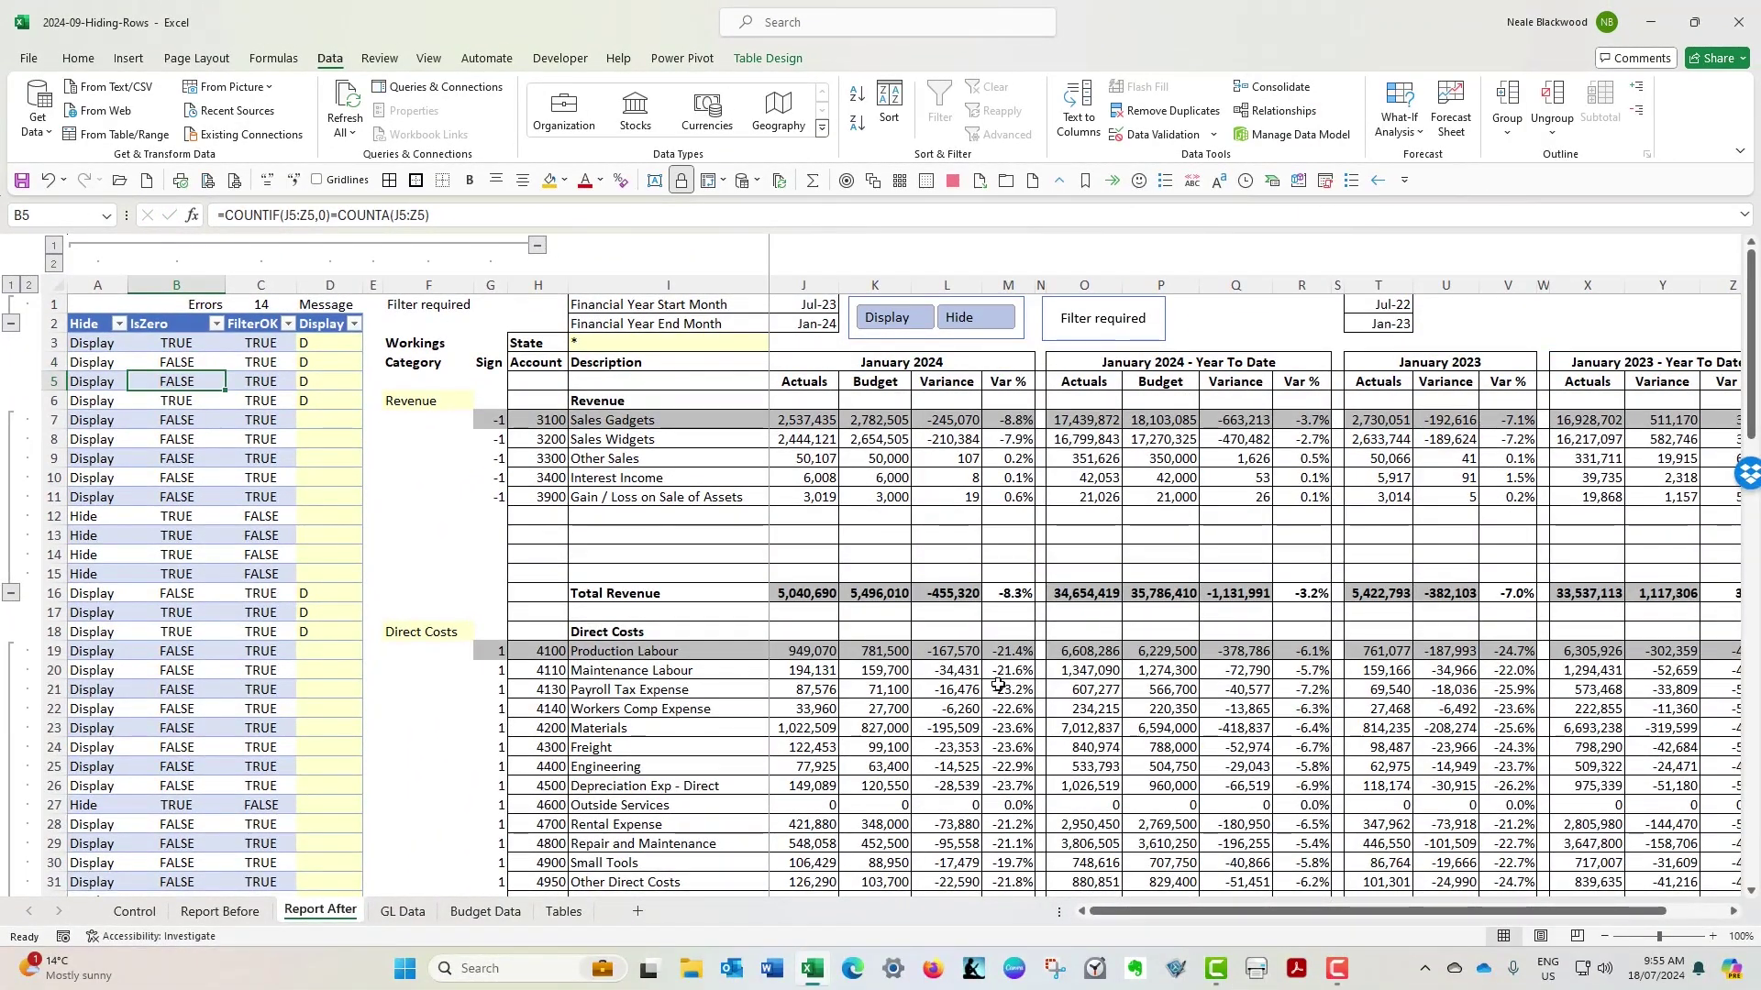
- Examine the IsZero formula in cell B27 for the Outside Services row, evaluating its COUNTIF(J27:Z27,0) and COUNTA(J27:Z27) parts
left_click(183, 805)
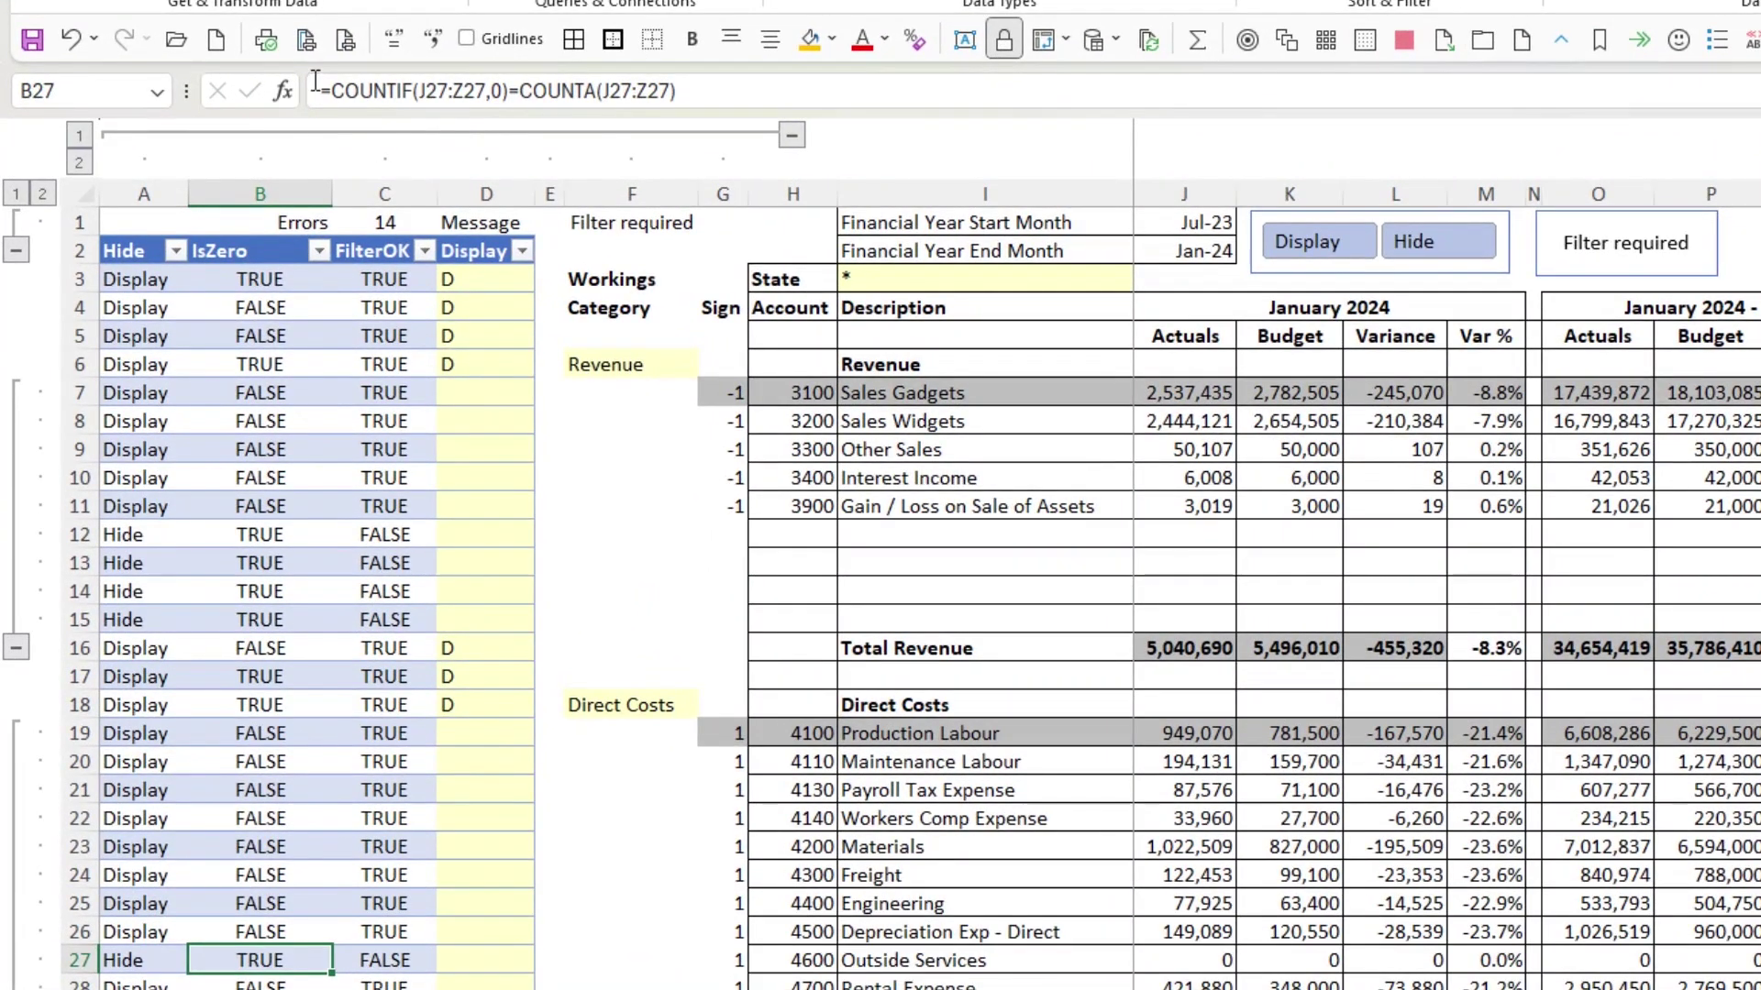
left_click_drag(332, 91, 510, 90)
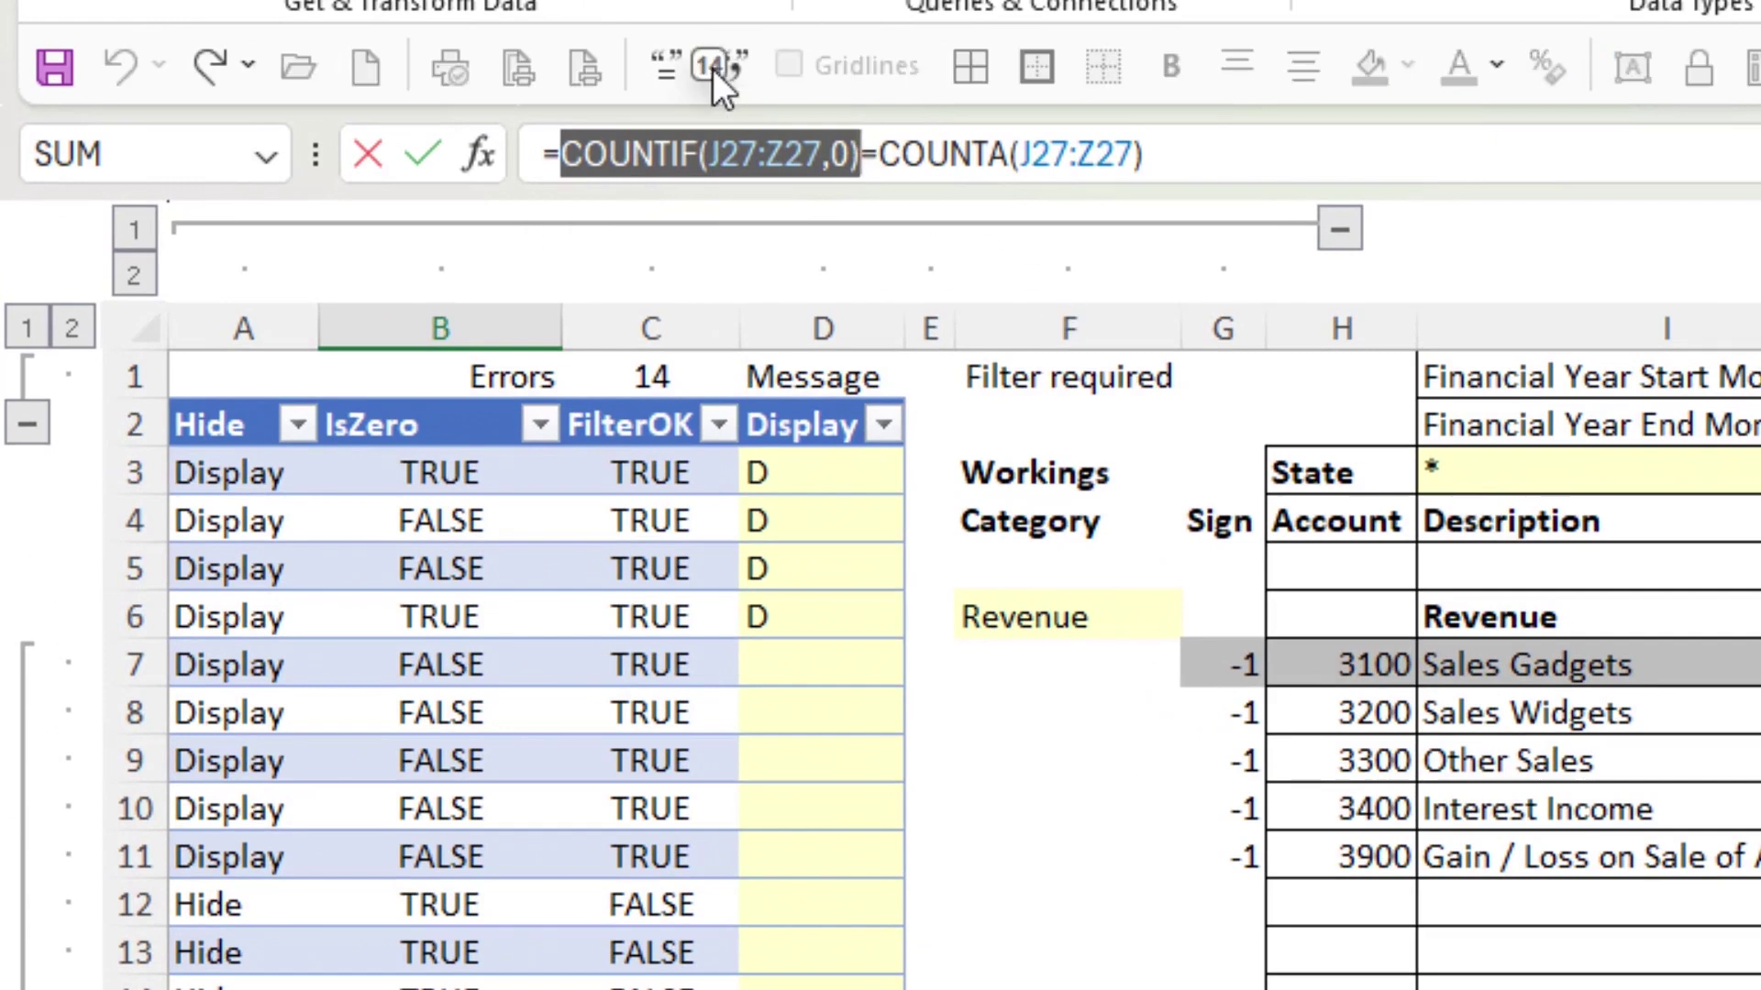
left_click(888, 154)
left_click_drag(888, 154, 1356, 138)
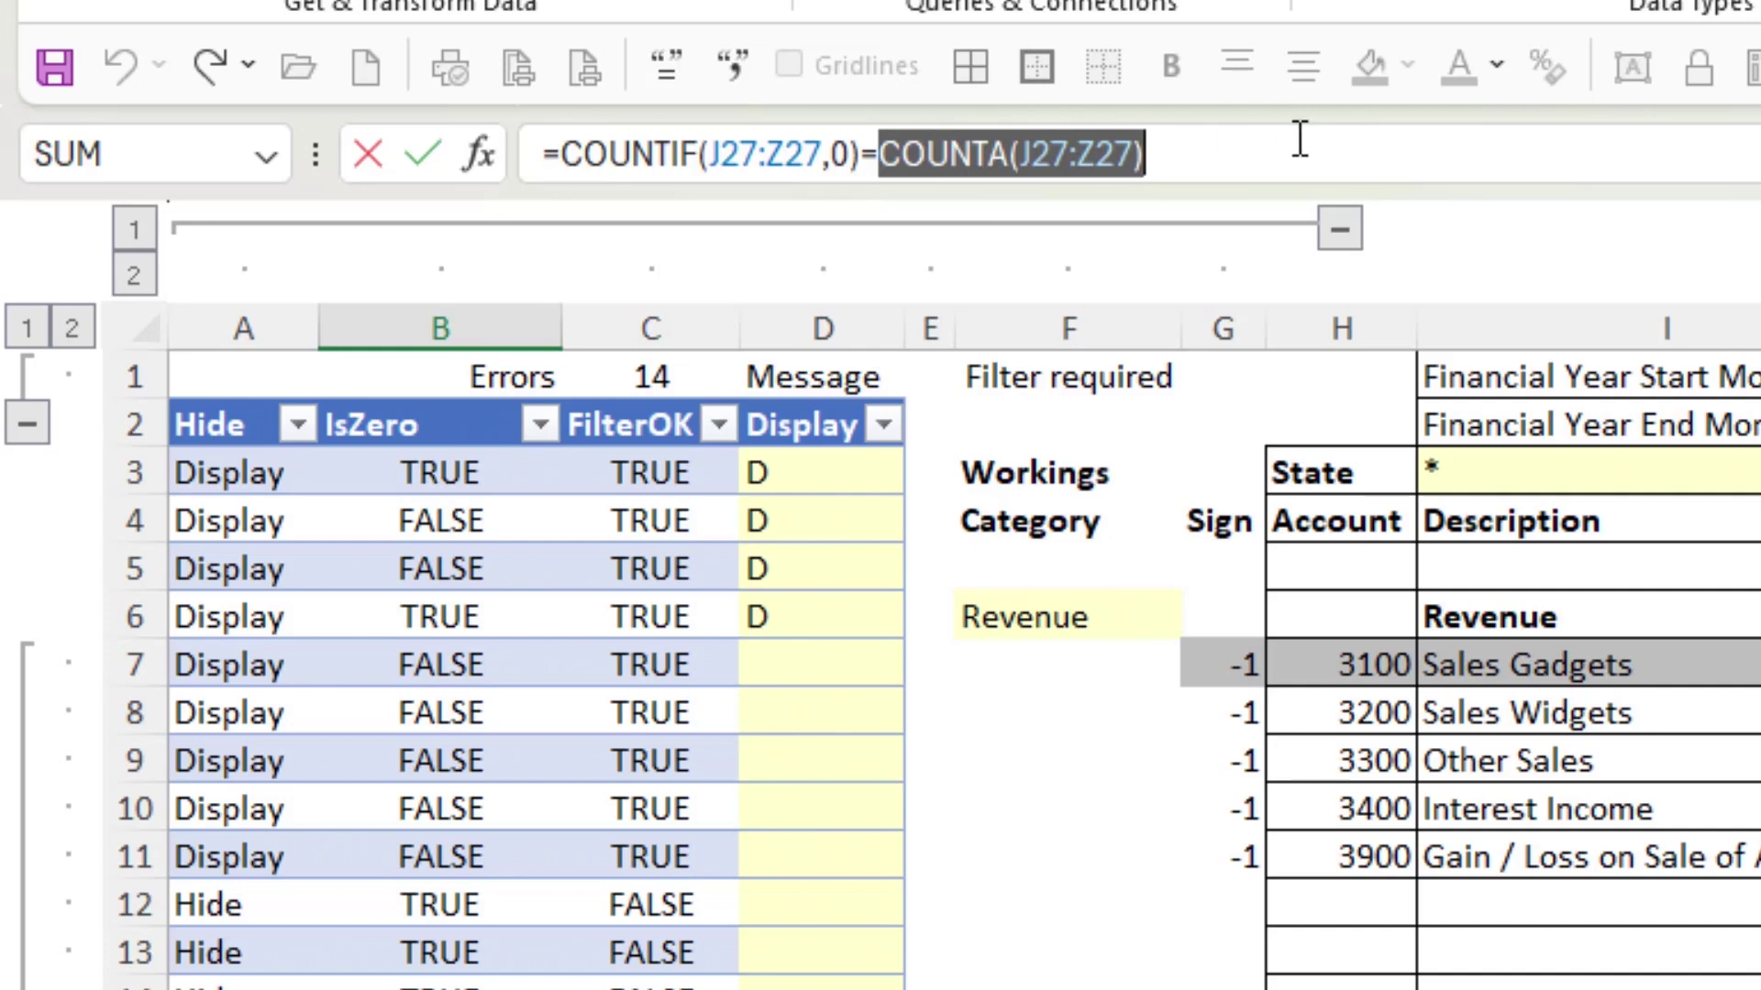
left_click_drag(1142, 154, 878, 152)
key("Escape")
- Compare the IsZero formulas in cells B3 and B4 and inspect the Display entry in cell D3
left_click(477, 484)
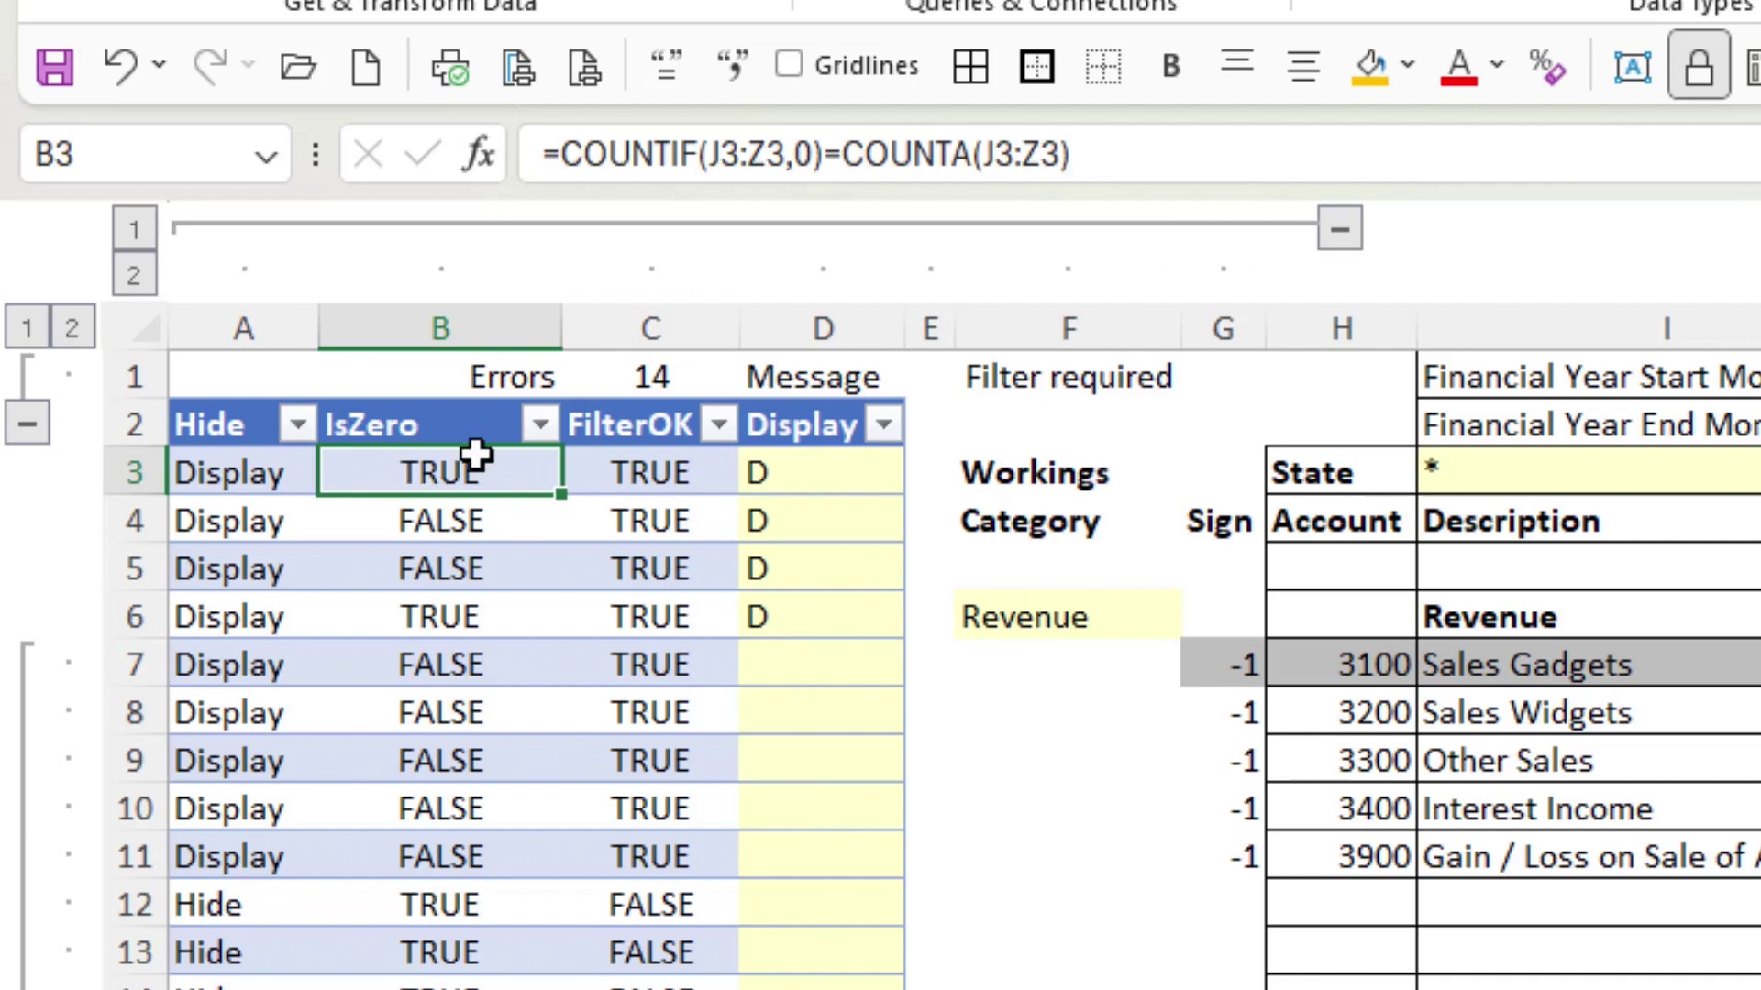
left_click(486, 520)
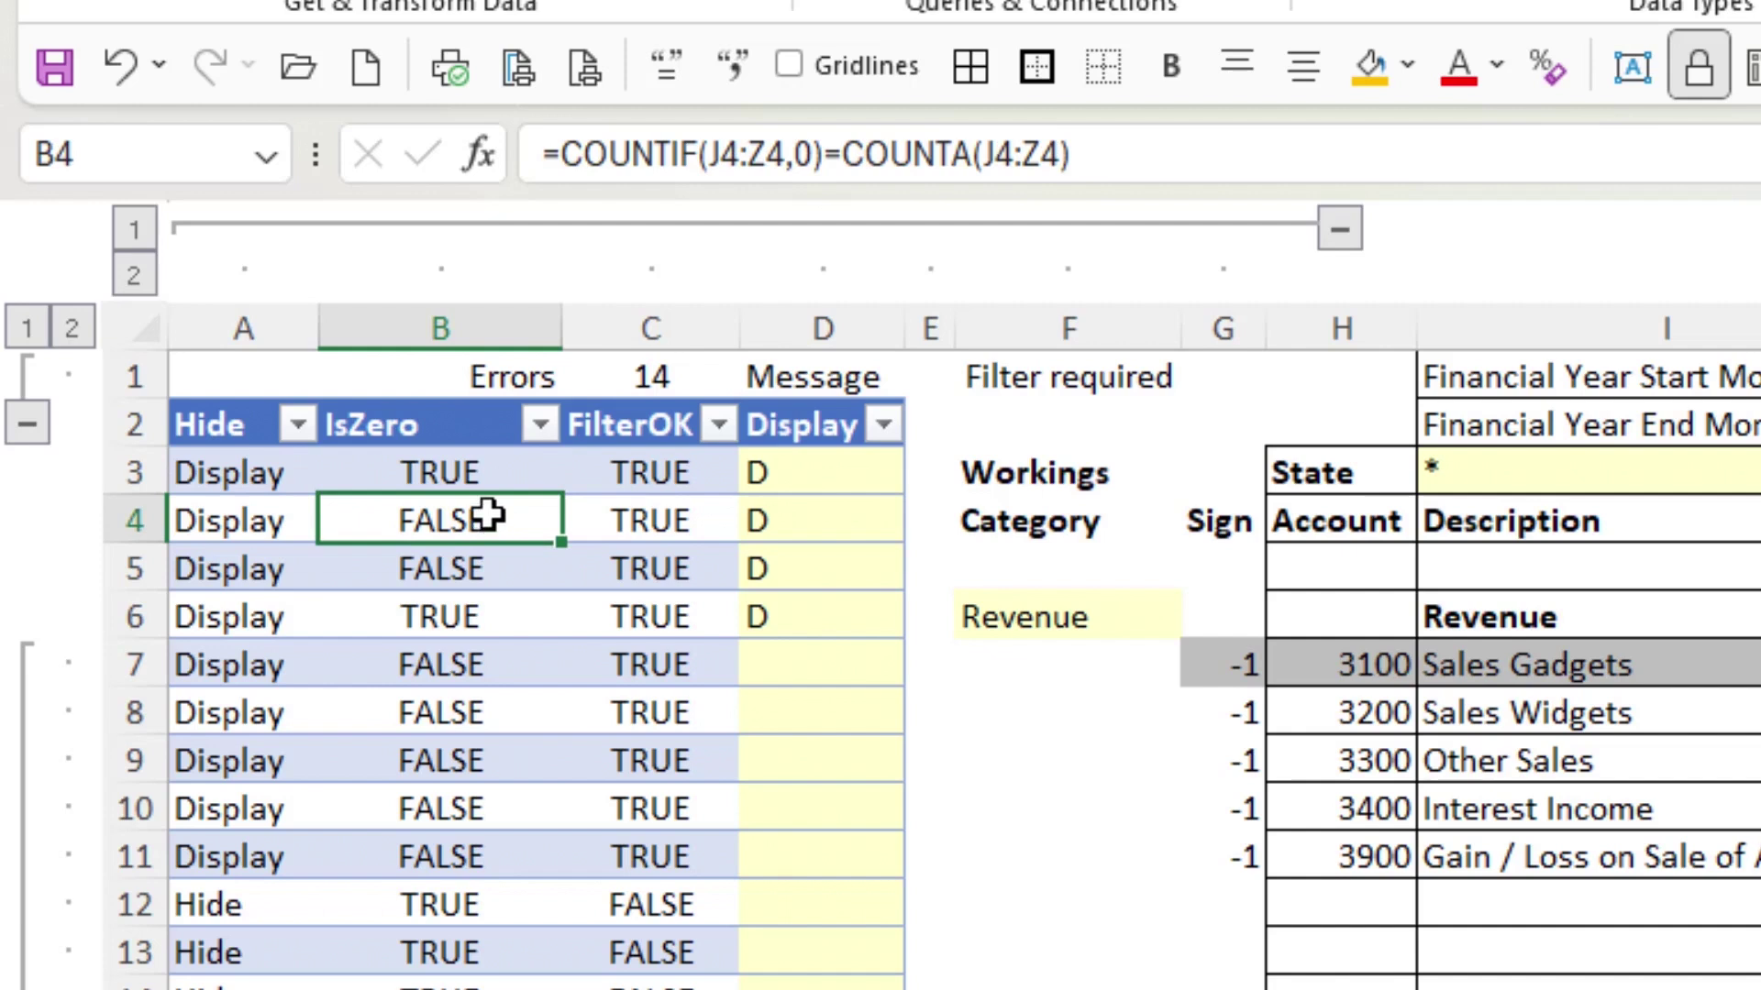
key("Up")
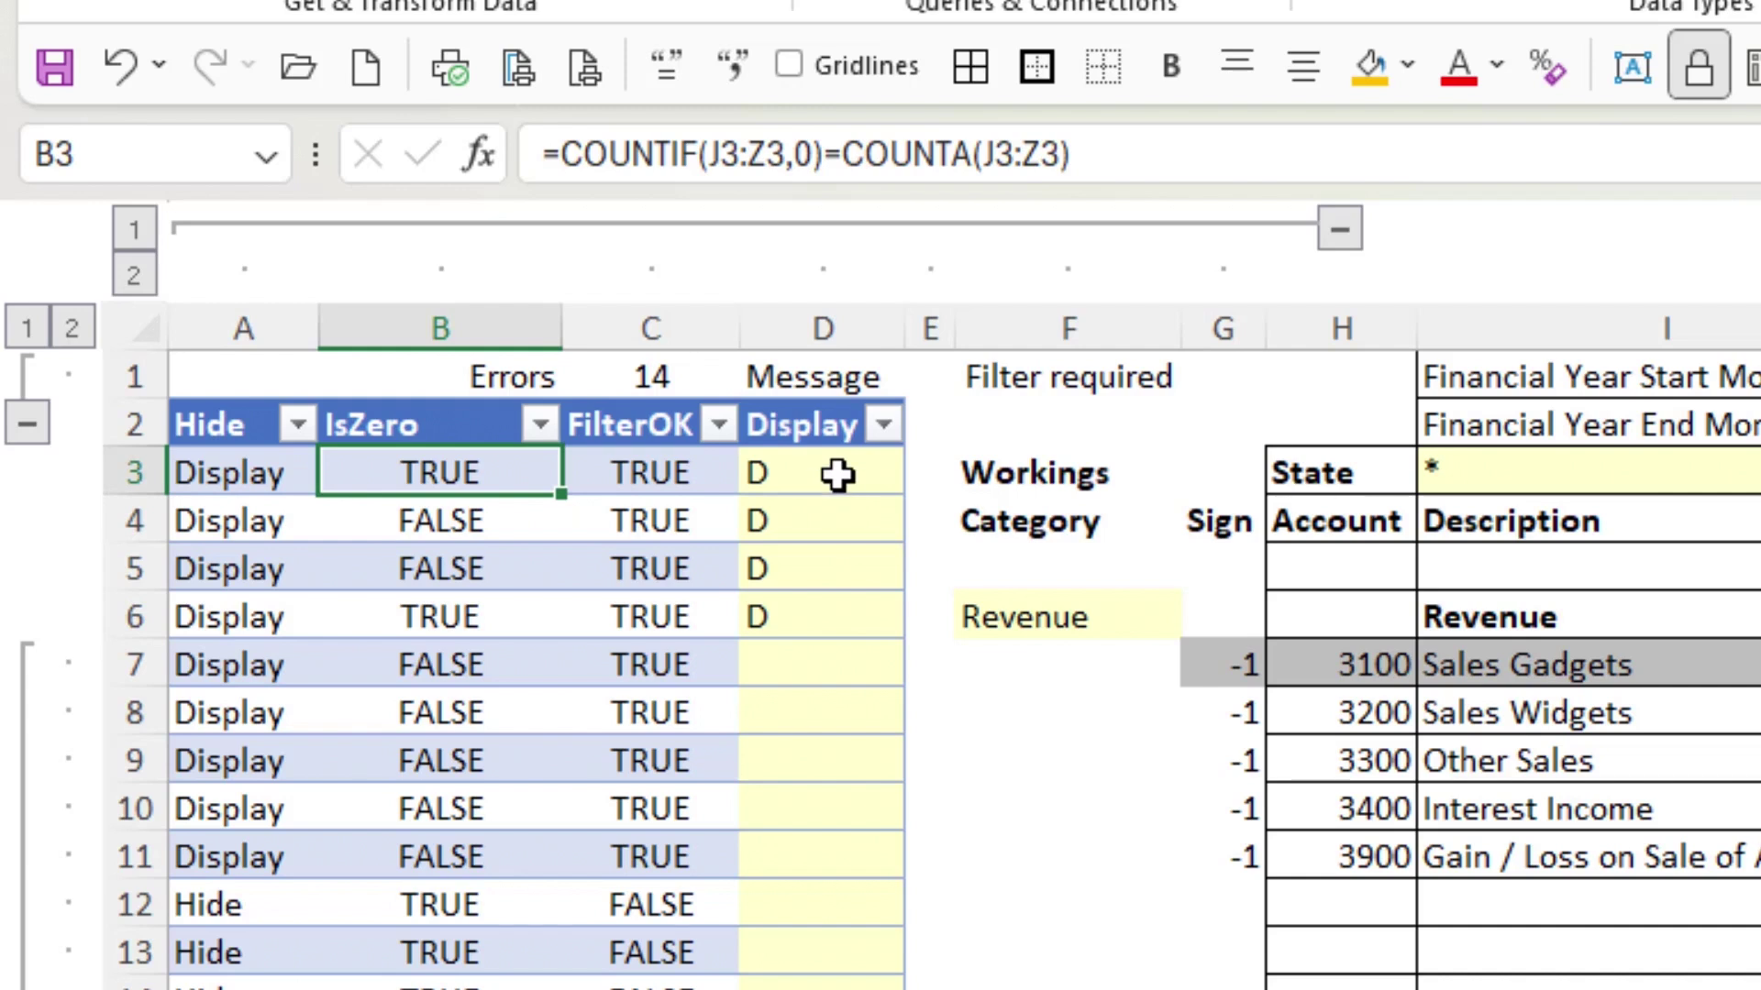
left_click(837, 474)
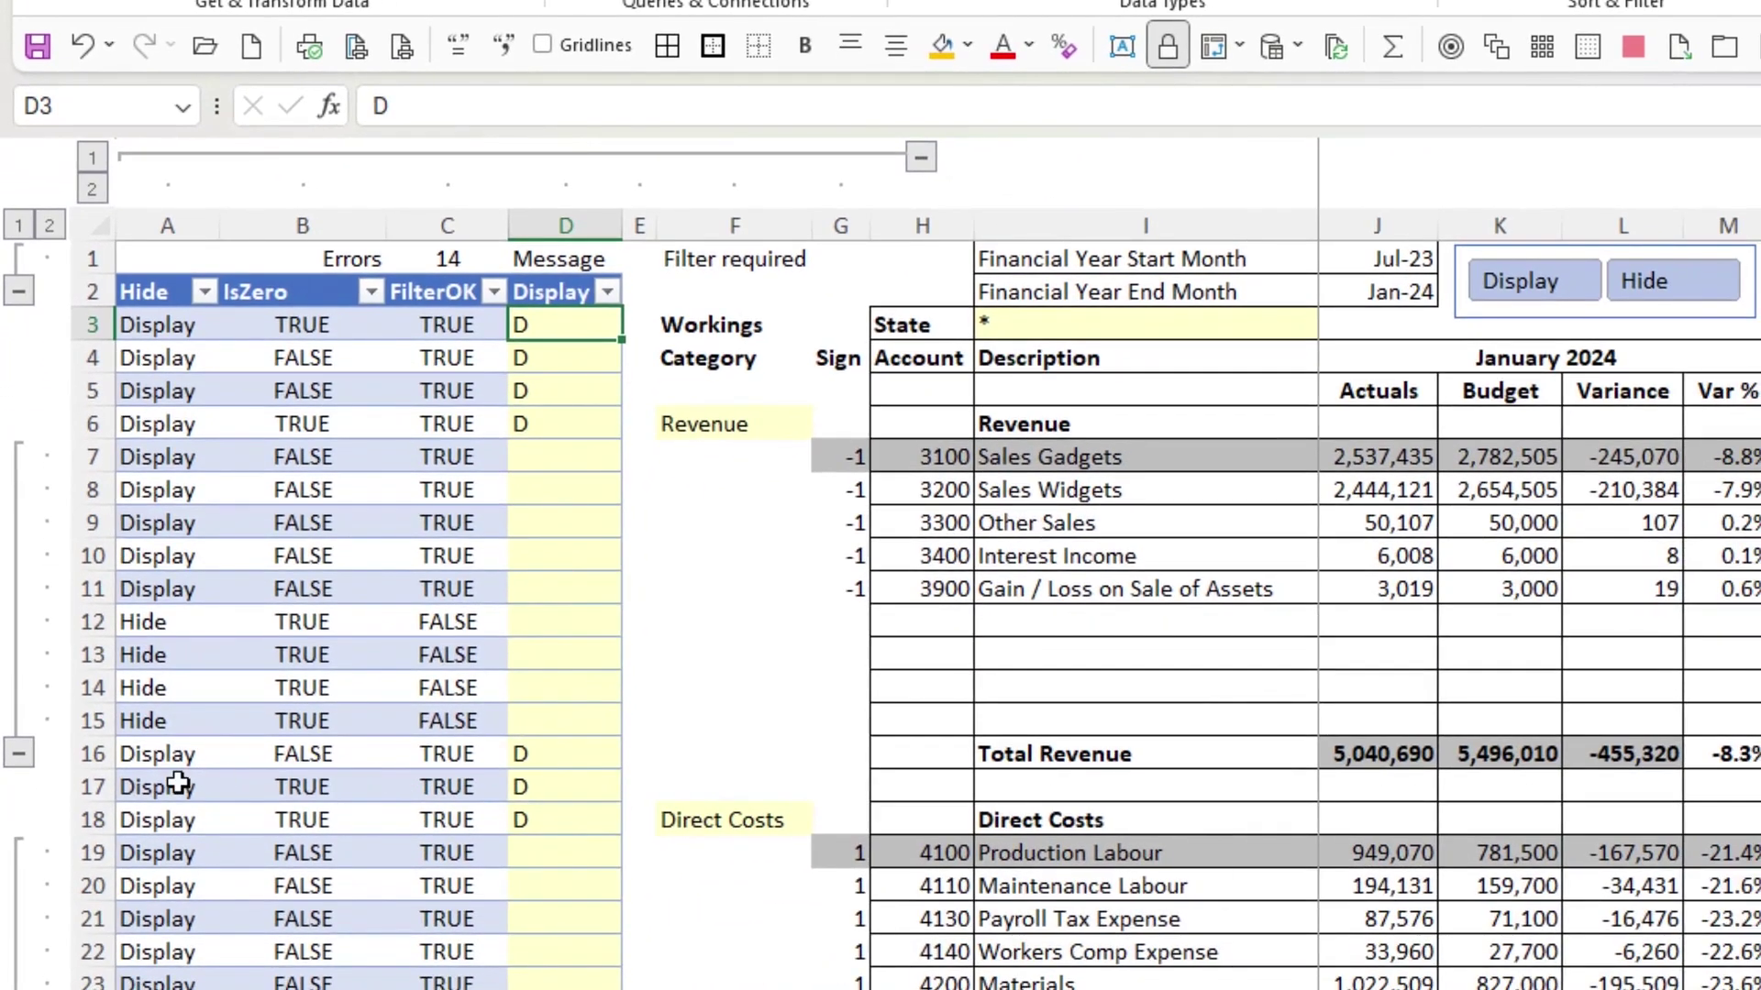
- Inspect the blank separator row 17 and the Total Revenue and Direct Costs rows on either side of it
left_click(92, 787)
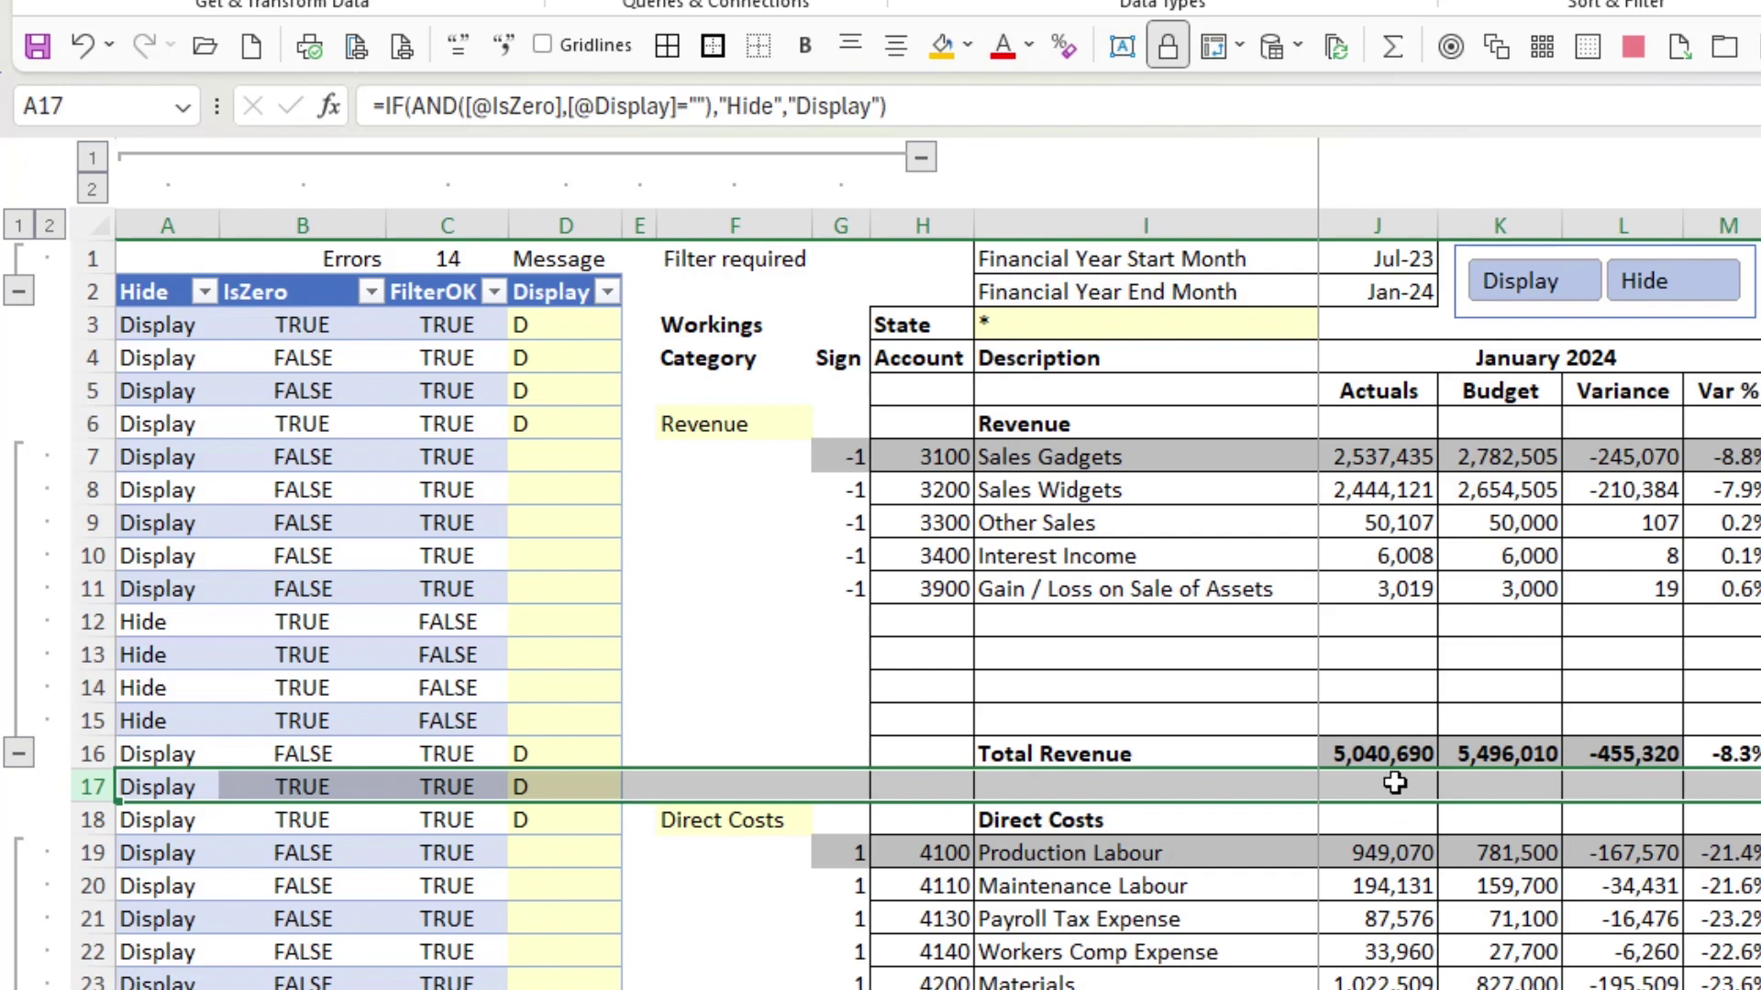
left_click(1395, 783)
left_click_drag(908, 790, 1756, 787)
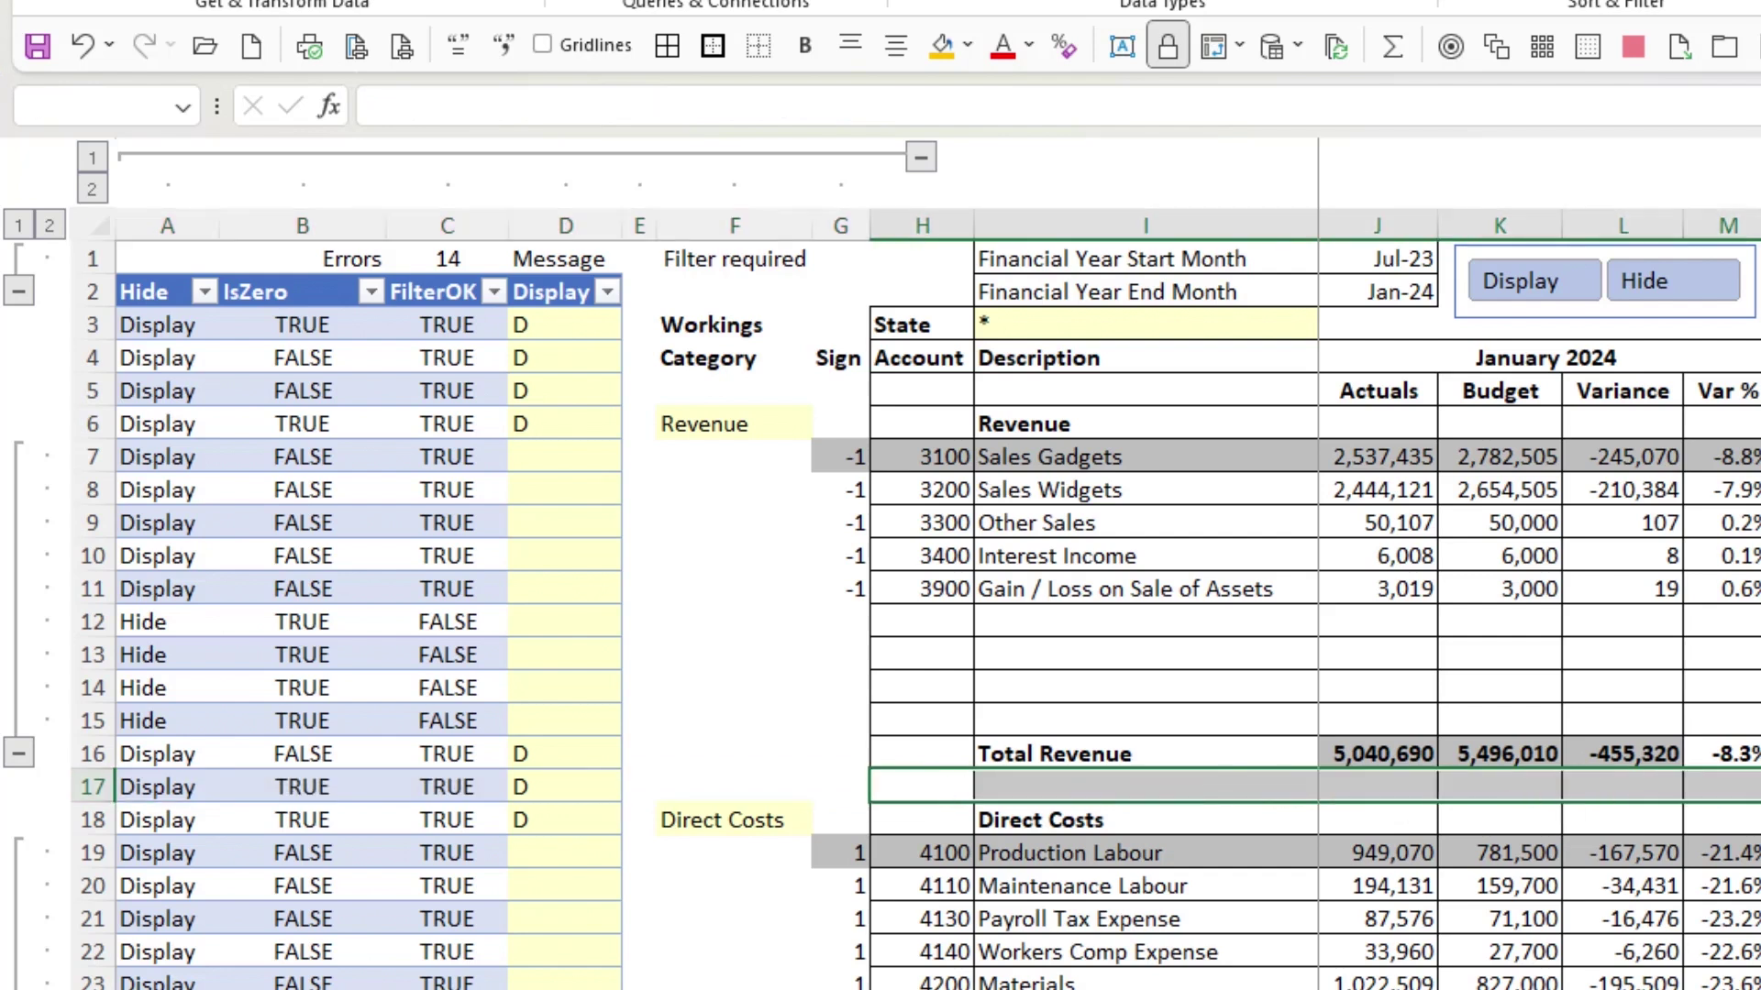
left_click(1124, 817)
left_click(1170, 753)
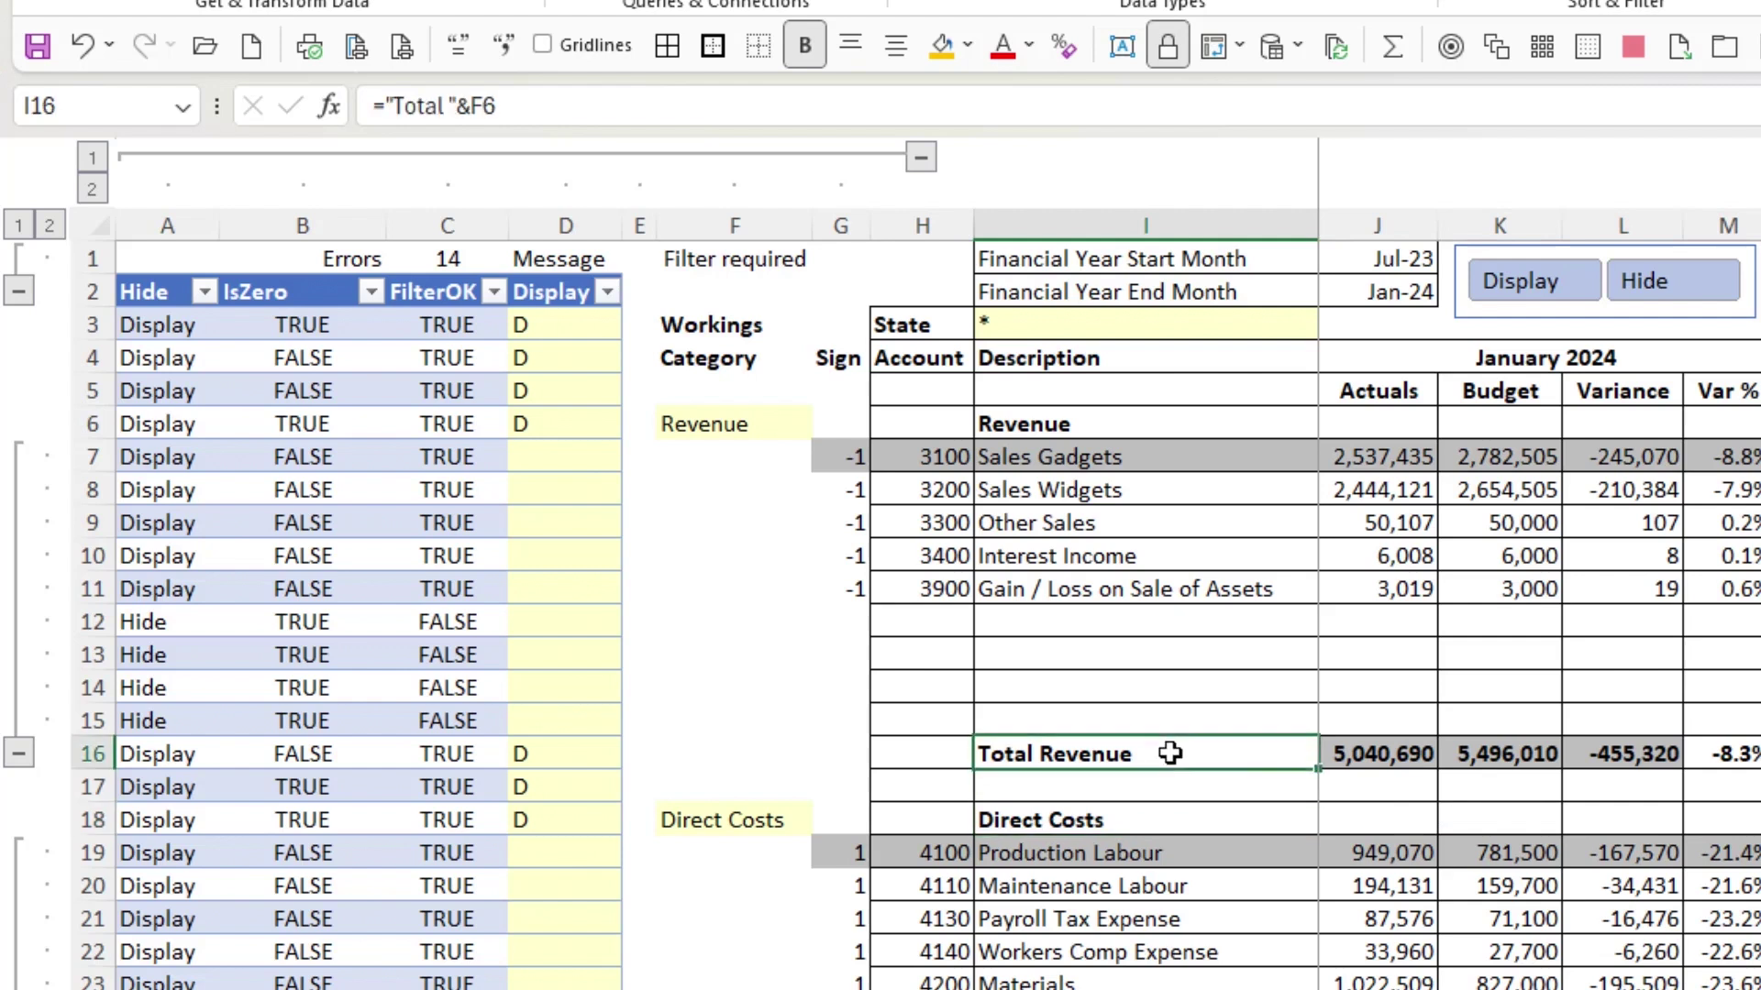
left_click(1164, 825)
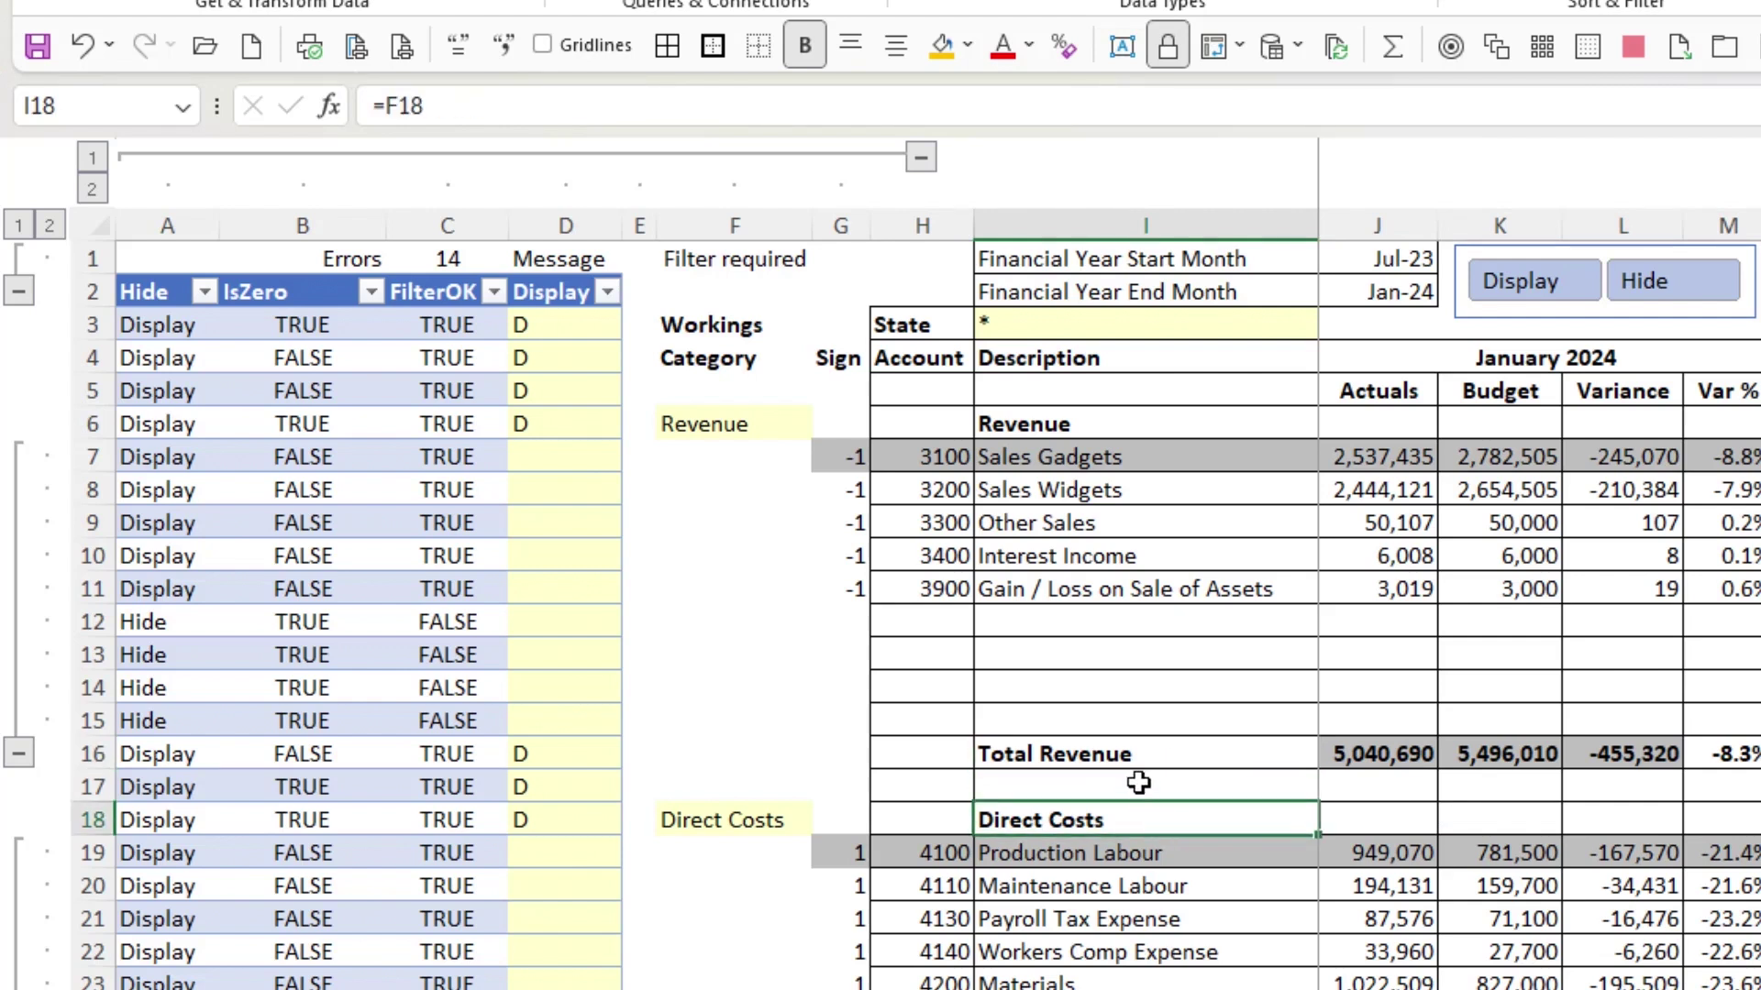
- Review the D markers in Display cells D16:D18 and D3:D6, and check row 17's marker against its IsZero formula
left_click_drag(564, 753, 564, 820)
left_click_drag(554, 338, 574, 410)
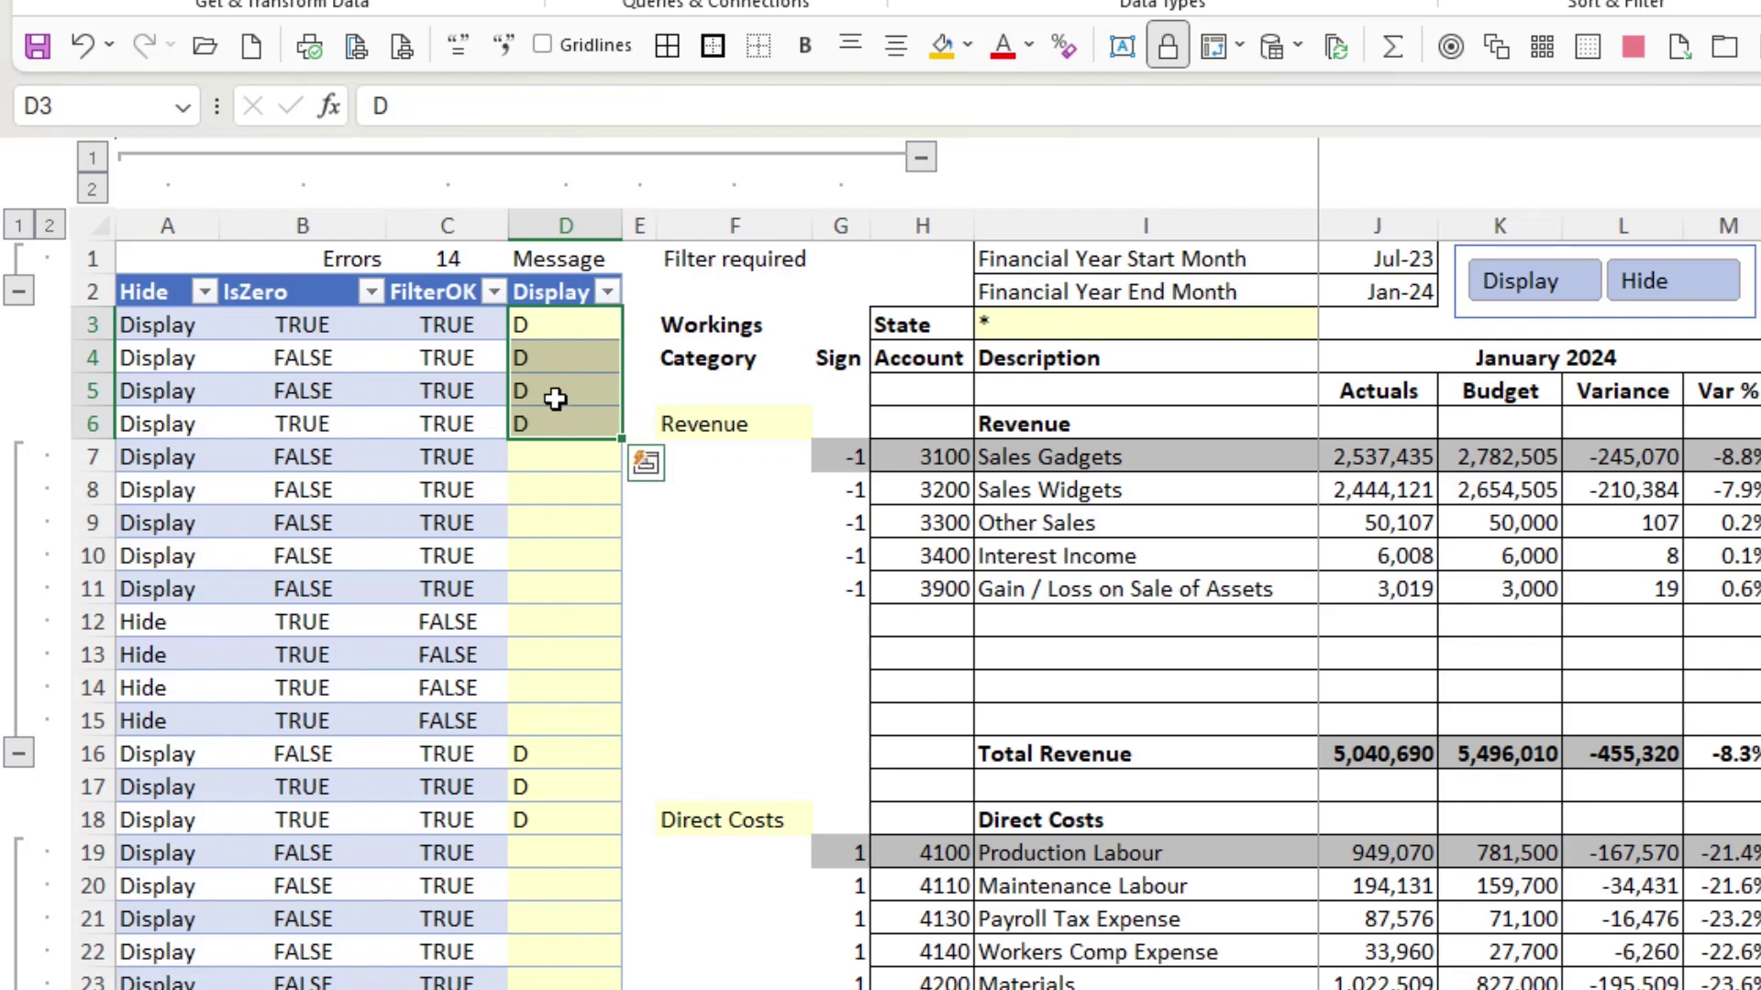
left_click(580, 793)
left_click(70, 786)
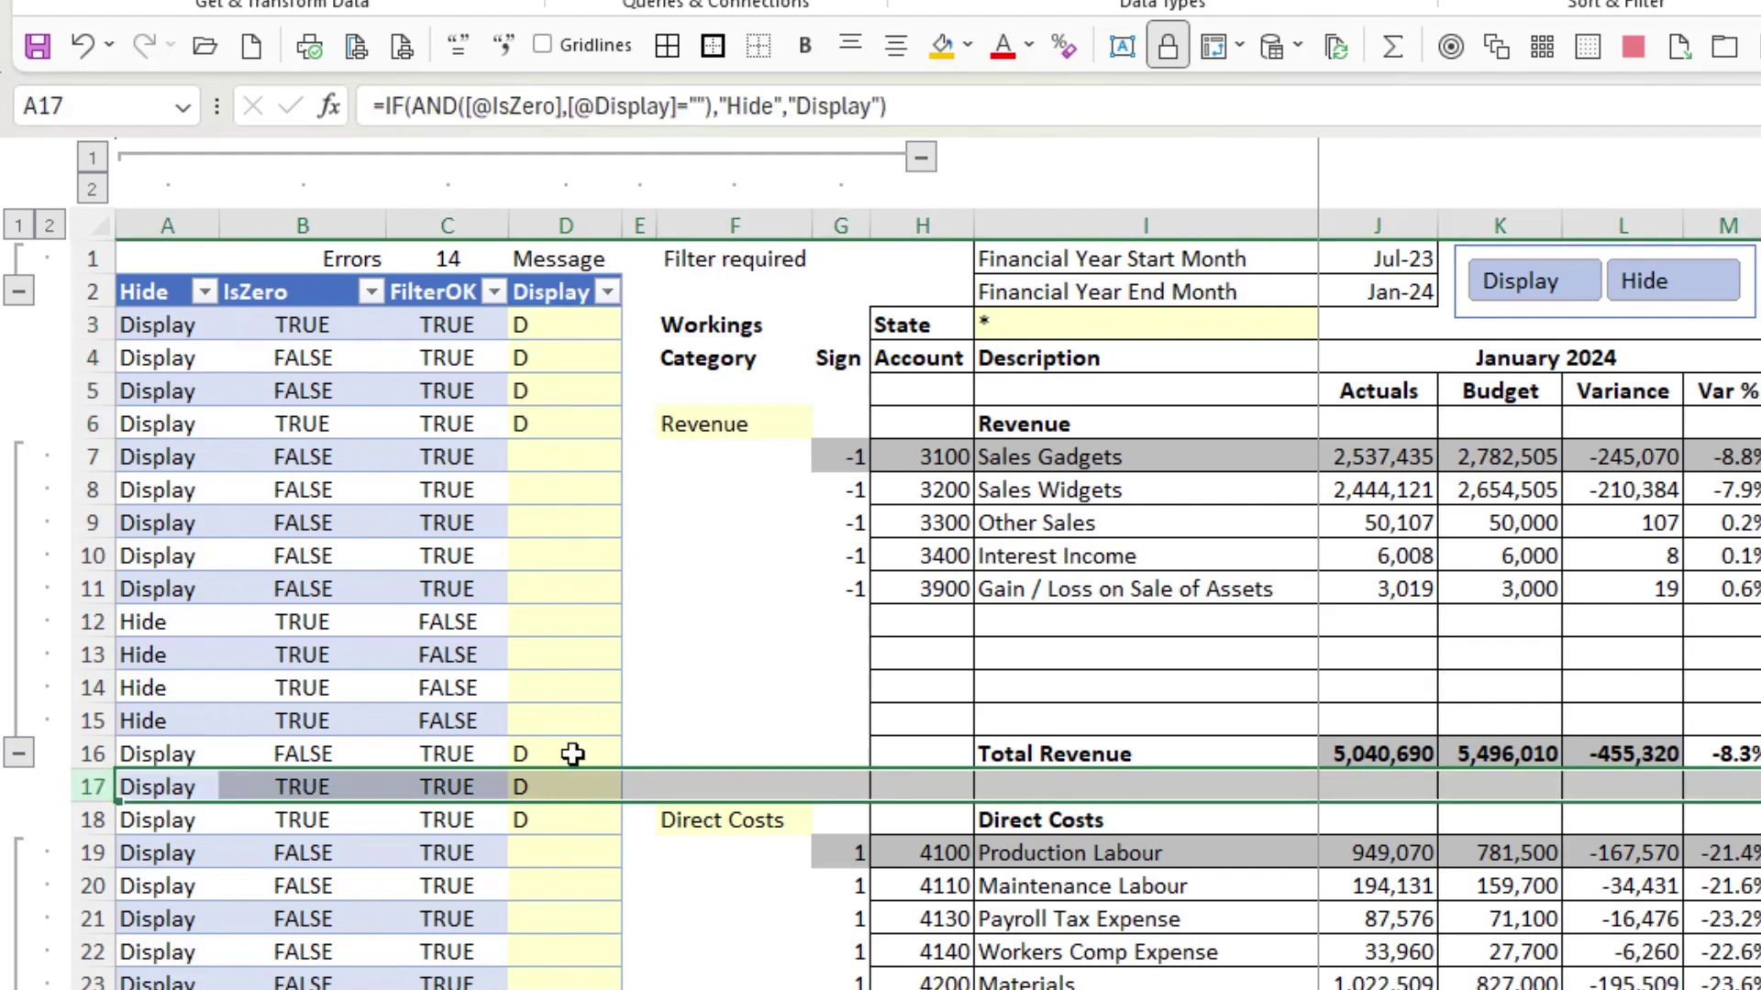
left_click(564, 789)
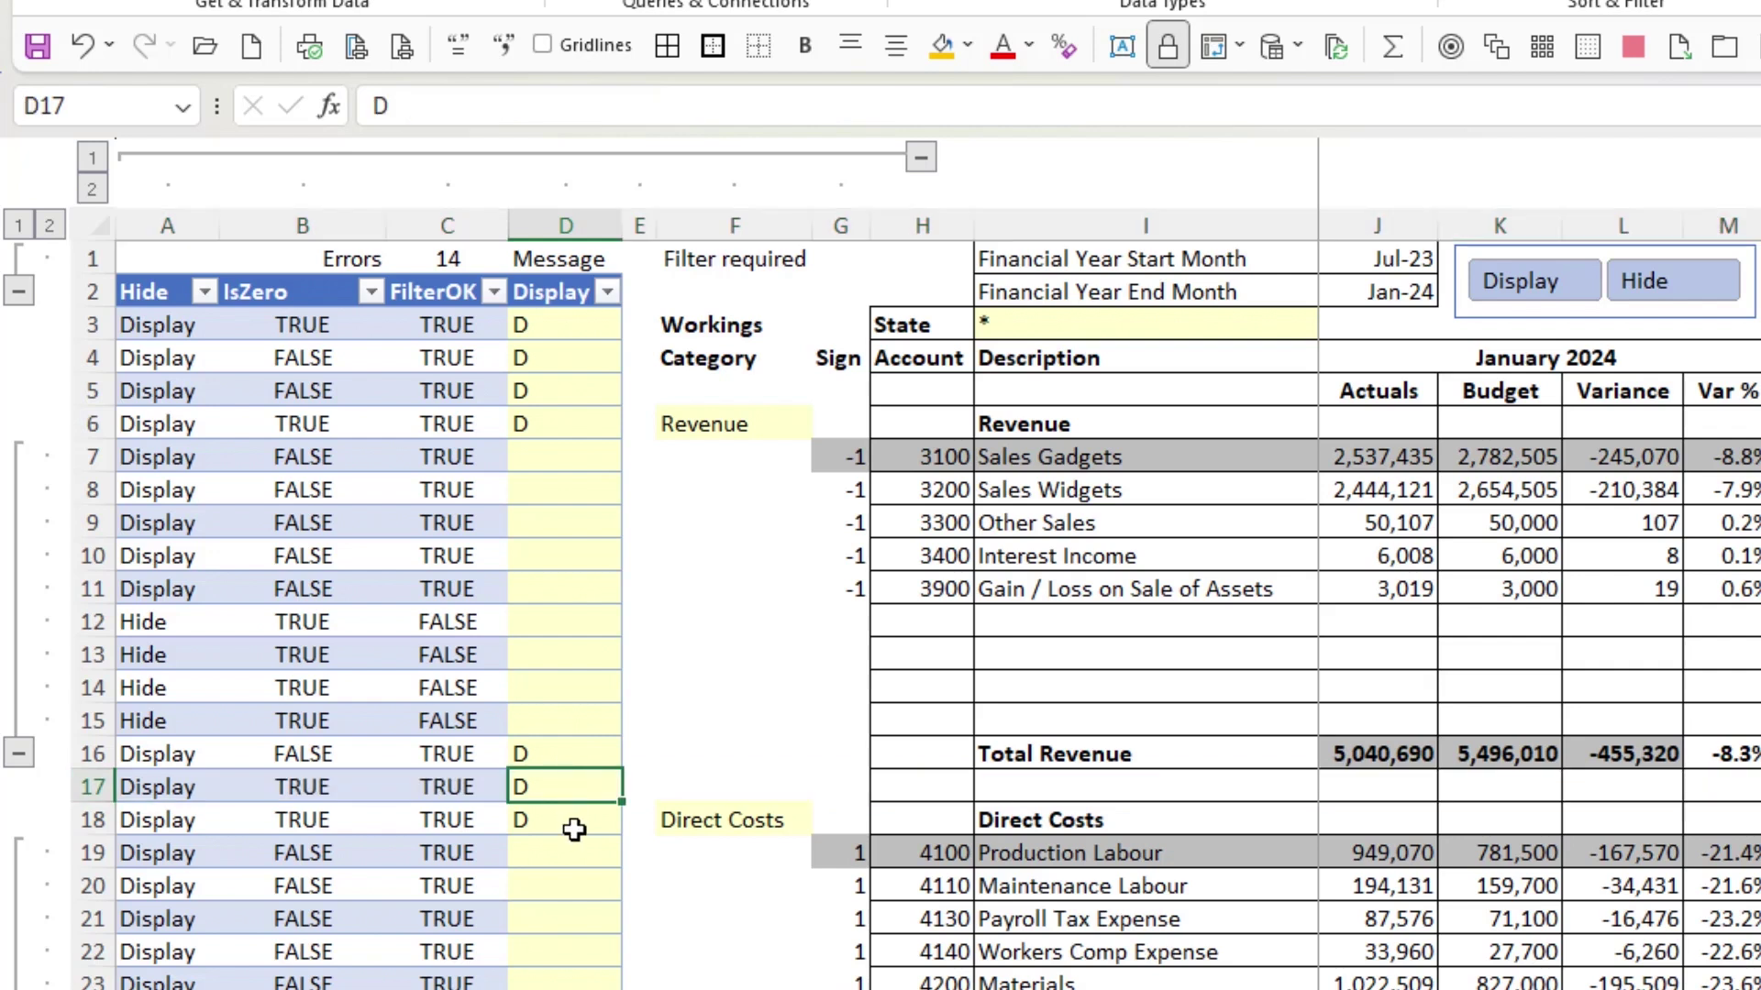
left_click(287, 787)
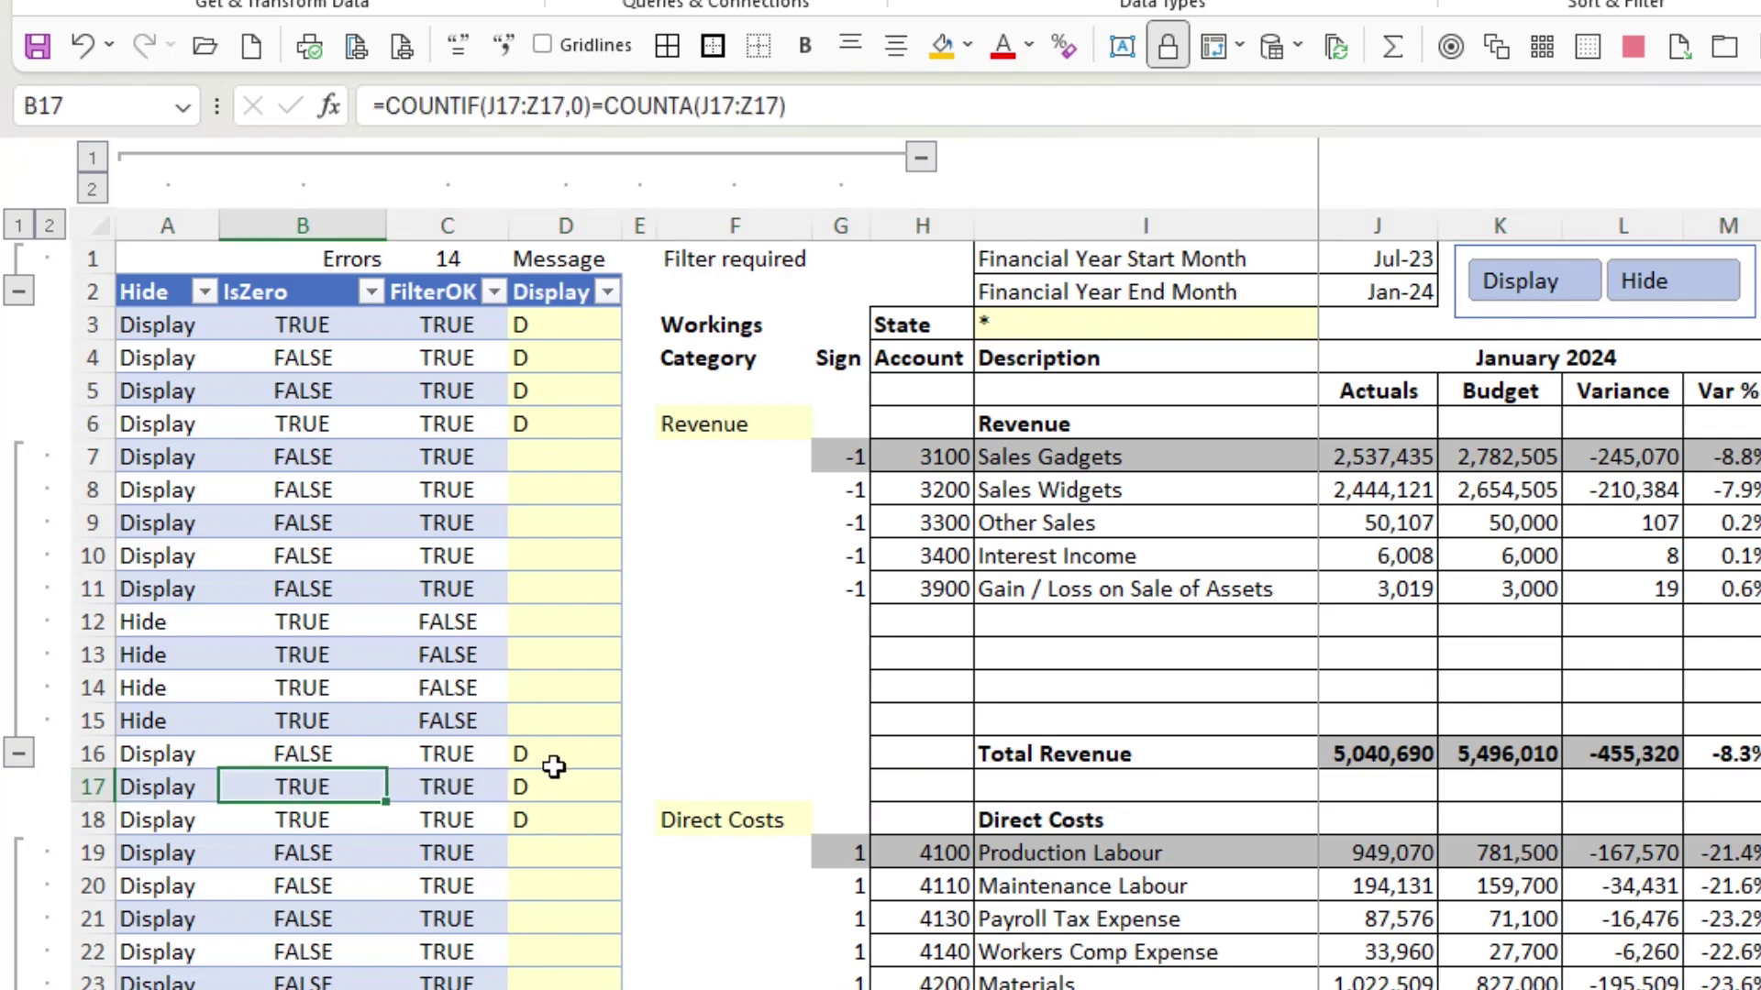
left_click(587, 328)
left_click(169, 332)
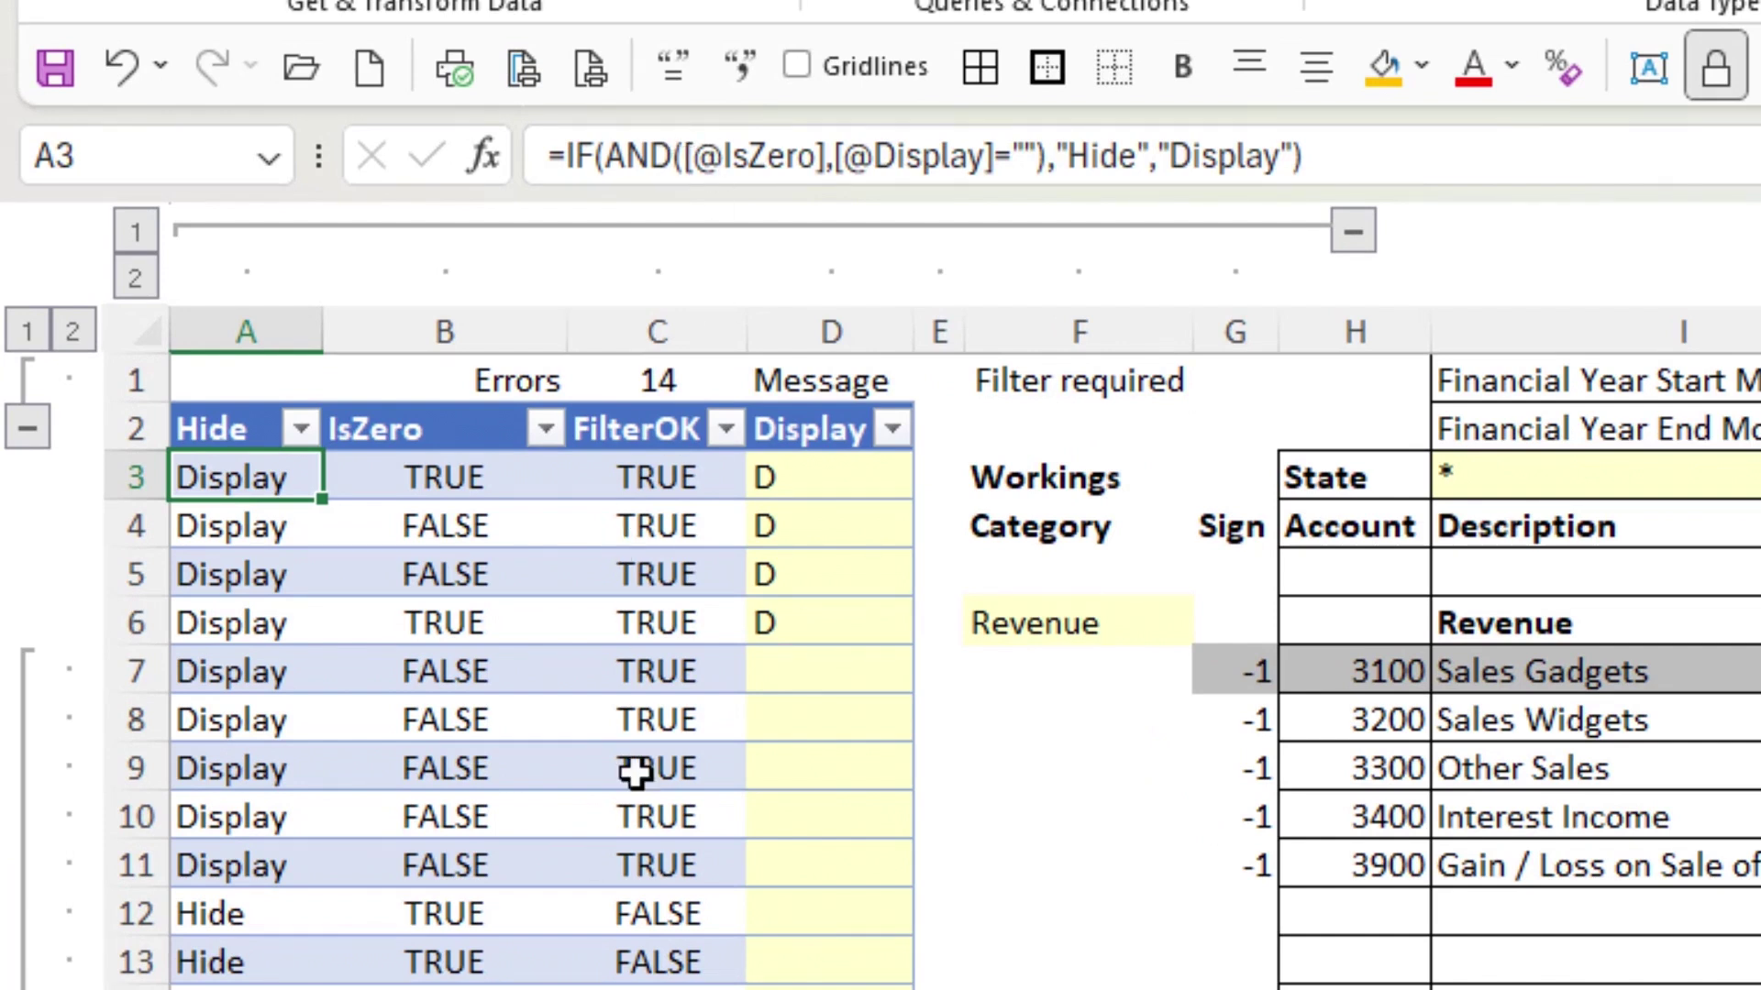
left_click_drag(605, 156, 1055, 151)
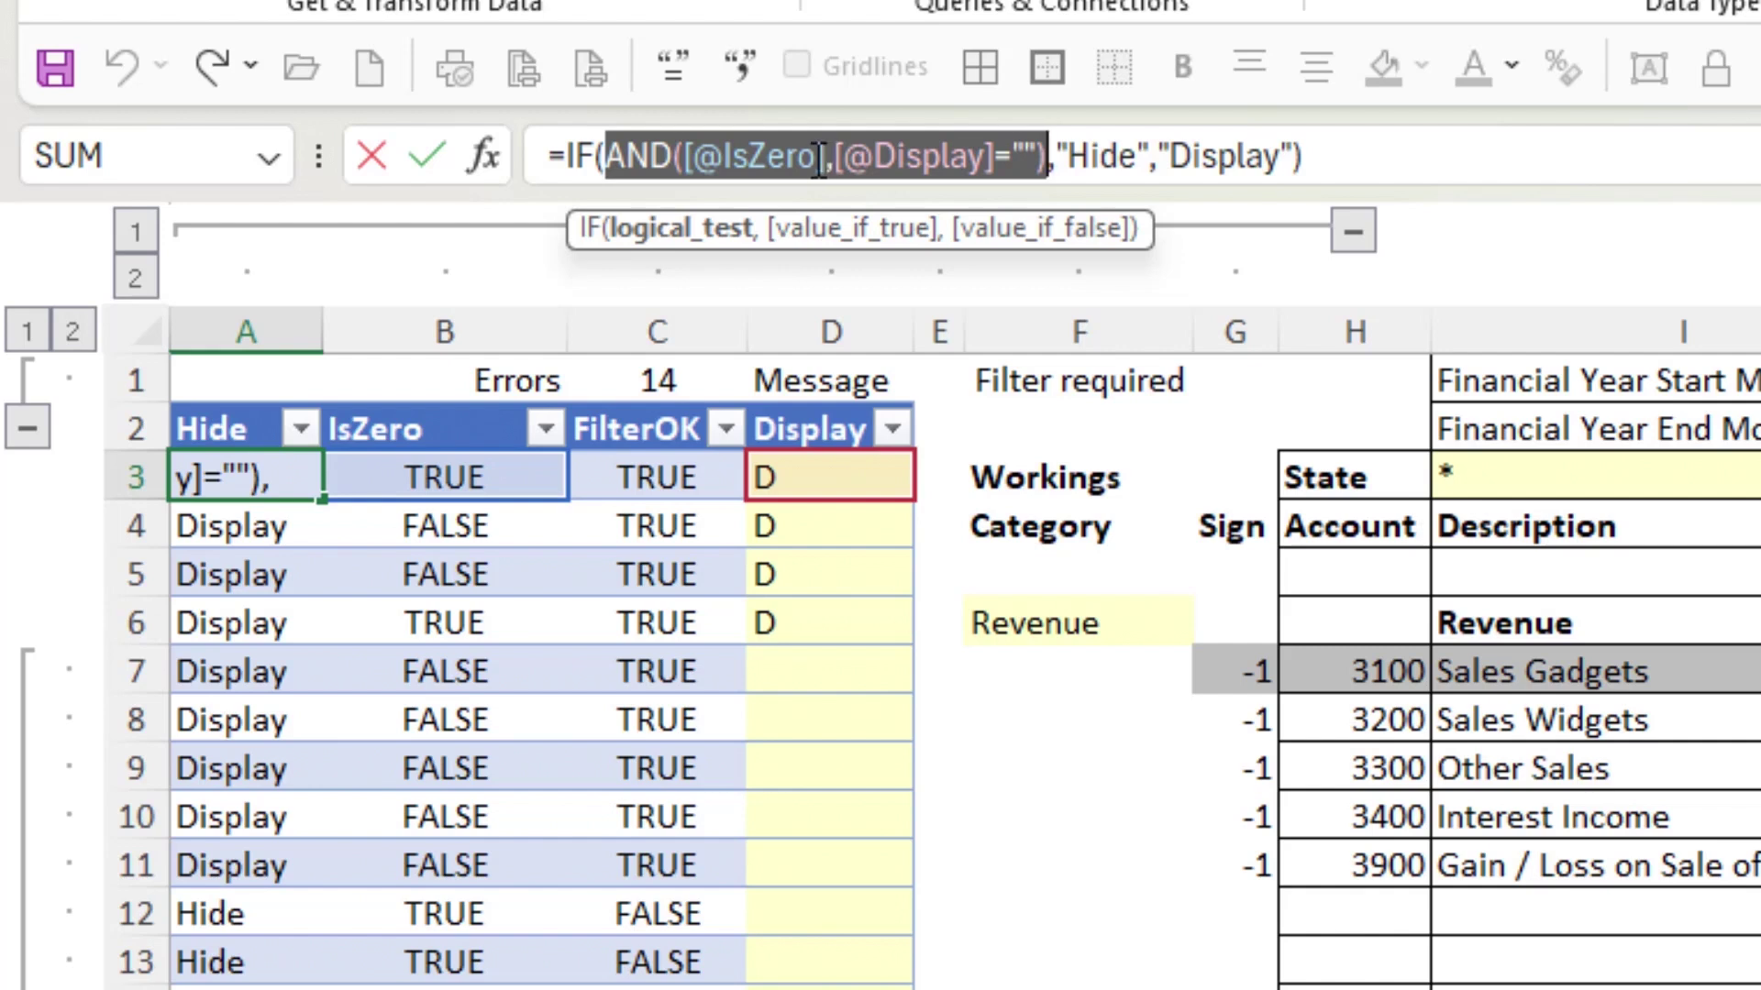
left_click(689, 154)
left_click_drag(677, 154, 835, 154)
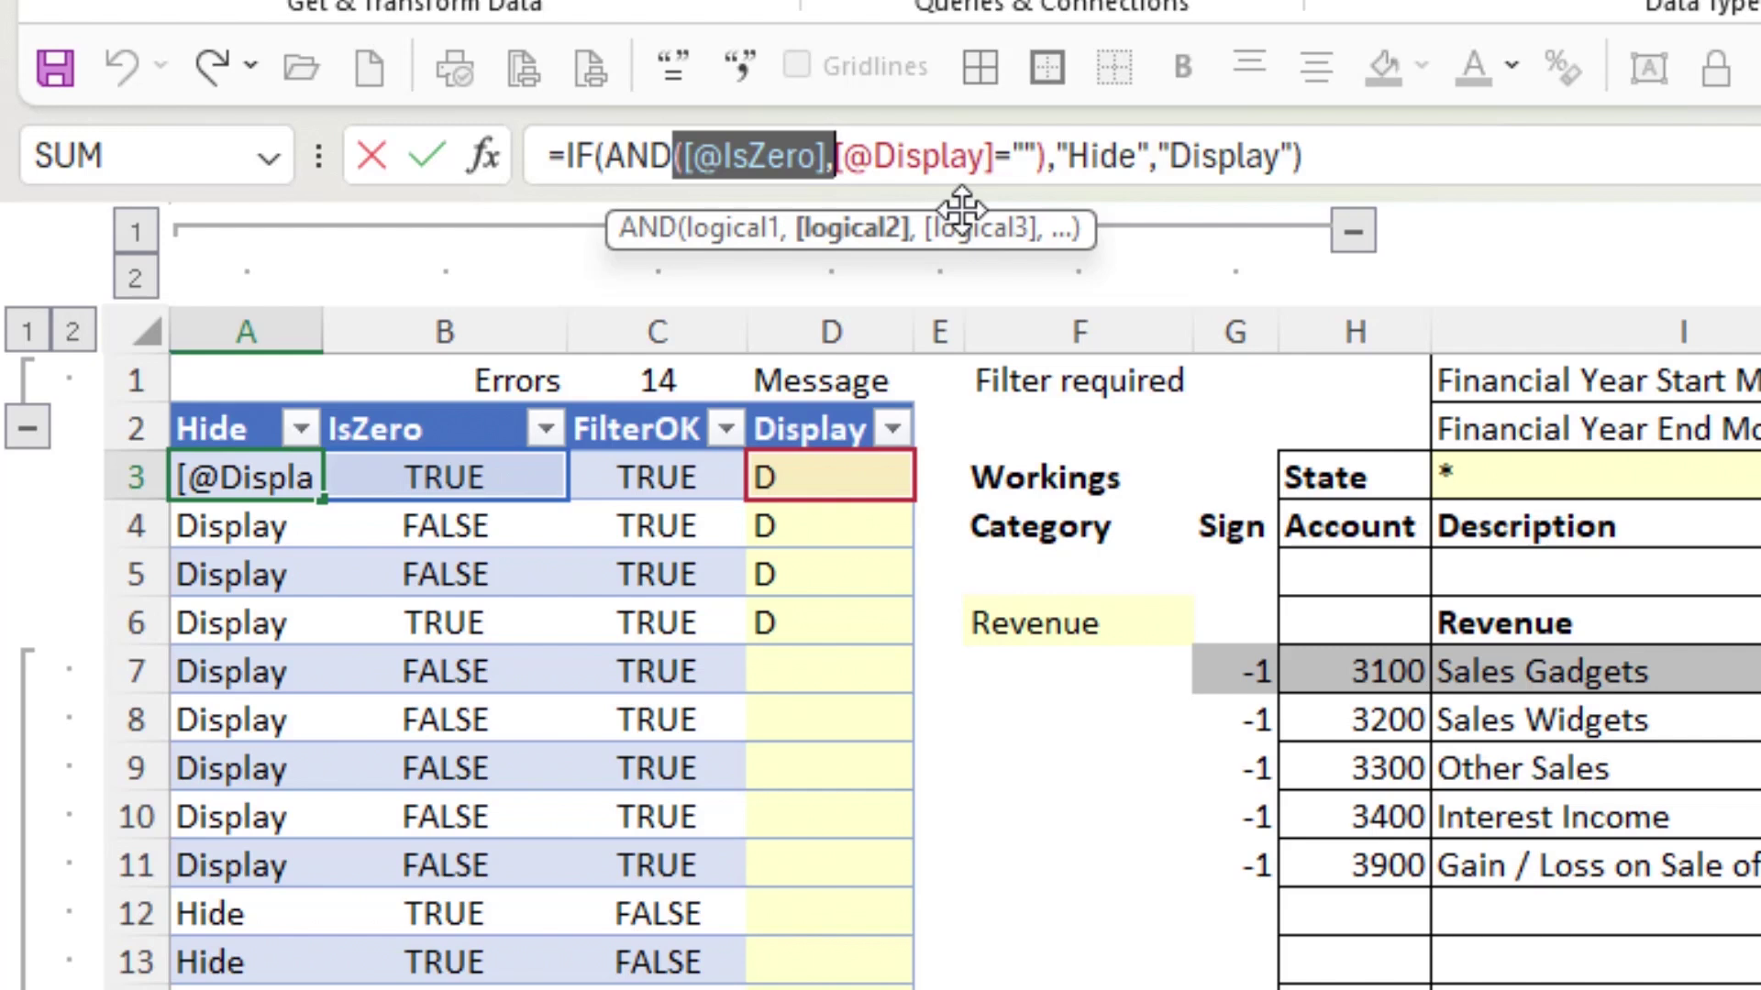
mouse_move(679, 156)
left_mouse_down()
mouse_move(760, 156)
mouse_move(684, 156)
left_mouse_up()
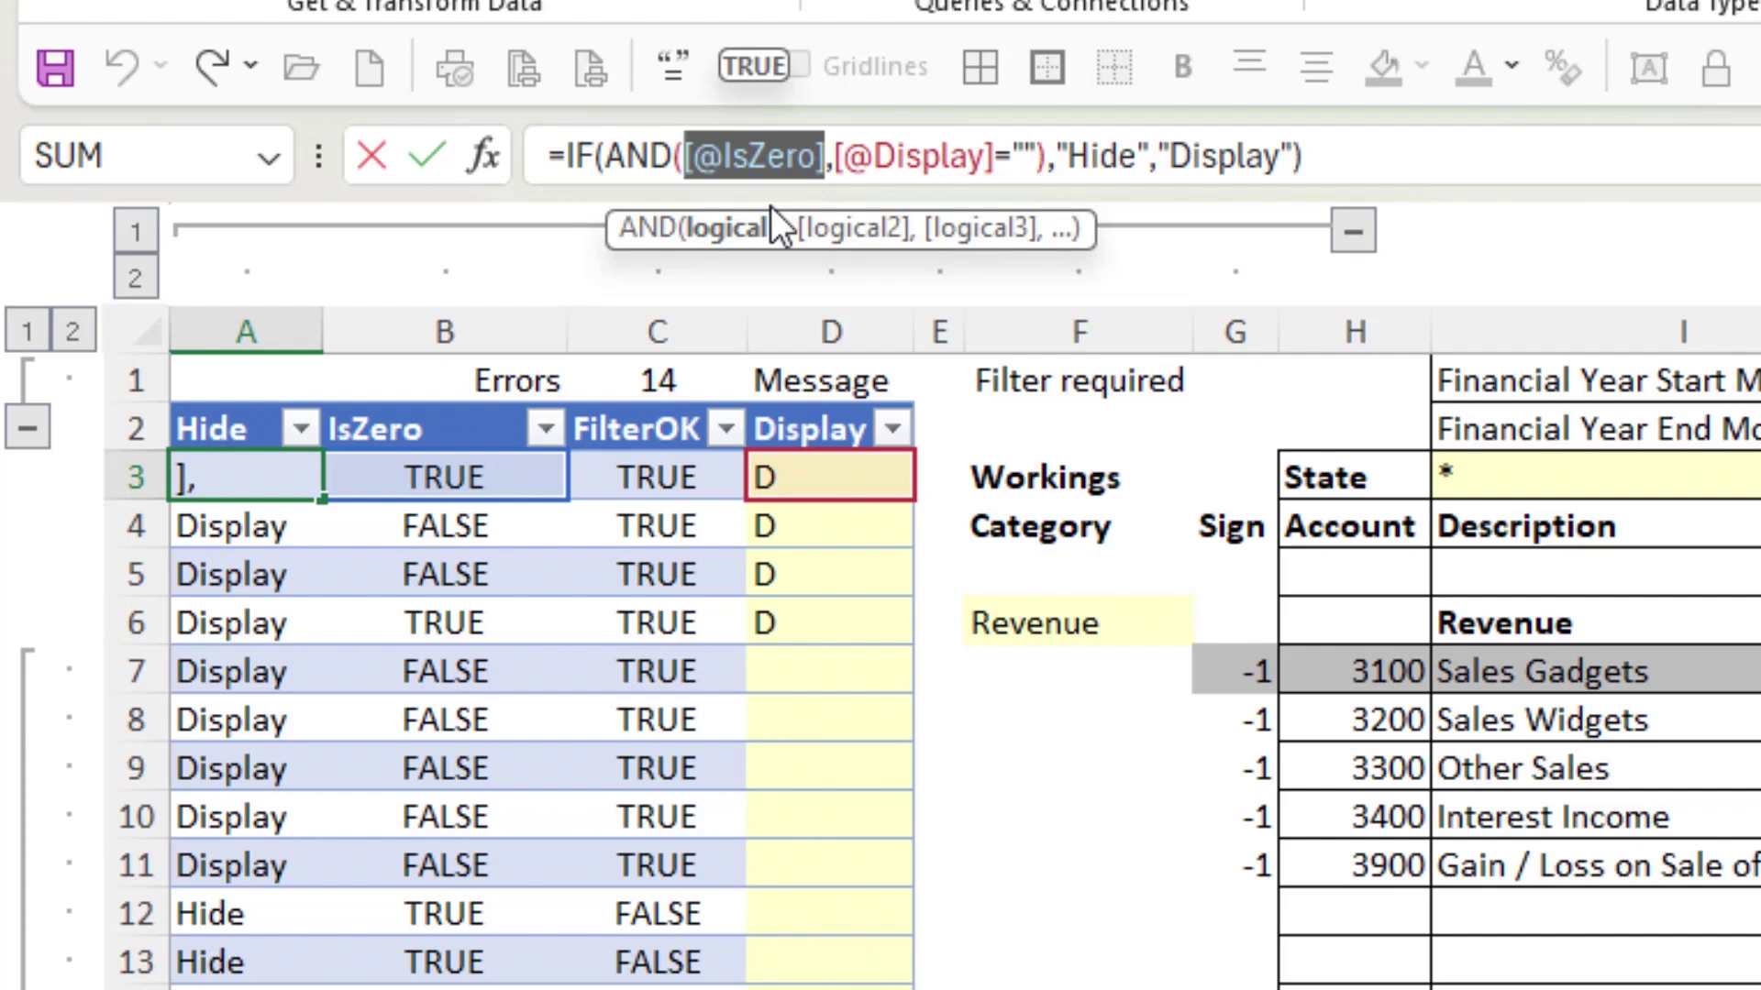
mouse_move(835, 156)
left_mouse_down()
mouse_move(986, 154)
mouse_move(835, 156)
left_mouse_up()
left_click(1036, 154)
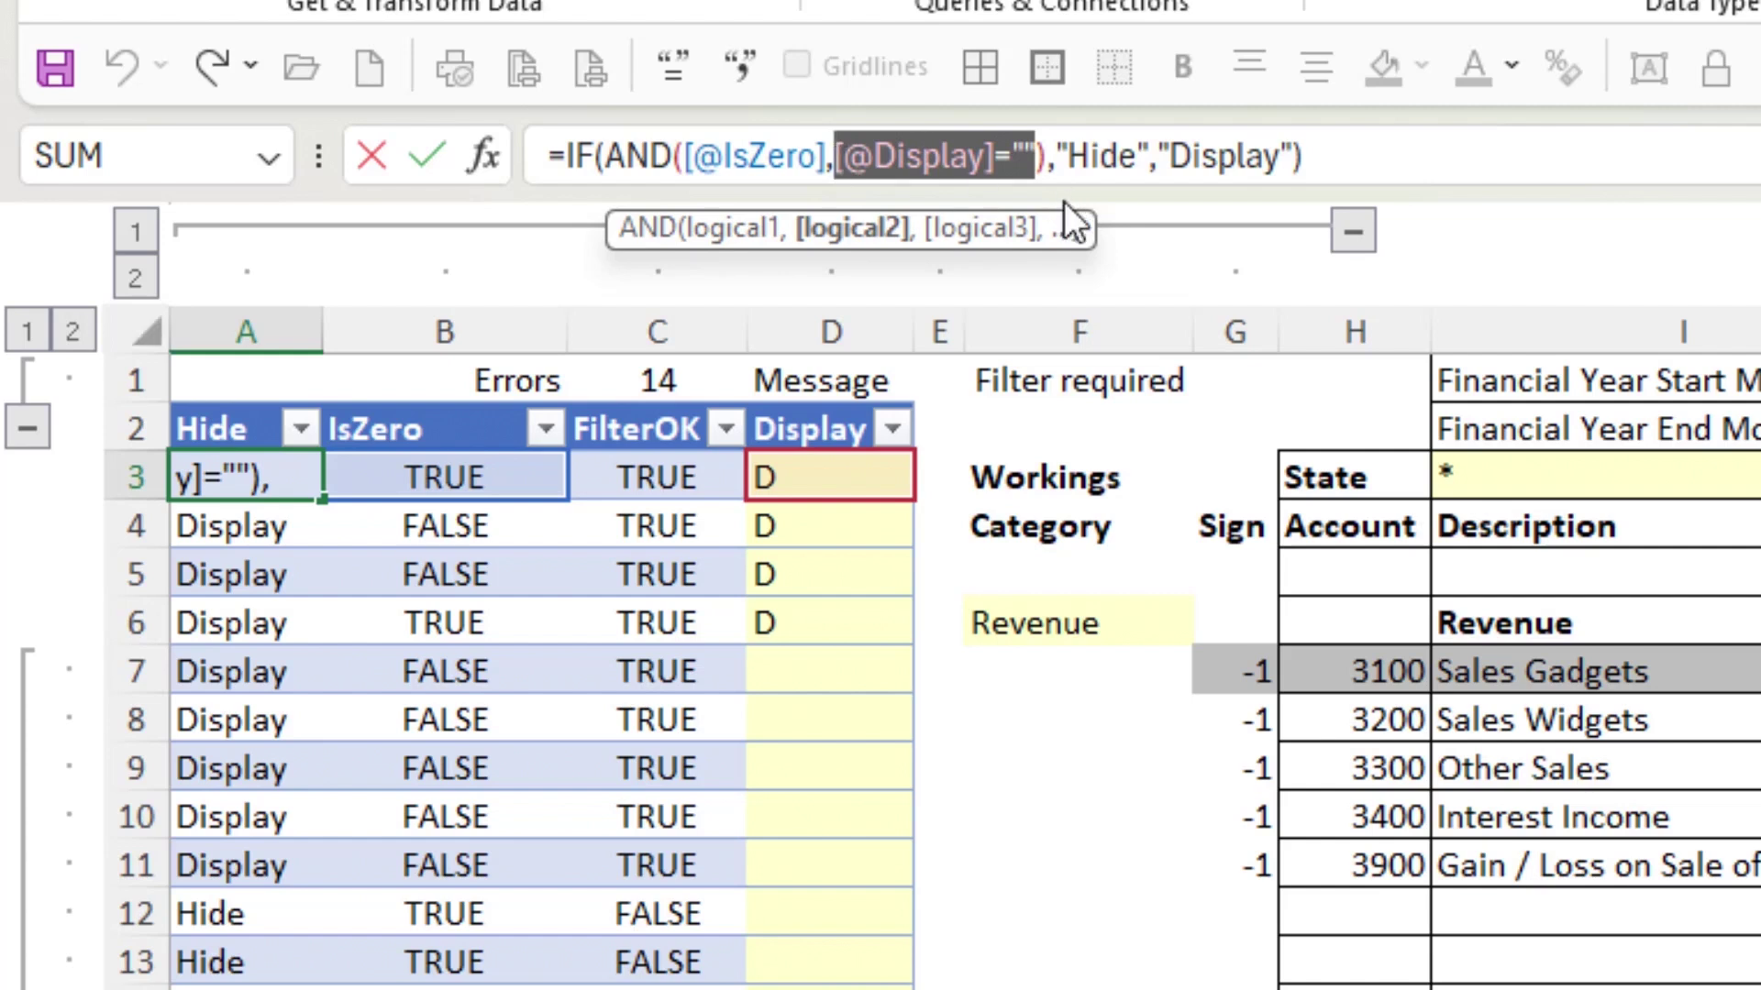
- Examine the empty-text comparison and the "Hide" and "Display" results in the A3 formula, leaving the formula as it is
left_click(1034, 156)
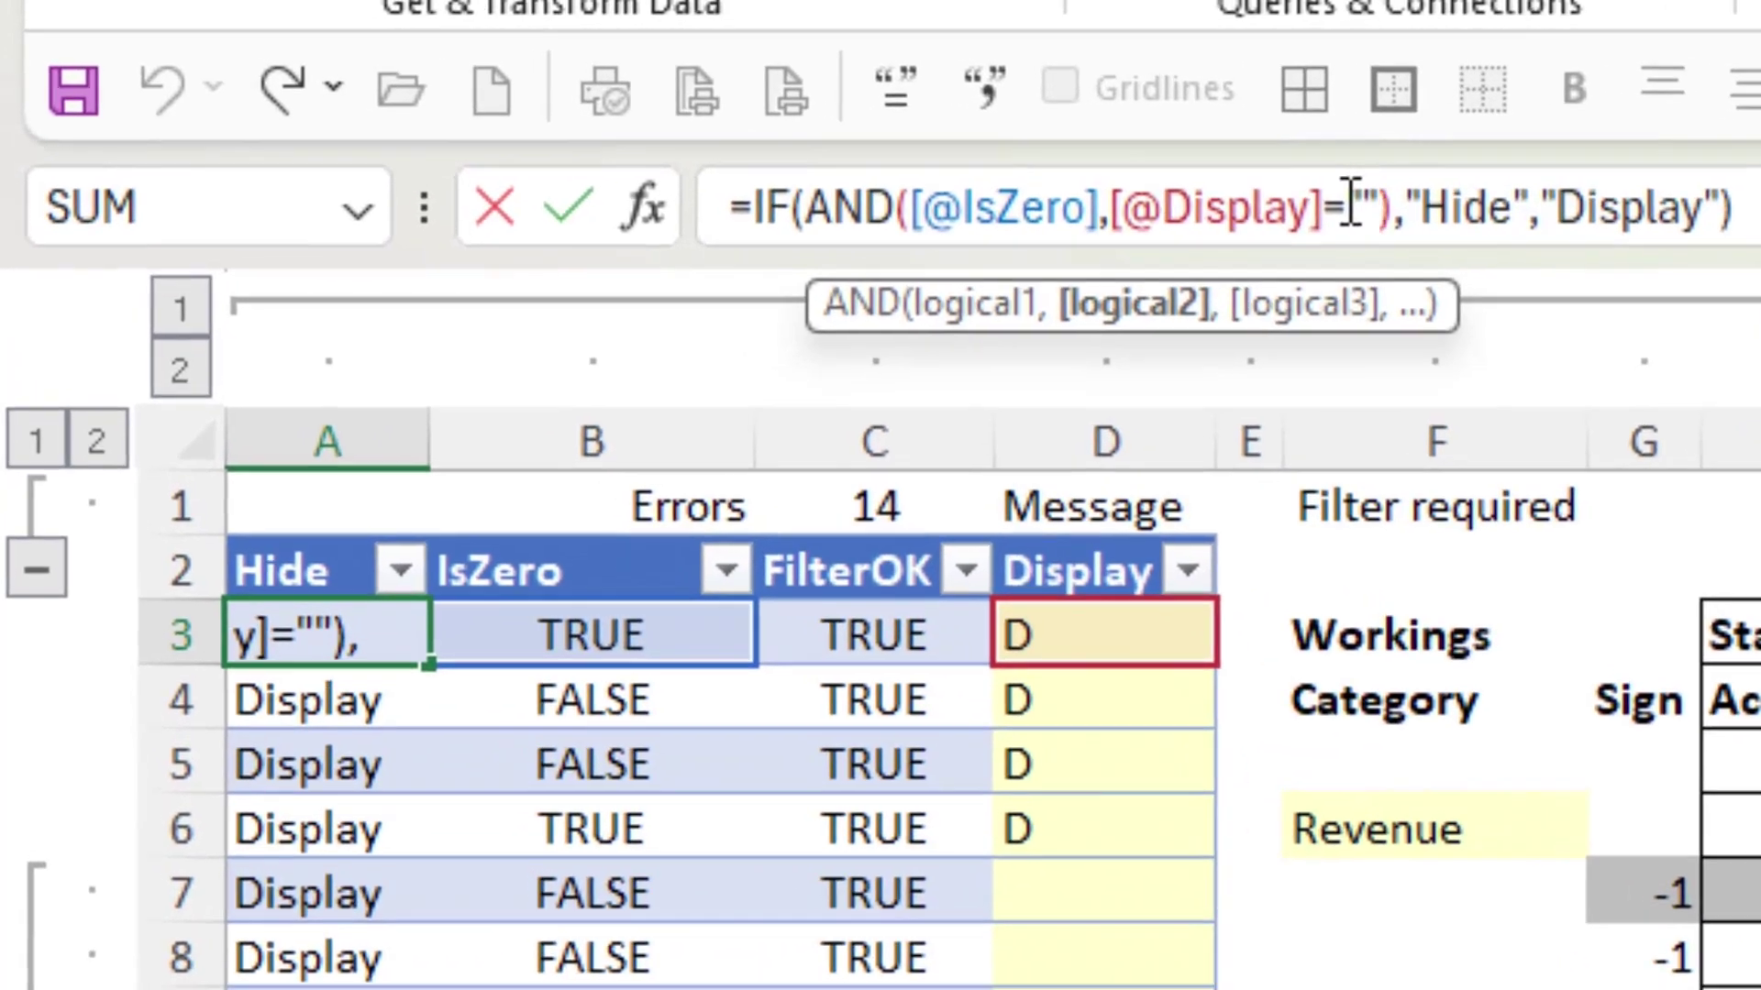
left_click_drag(1352, 200, 1379, 202)
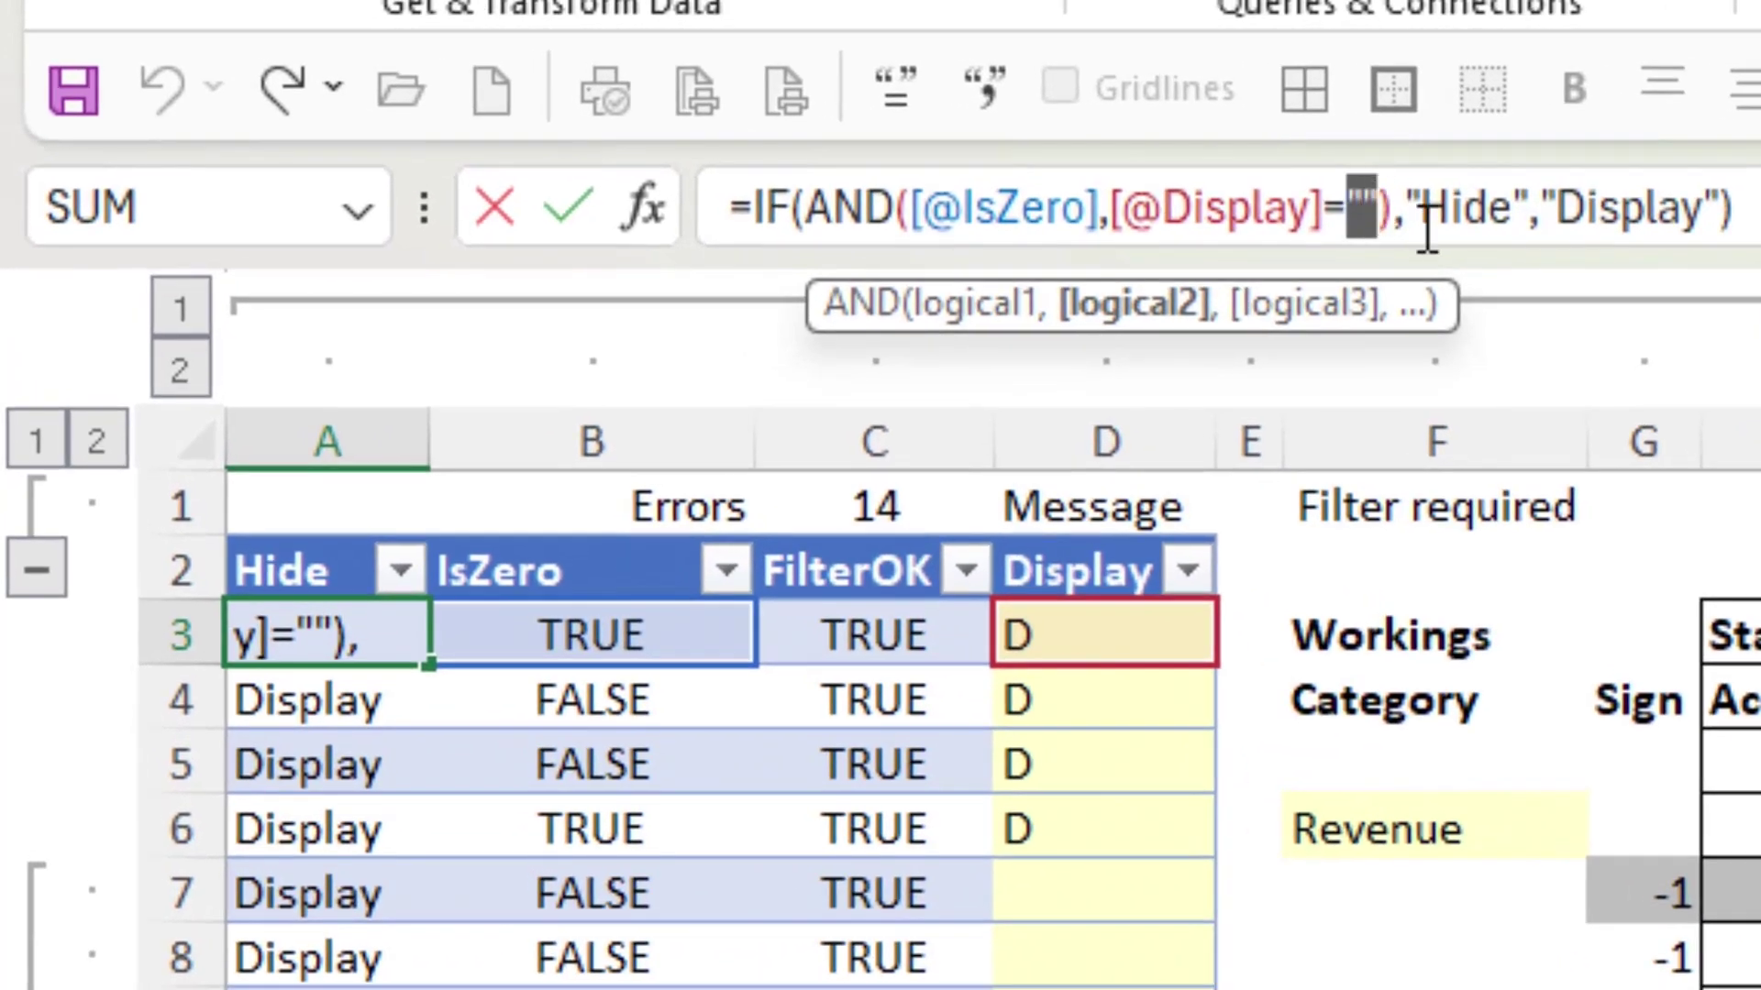
left_click(1377, 207)
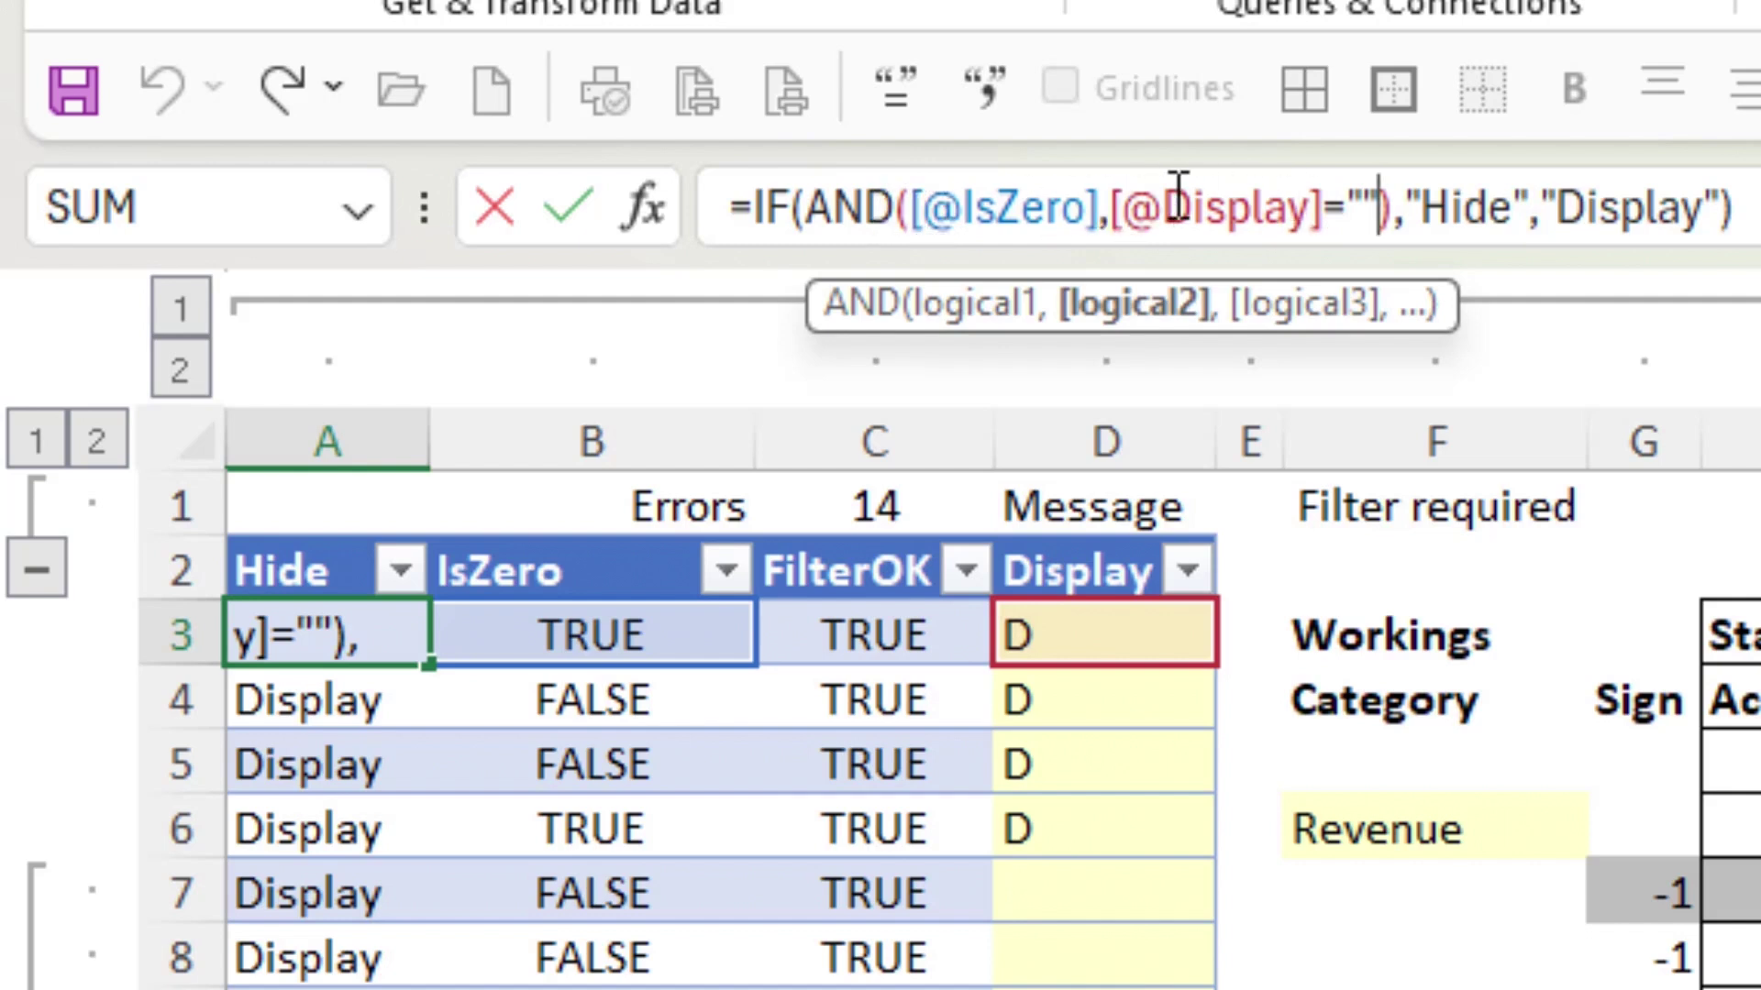
left_click_drag(1422, 188, 1711, 206)
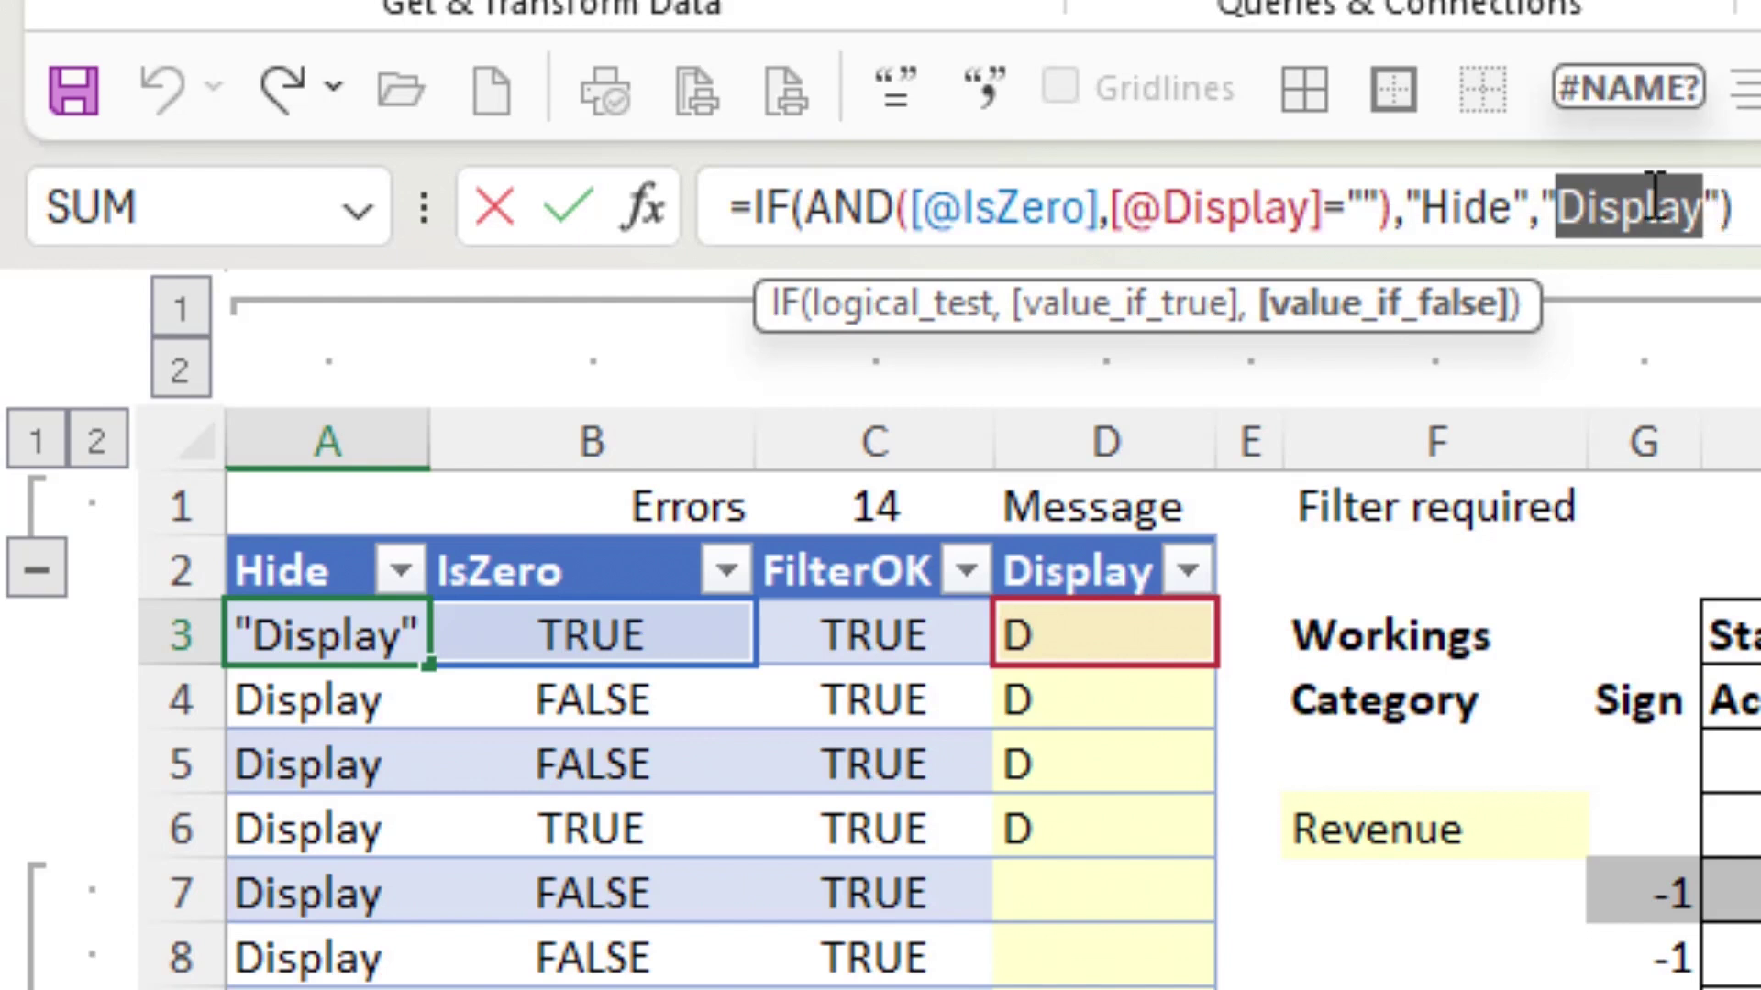
left_click(1717, 209)
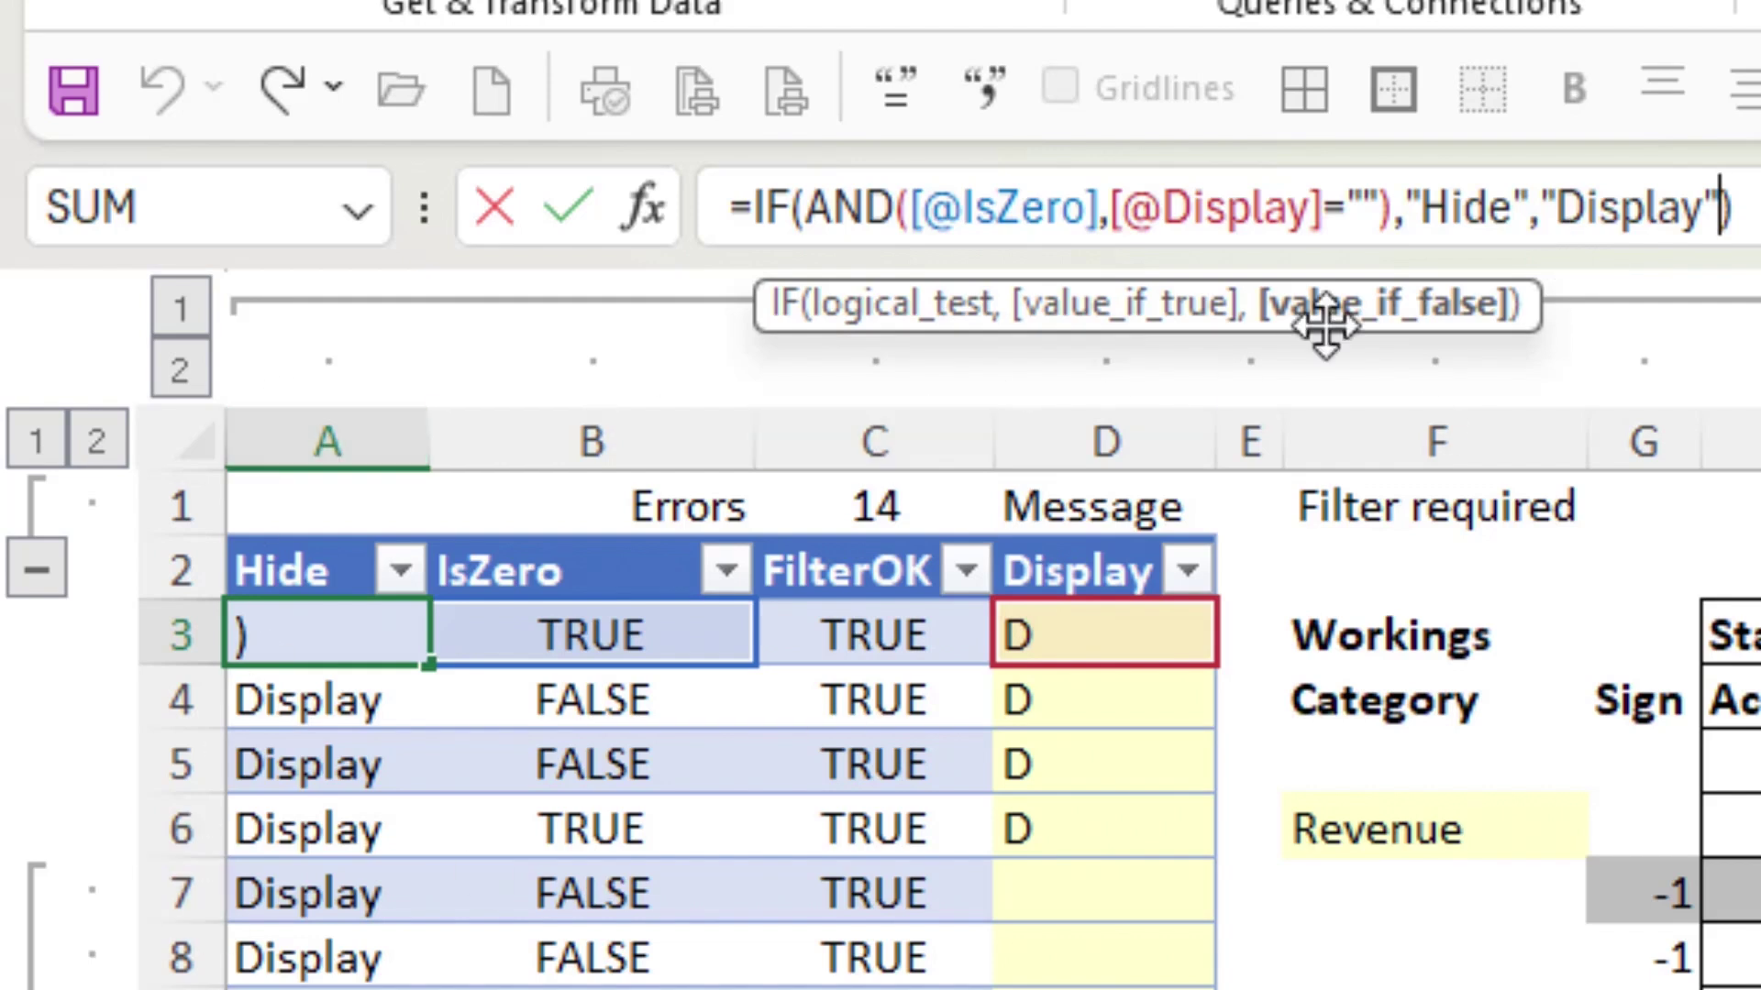
left_click(572, 207)
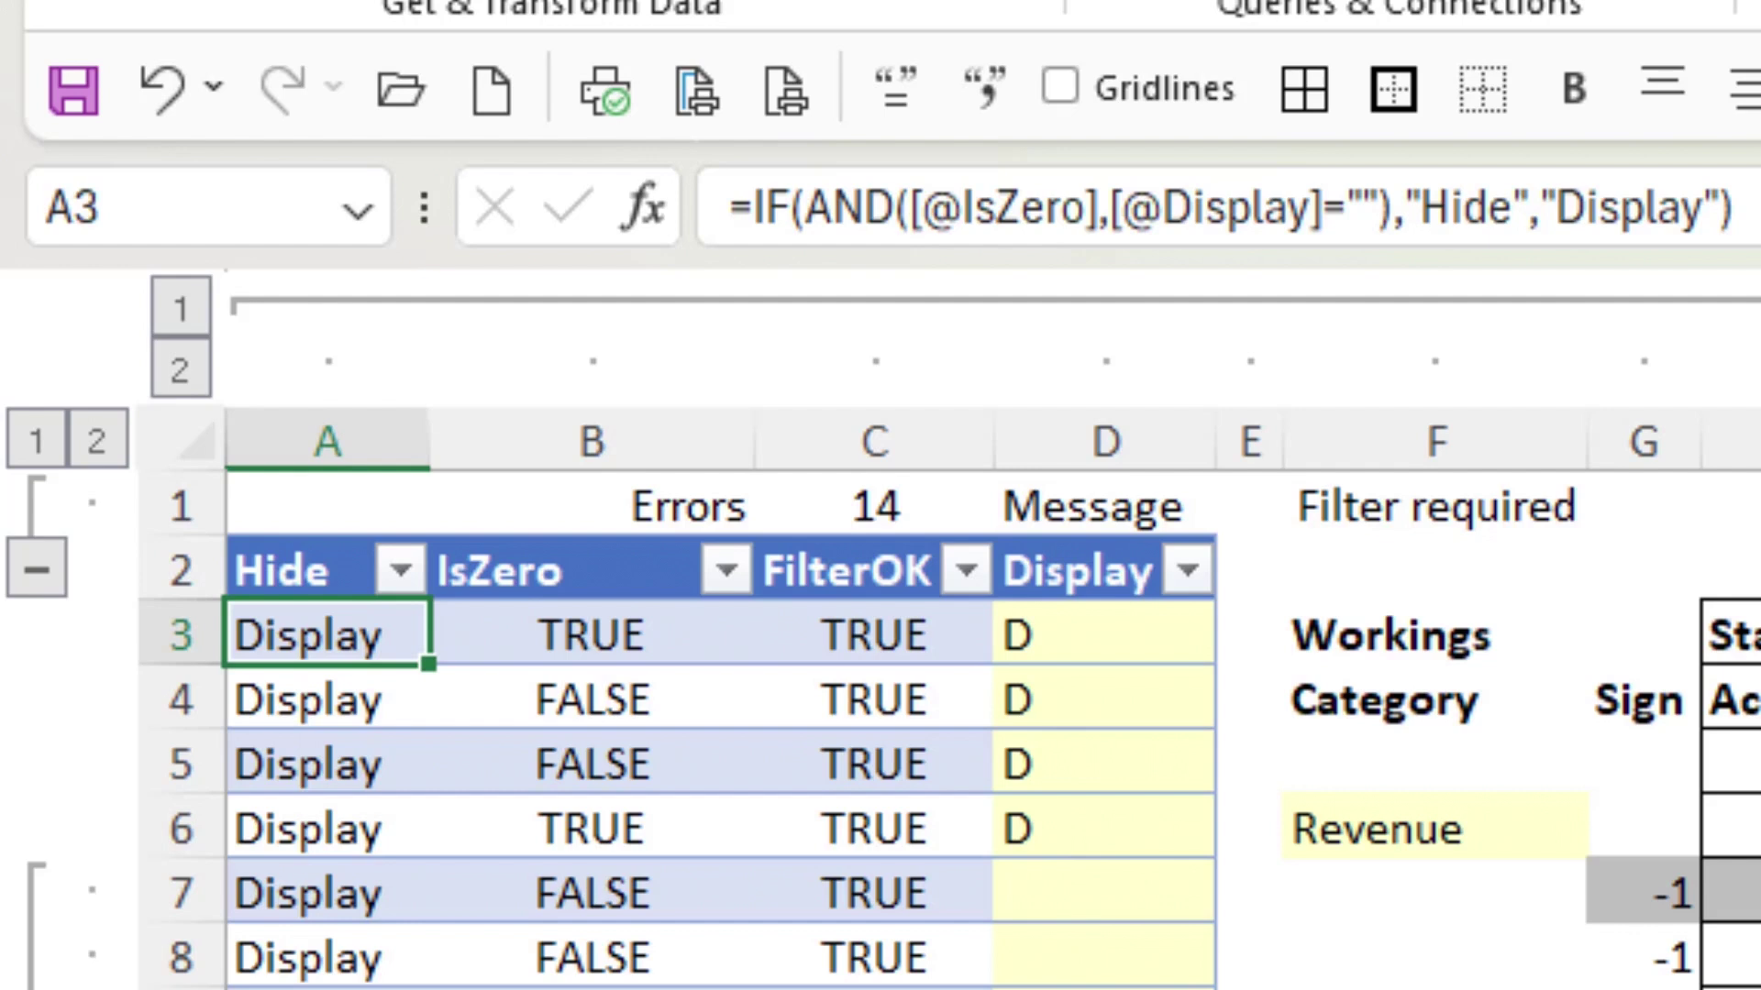
- Test the display override for row 12 by entering x in Display cell D12 and clearing it again
left_click(807, 836)
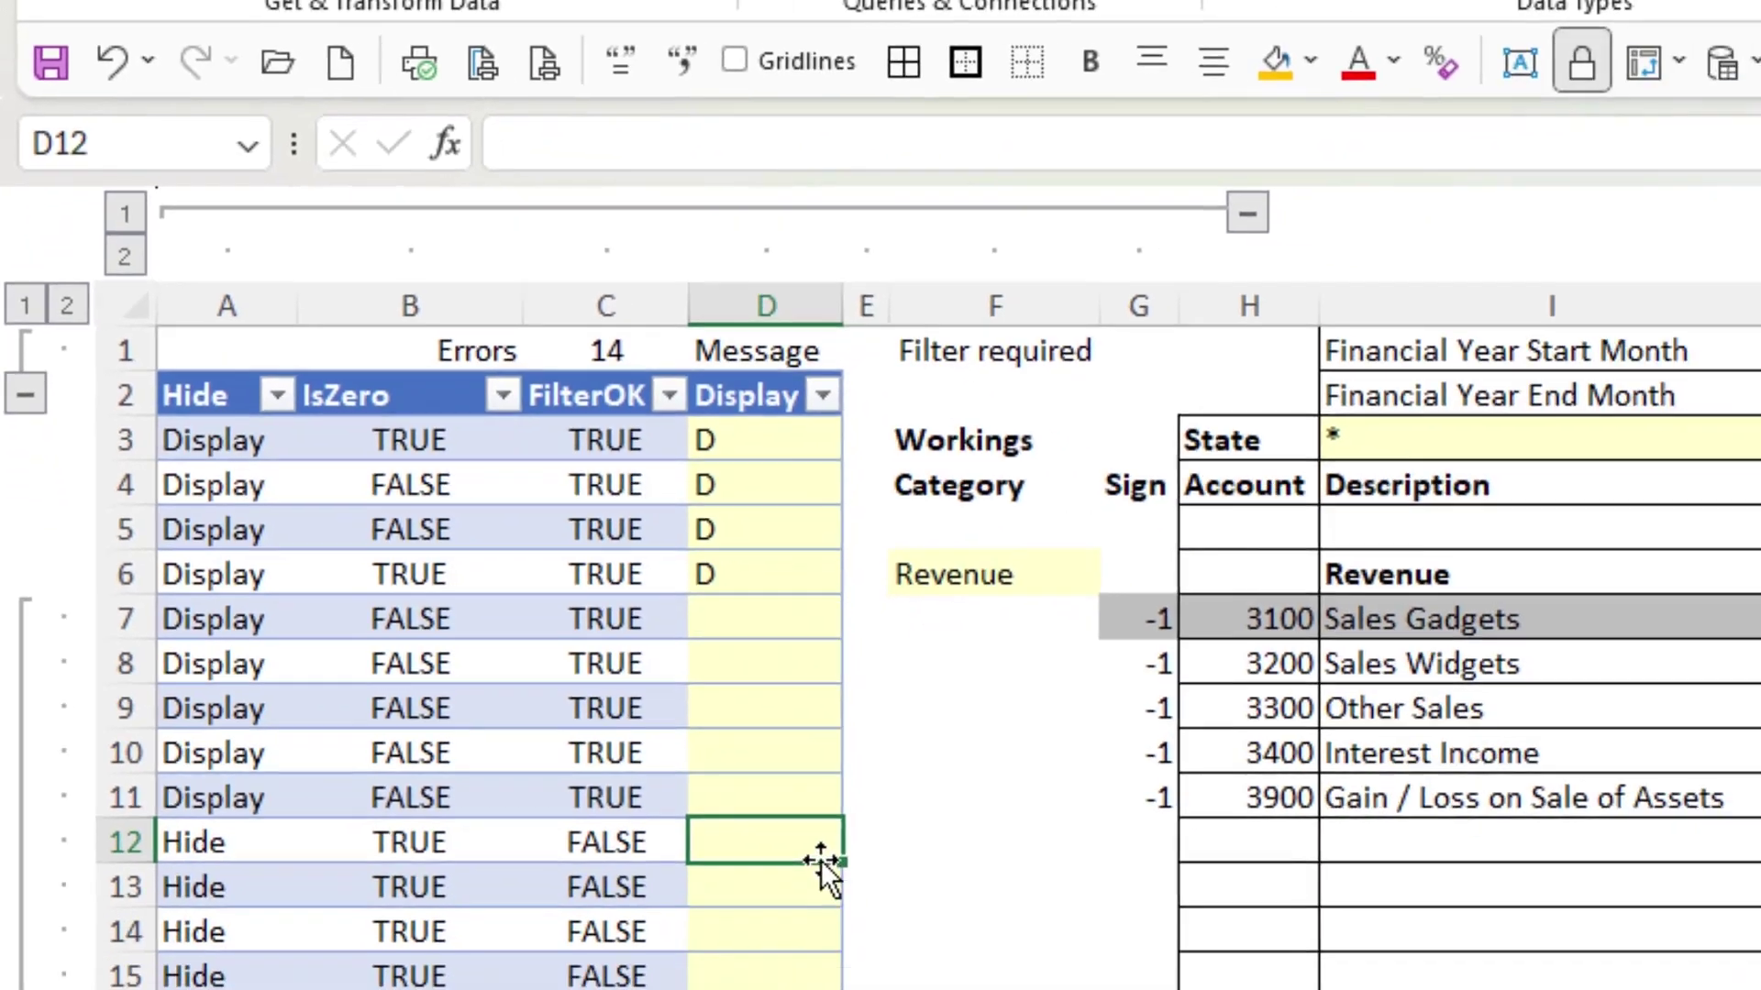
type("x")
left_click(729, 853)
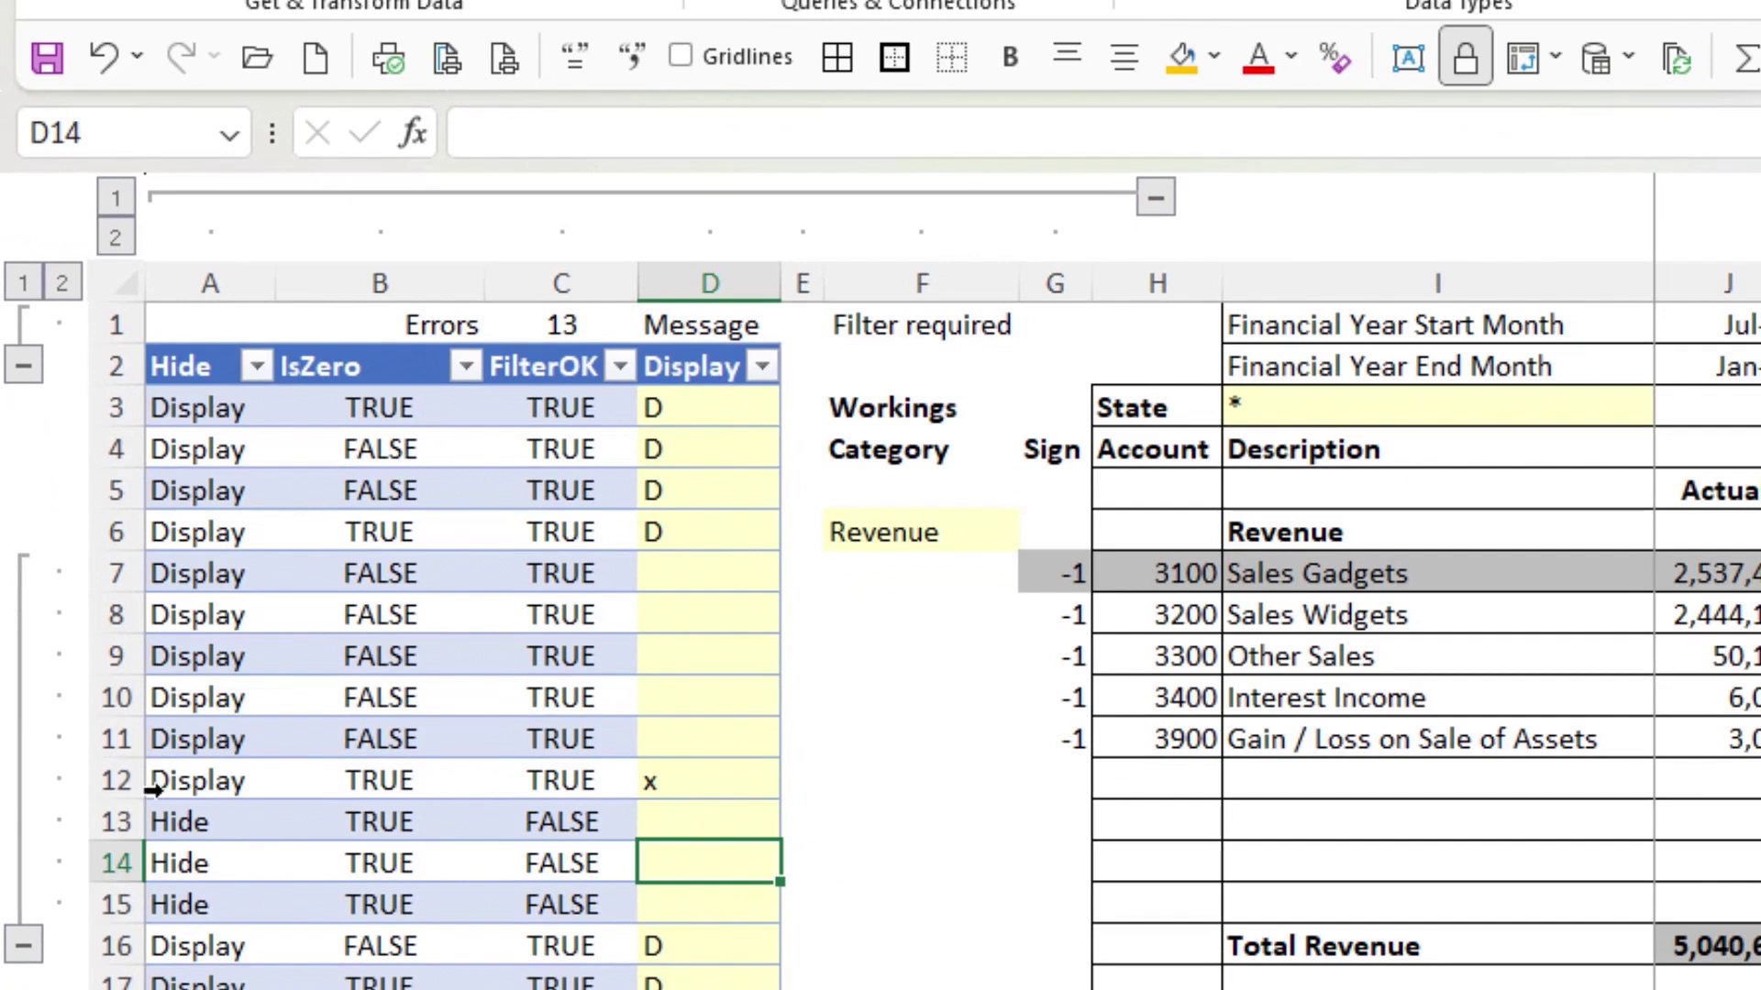
left_click(697, 780)
key("Delete")
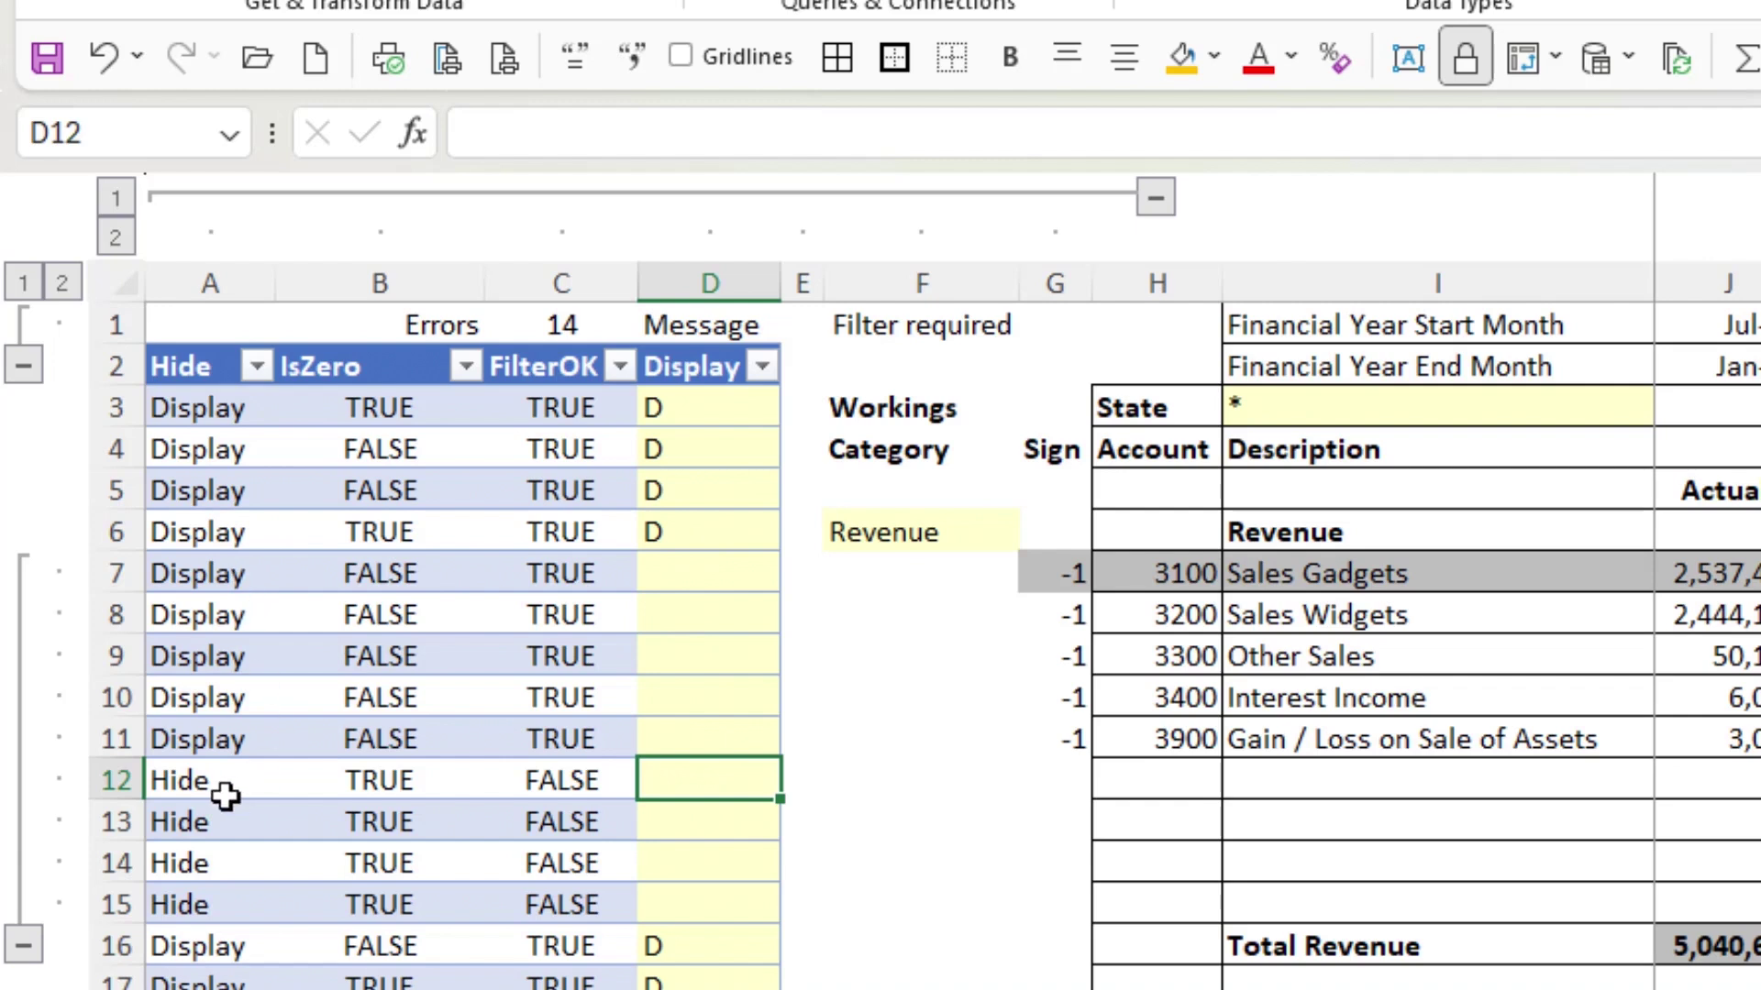
- Examine the FilterOK column and its formula in cell C5, and review the Hide values from cell A3 down
left_click(554, 282)
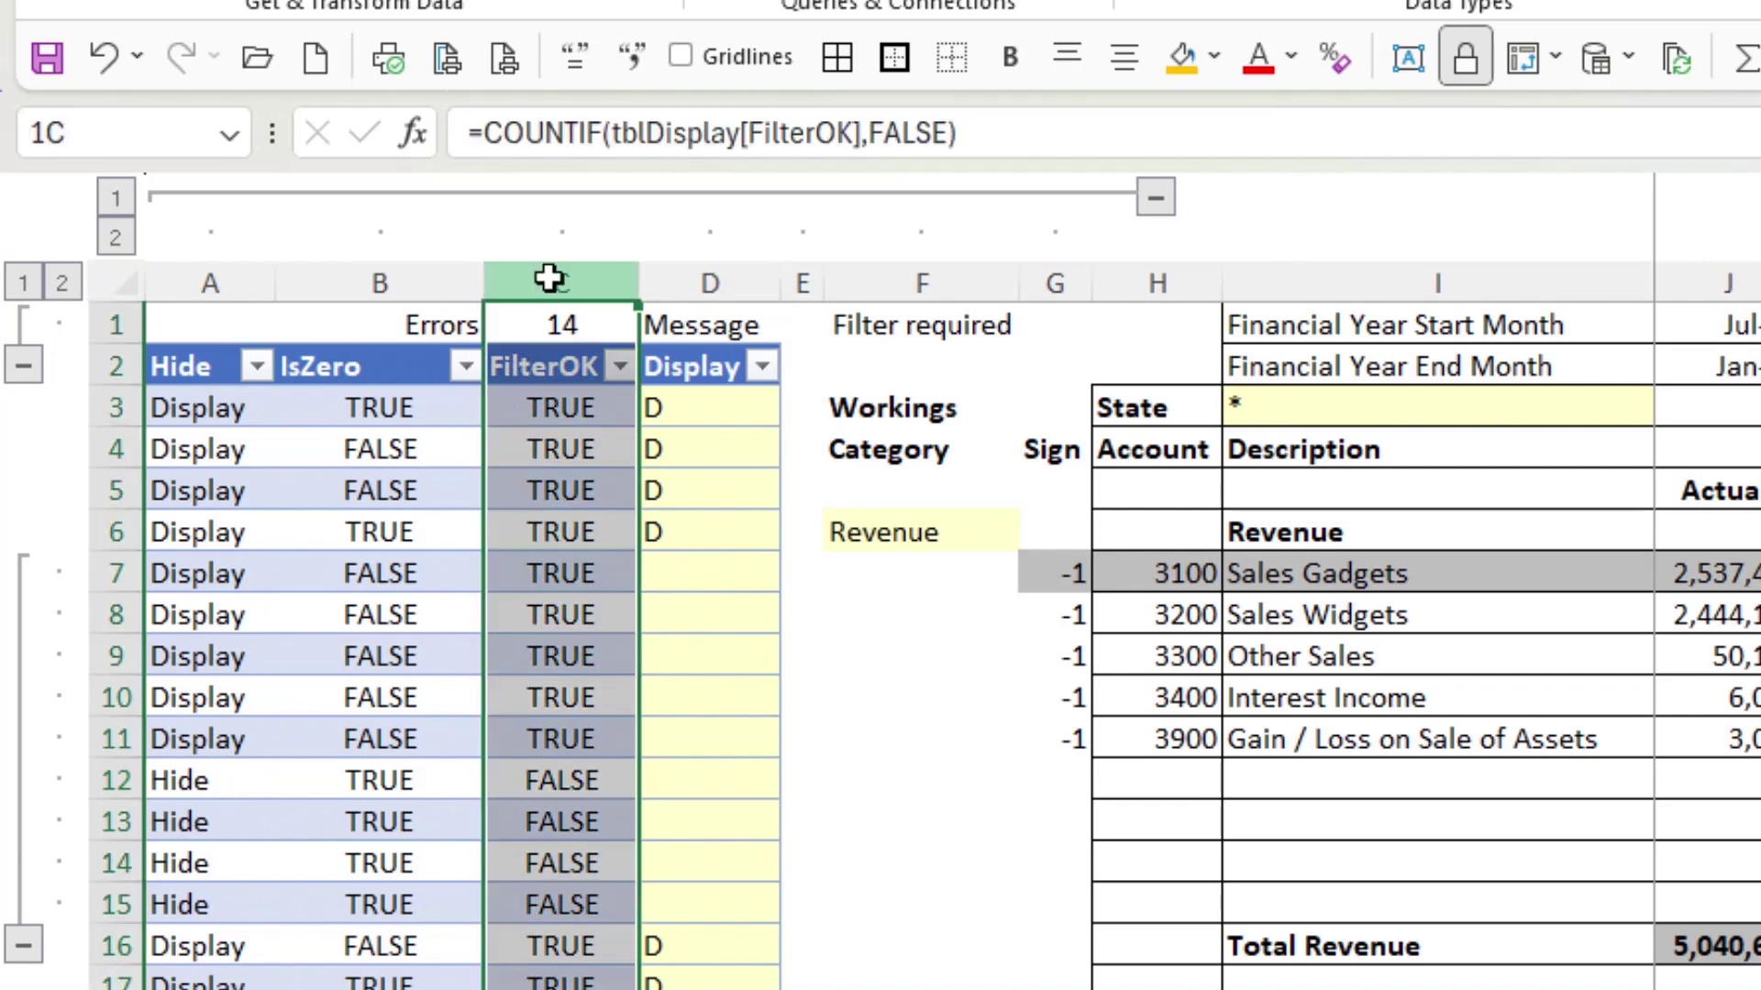
left_click(561, 486)
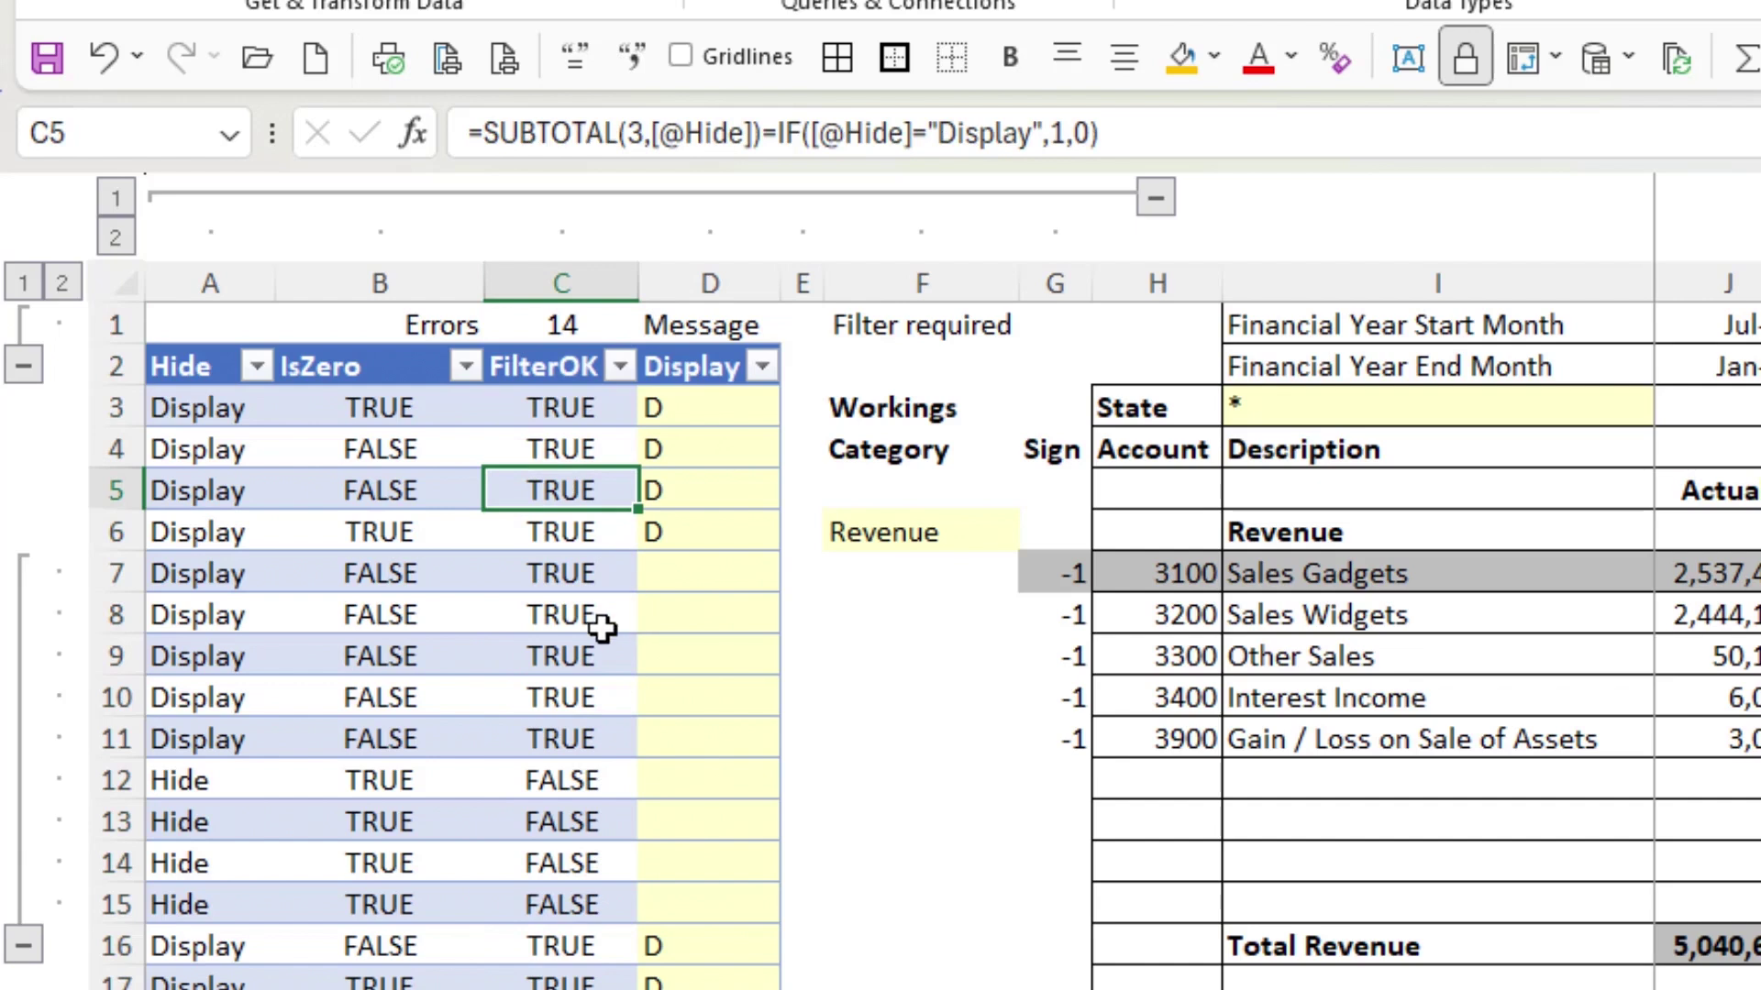
left_click(217, 402)
left_click(204, 408)
left_click_drag(204, 408, 189, 839)
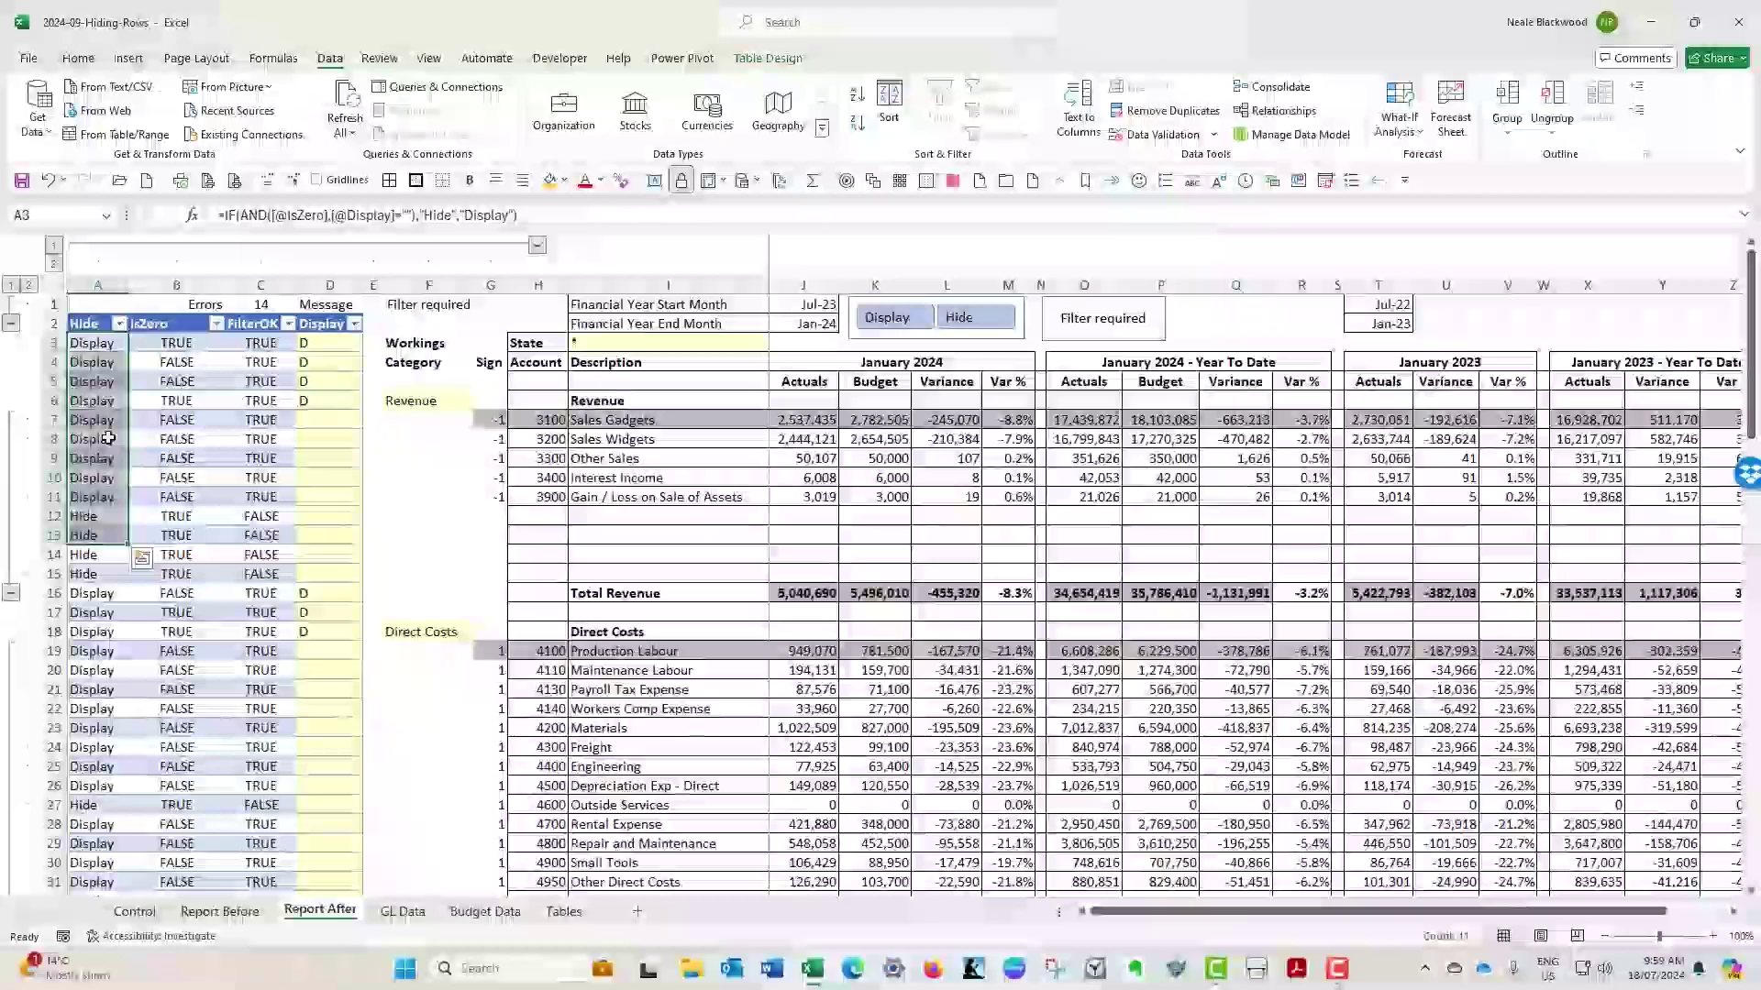
- Insert a slicer for the Hide field of the tblDisplay table, shorten it to 2.75 cm and place it over the Revenue rows
left_click(118, 437)
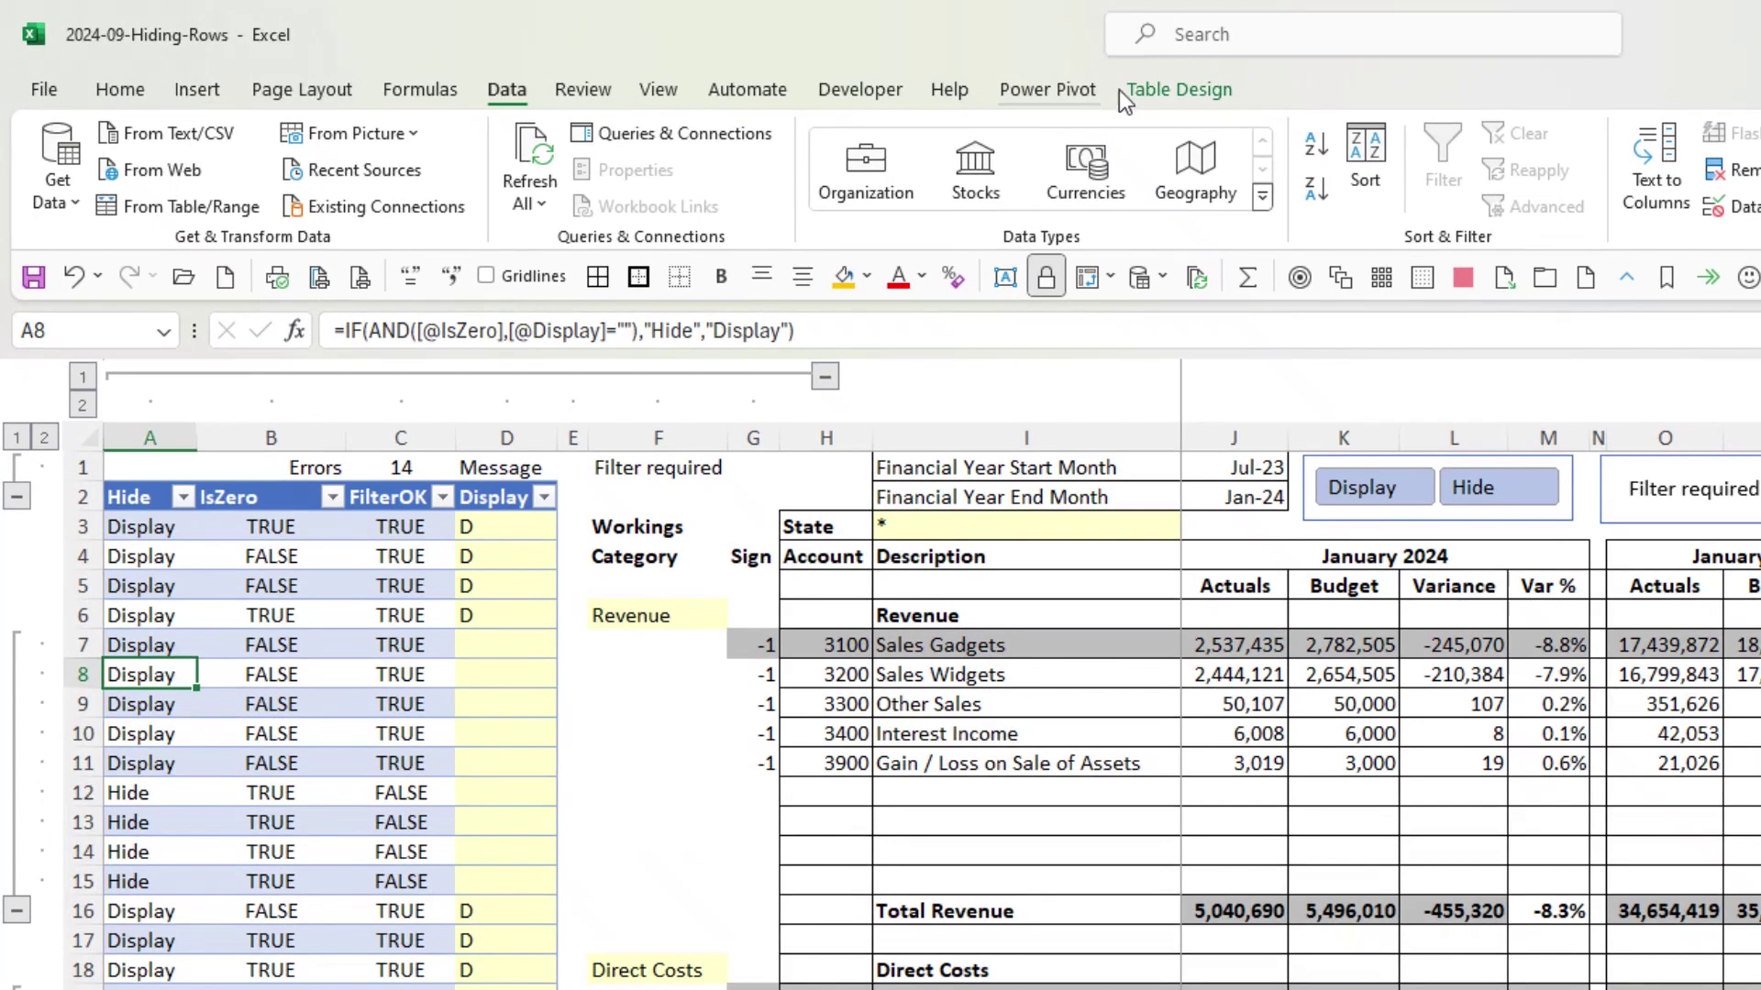
left_click(1155, 89)
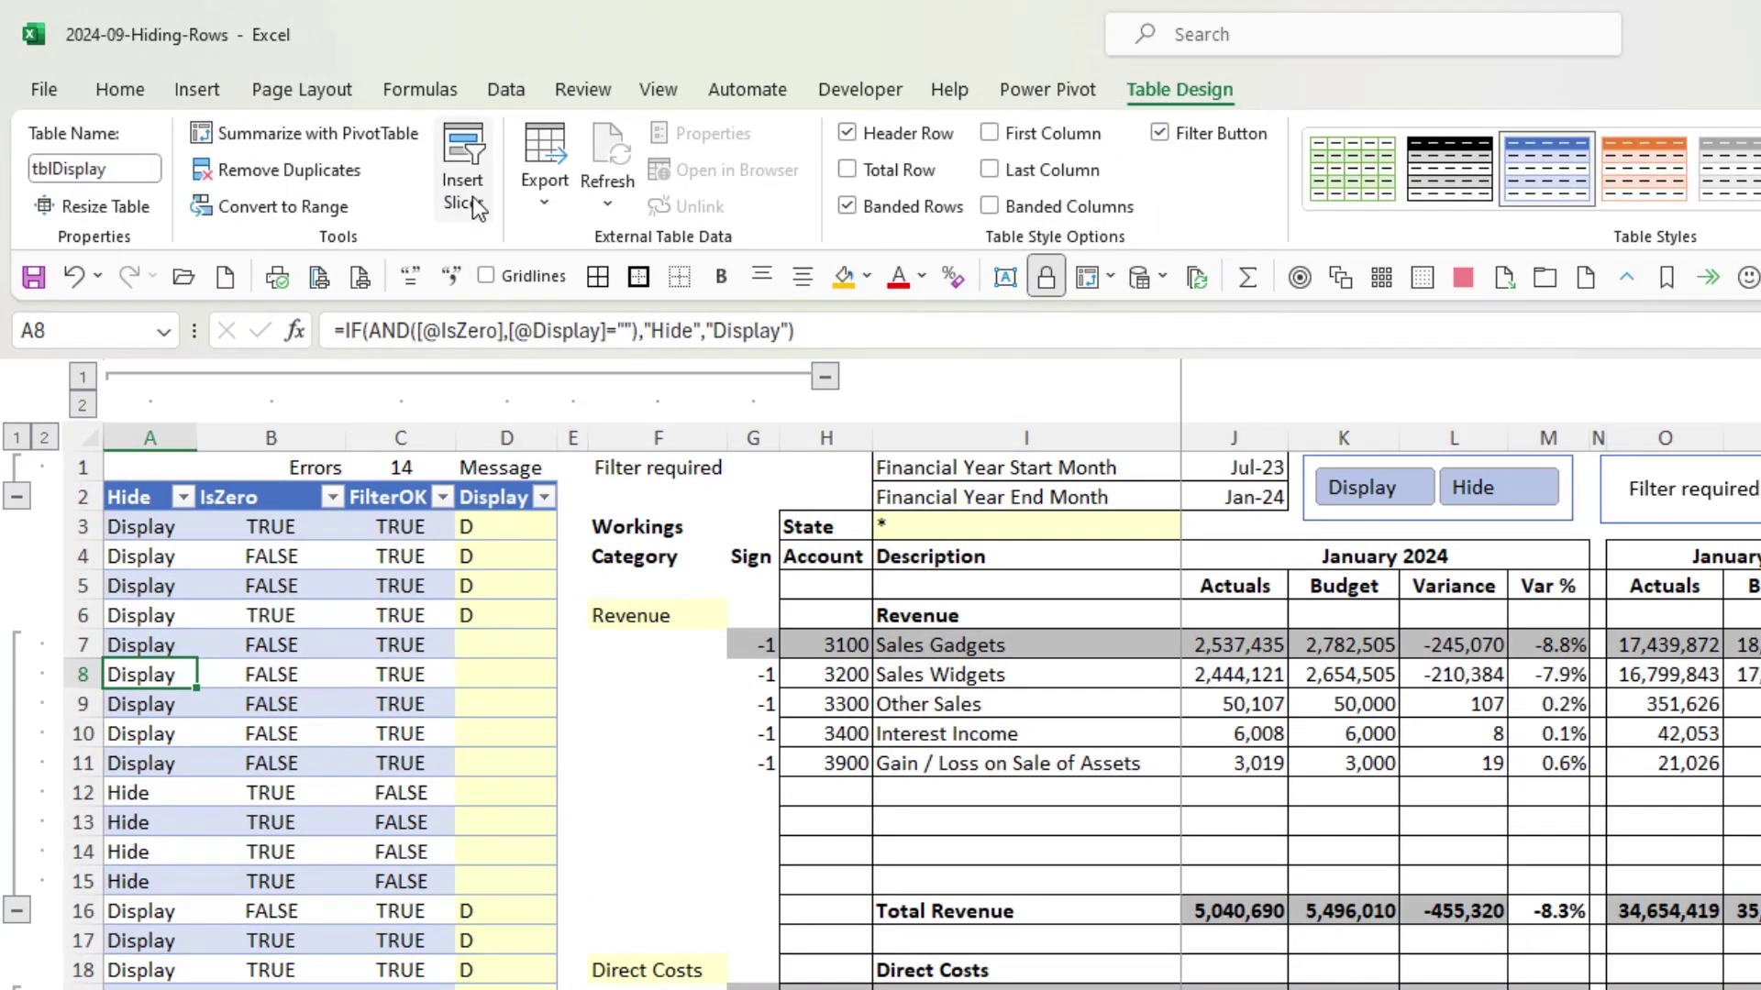
left_click(471, 200)
left_click(1070, 438)
left_click(1190, 955)
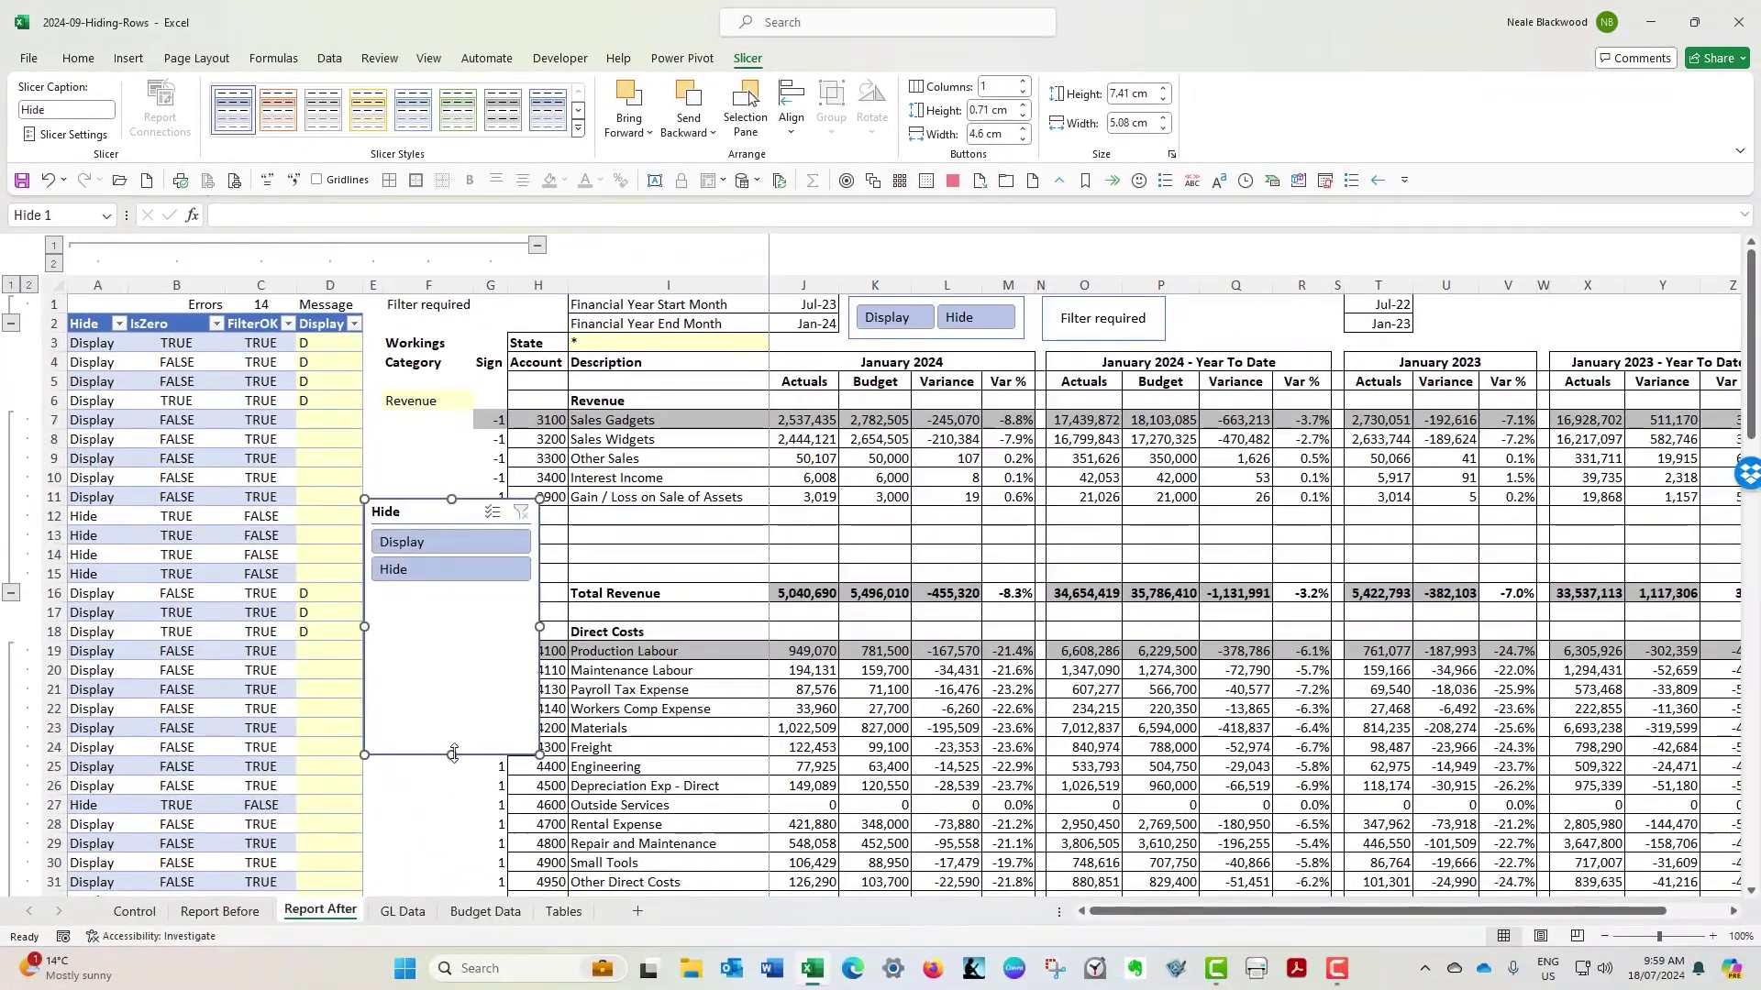
left_click_drag(453, 754, 459, 596)
left_click_drag(463, 512, 750, 452)
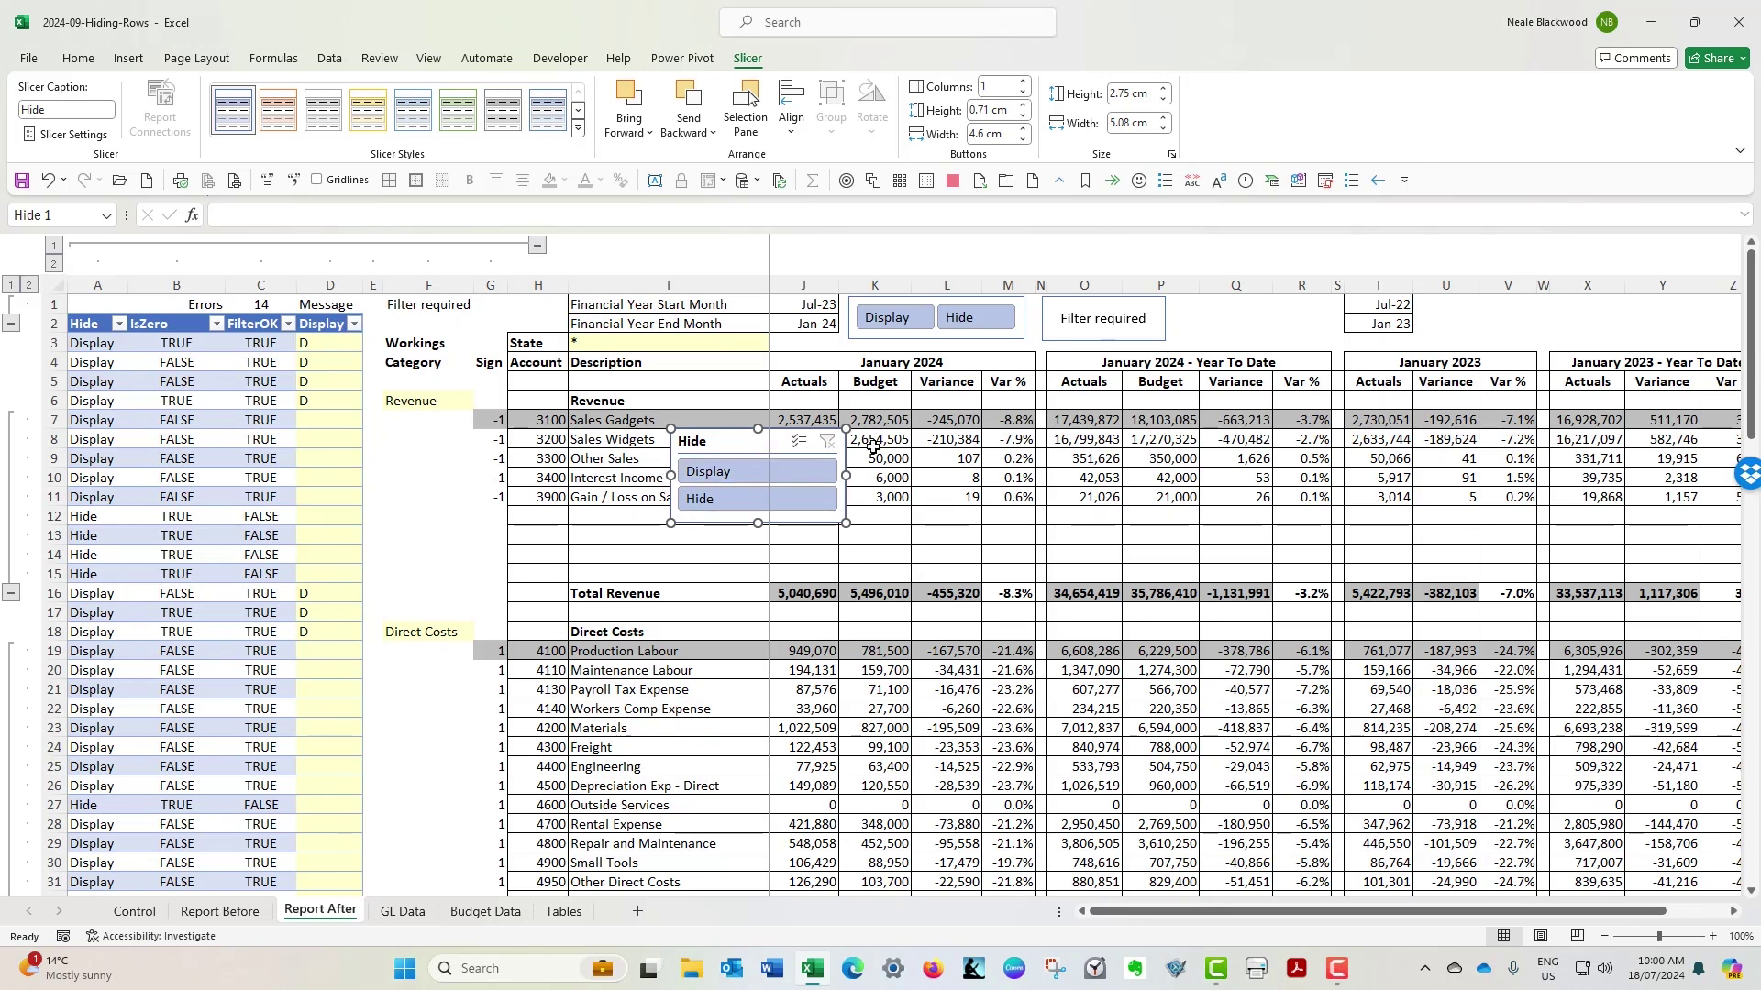
- Arrange the new Hide slicer's buttons in 2 columns and shorten the slicer to 1.93 cm
right_click(736, 447)
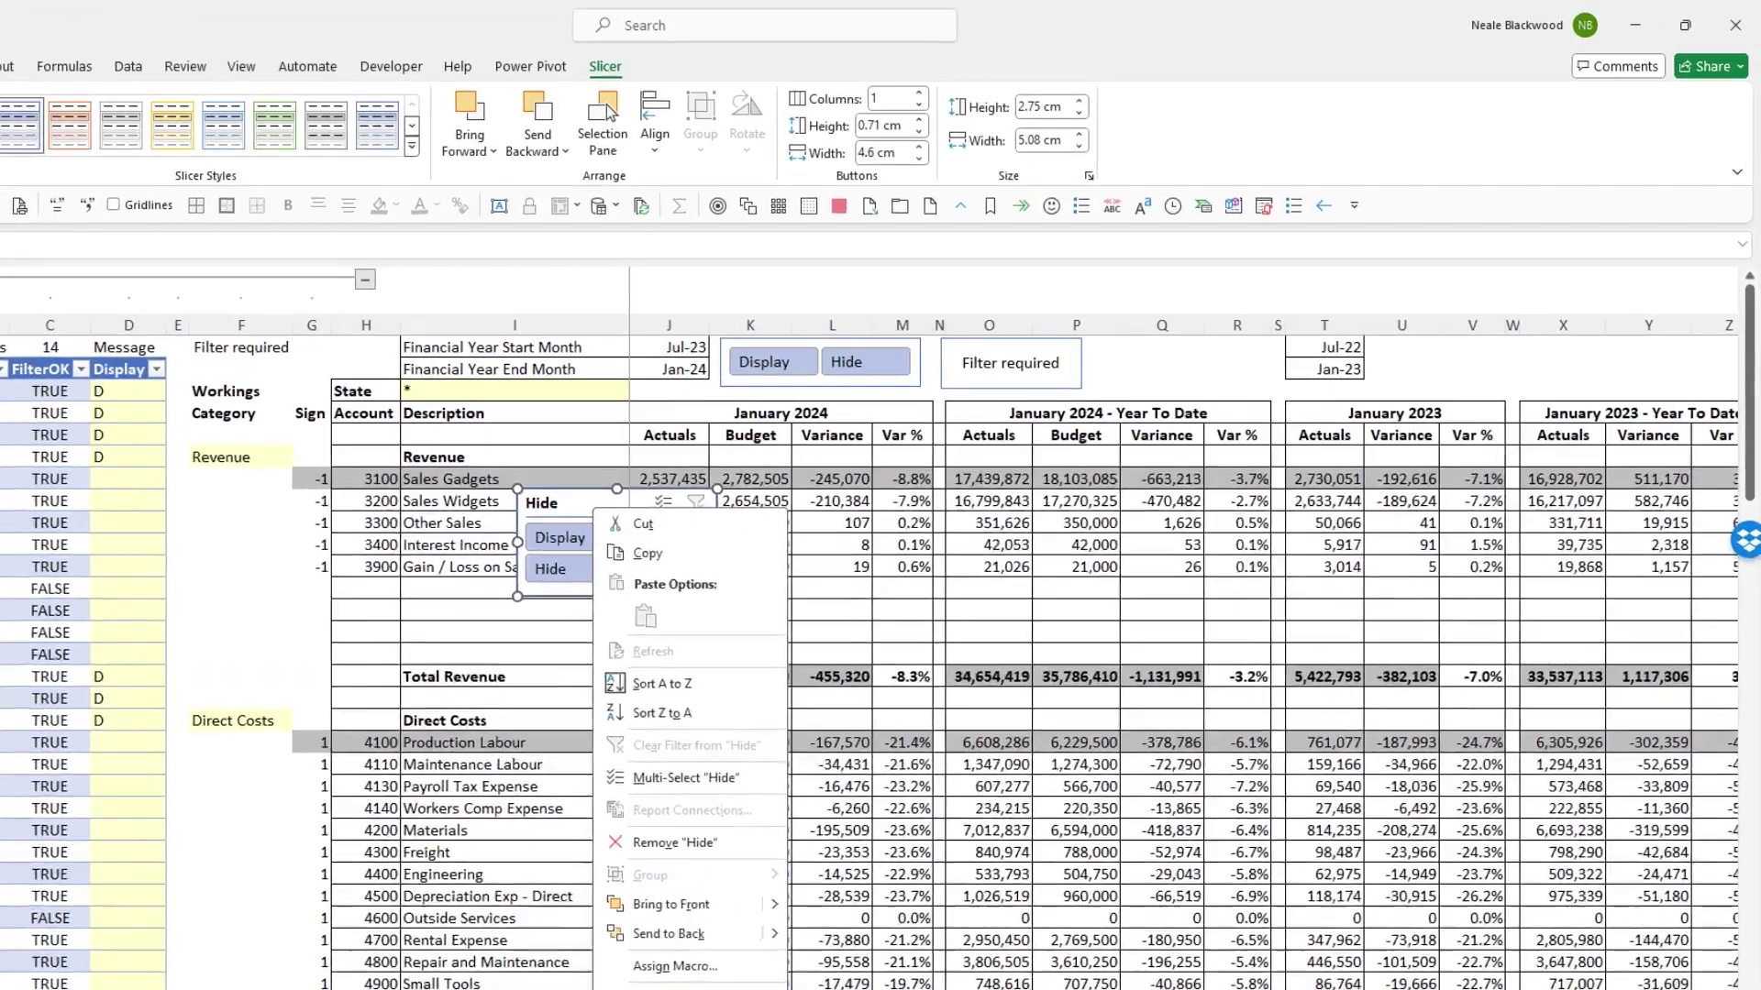
left_click(839, 906)
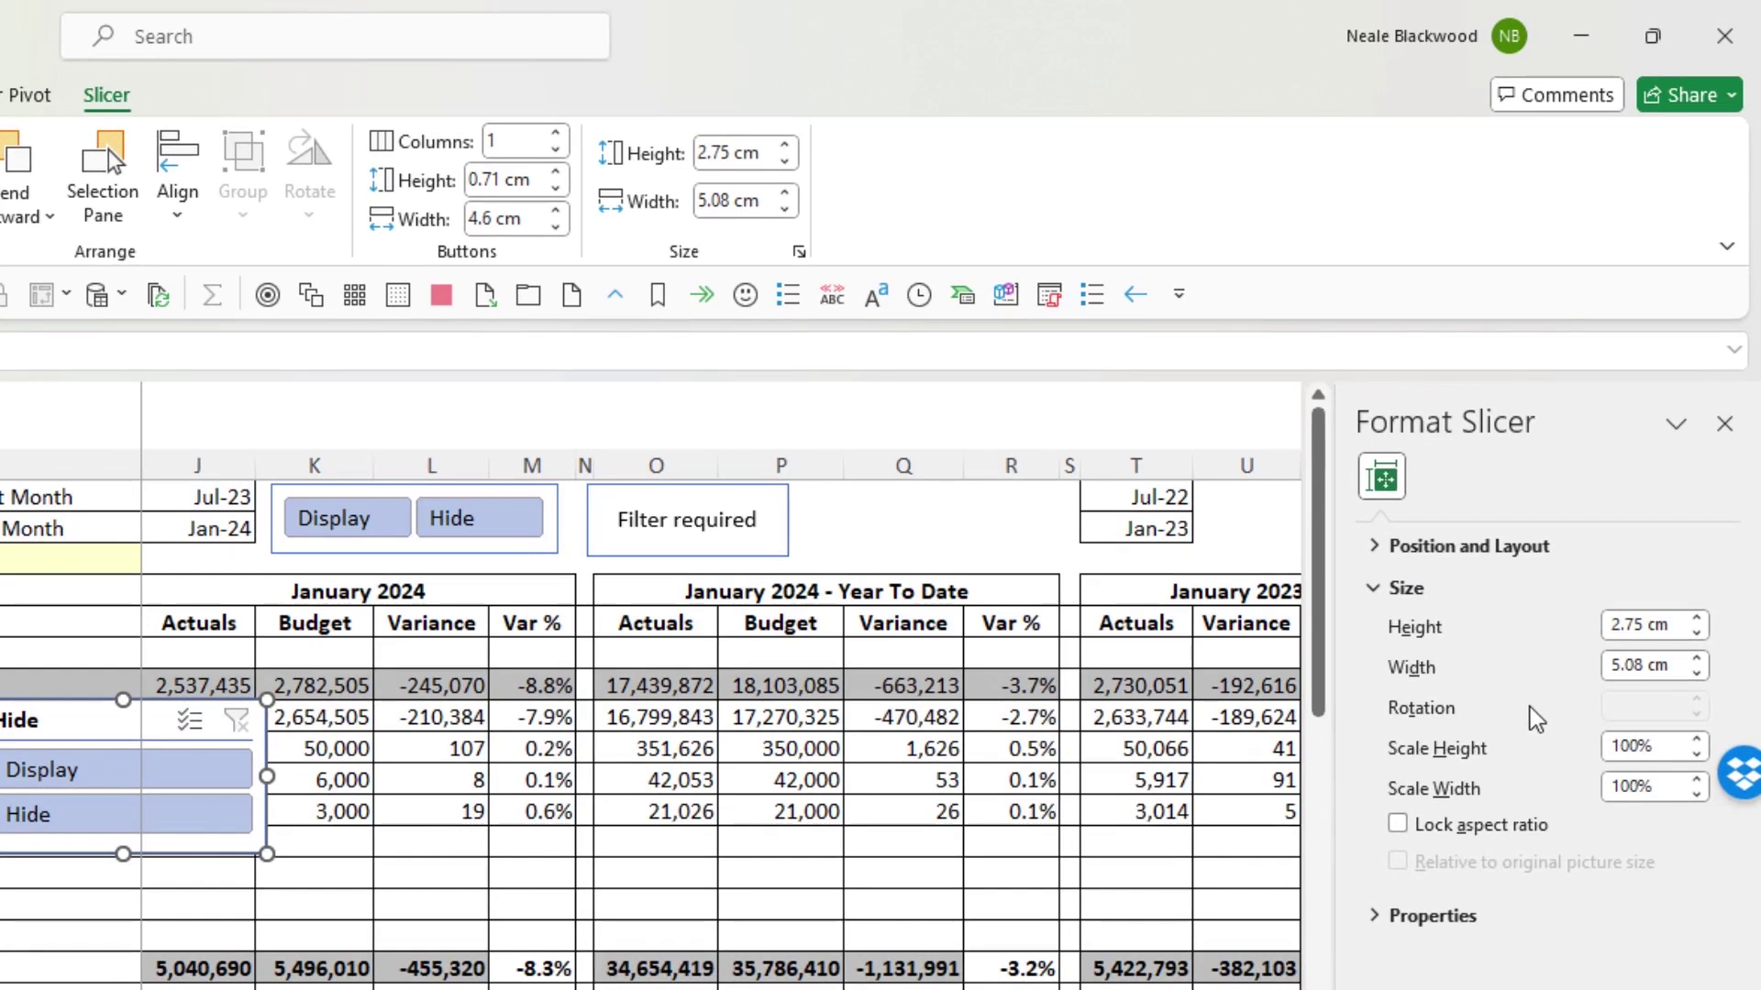
left_click(1375, 550)
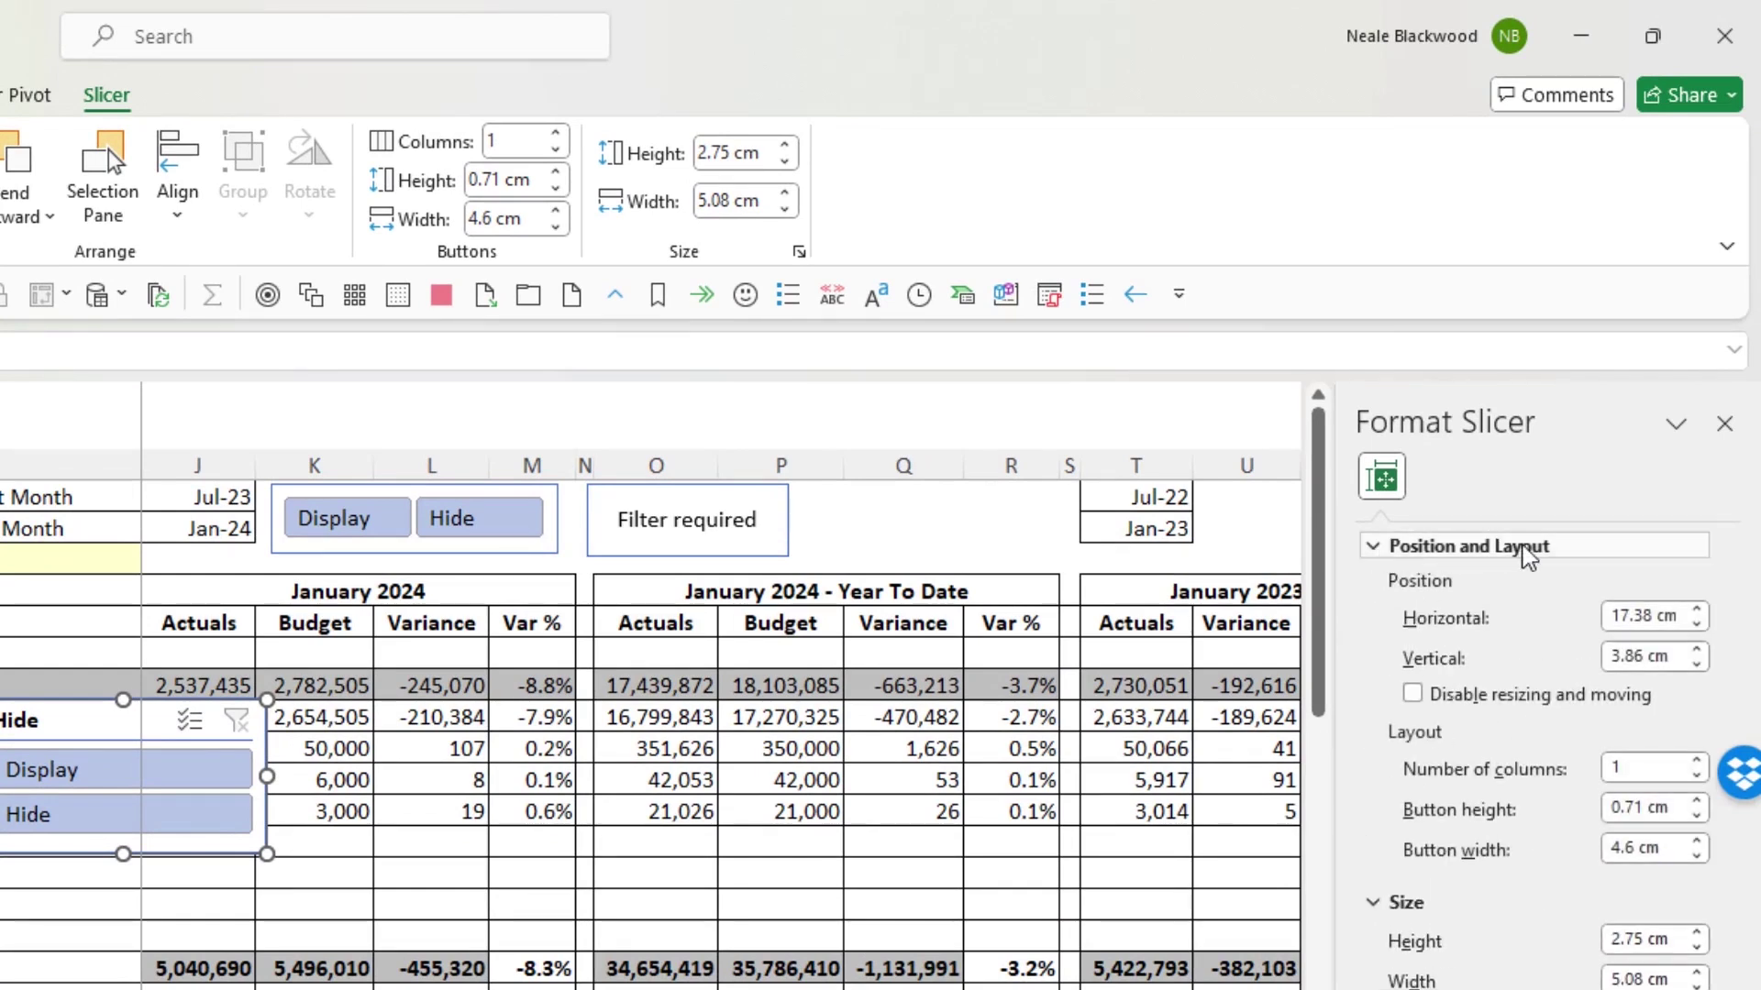
left_click(1699, 764)
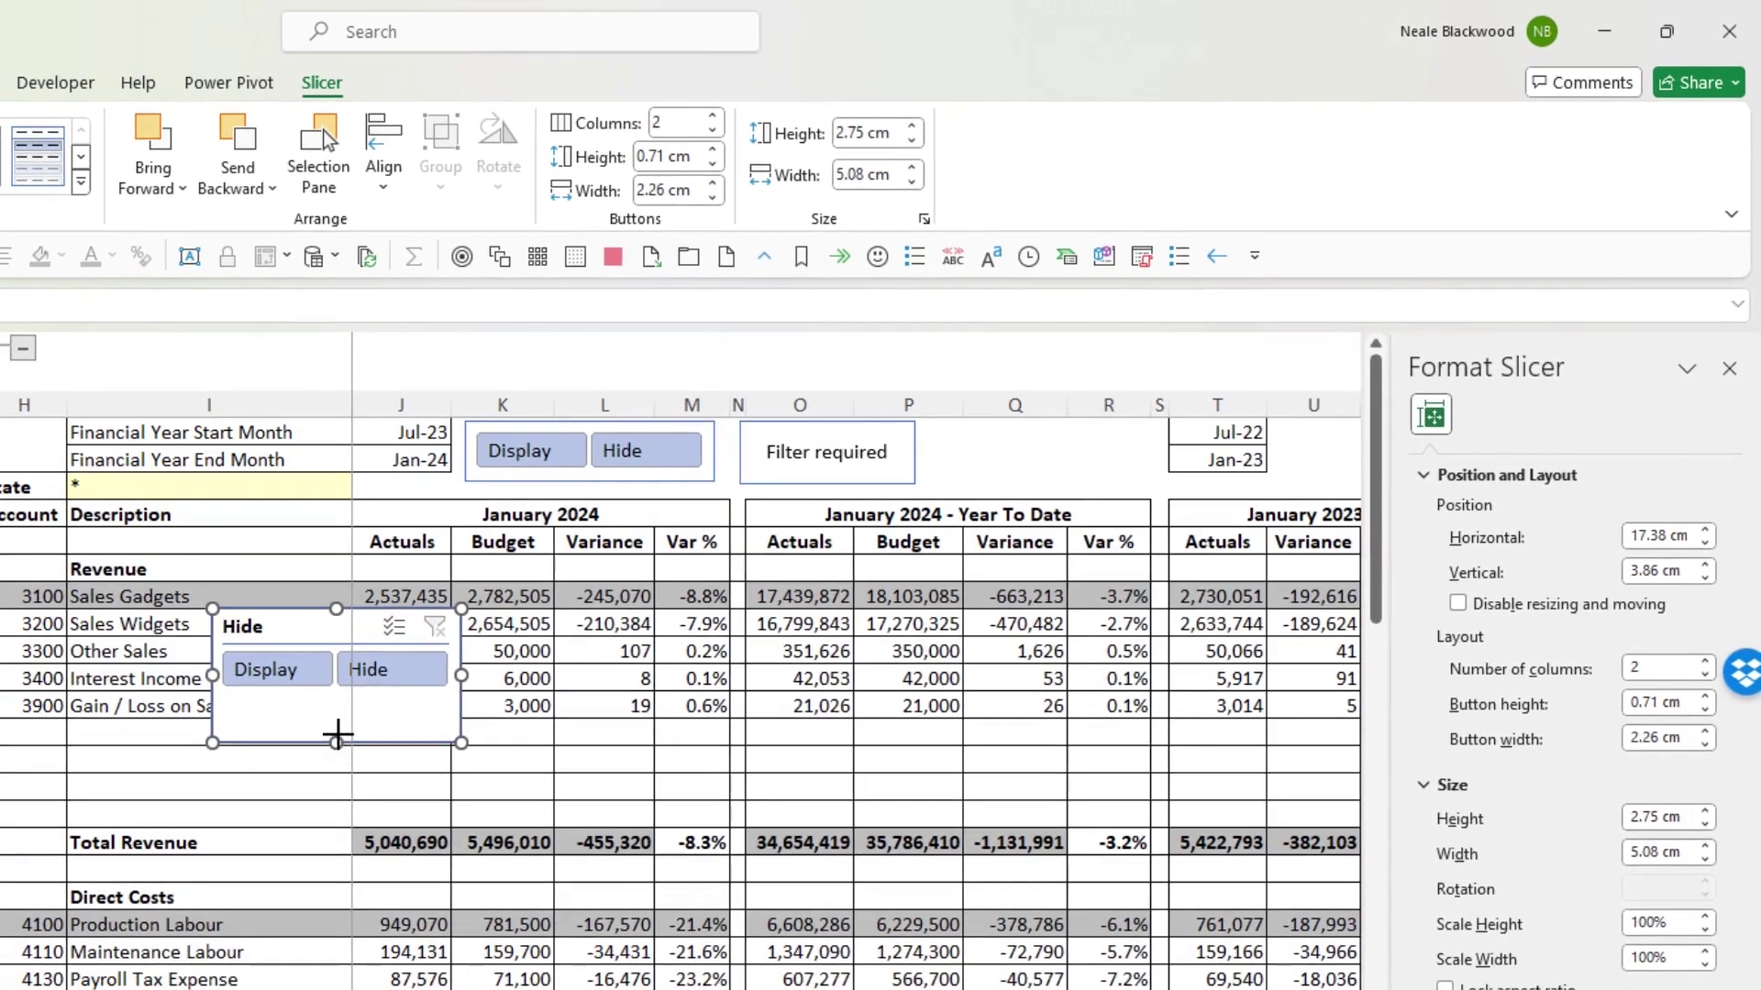
left_click_drag(337, 733, 338, 704)
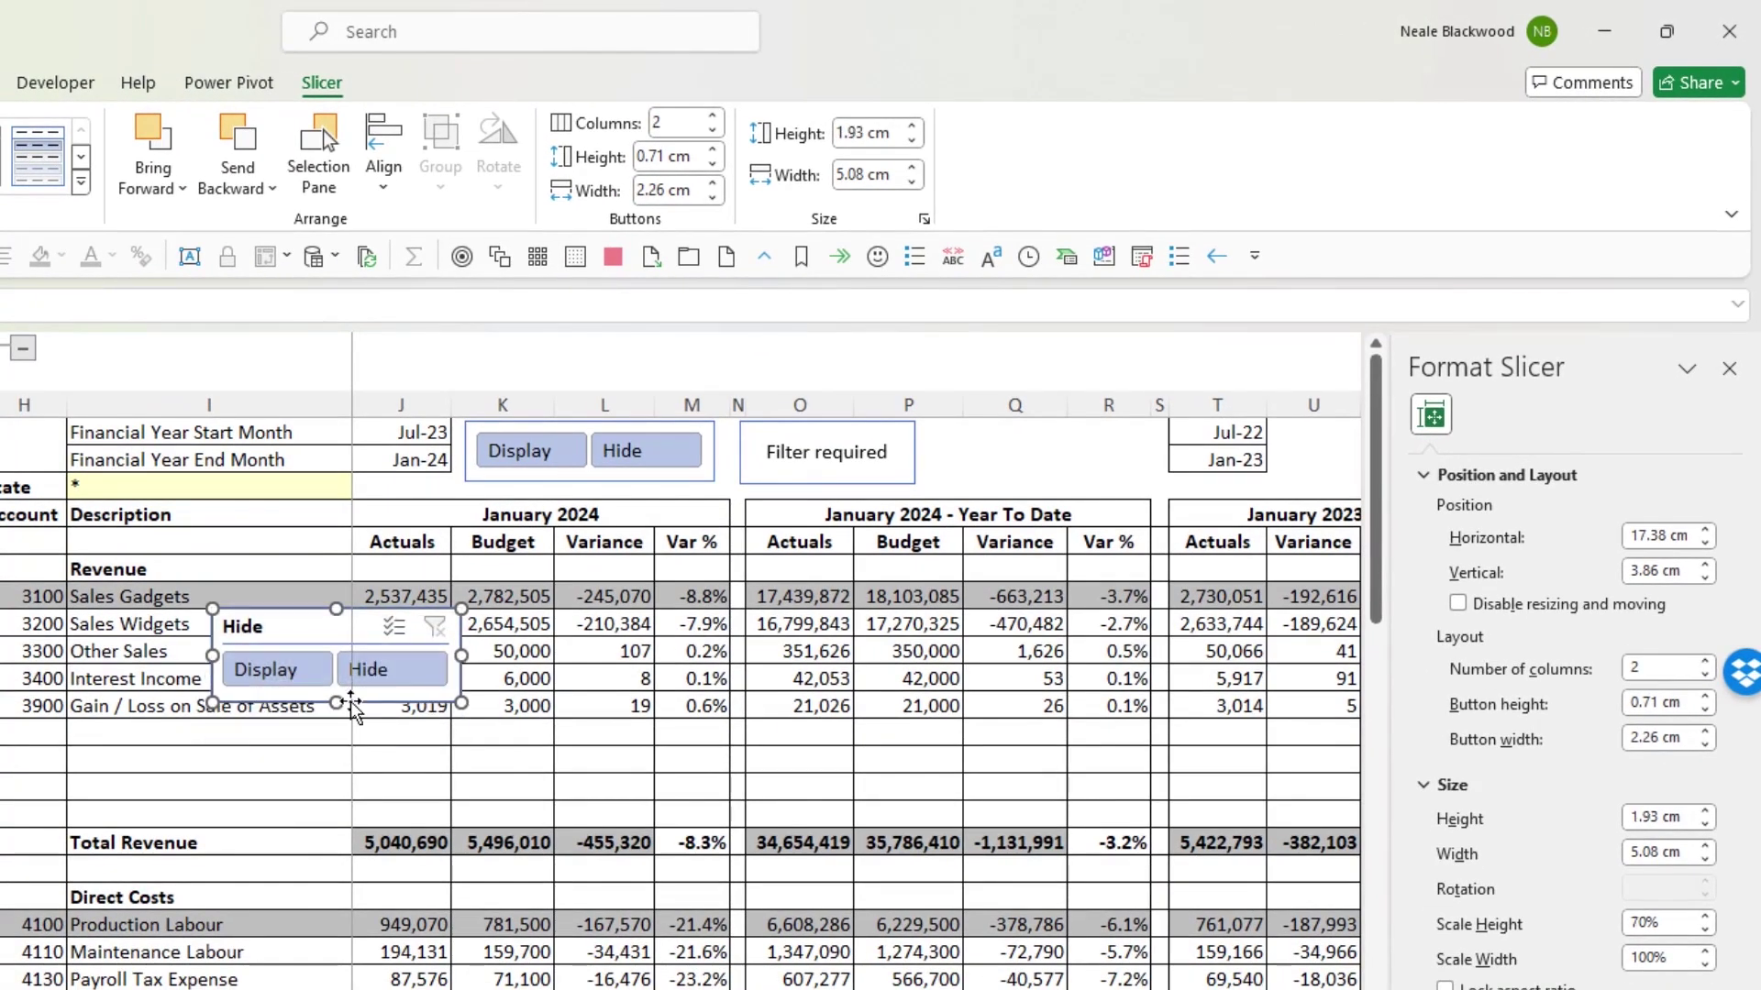
- Turn off the new slicer's header and place the slicer beside the Filter required box above the report
left_click(394, 626)
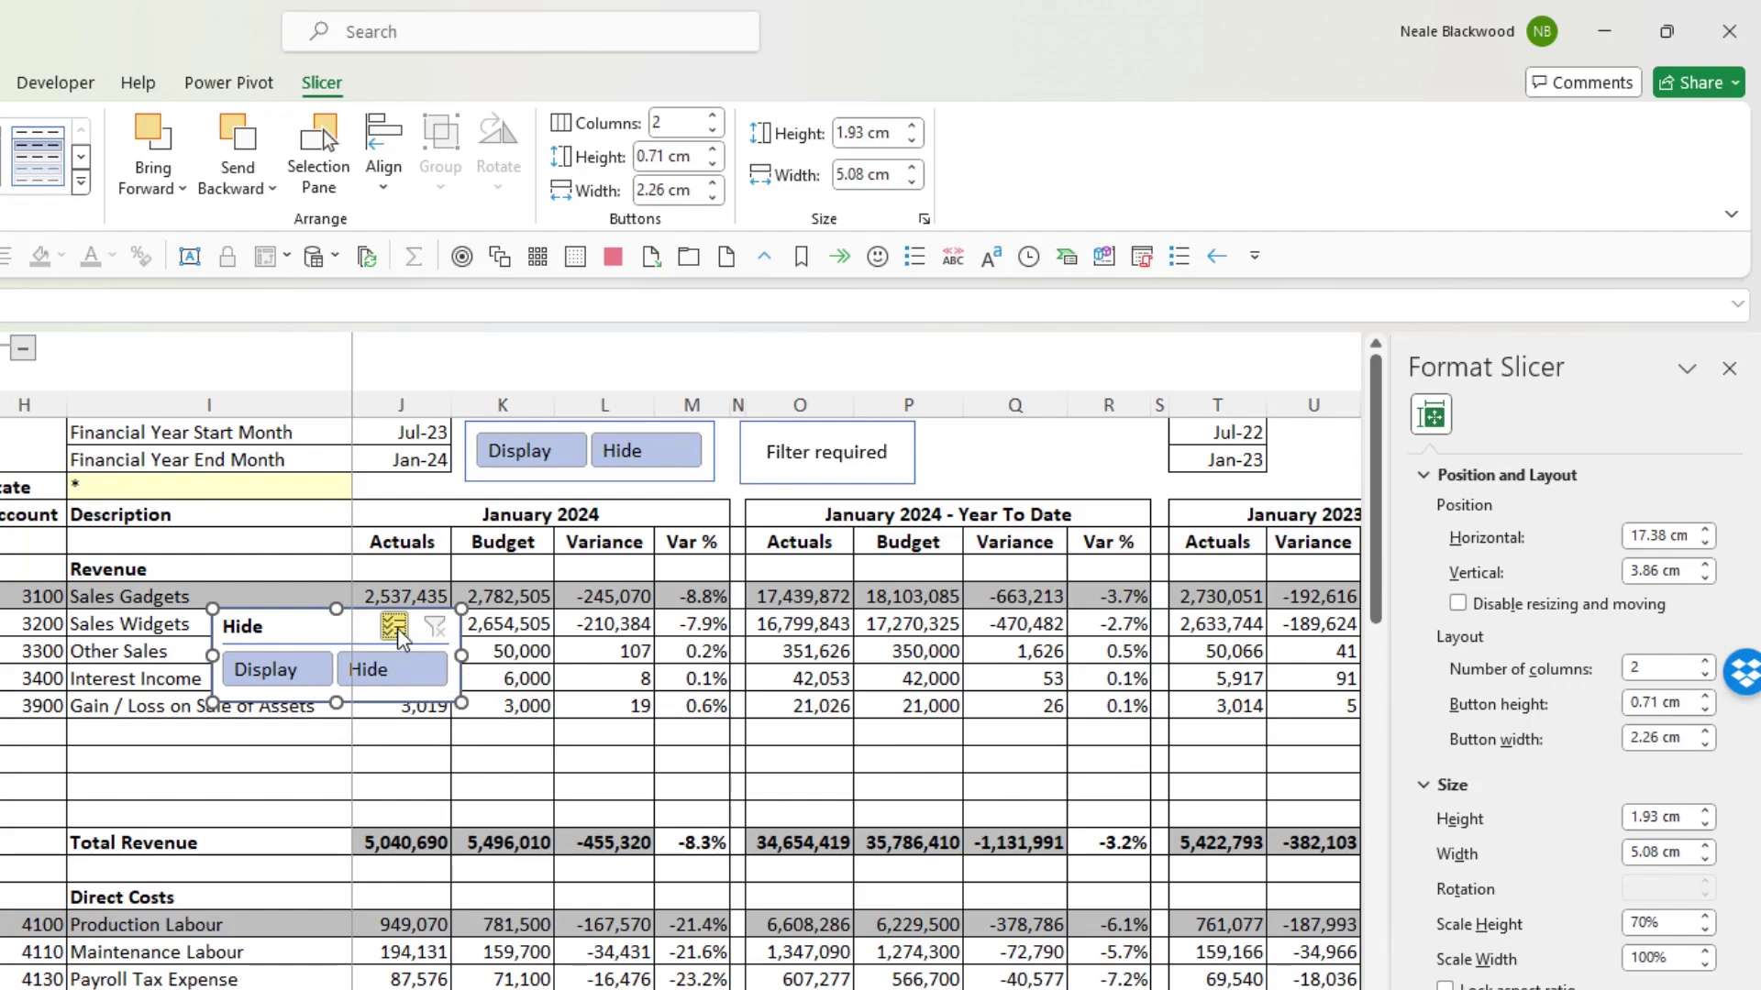
left_click(307, 680)
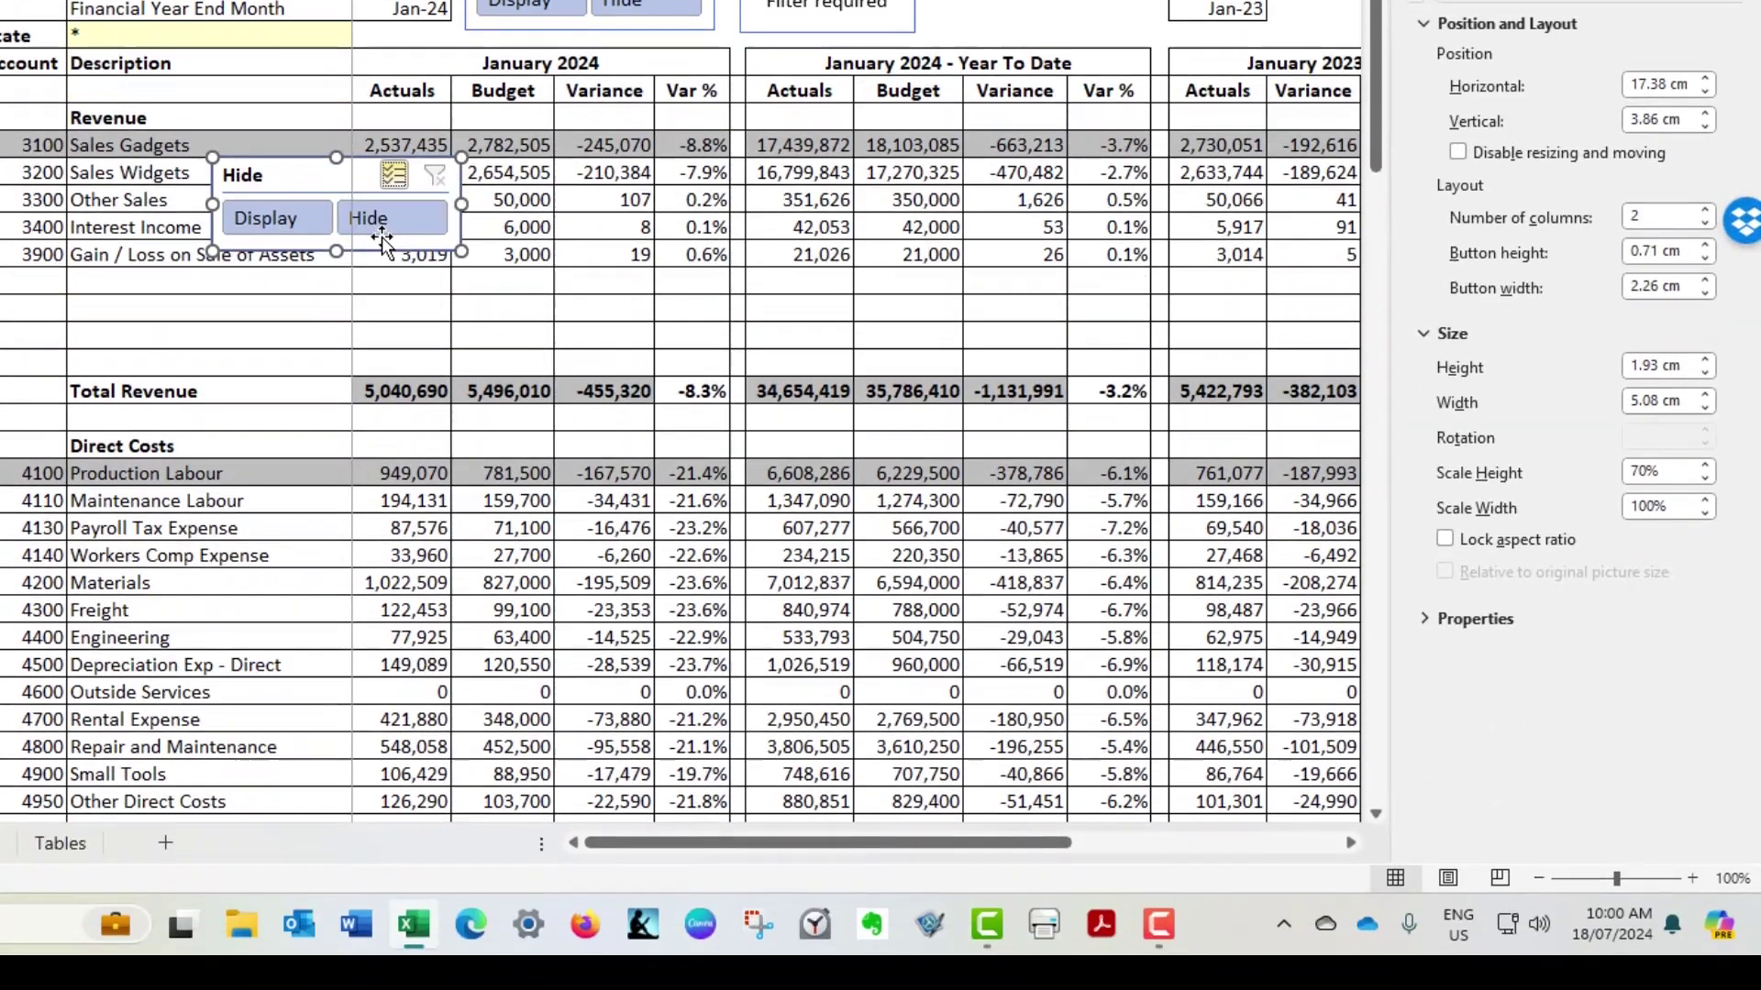
right_click(321, 181)
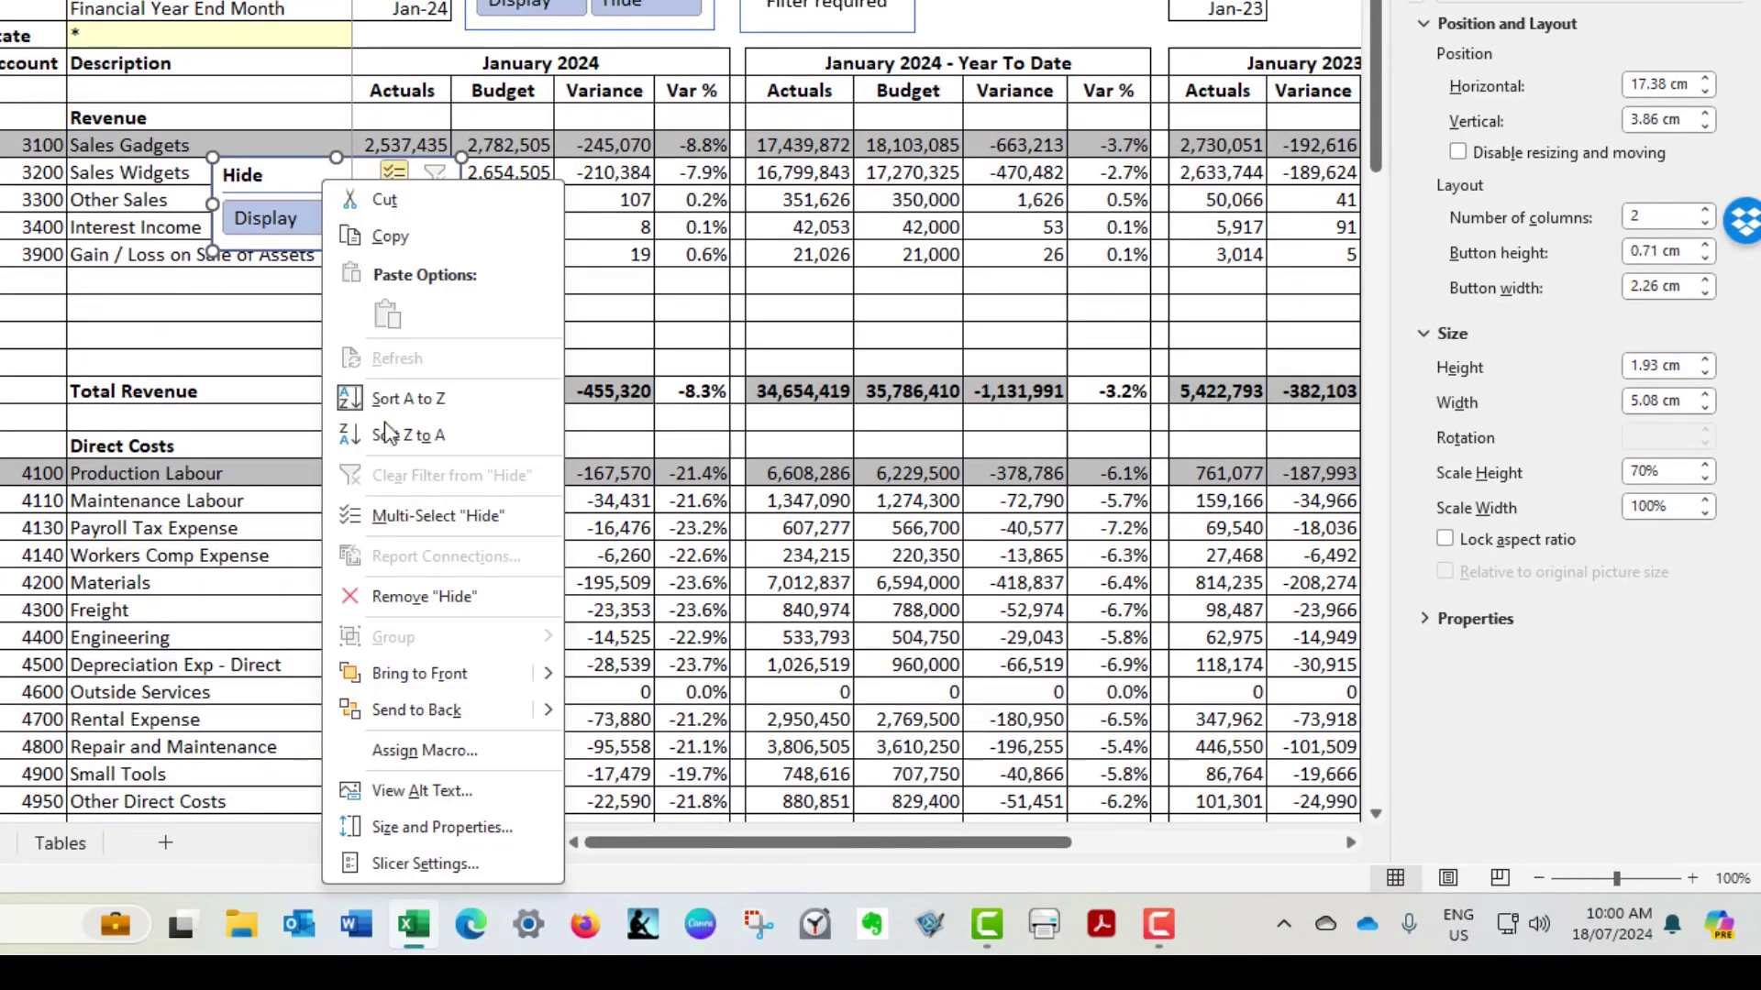
left_click(458, 864)
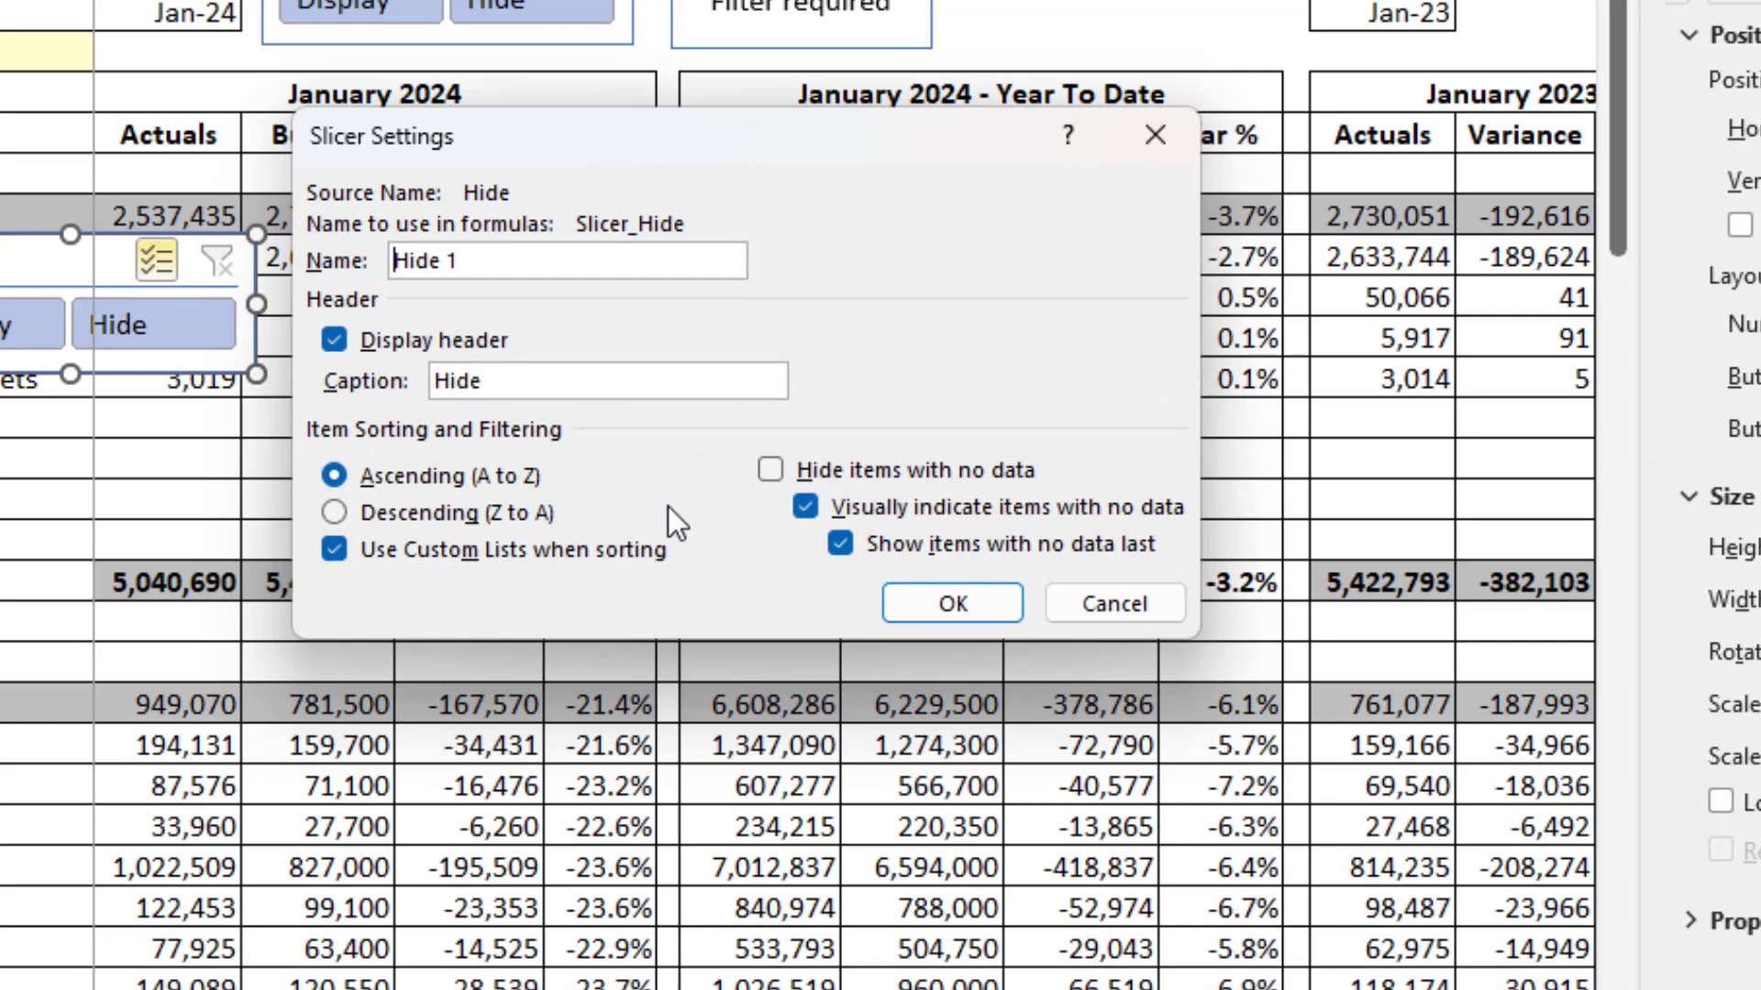
left_click(338, 339)
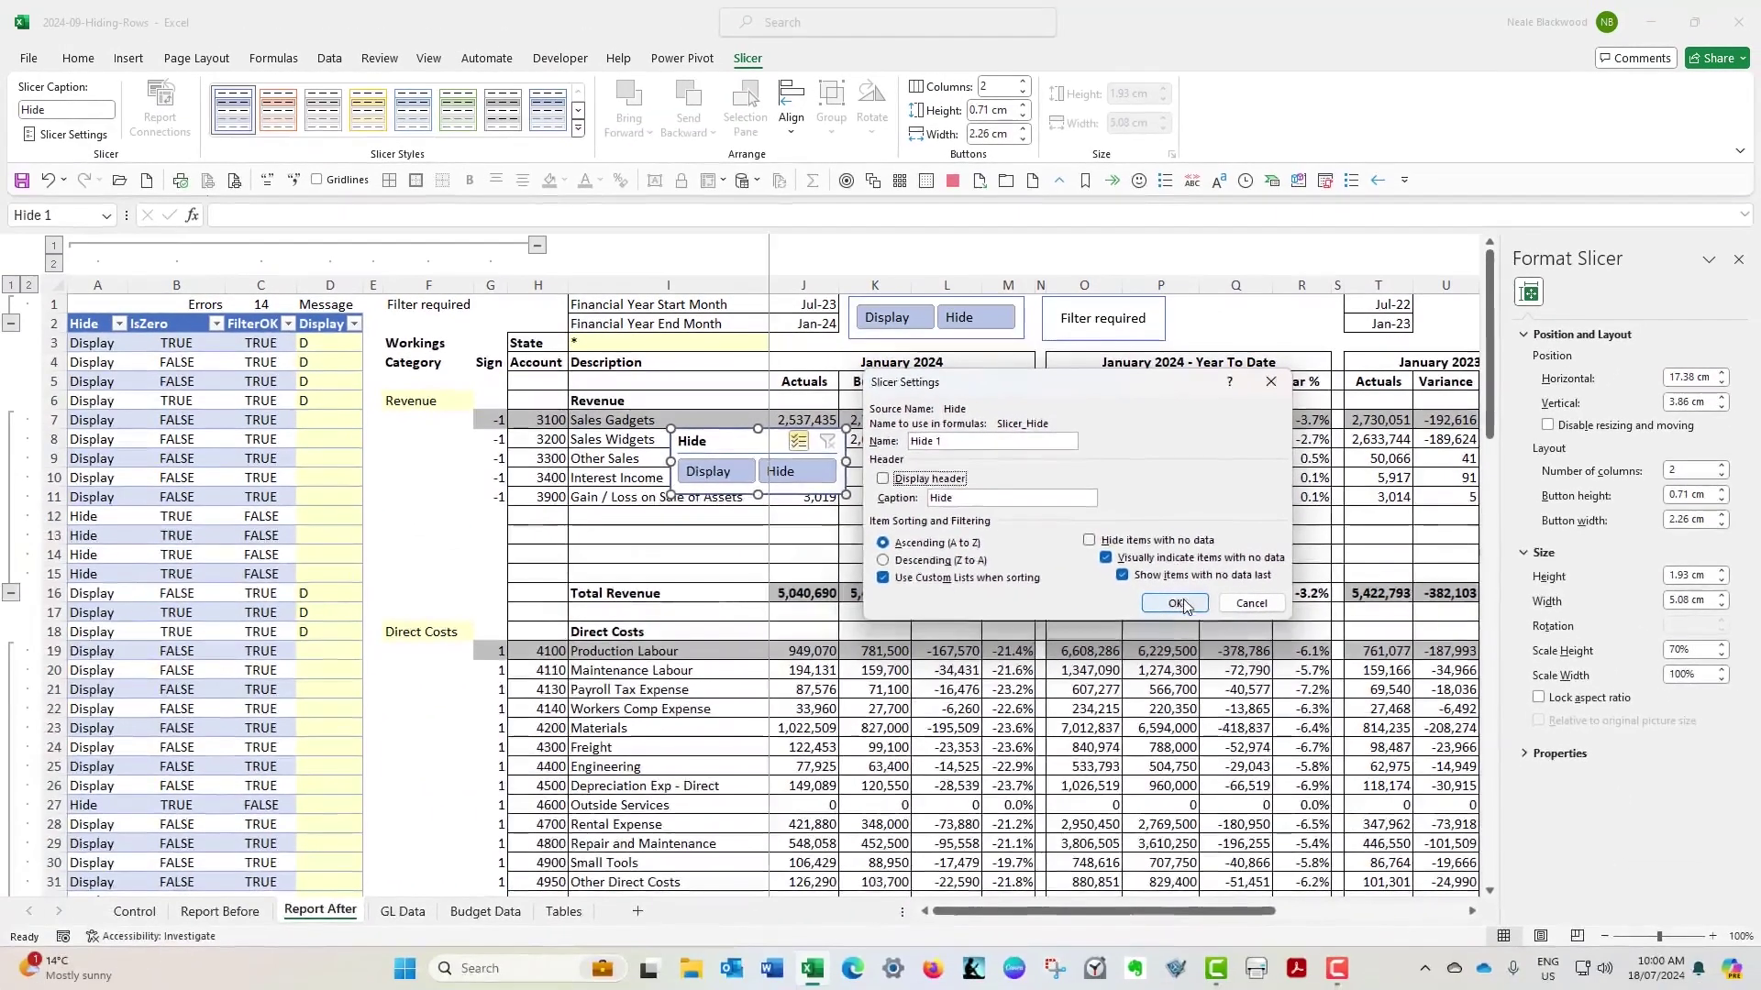
left_click(953, 603)
left_click_drag(762, 469, 1306, 341)
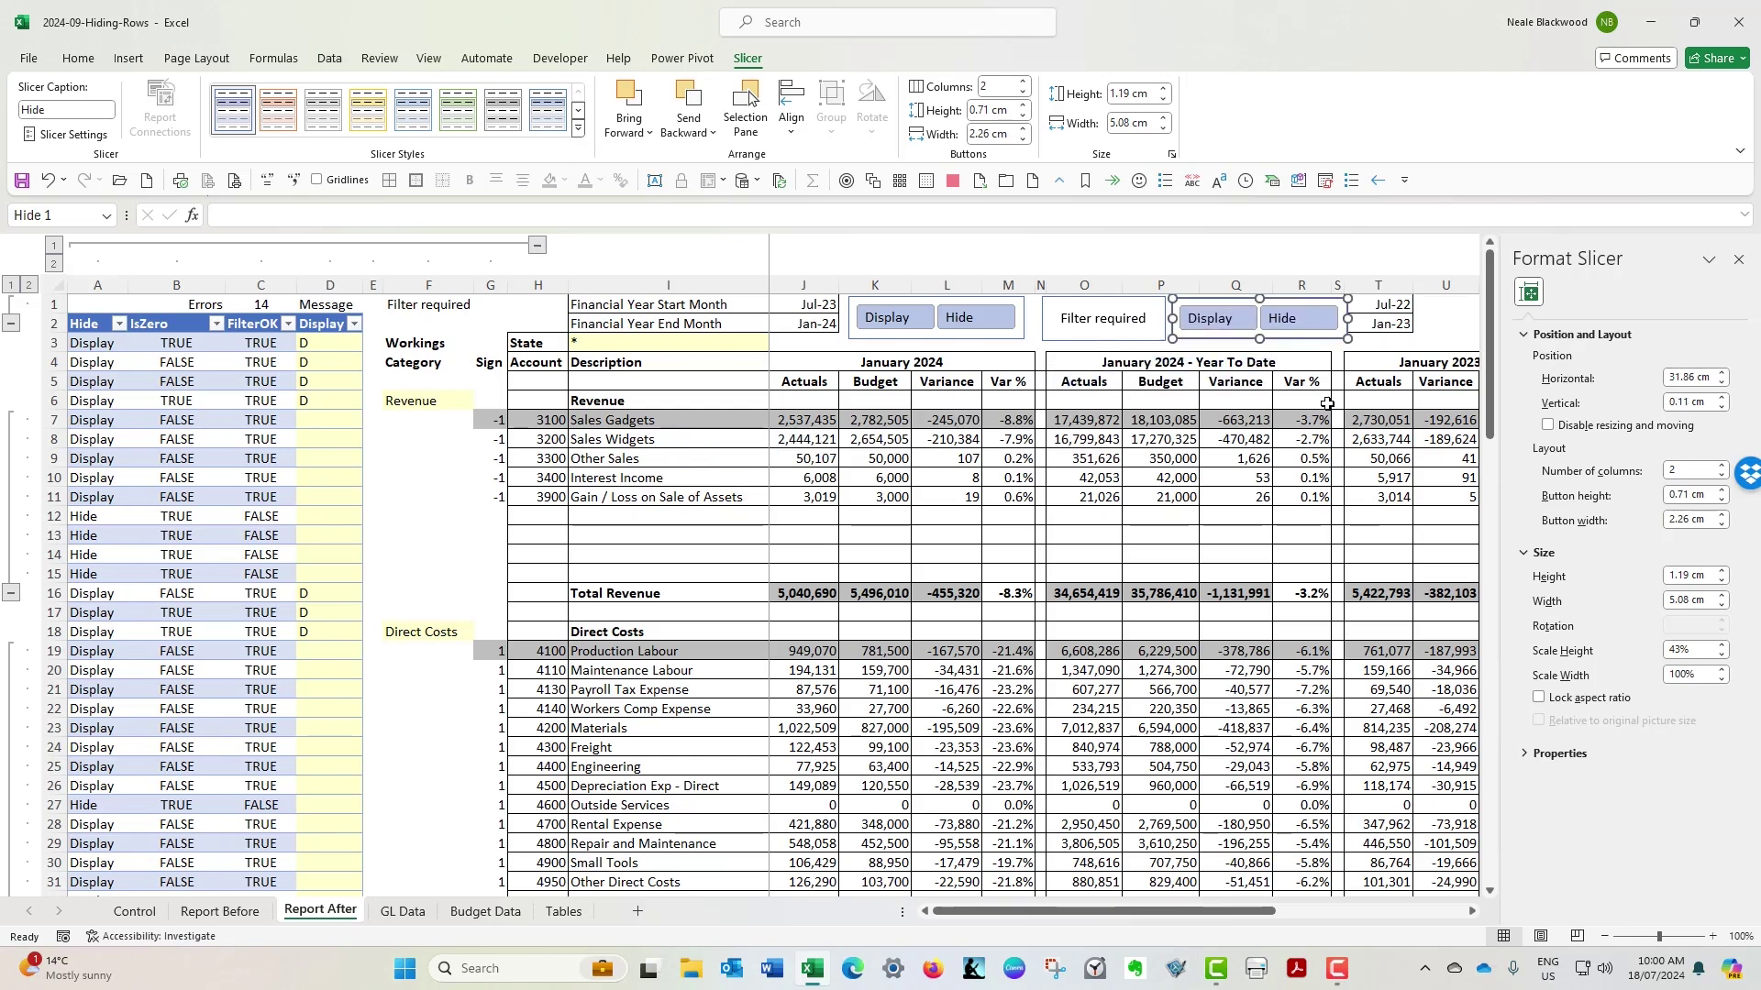
left_click(1447, 318)
- Filter the table to Display rows with the original slicer, and delete the newly added duplicate slicer
left_click(898, 321)
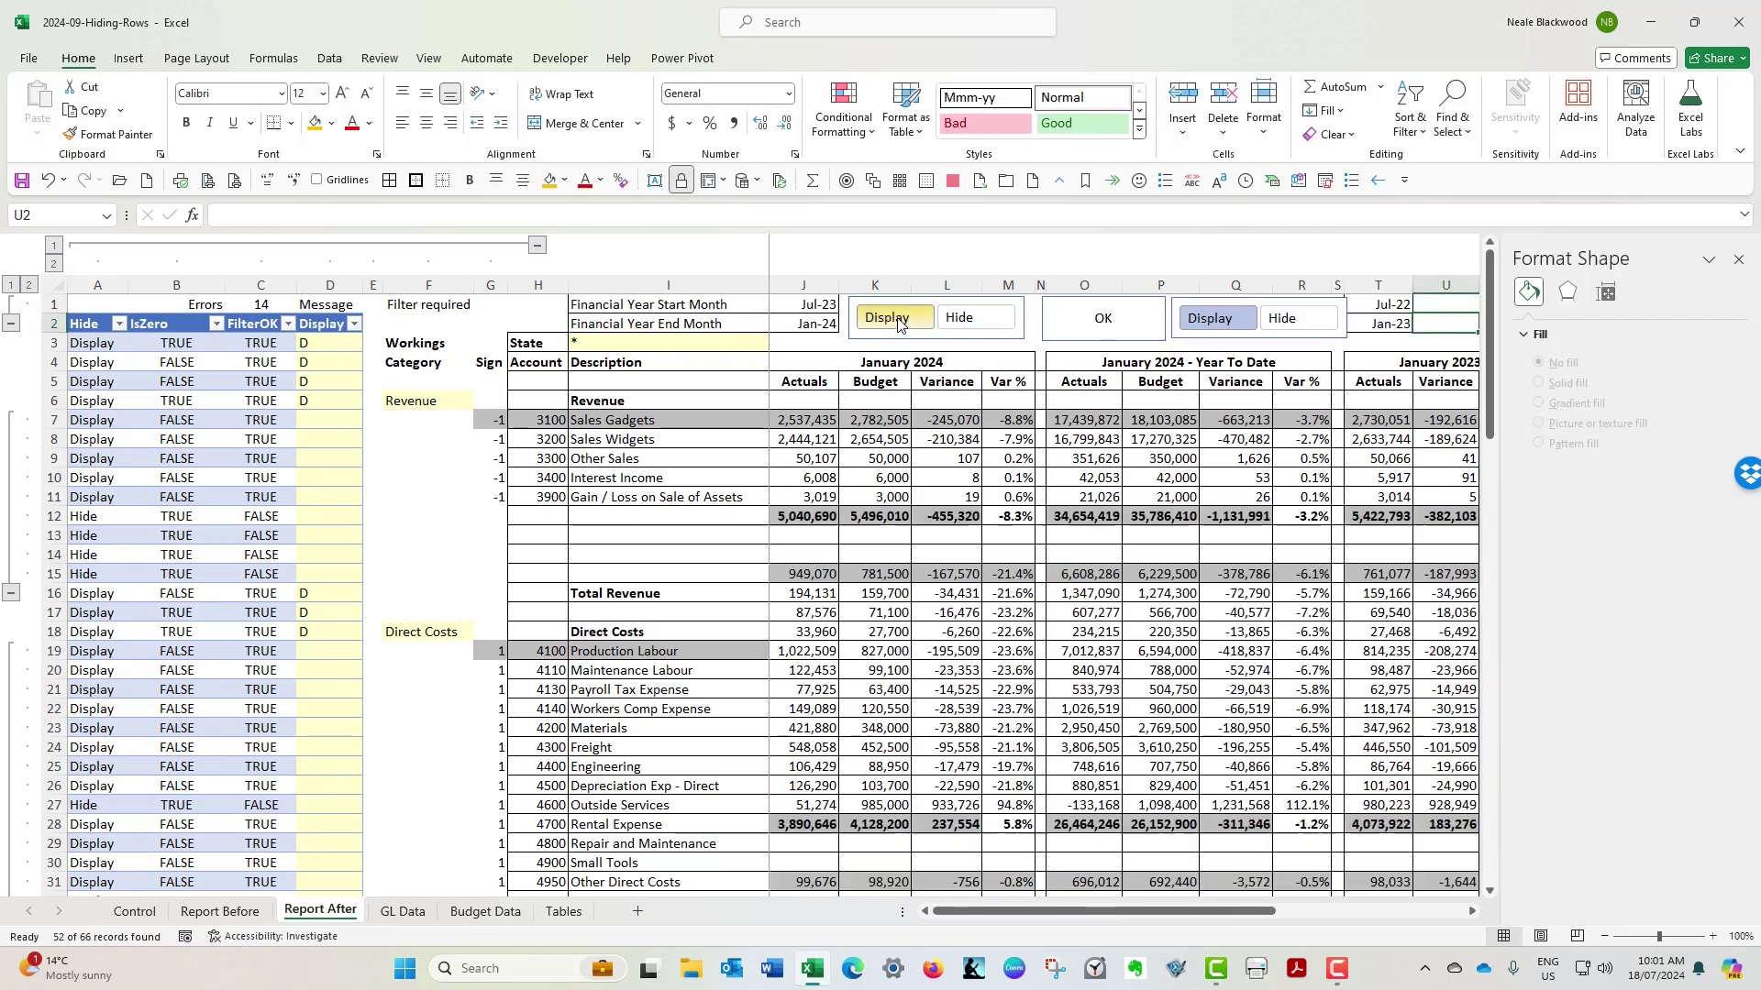
left_click(1245, 339)
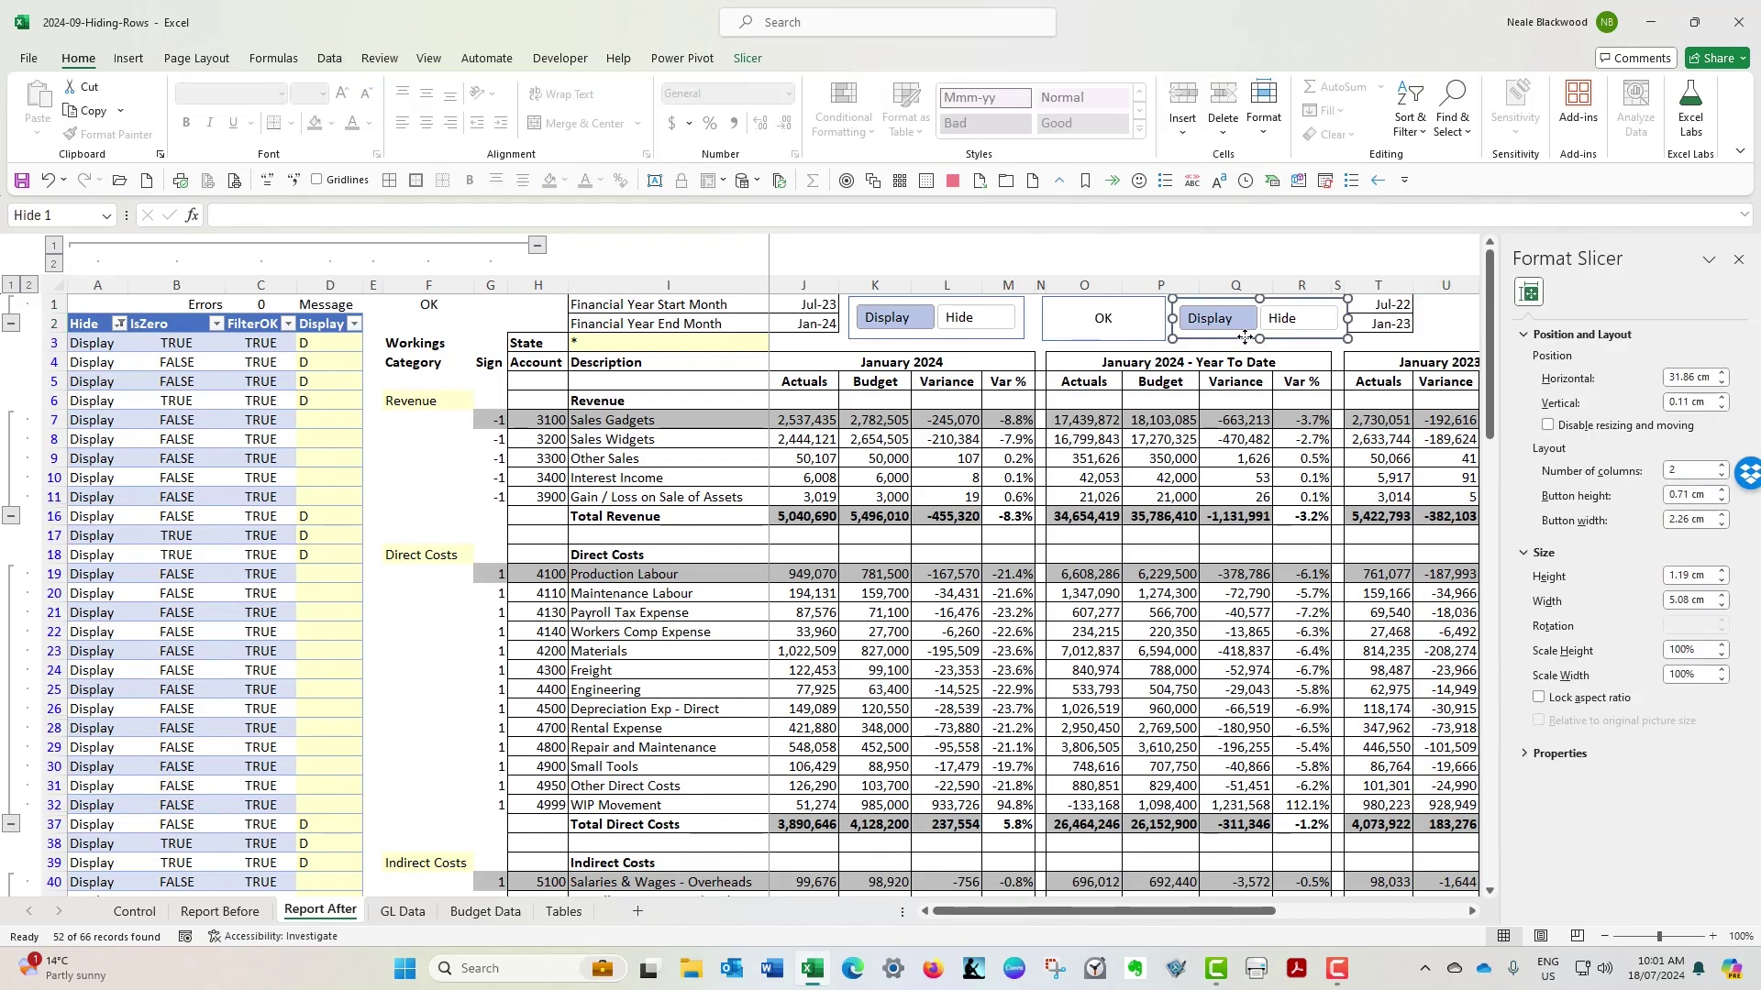
key("Delete")
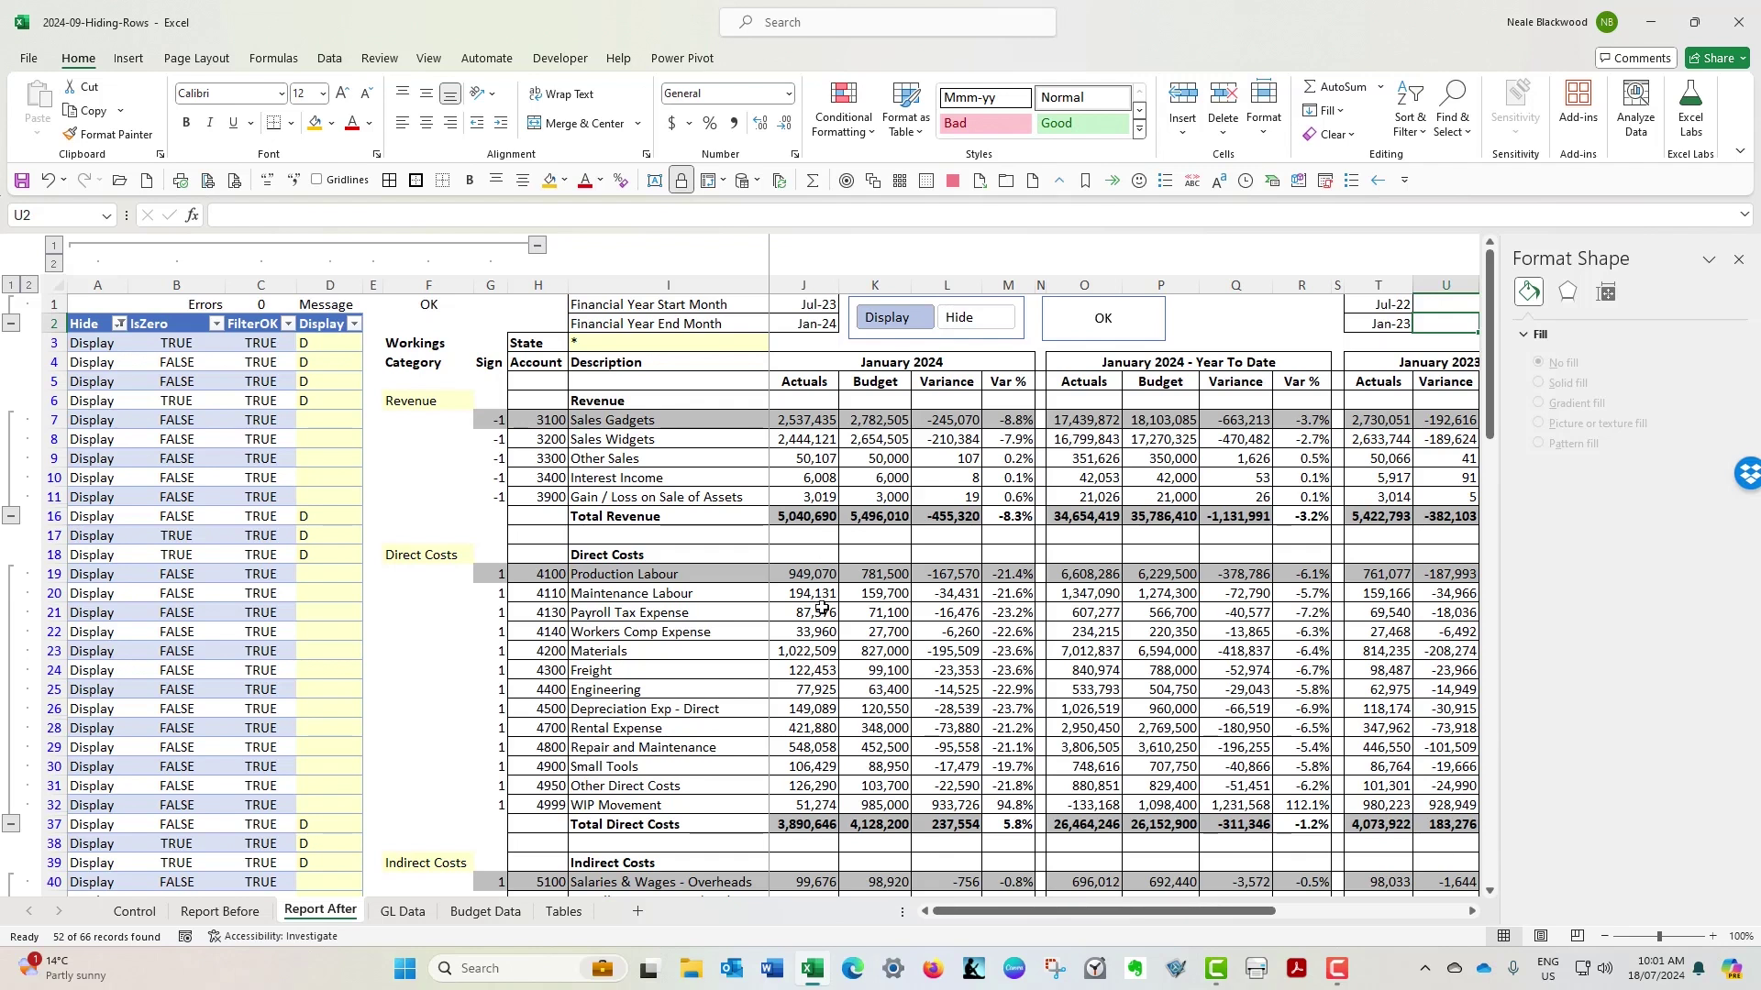
- Collapse the grouped helper columns on the report, and set the Account in GL Data cell D3149 to 4600
left_click(538, 248)
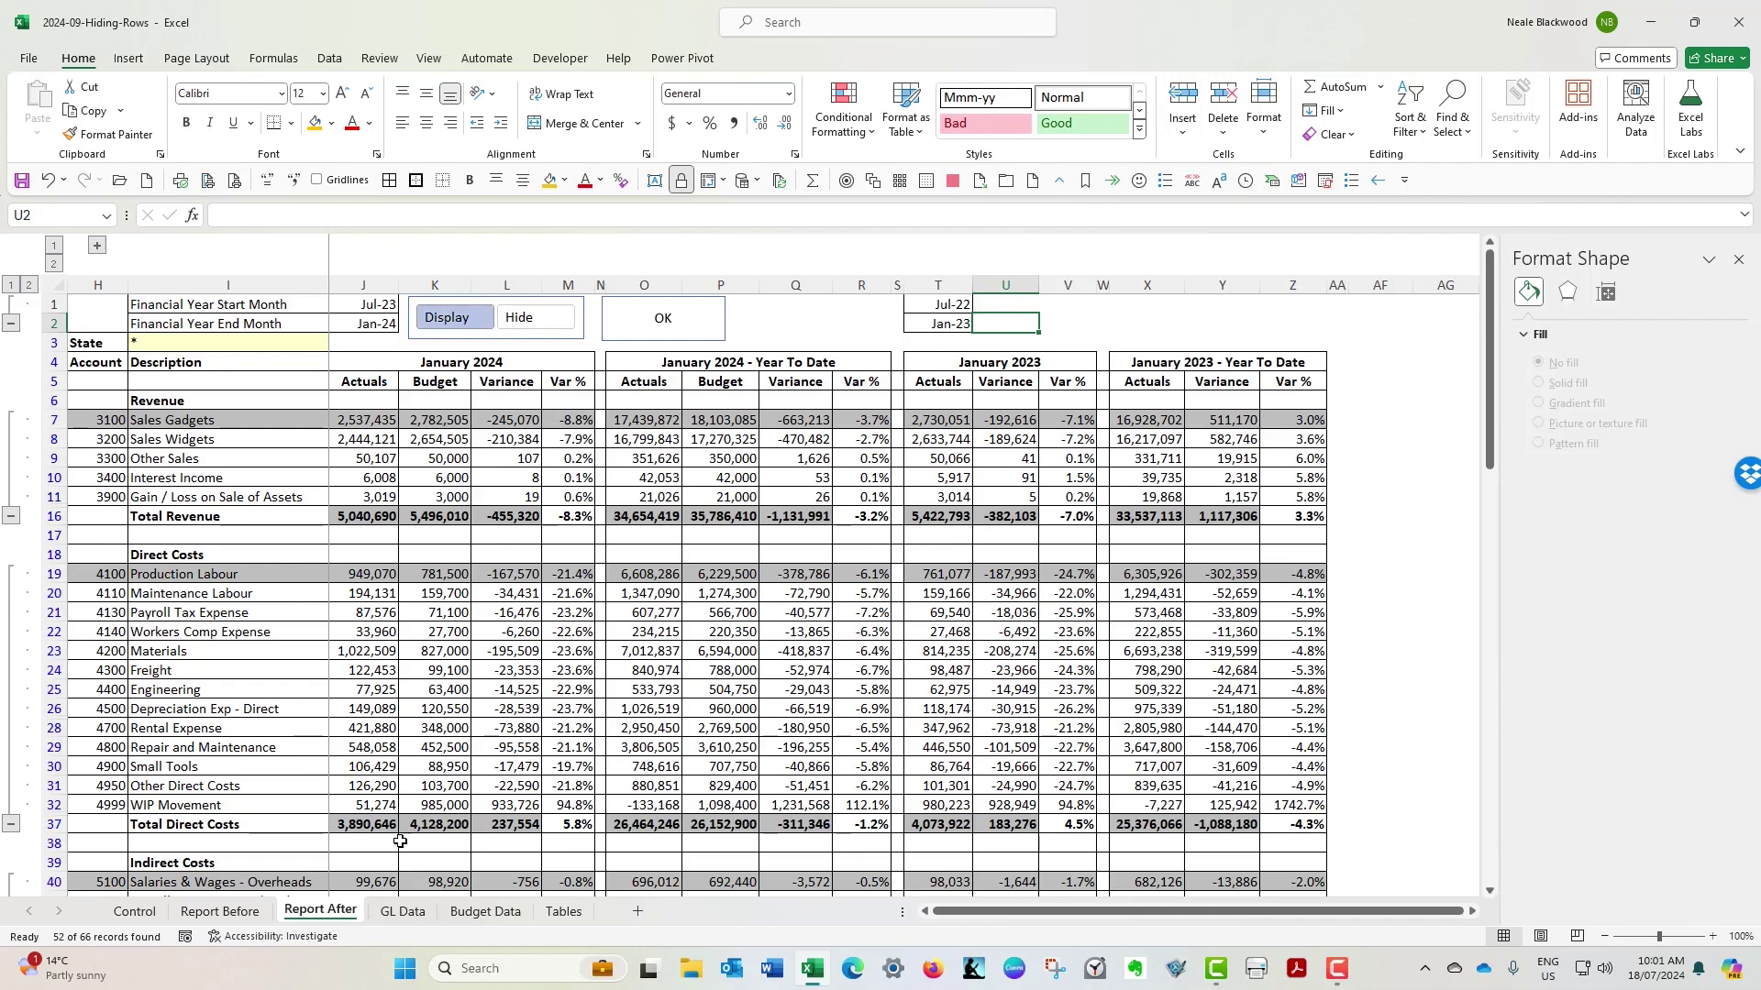
left_click(526, 794)
type("4600")
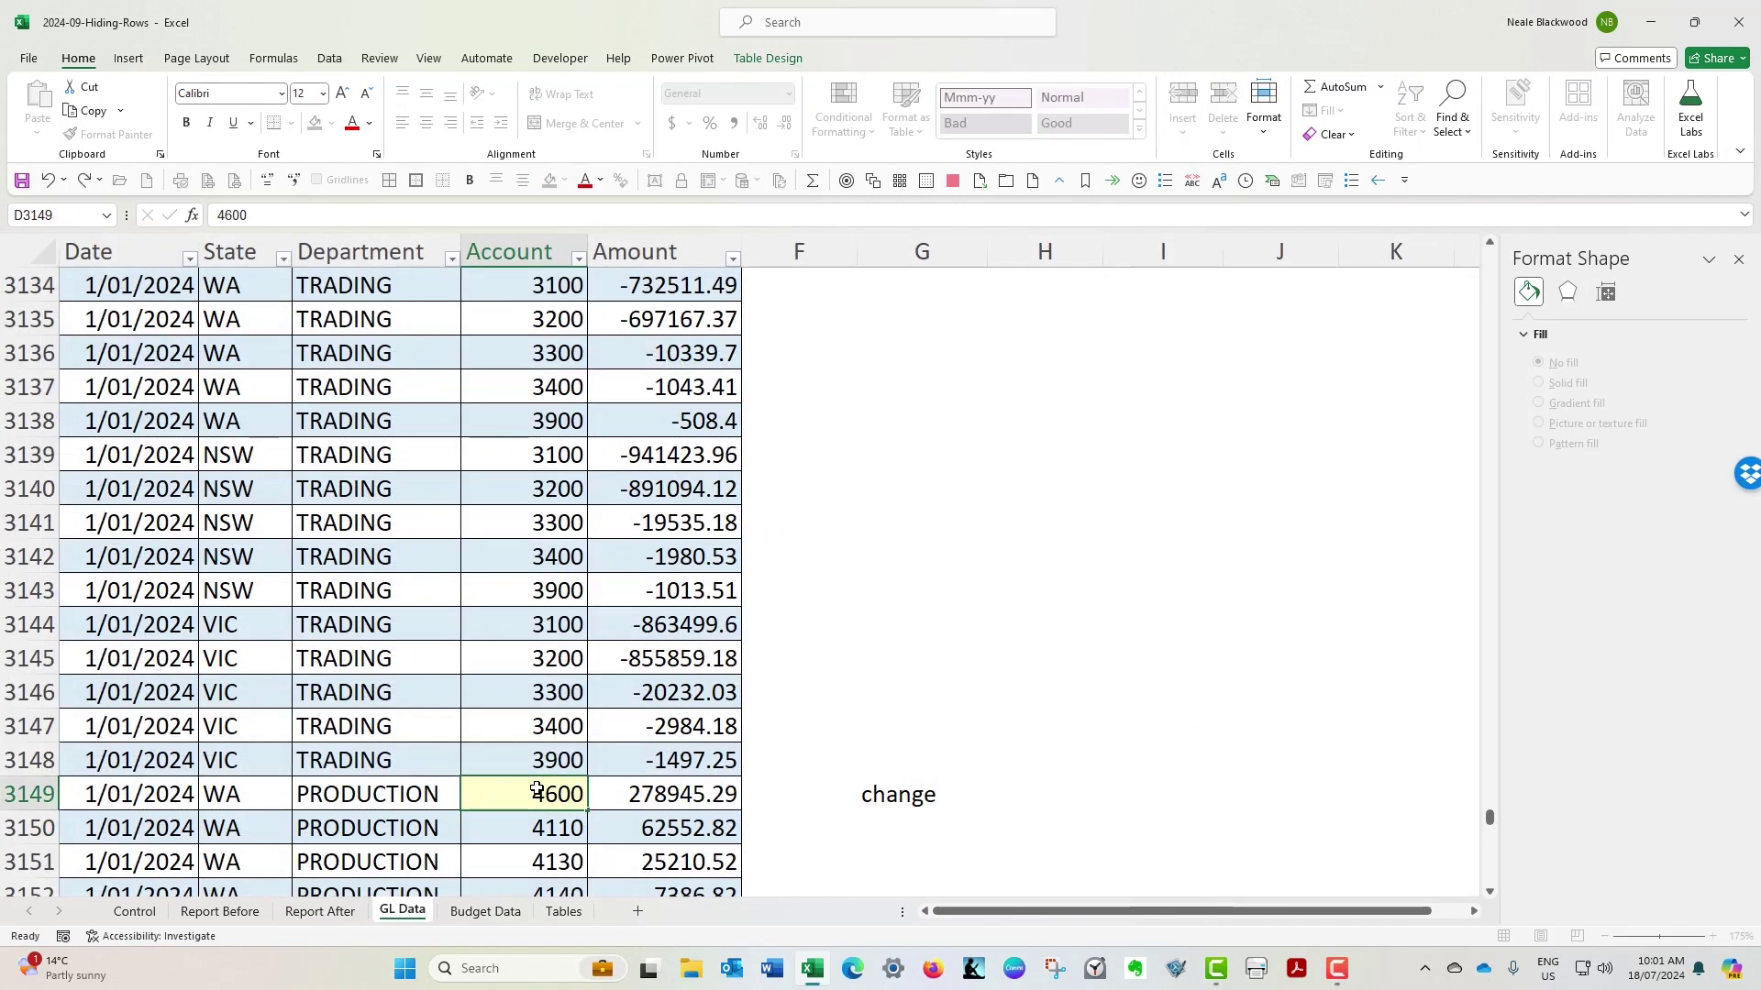
key("Return")
left_click(537, 790)
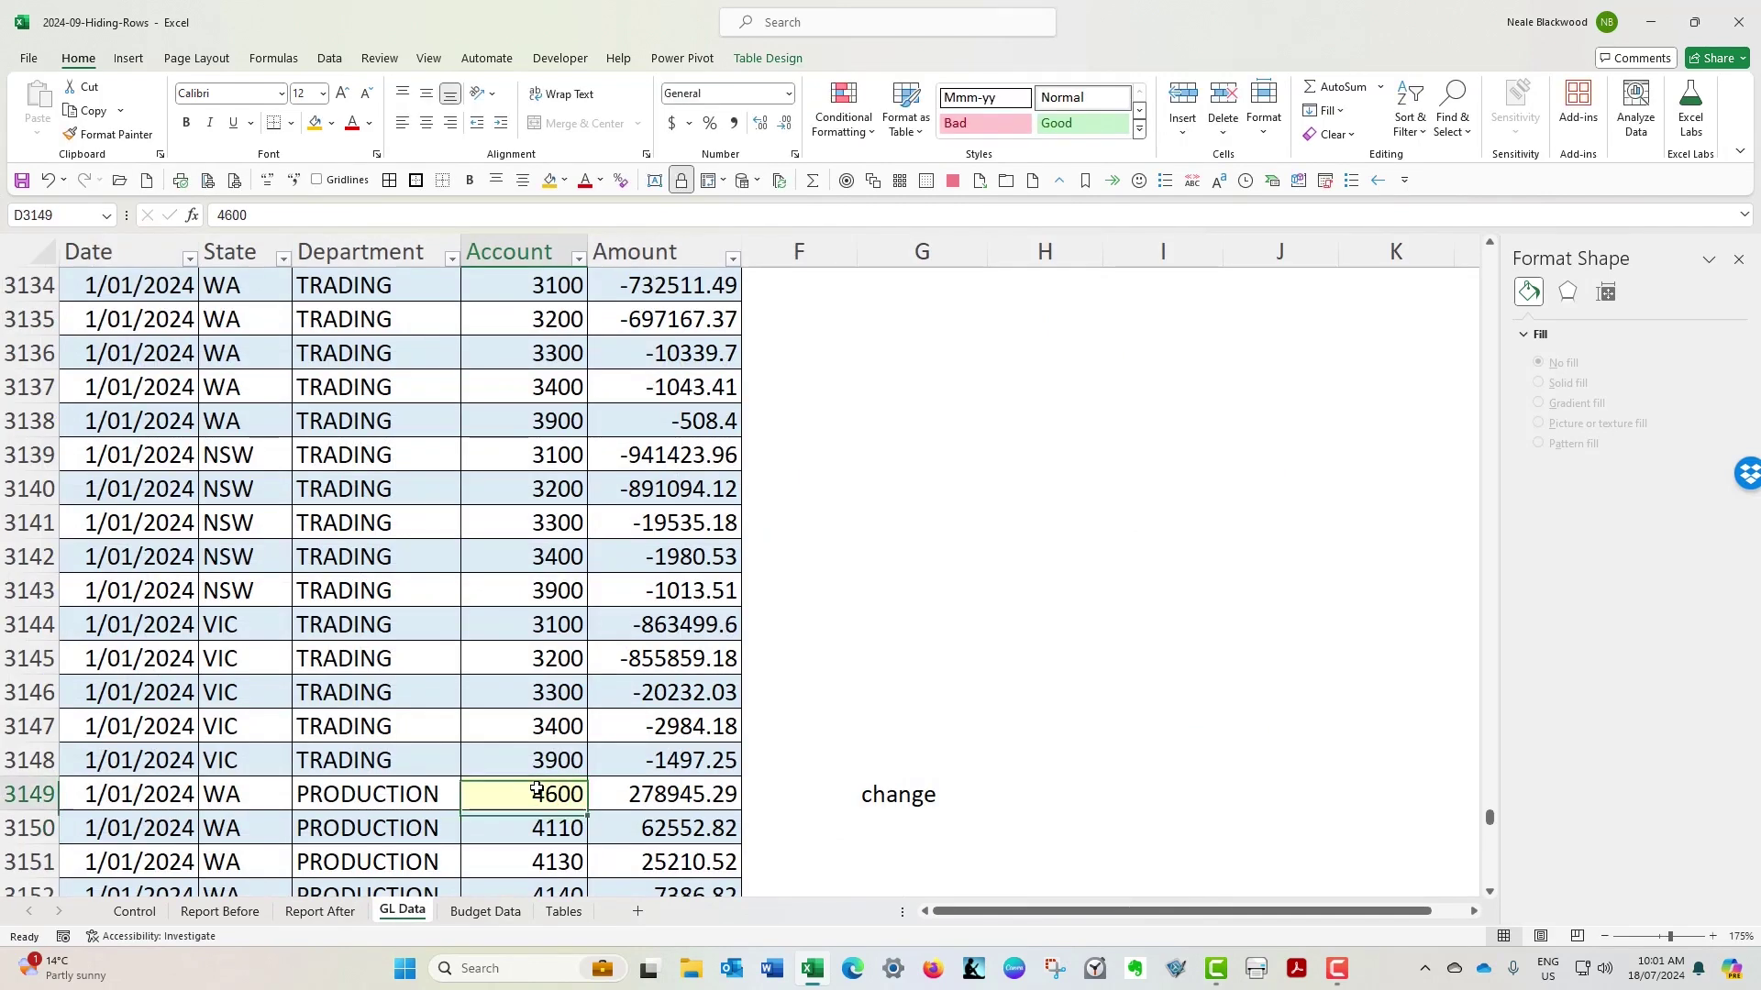
- Expand the grouped helper columns on the Report After sheet and clear the helper table's filter
left_click(350, 911)
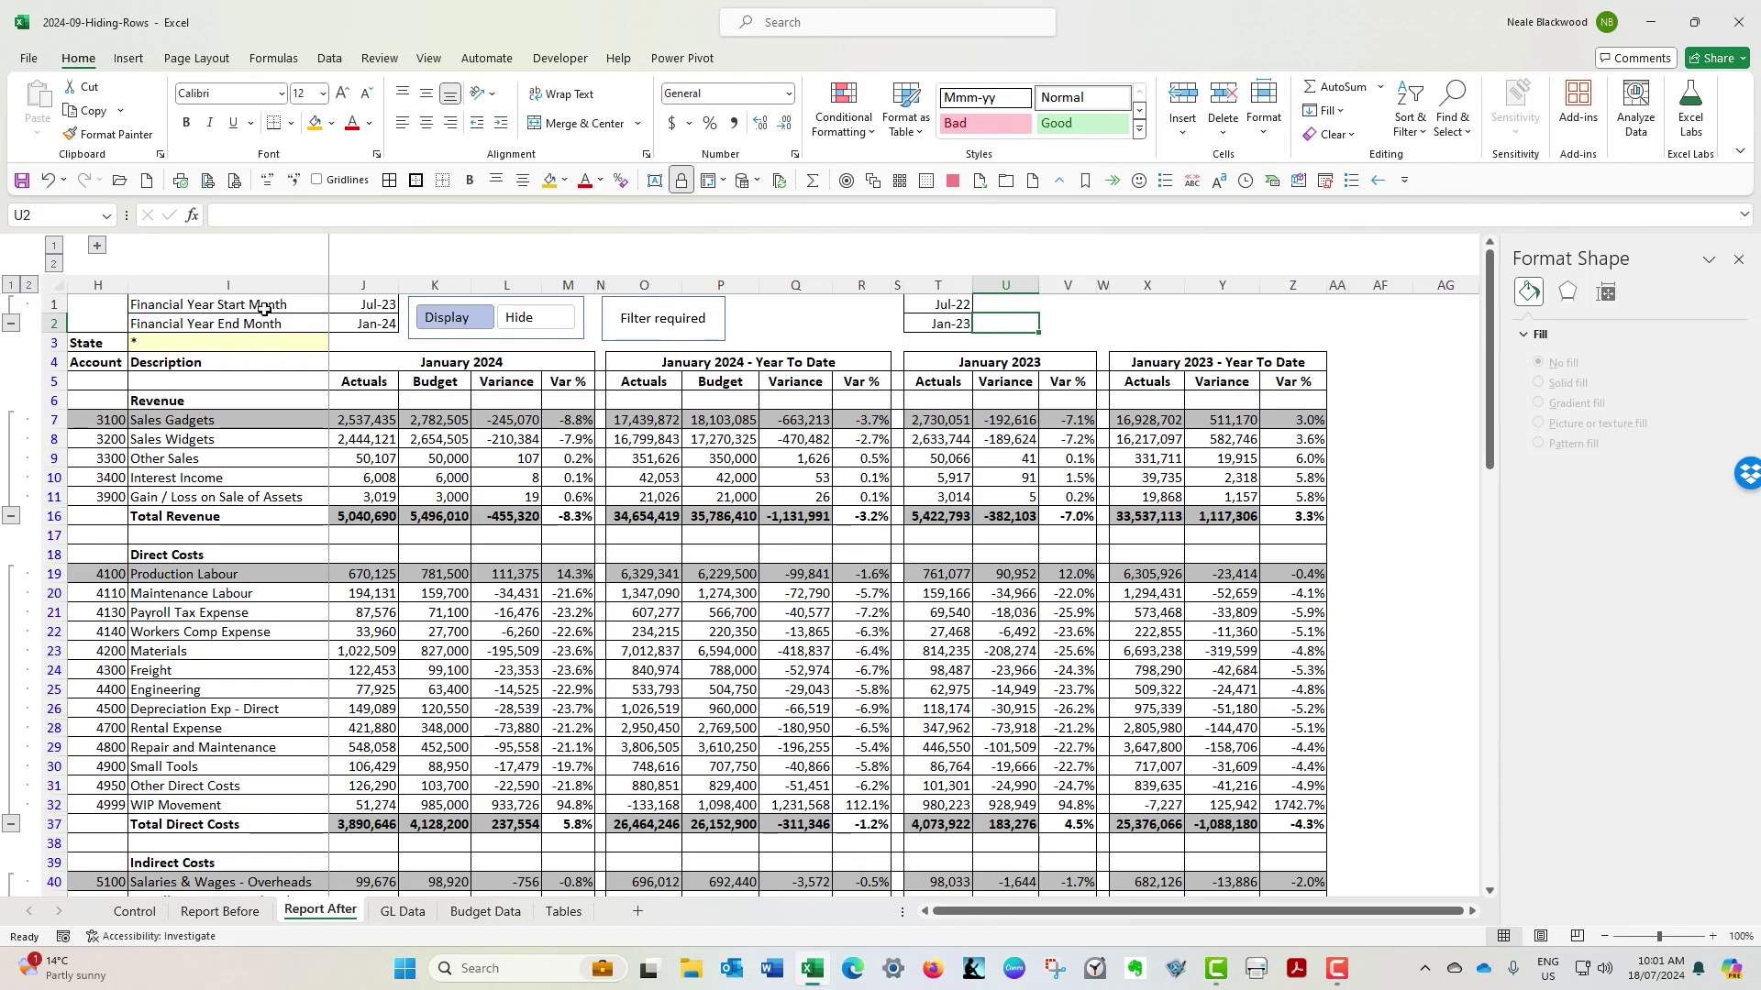
left_click(97, 248)
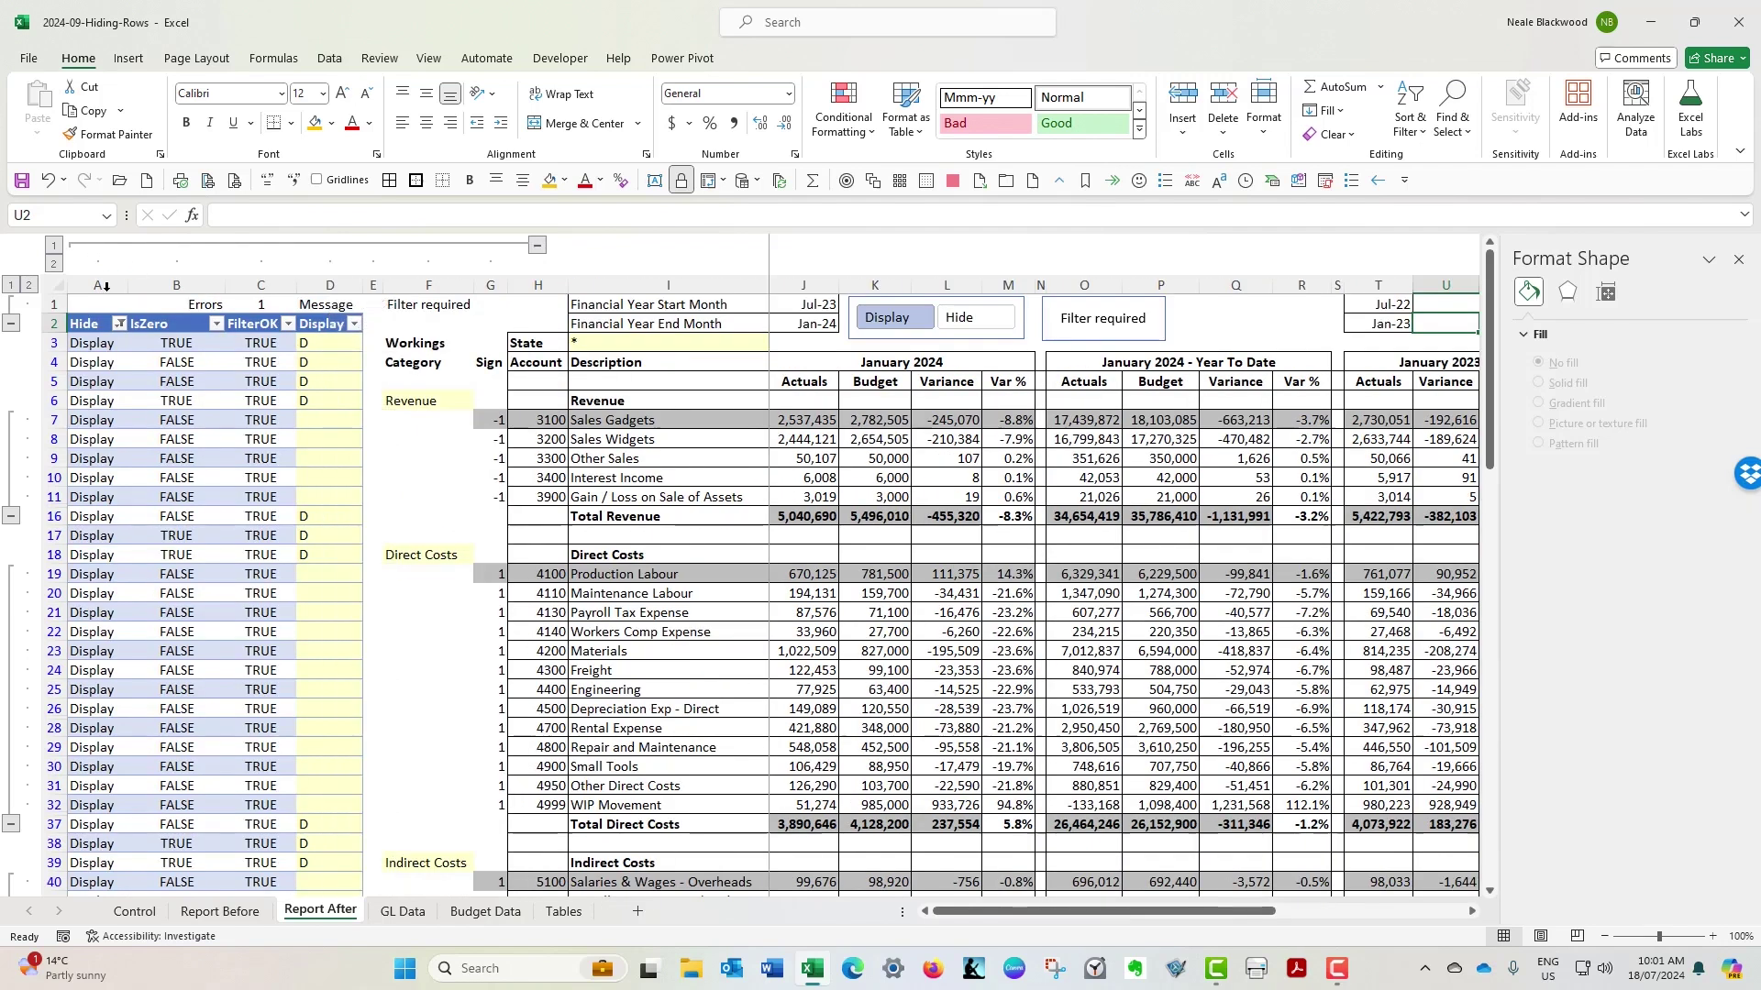
left_click(117, 368)
key("alt+a")
key("c")
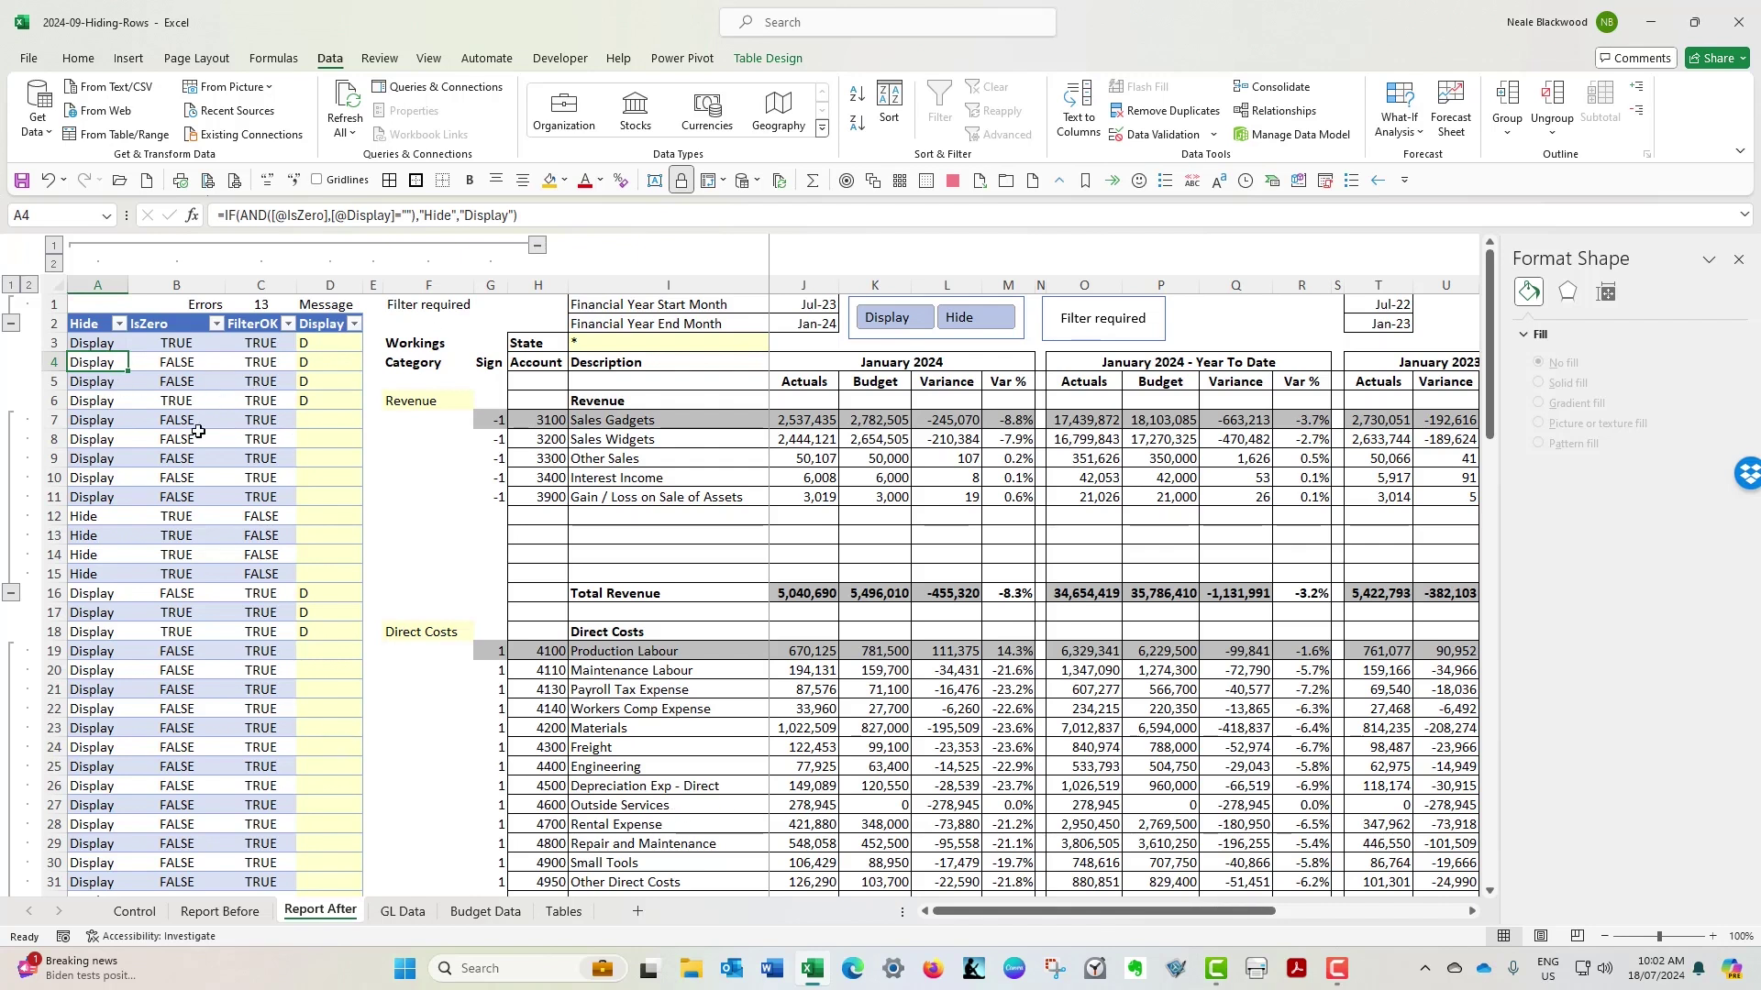
- Examine function number 3 in the SUBTOTAL part of the FilterOK formula in cell C3
left_click(250, 344)
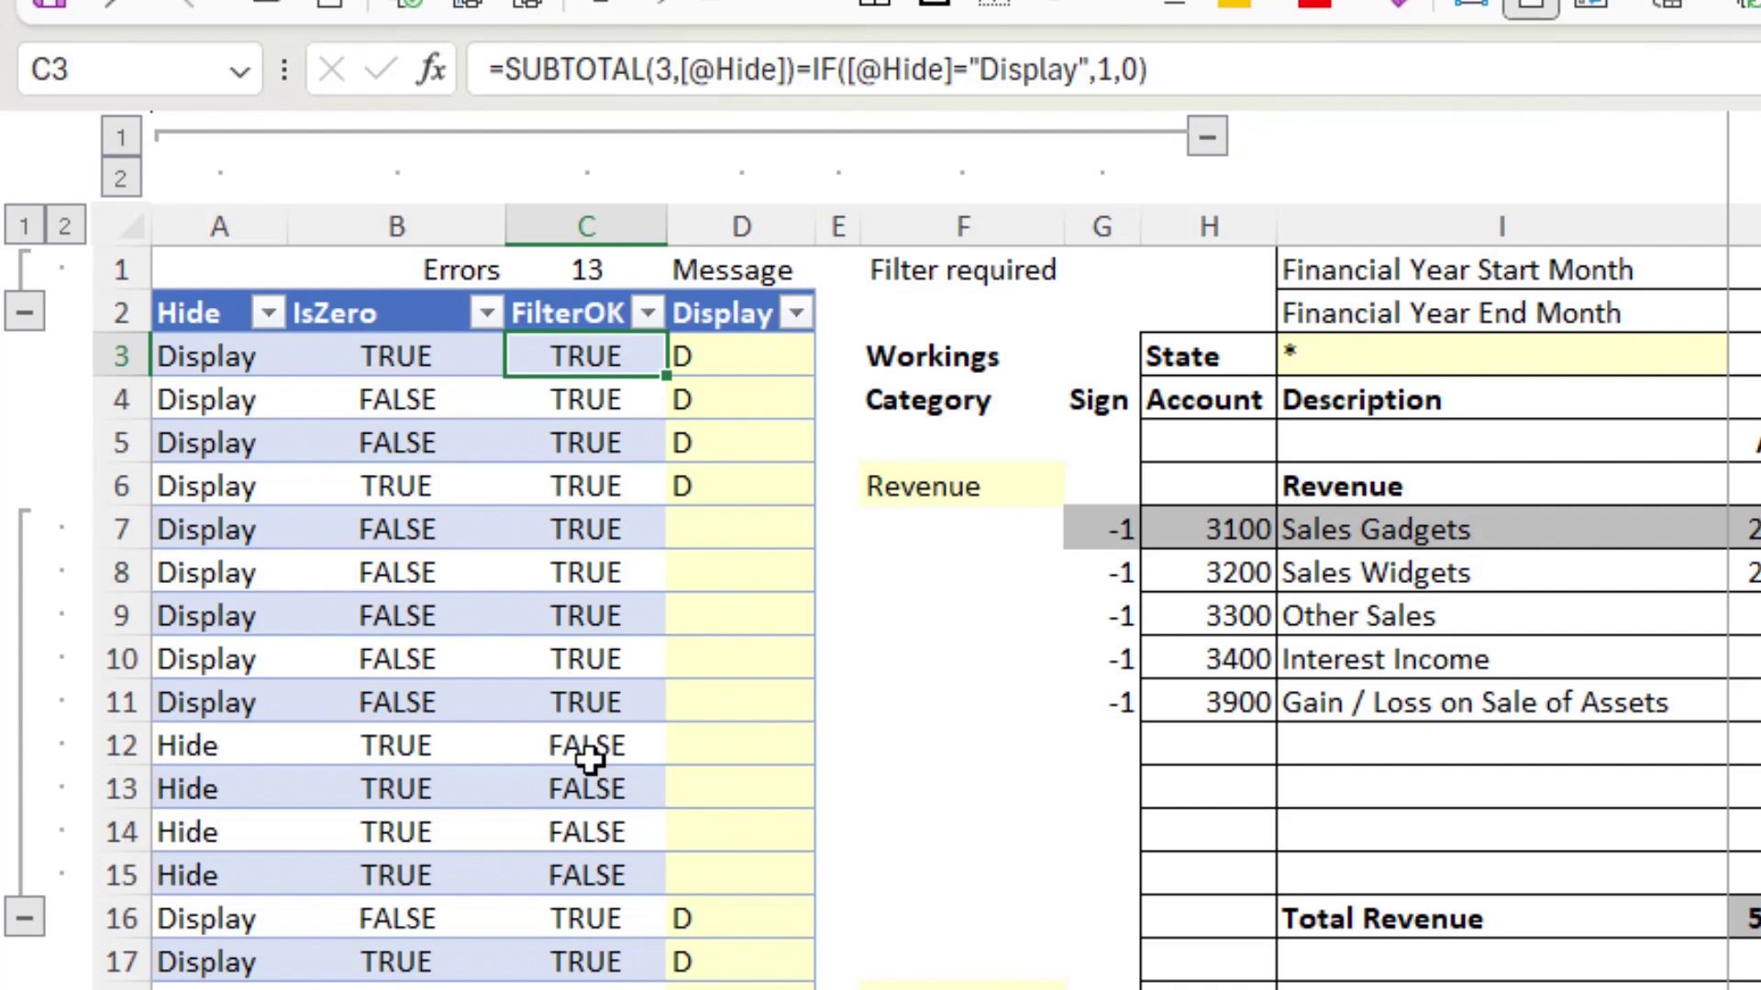
double_click(664, 68)
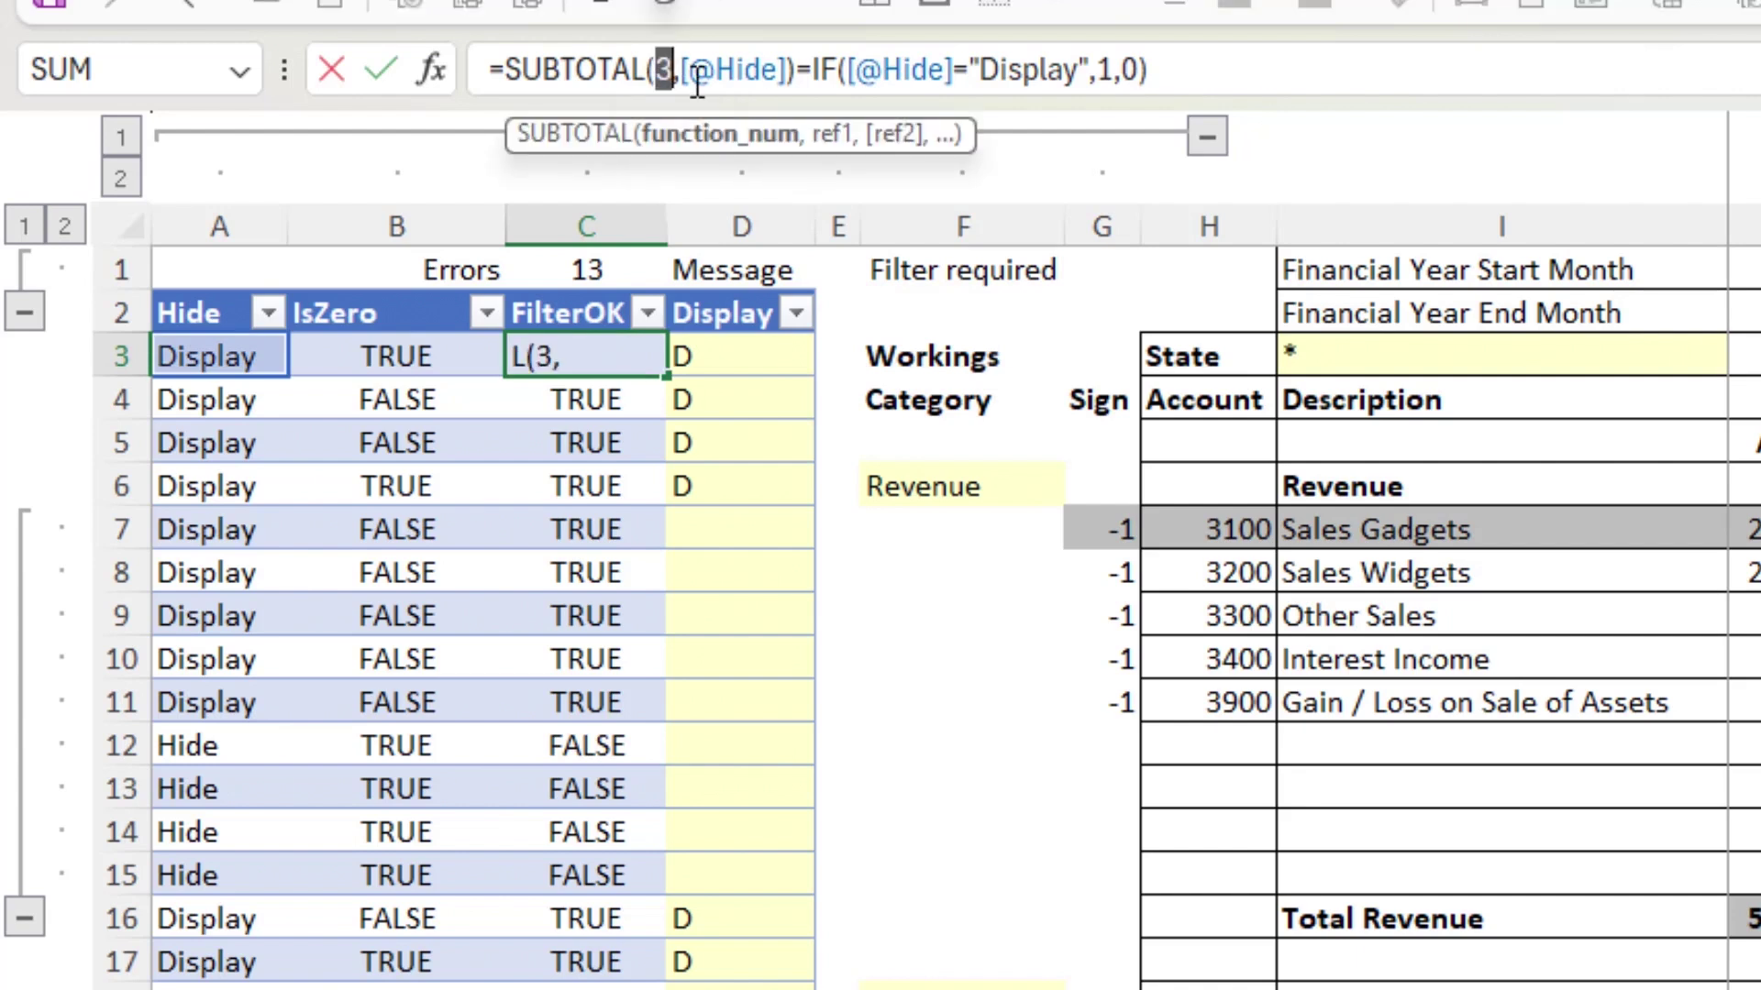
key("Right")
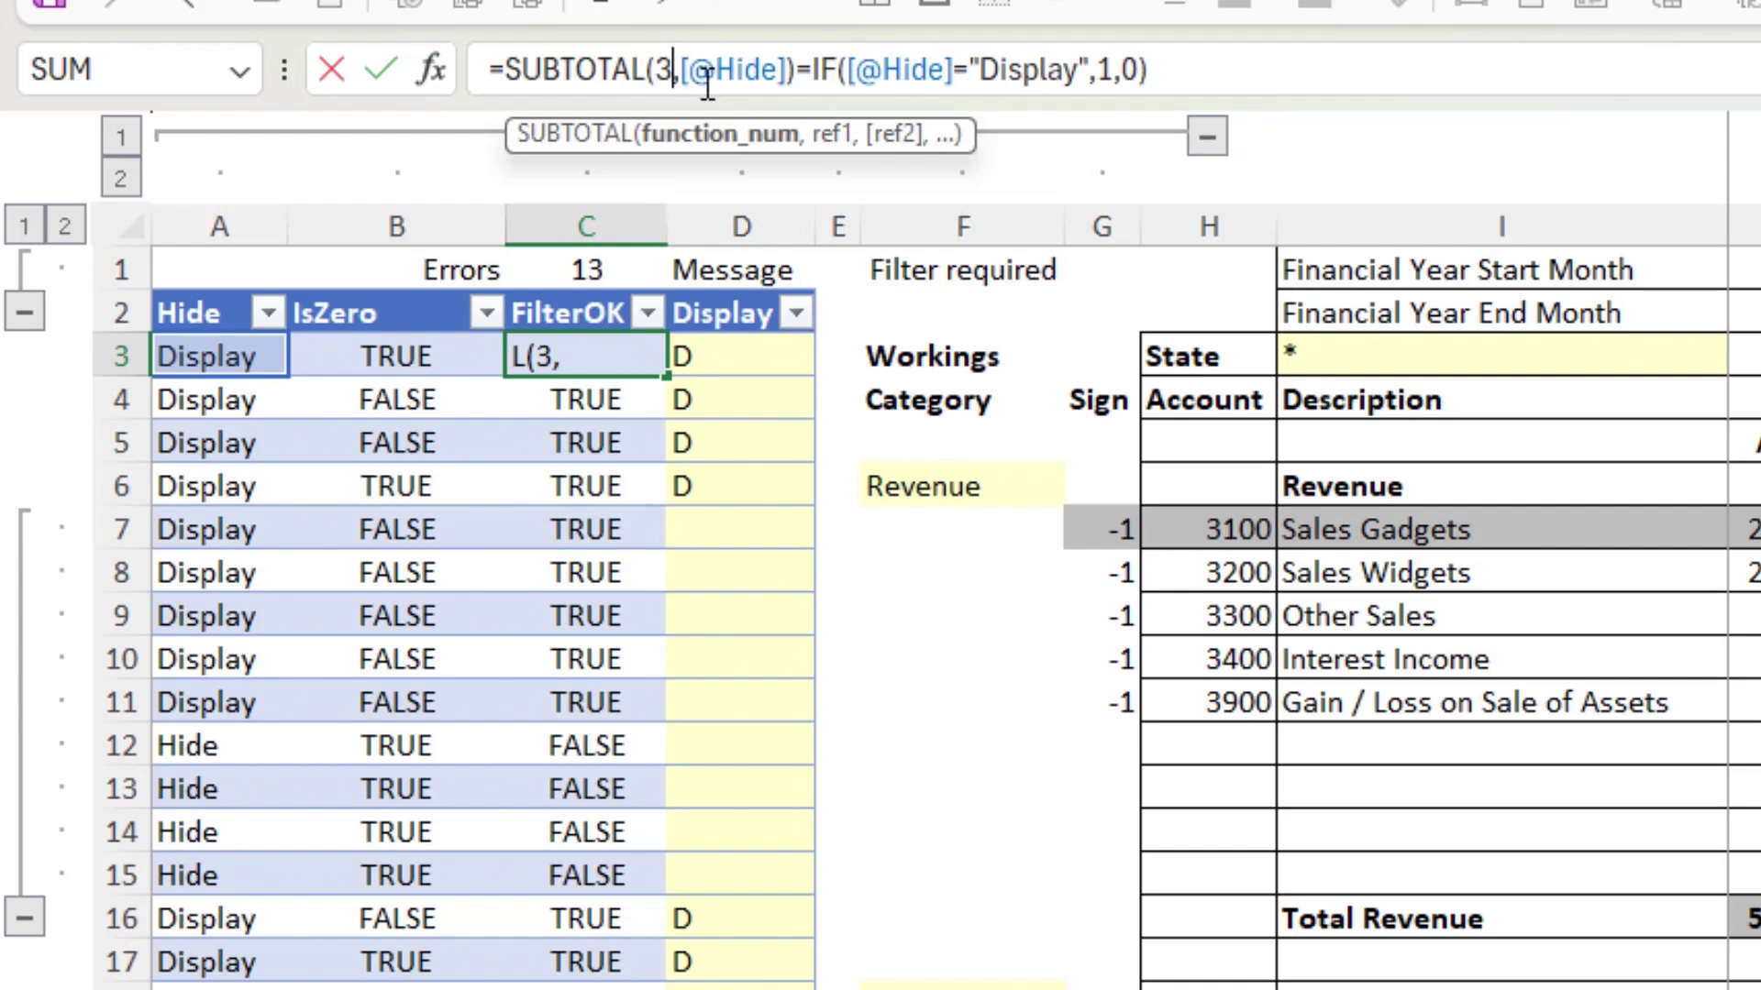
key("Right")
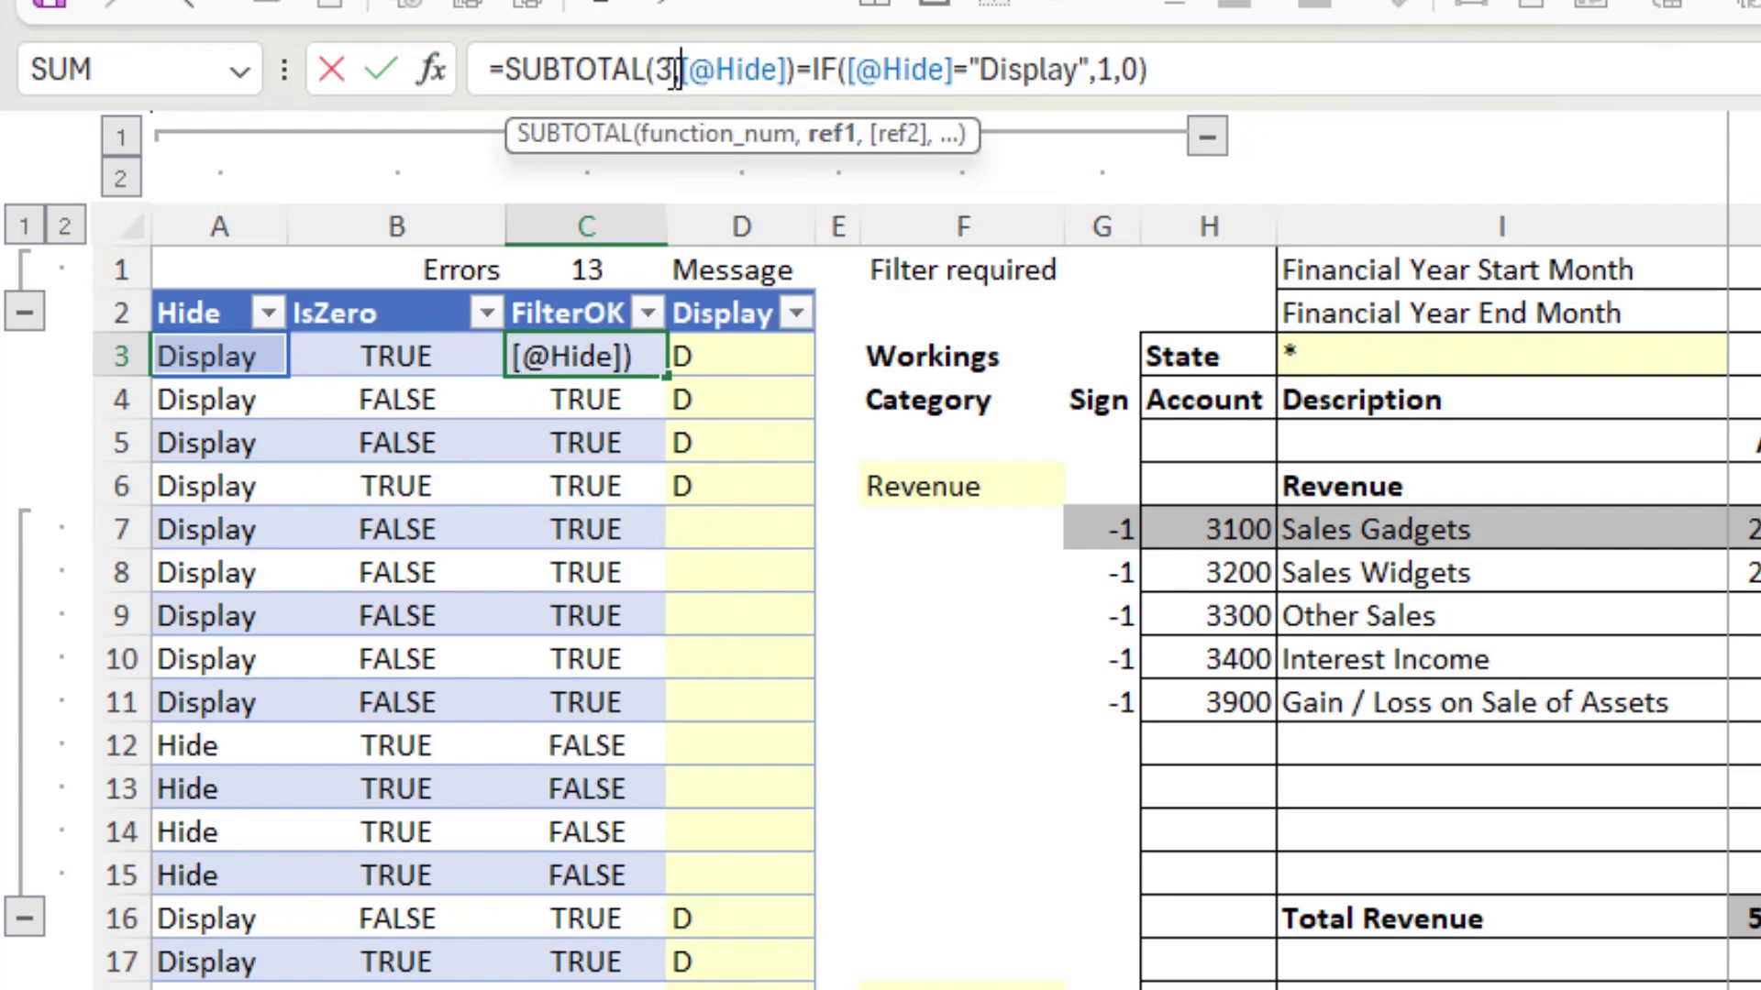
double_click(663, 70)
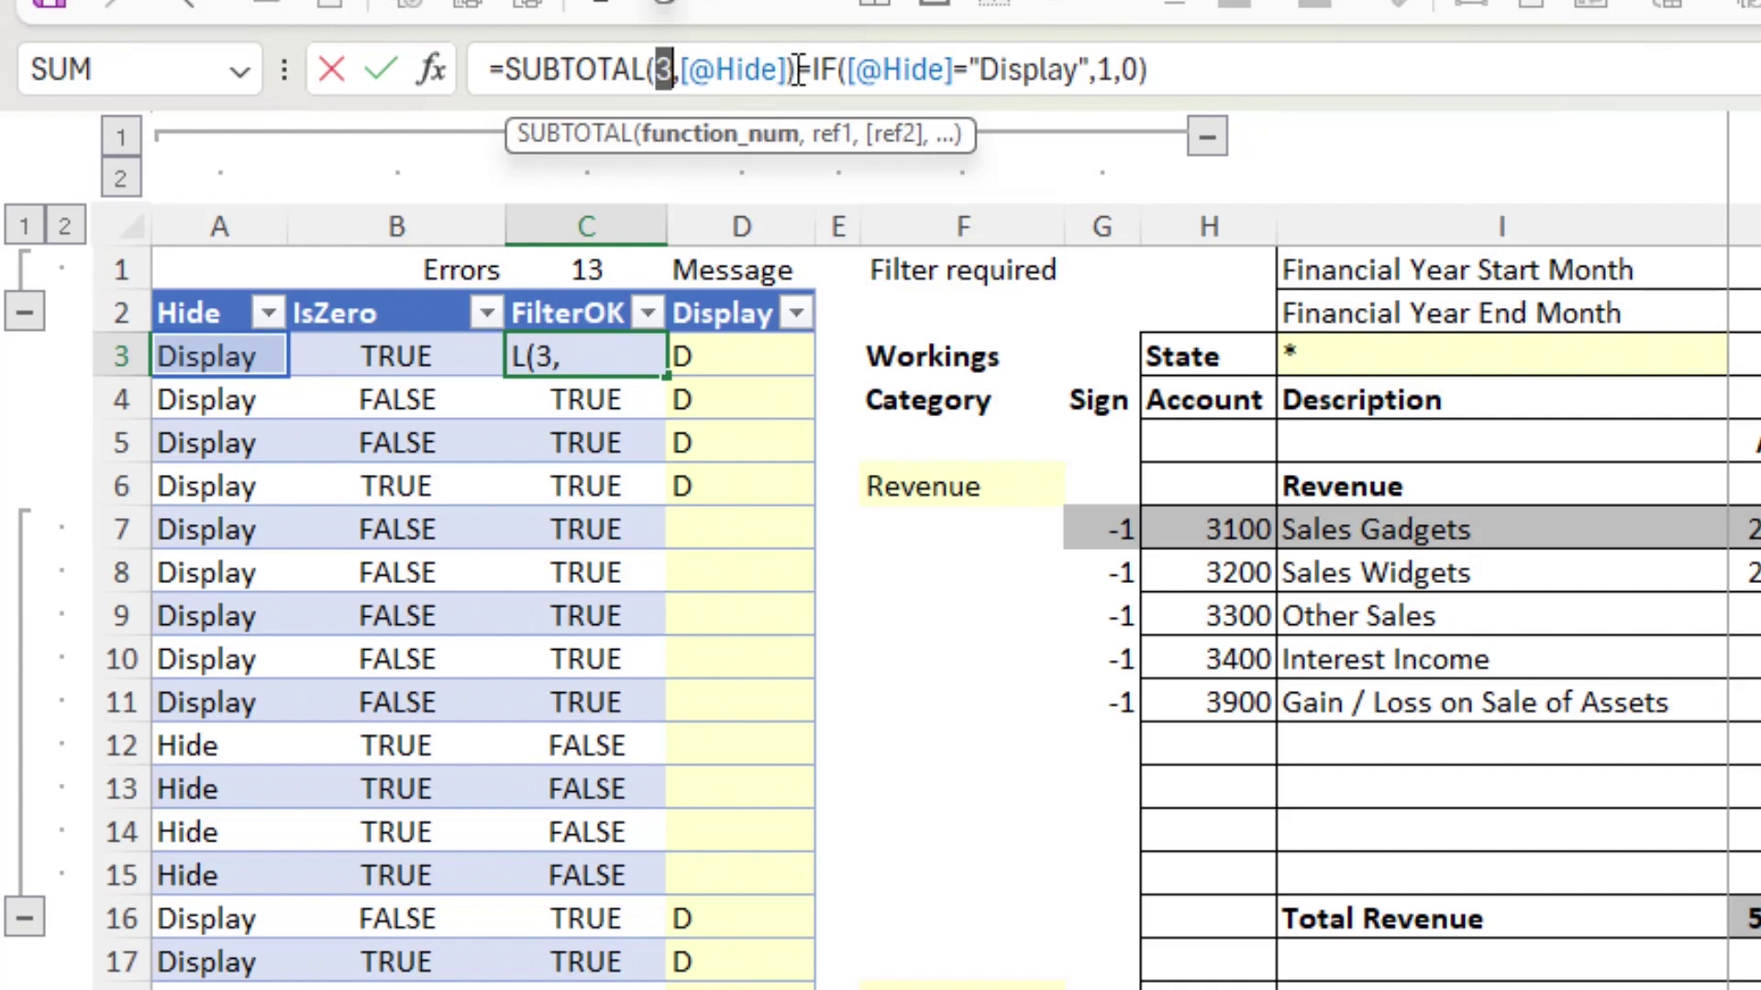
left_click_drag(795, 69, 681, 69)
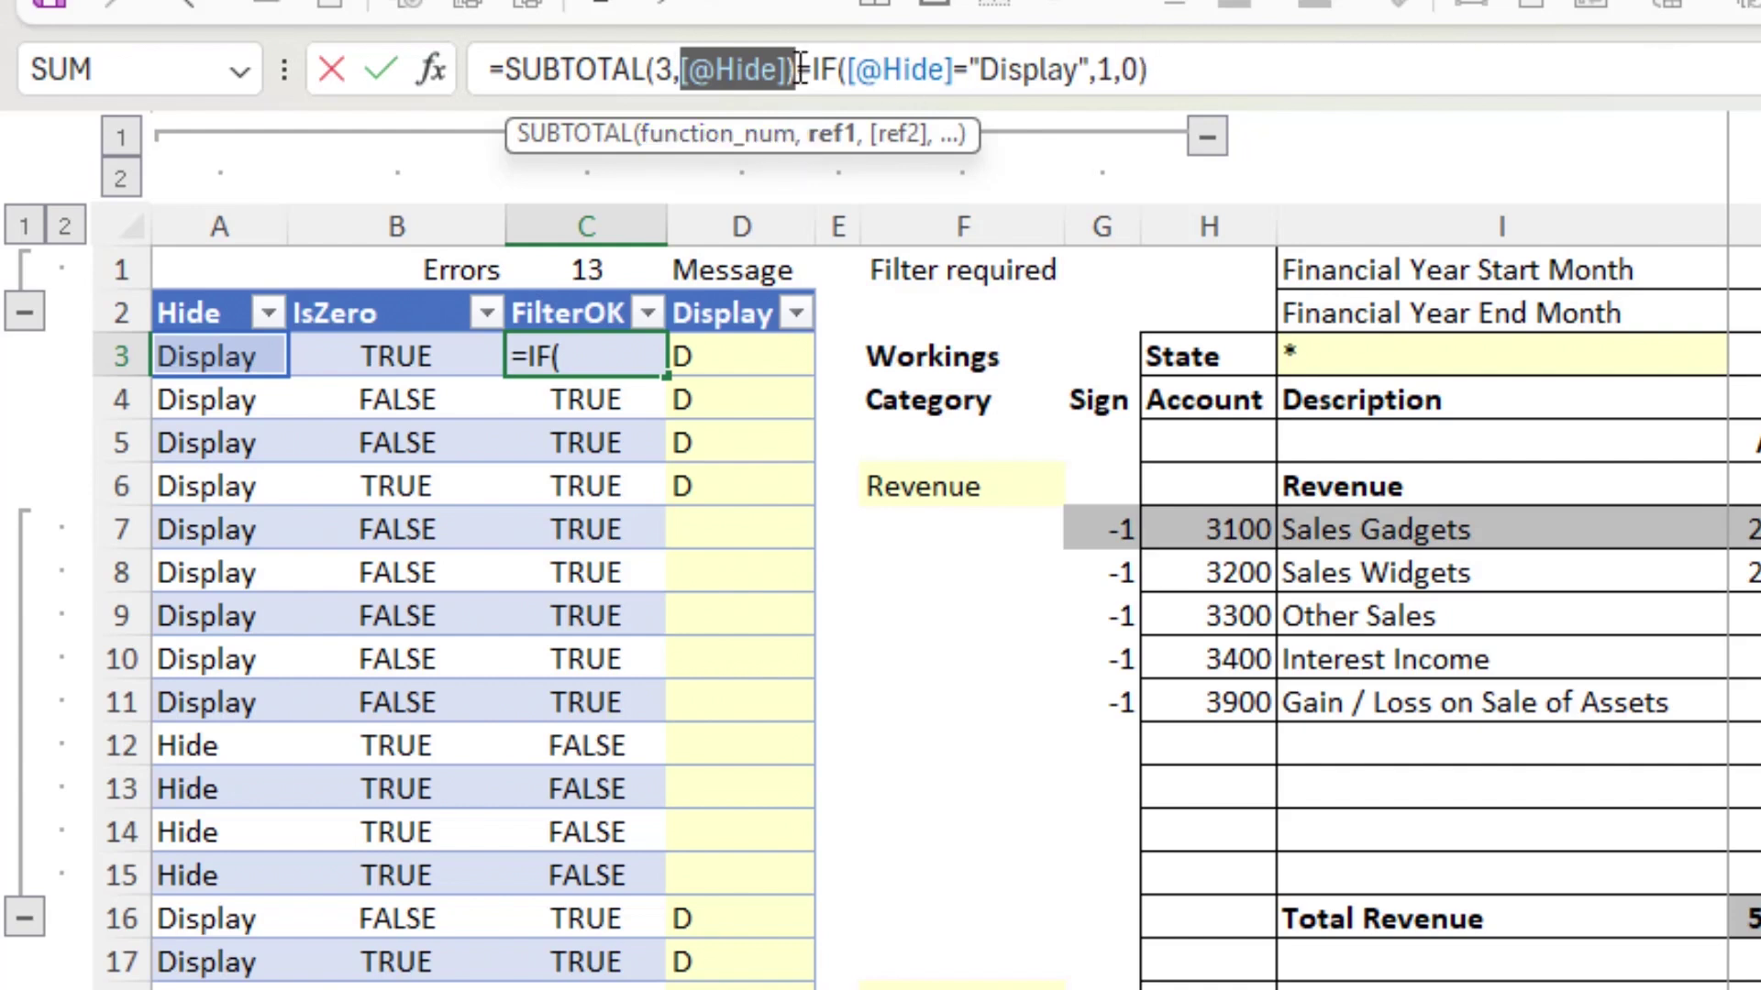
left_click_drag(847, 65, 1082, 62)
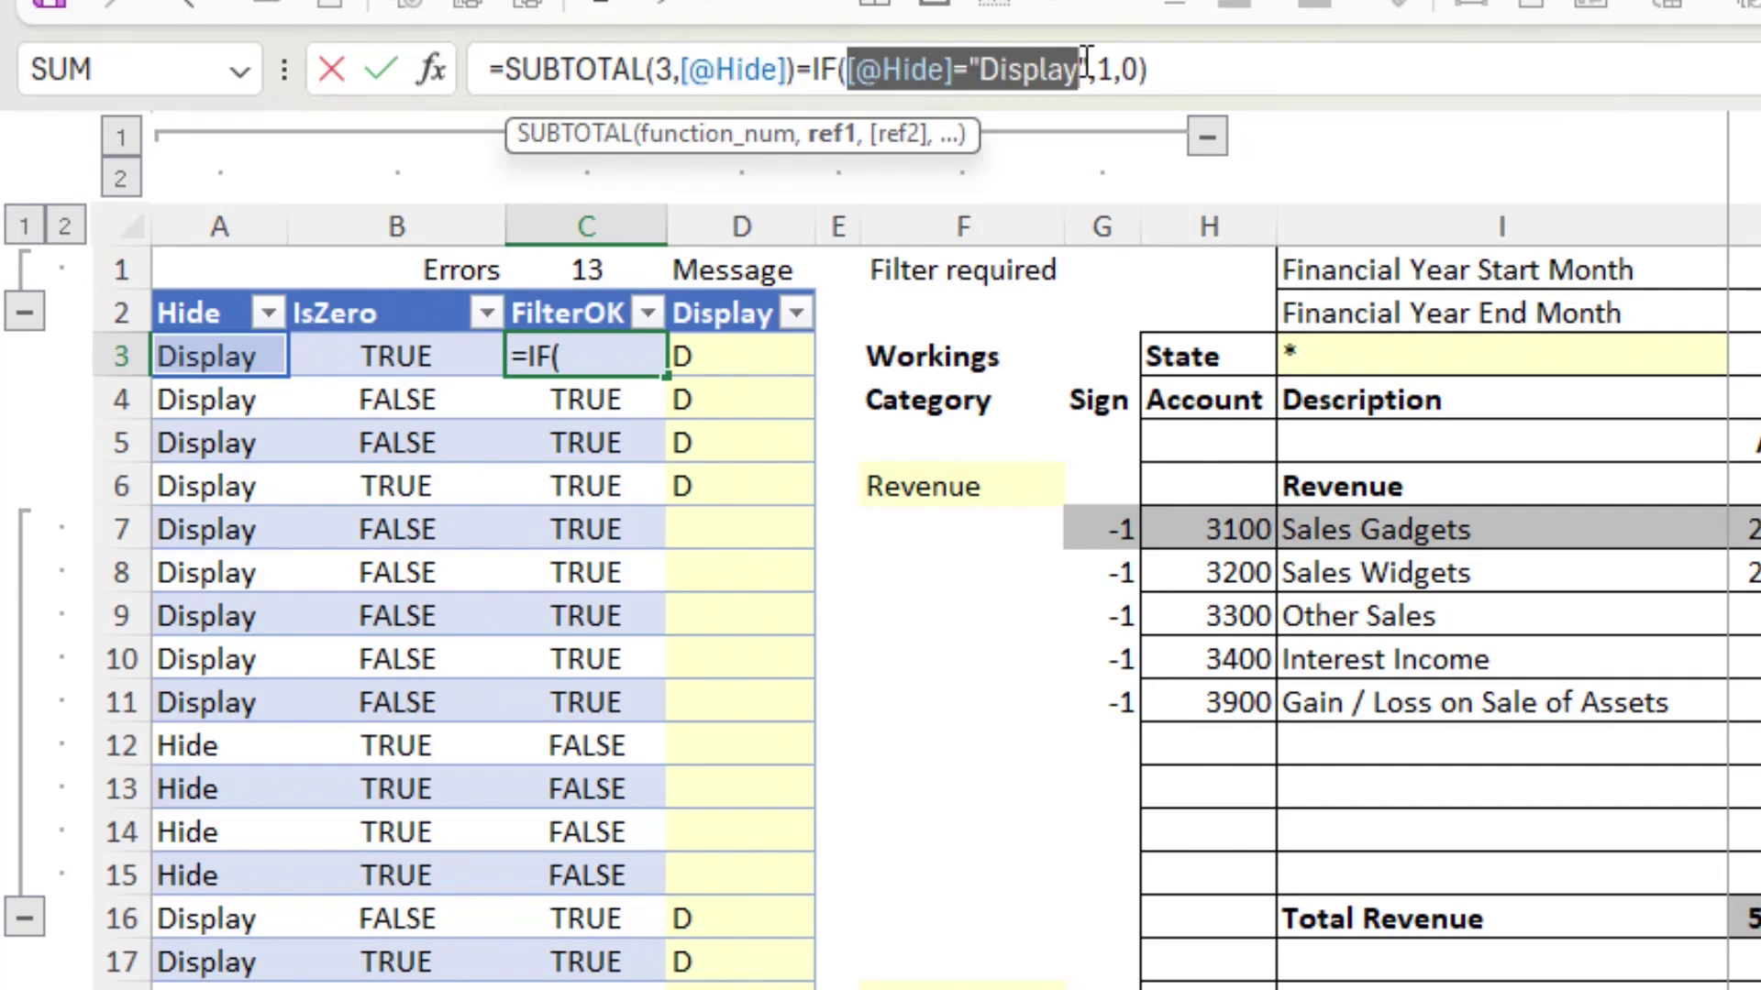
left_click(1105, 69)
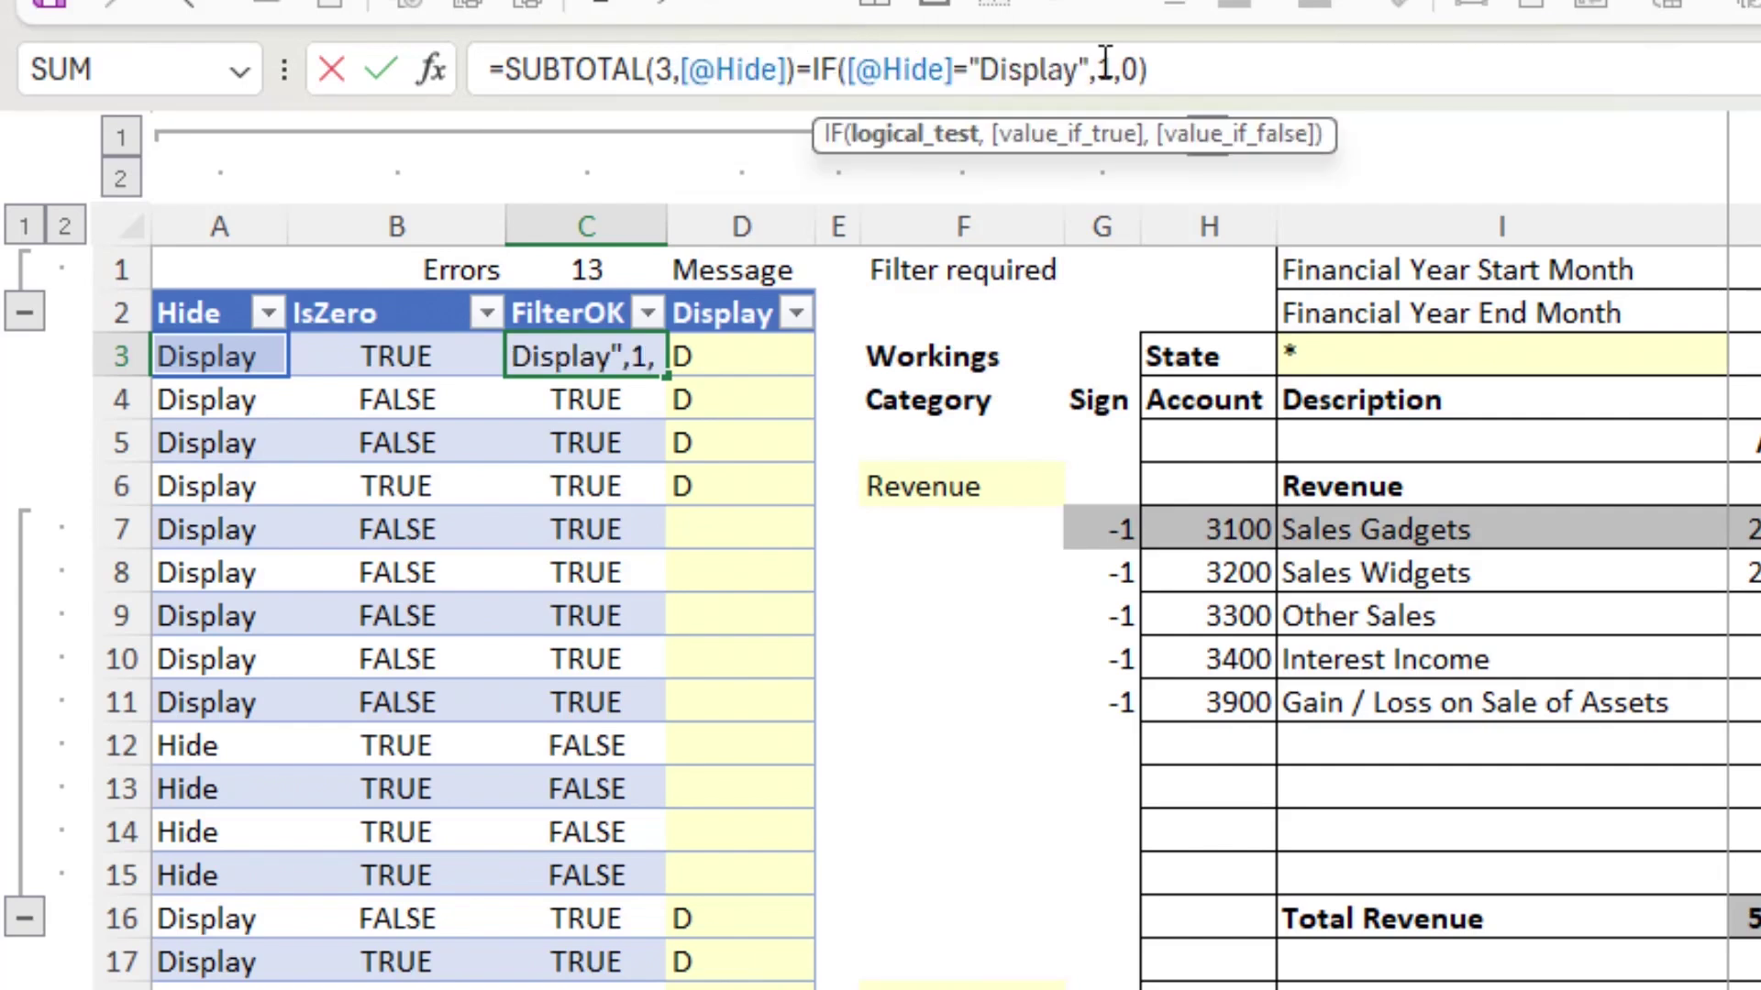
double_click(1105, 69)
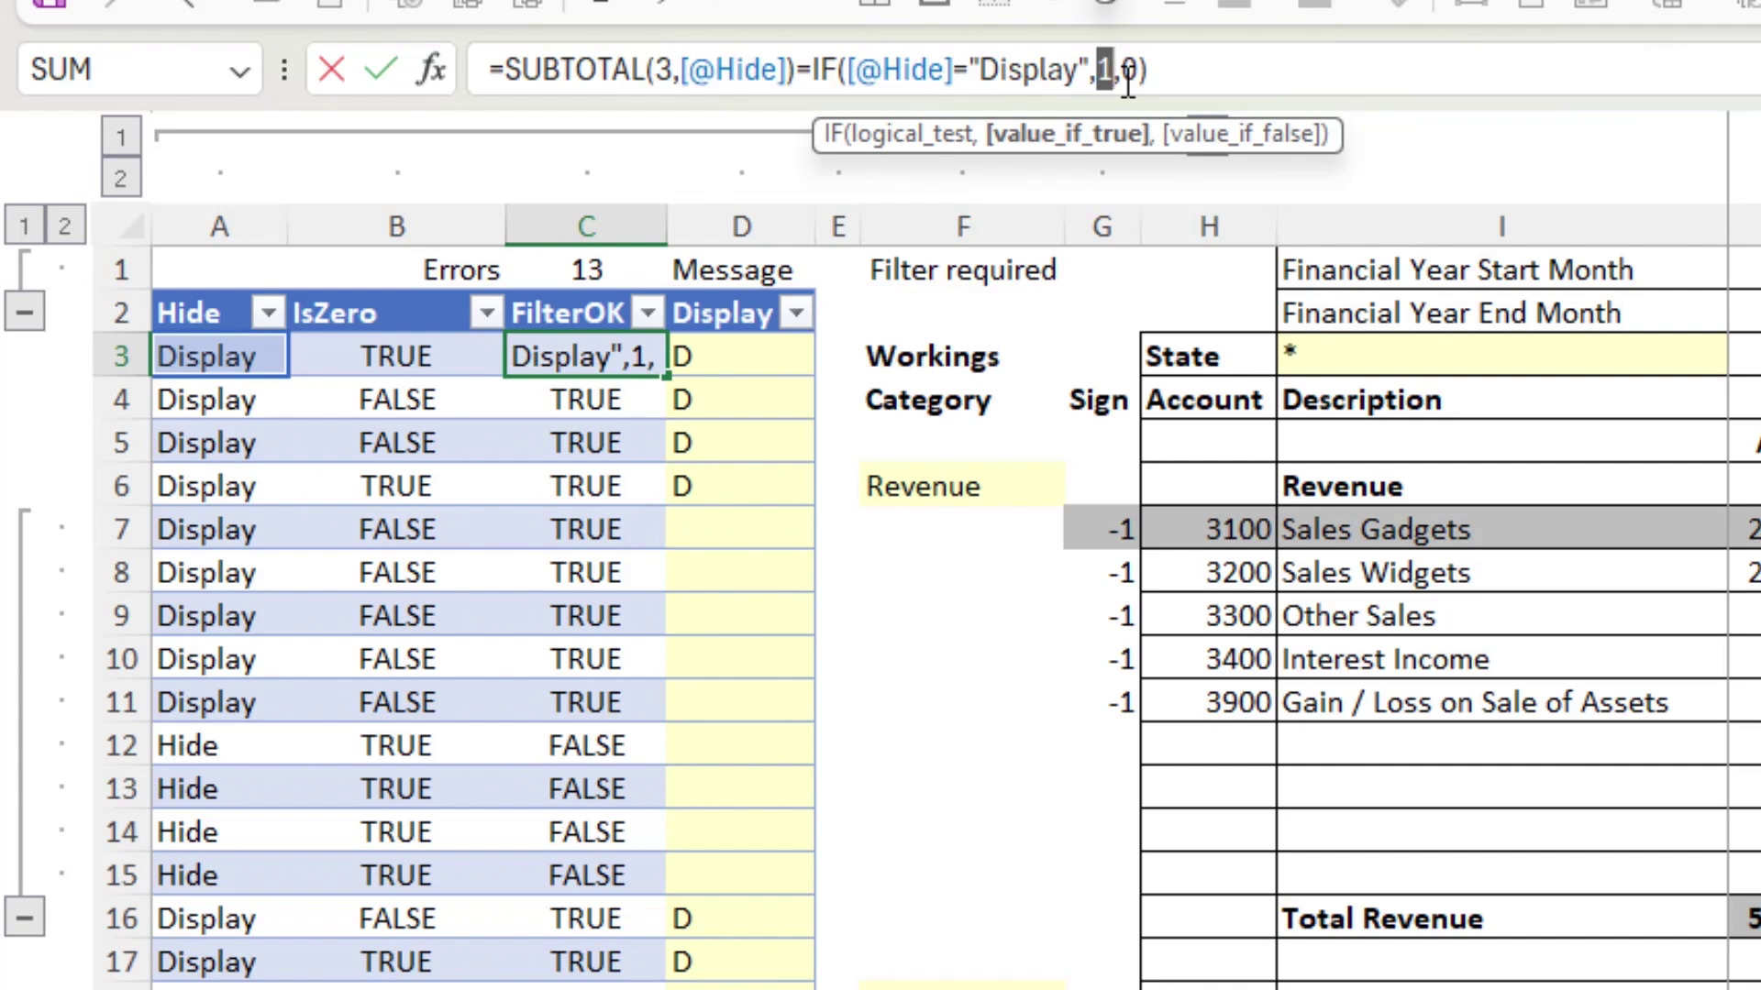
left_click_drag(1113, 71, 1171, 73)
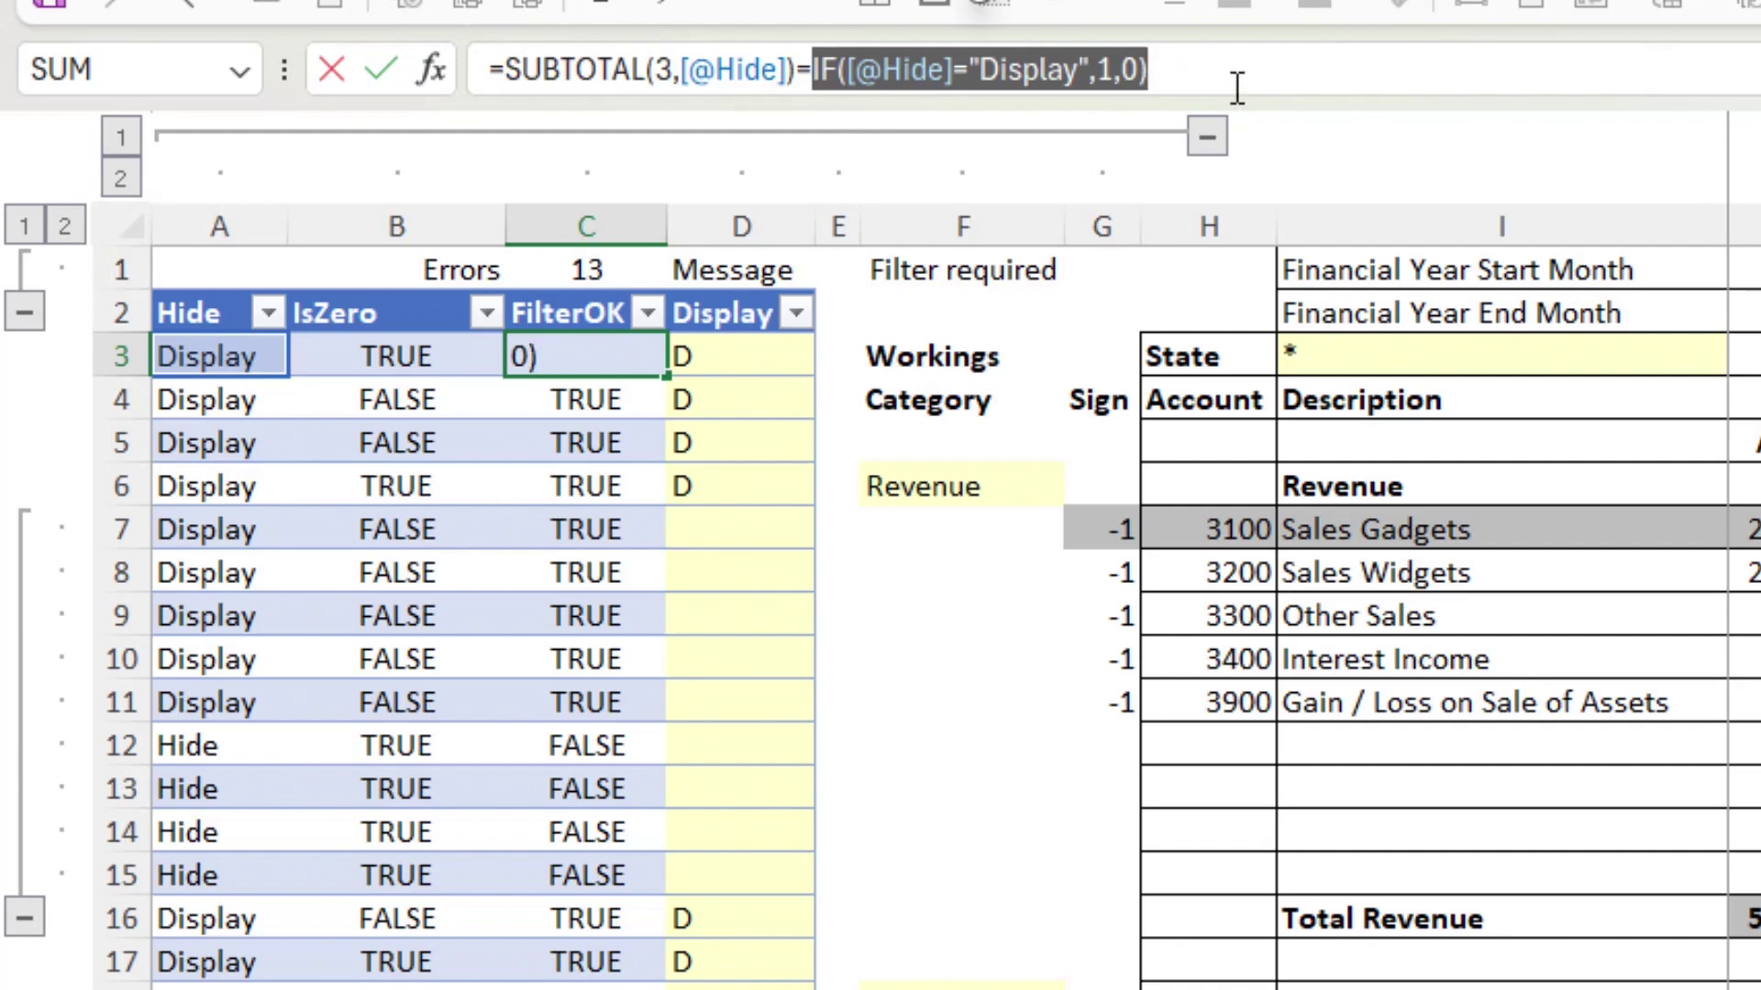
key("Escape")
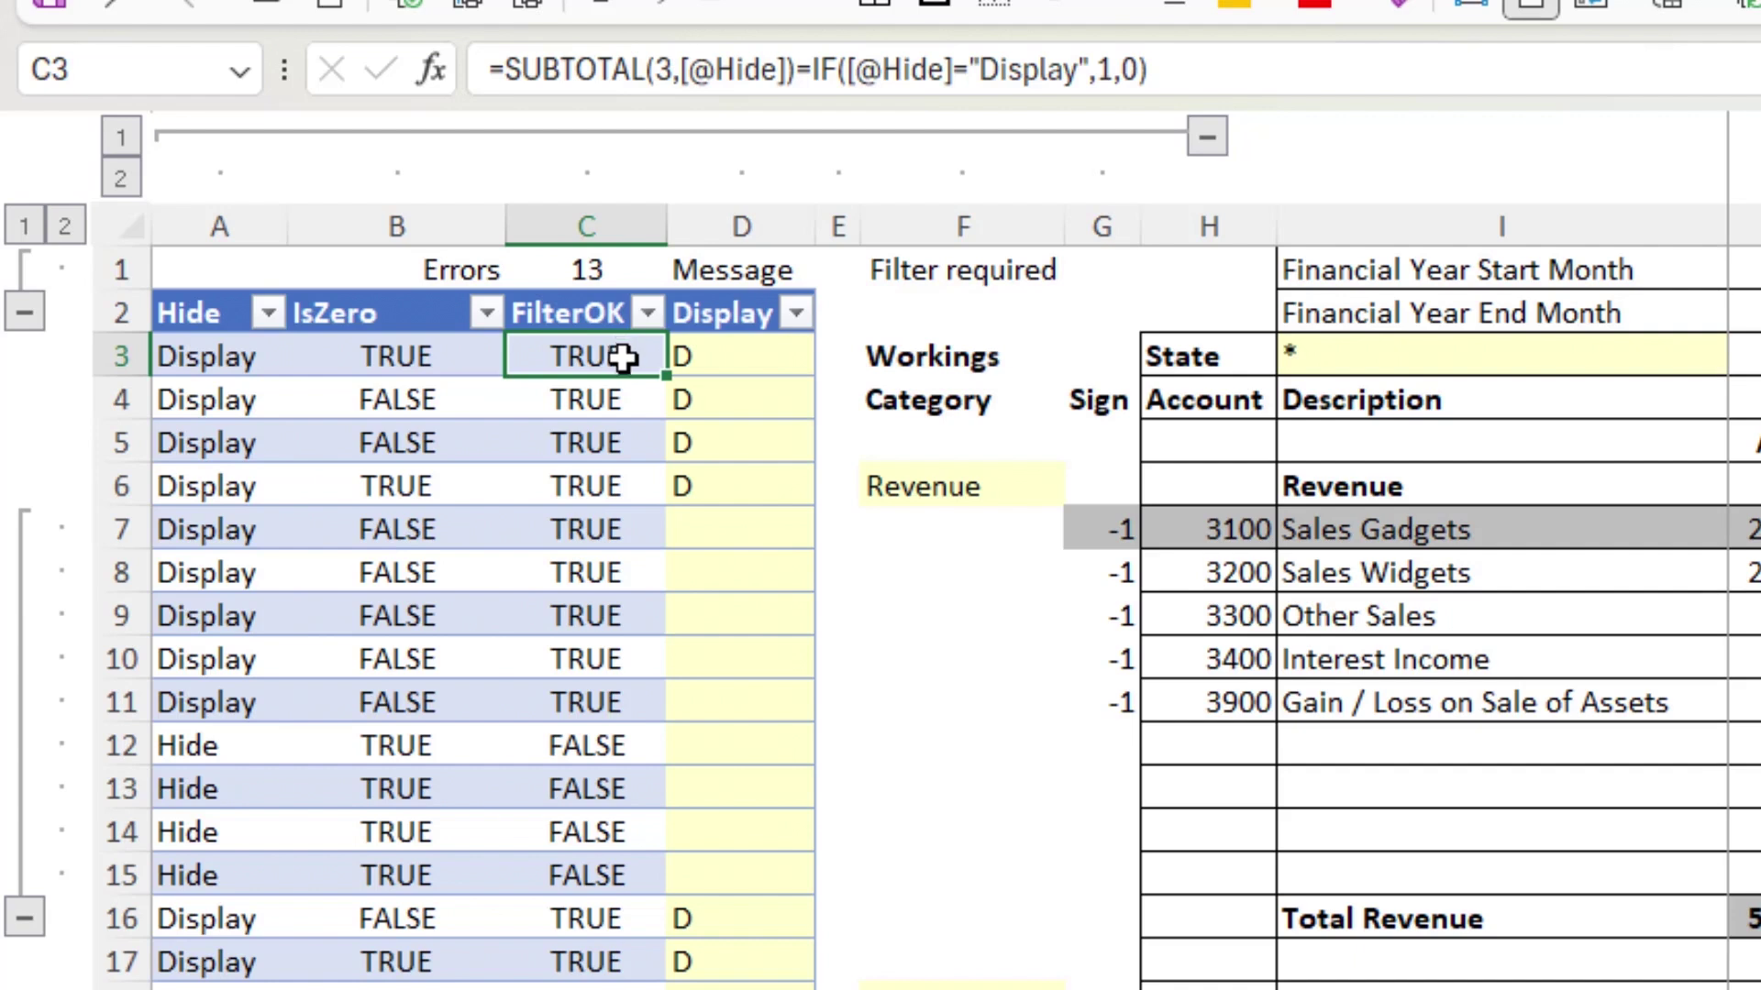
- Compare the FilterOK values in C12 to C15 for the Hide rows with those of the Display rows in C3 and C16
left_click_drag(596, 744, 609, 830)
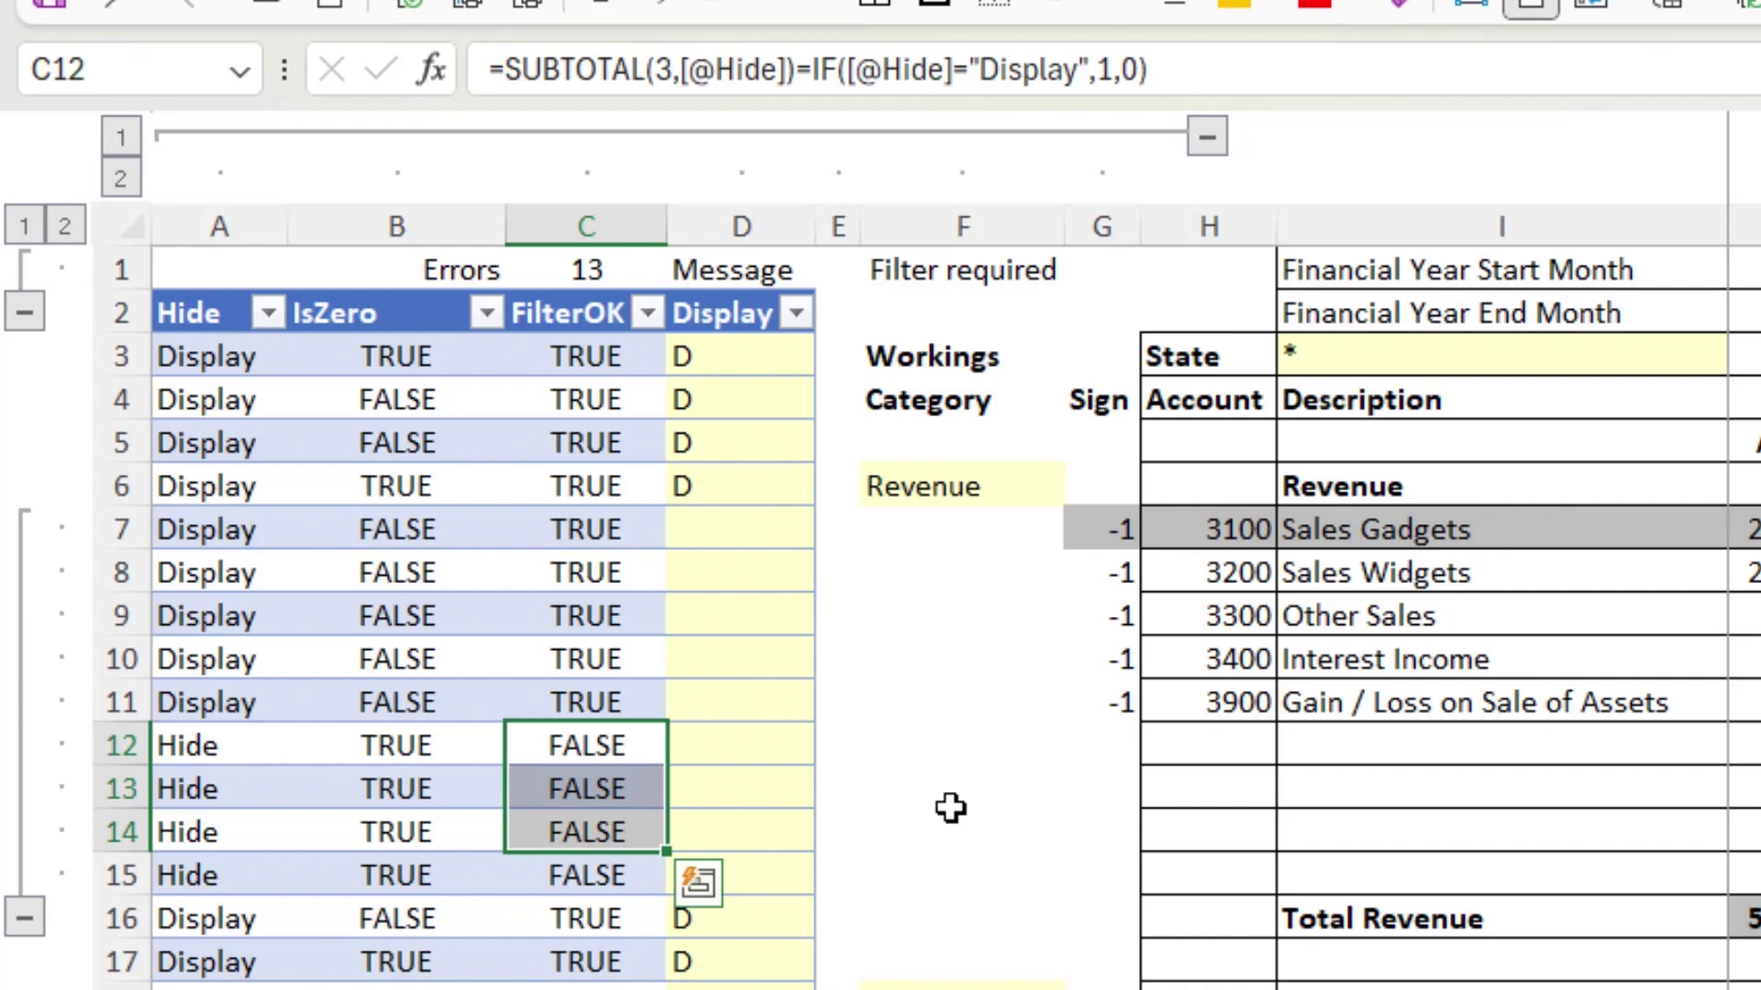
left_click(580, 917)
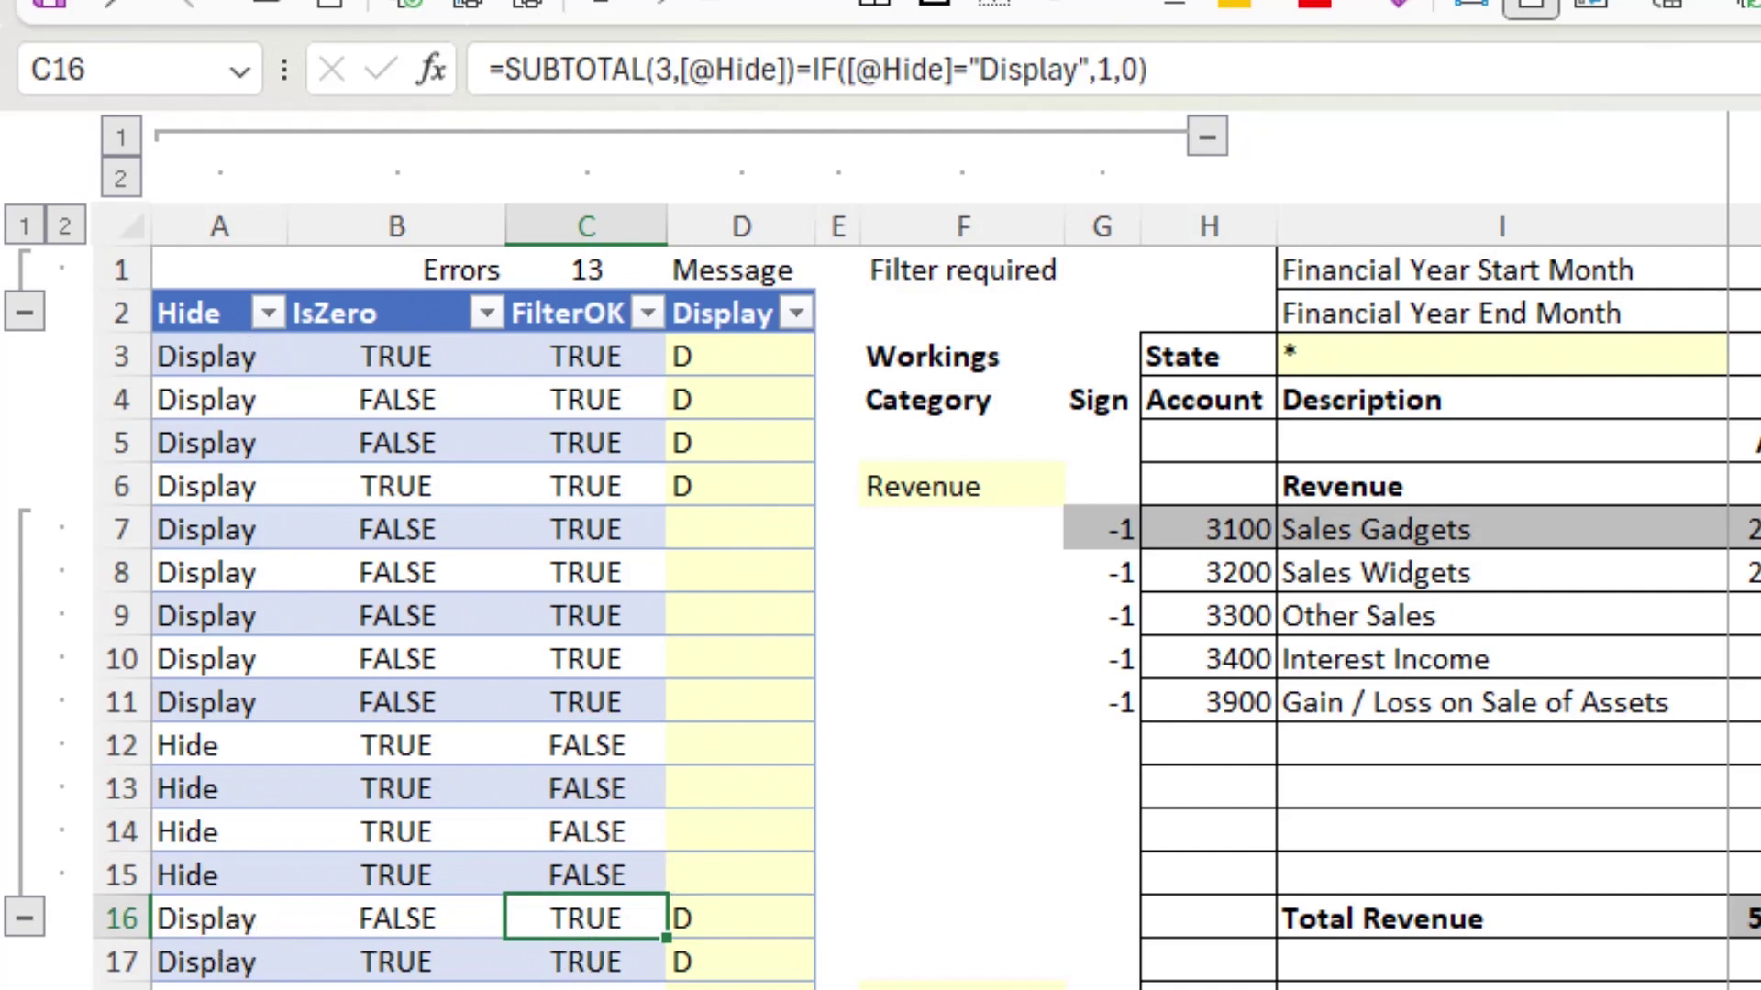
scroll(587, 606, "down", 5)
scroll(587, 606, "up", 5)
left_click(566, 354)
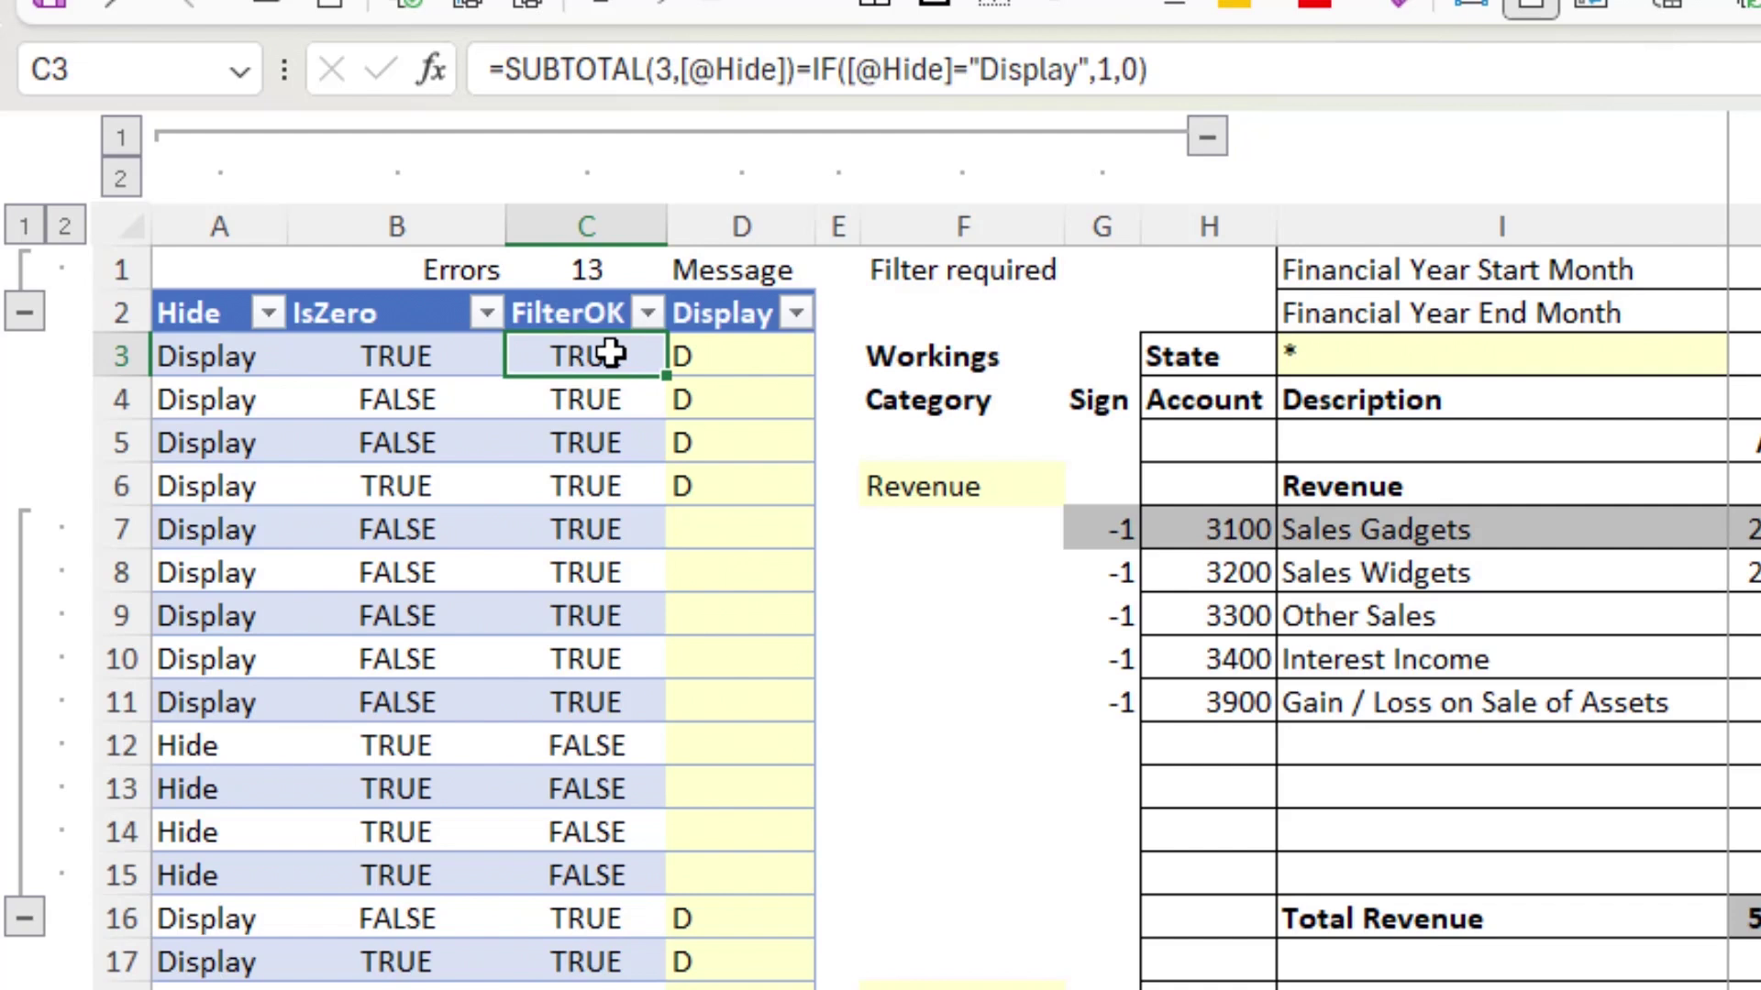
left_click(607, 734)
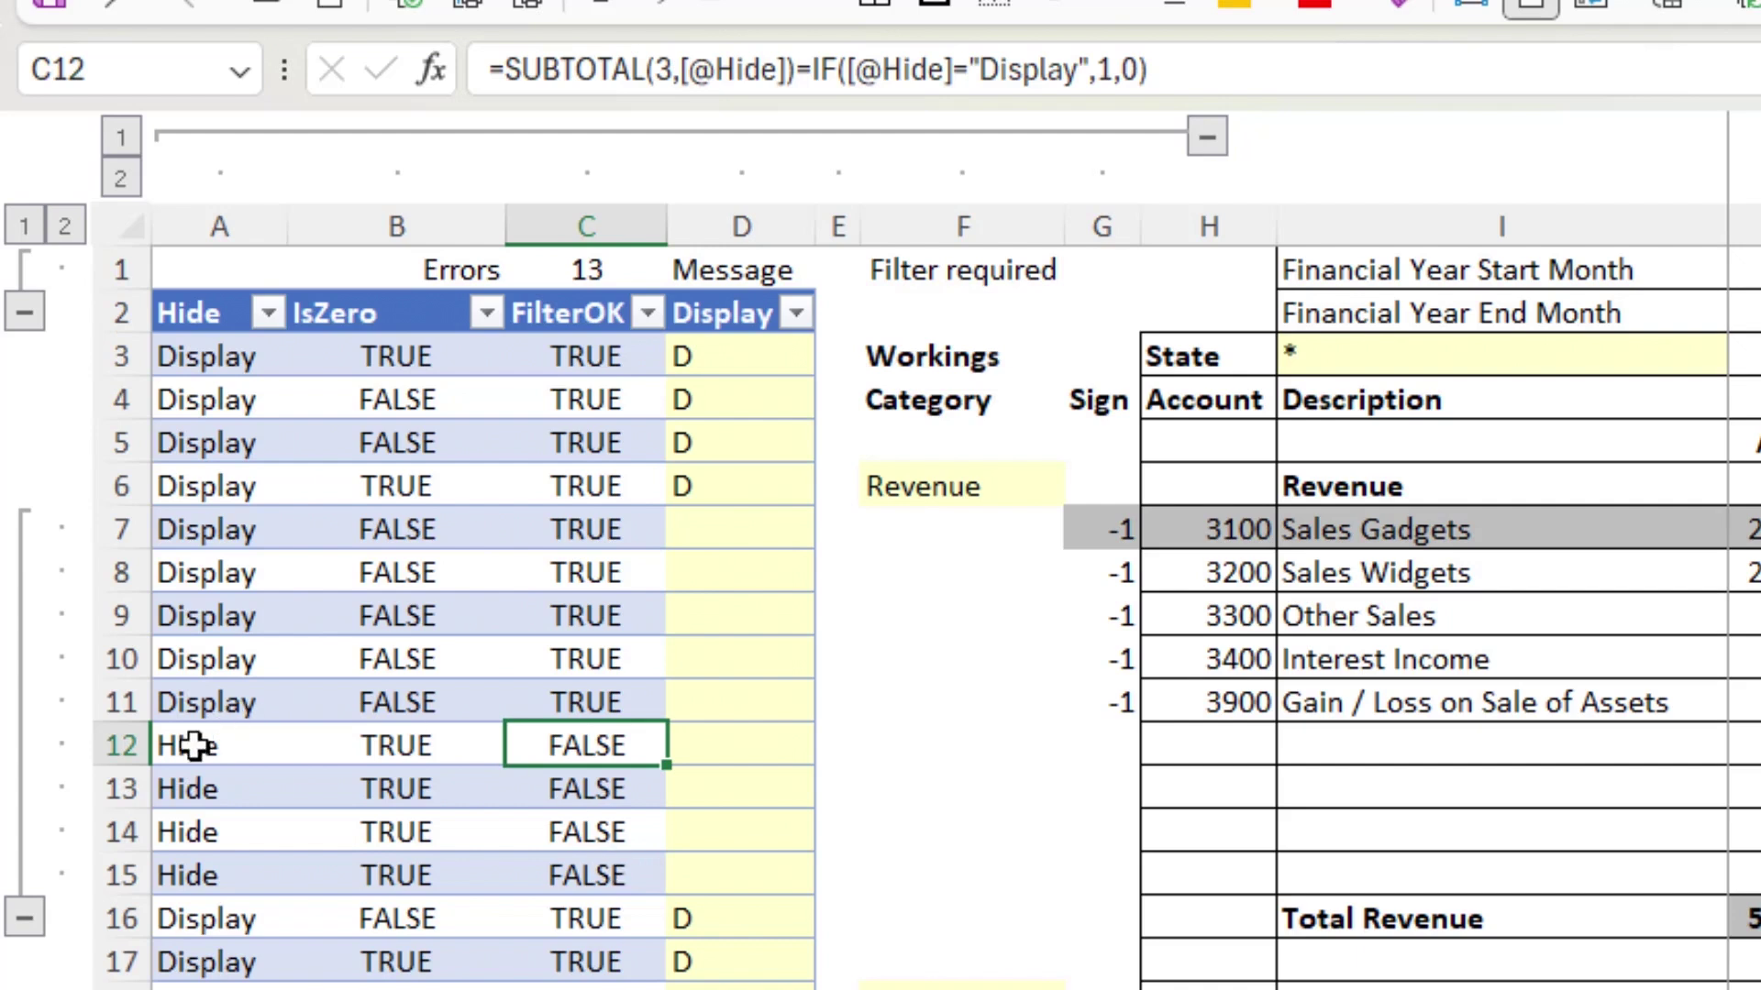
left_click(125, 746)
left_click_drag(129, 752, 126, 873)
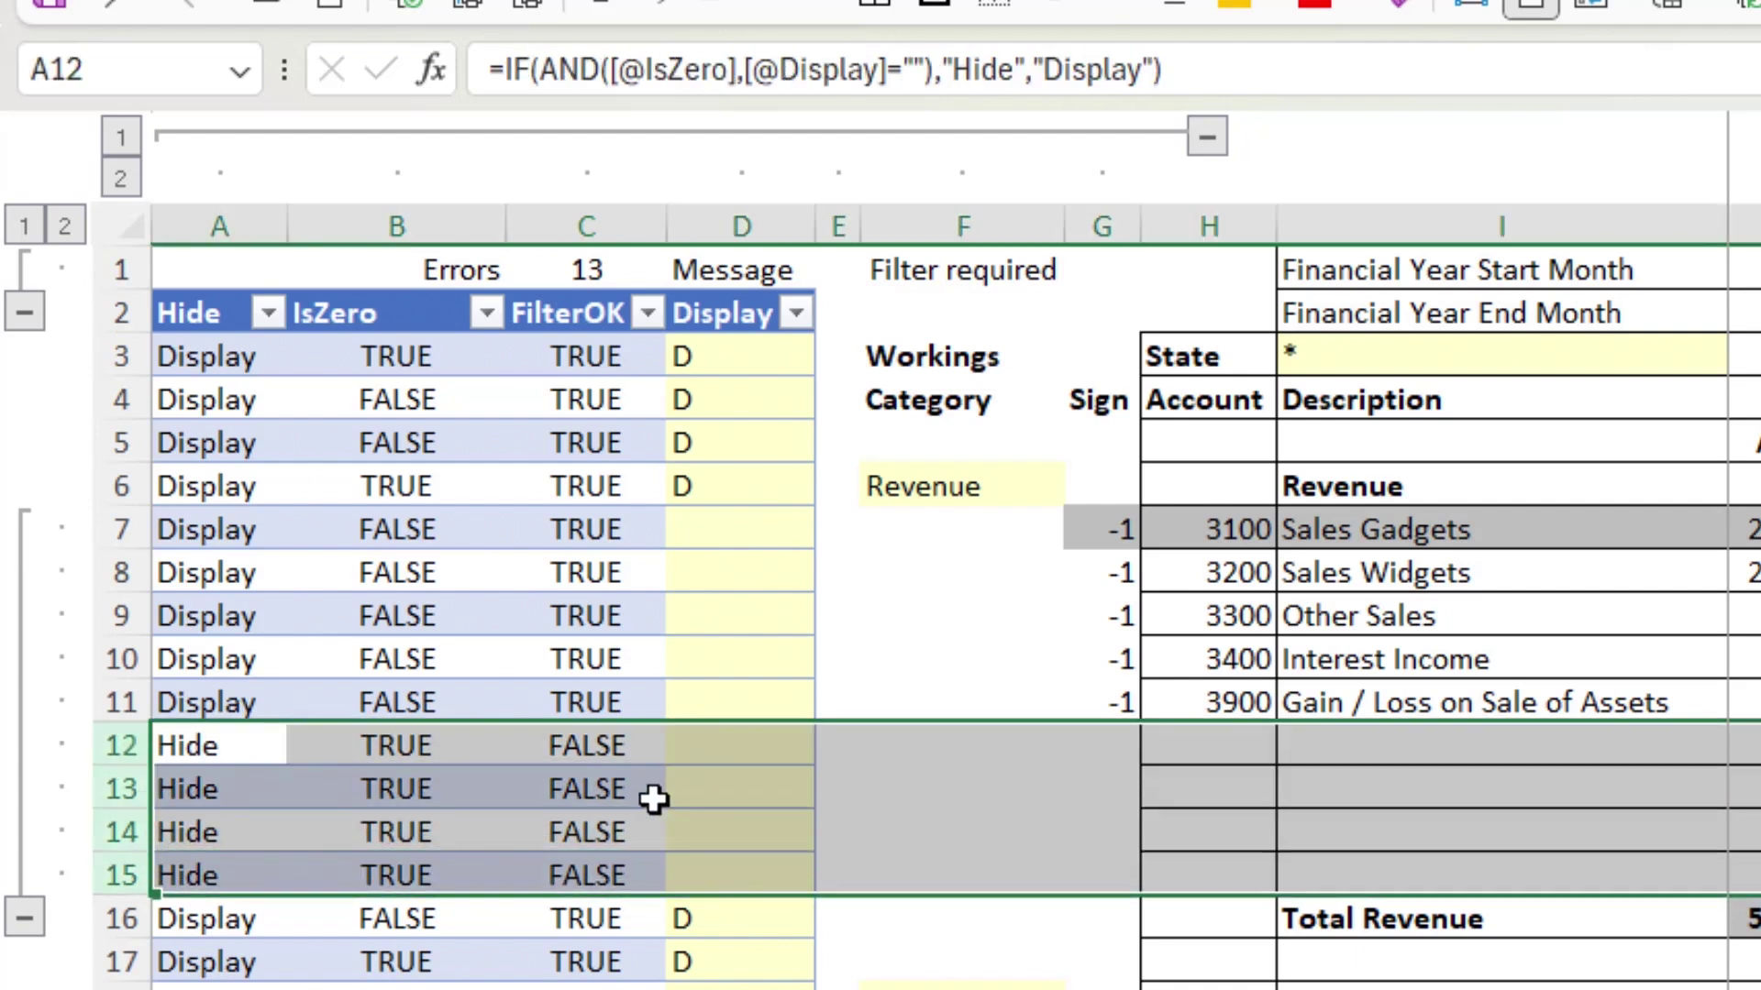
left_click(598, 747)
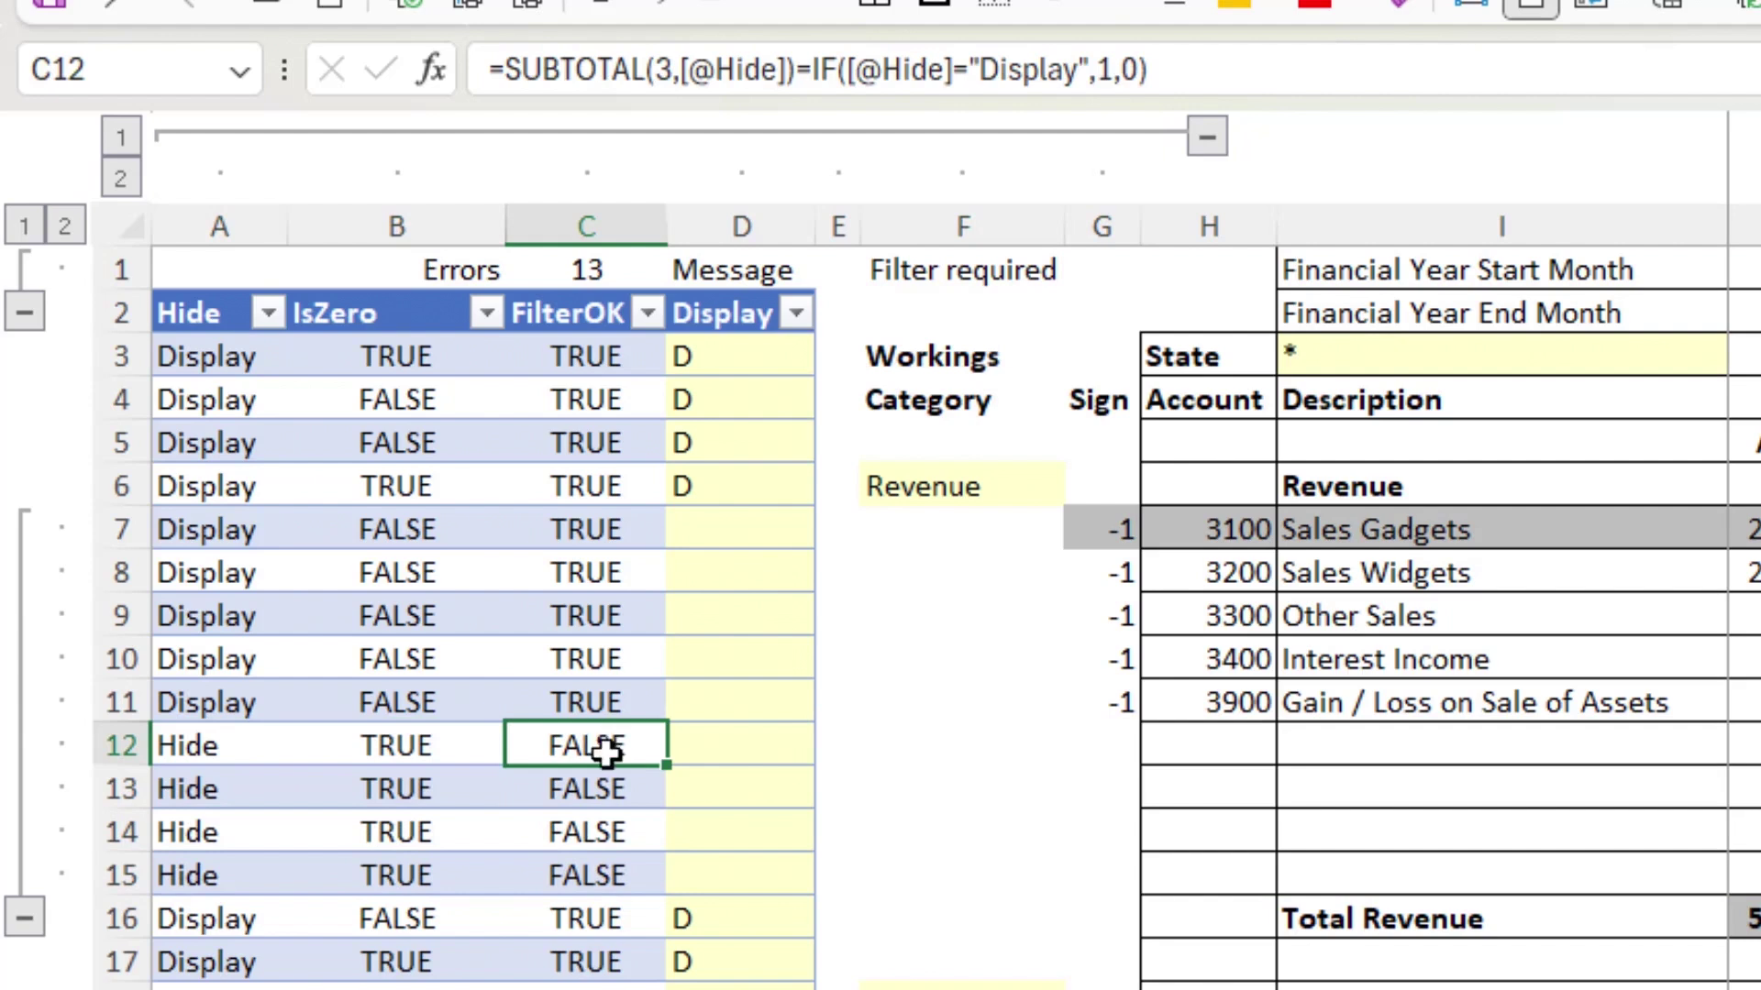
- Examine the COUNTIF formula in the Errors cell C1, including its tblDisplay[FilterOK] range and FALSE criterion
left_click(582, 268)
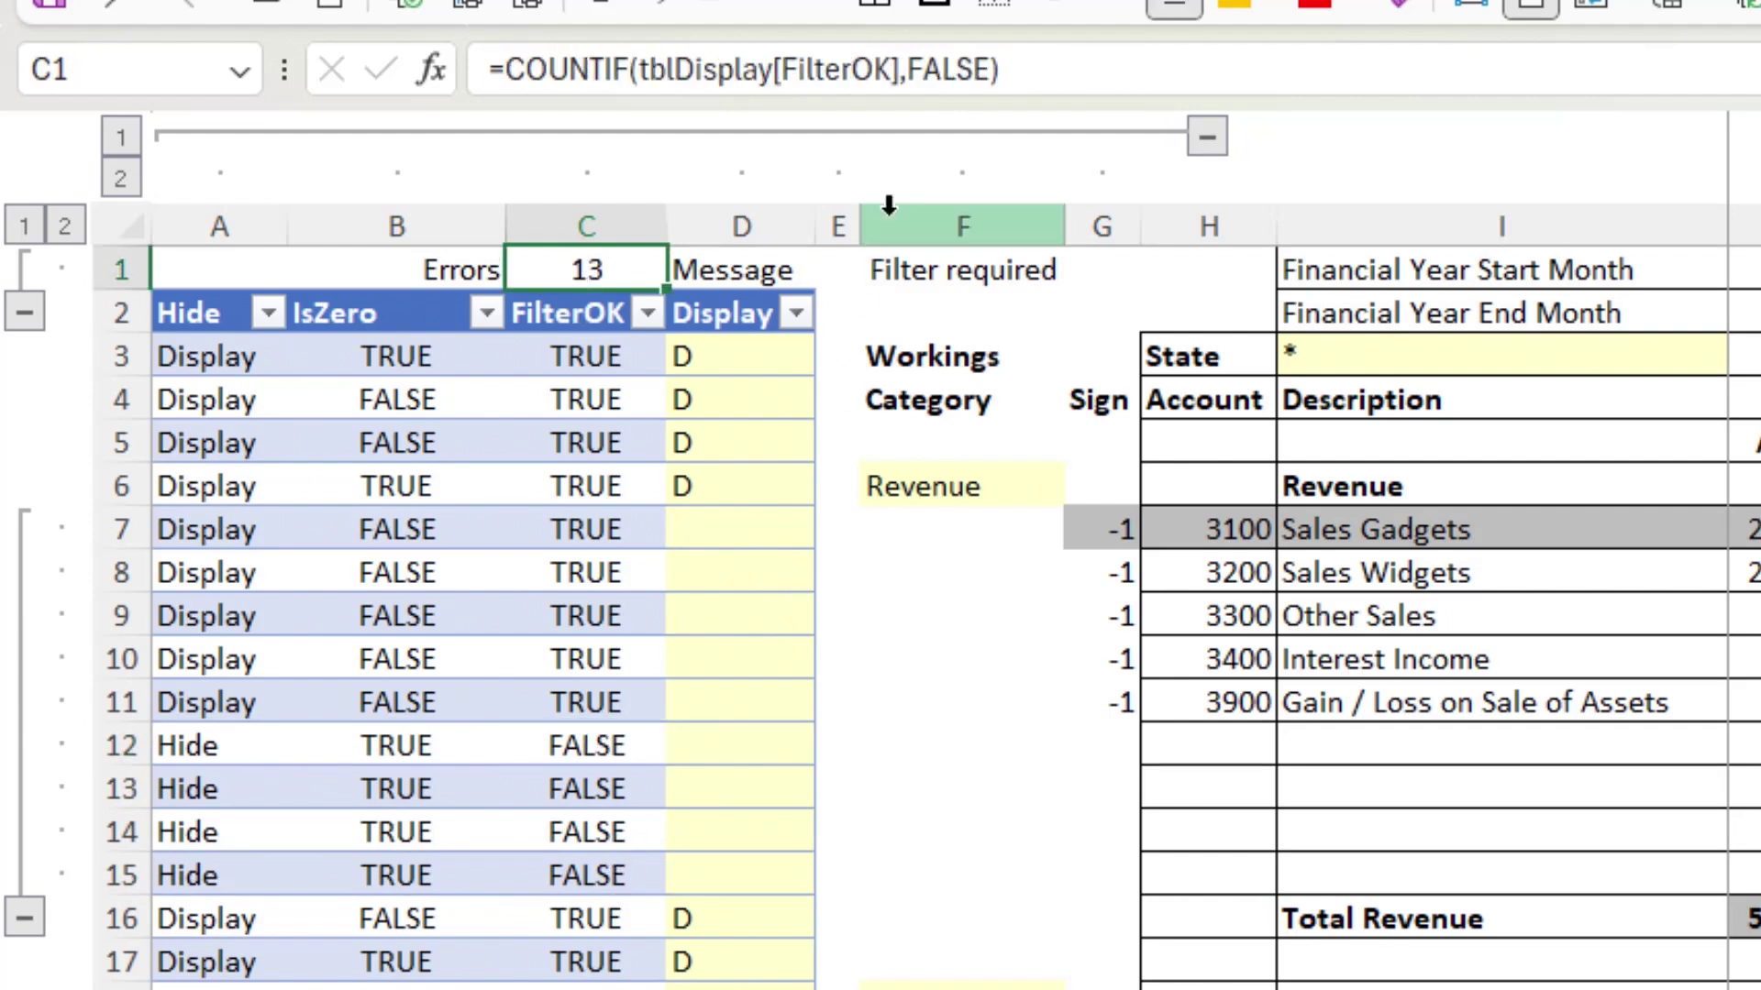
left_click_drag(990, 68, 490, 69)
left_click_drag(1016, 68, 429, 69)
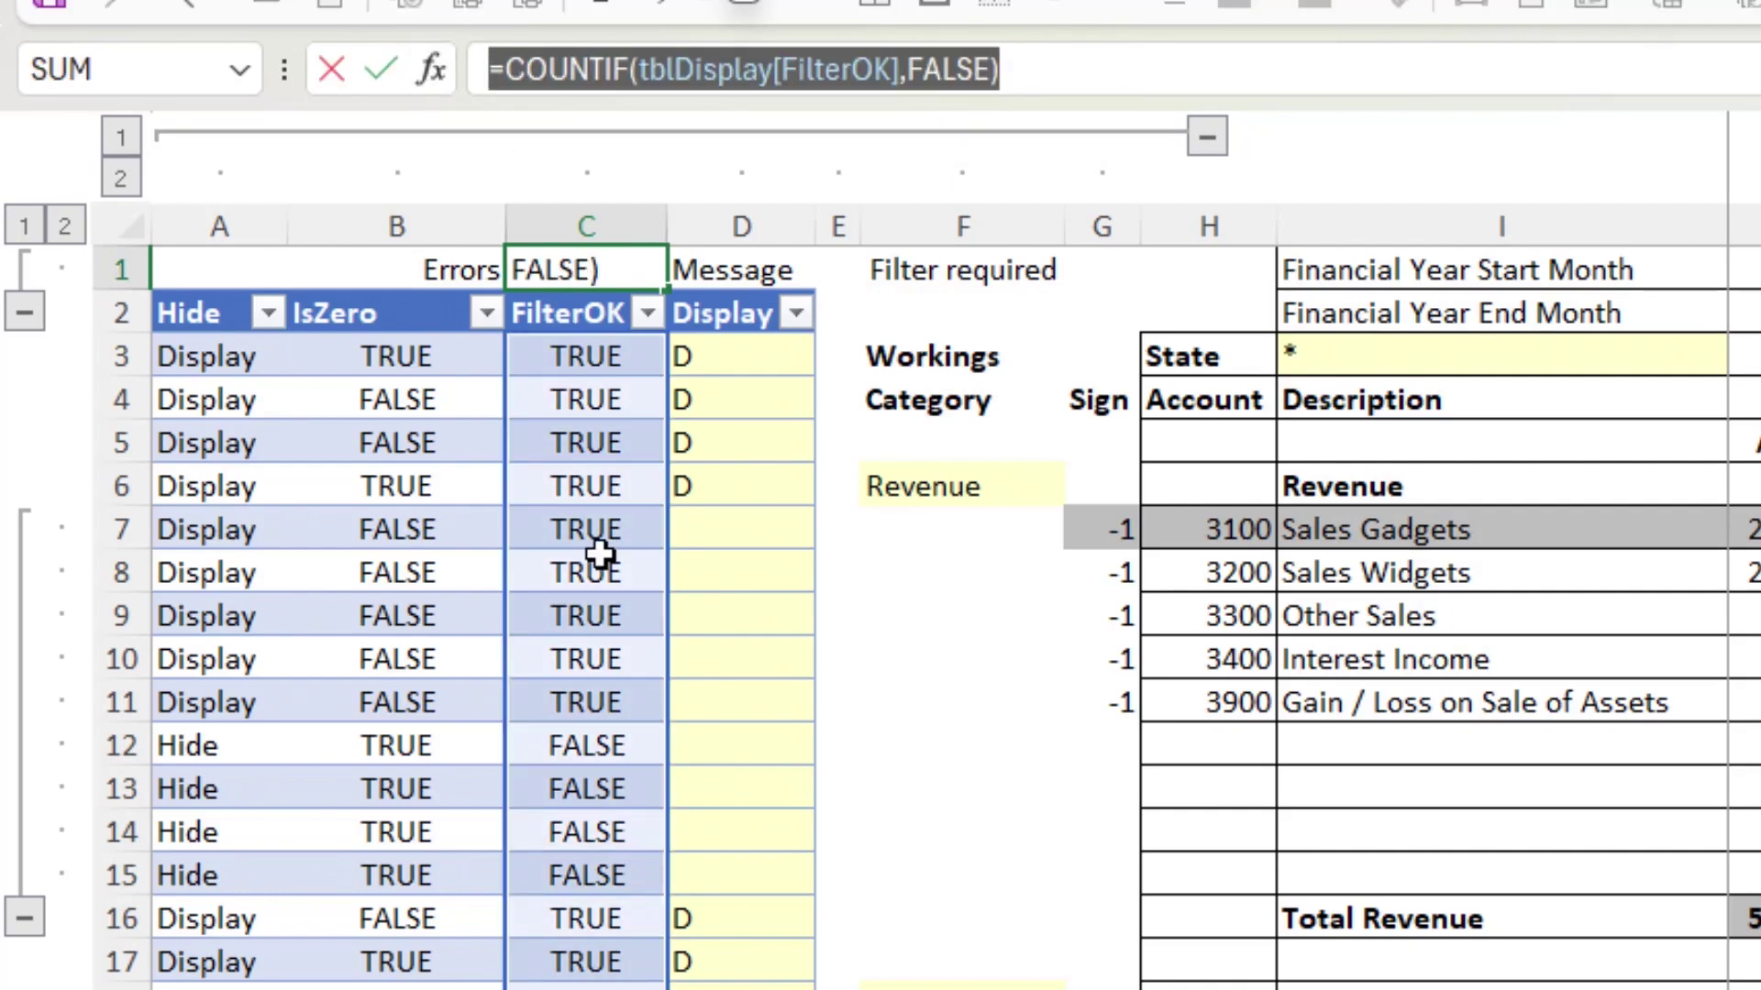
left_click(640, 70)
left_click_drag(640, 70, 902, 70)
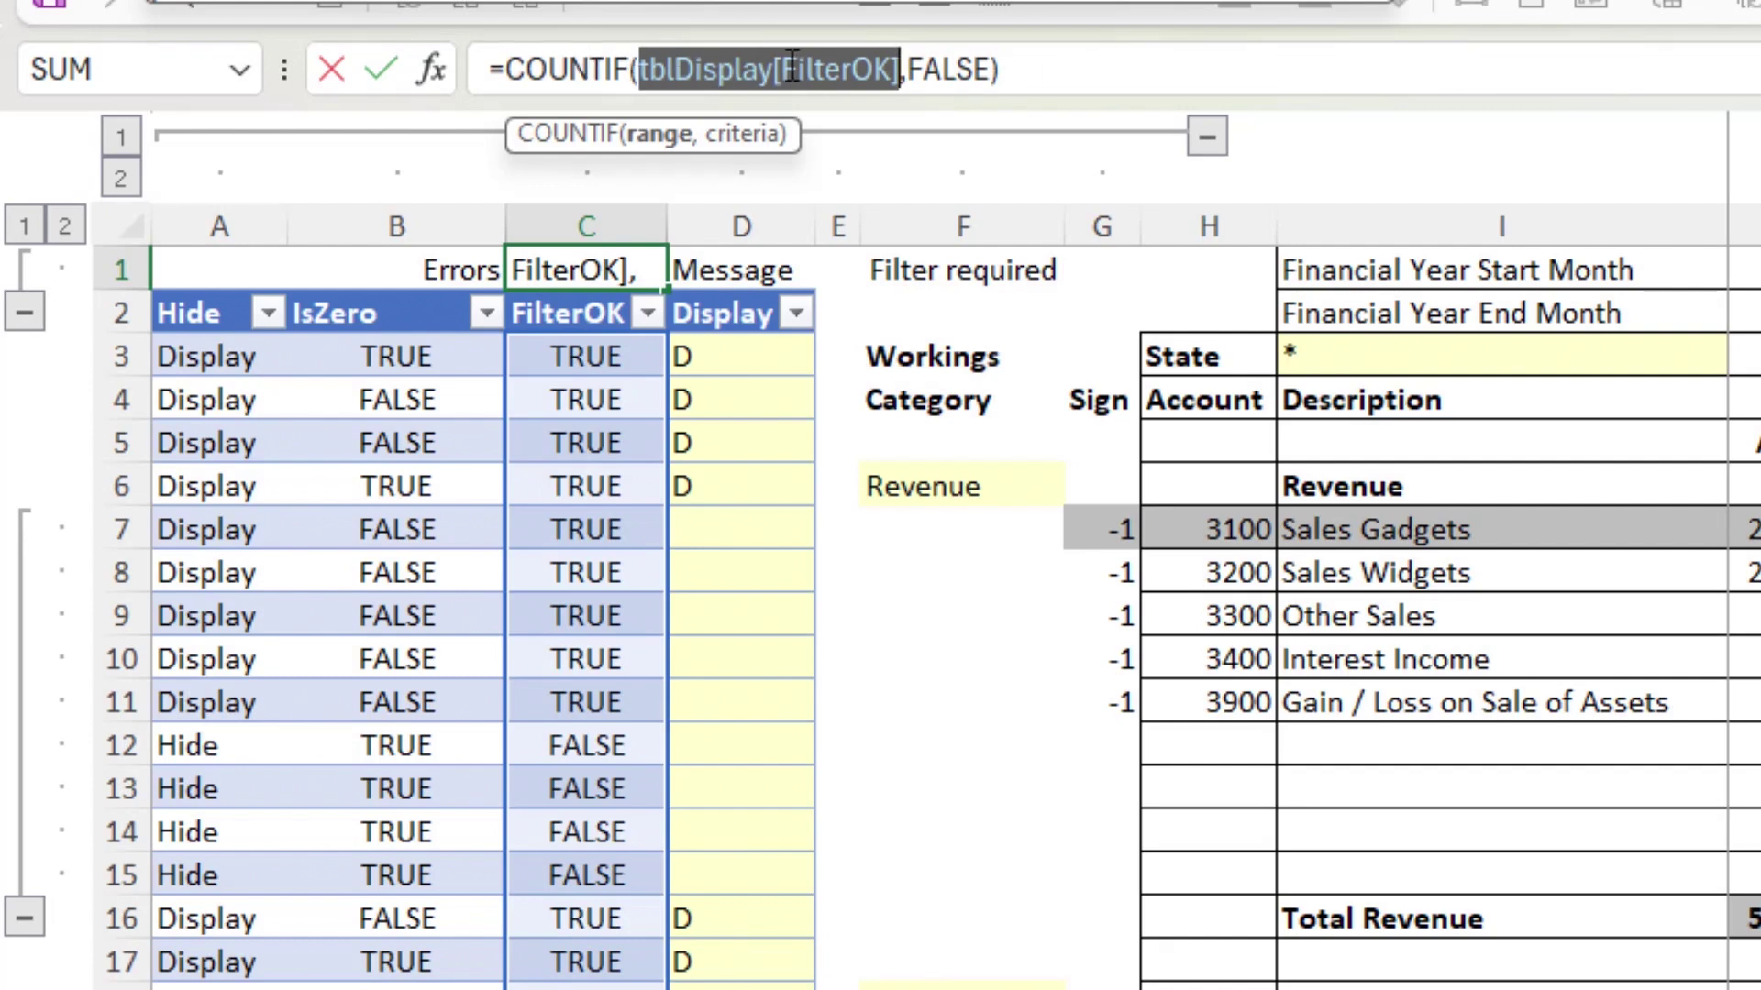
left_click(679, 69)
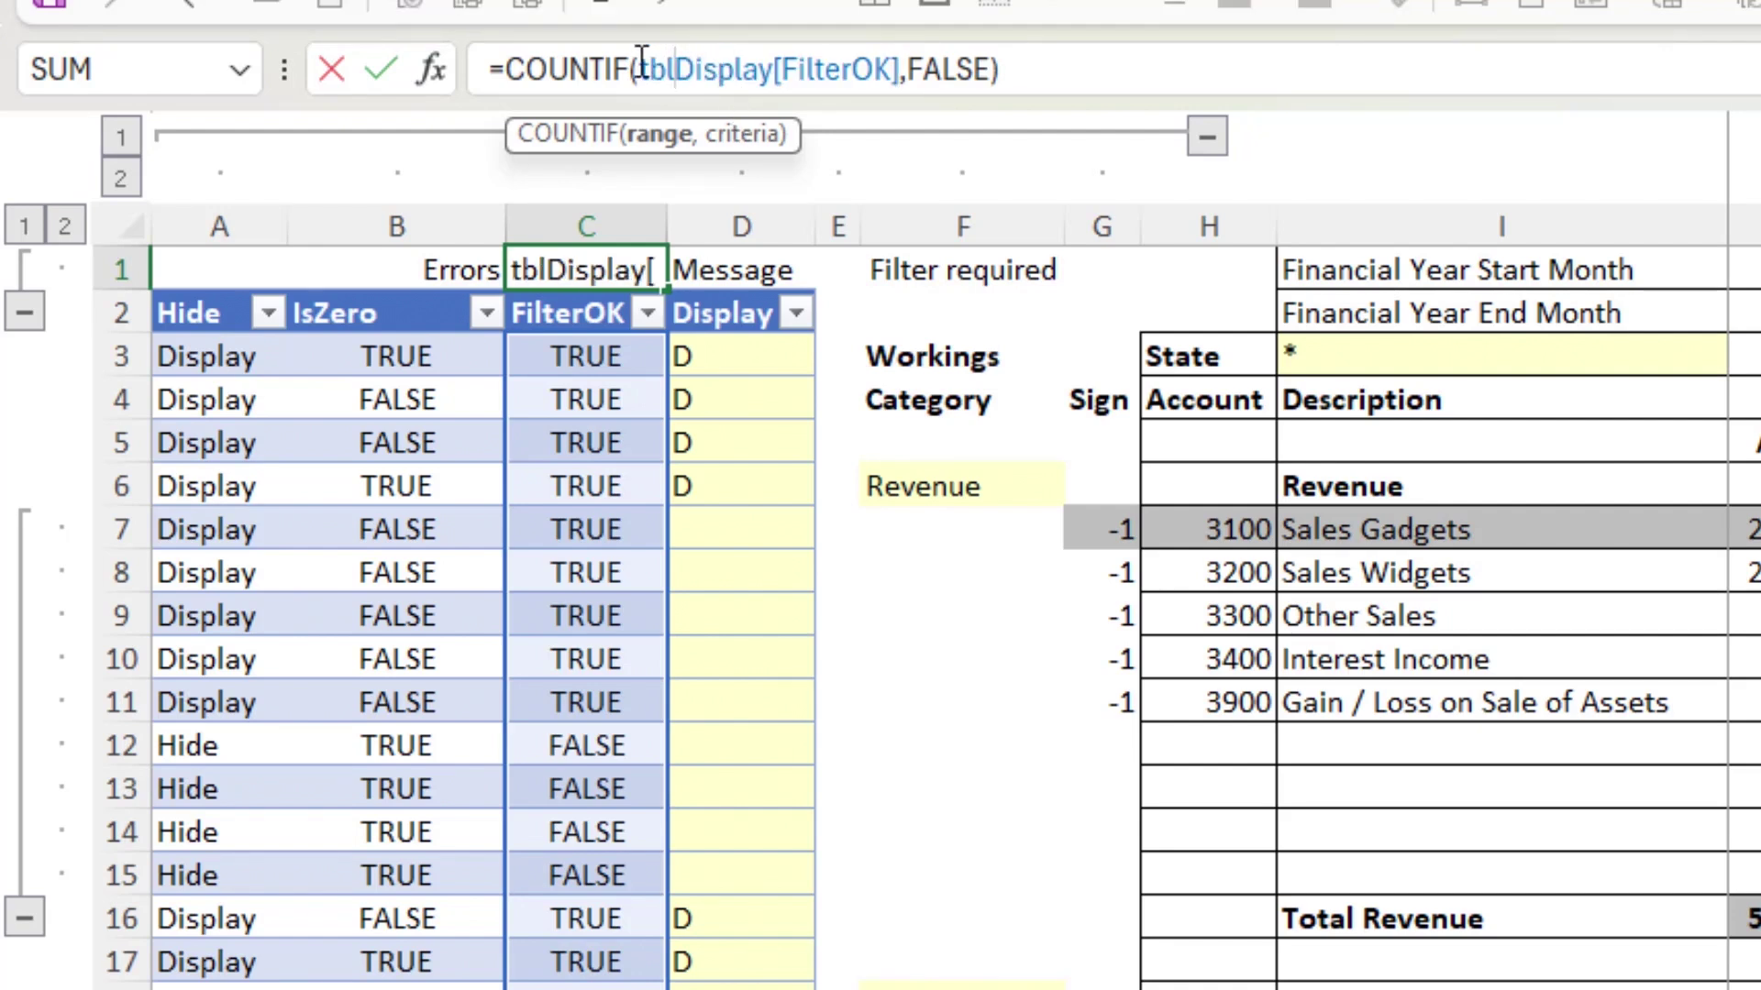
left_click_drag(640, 60, 739, 57)
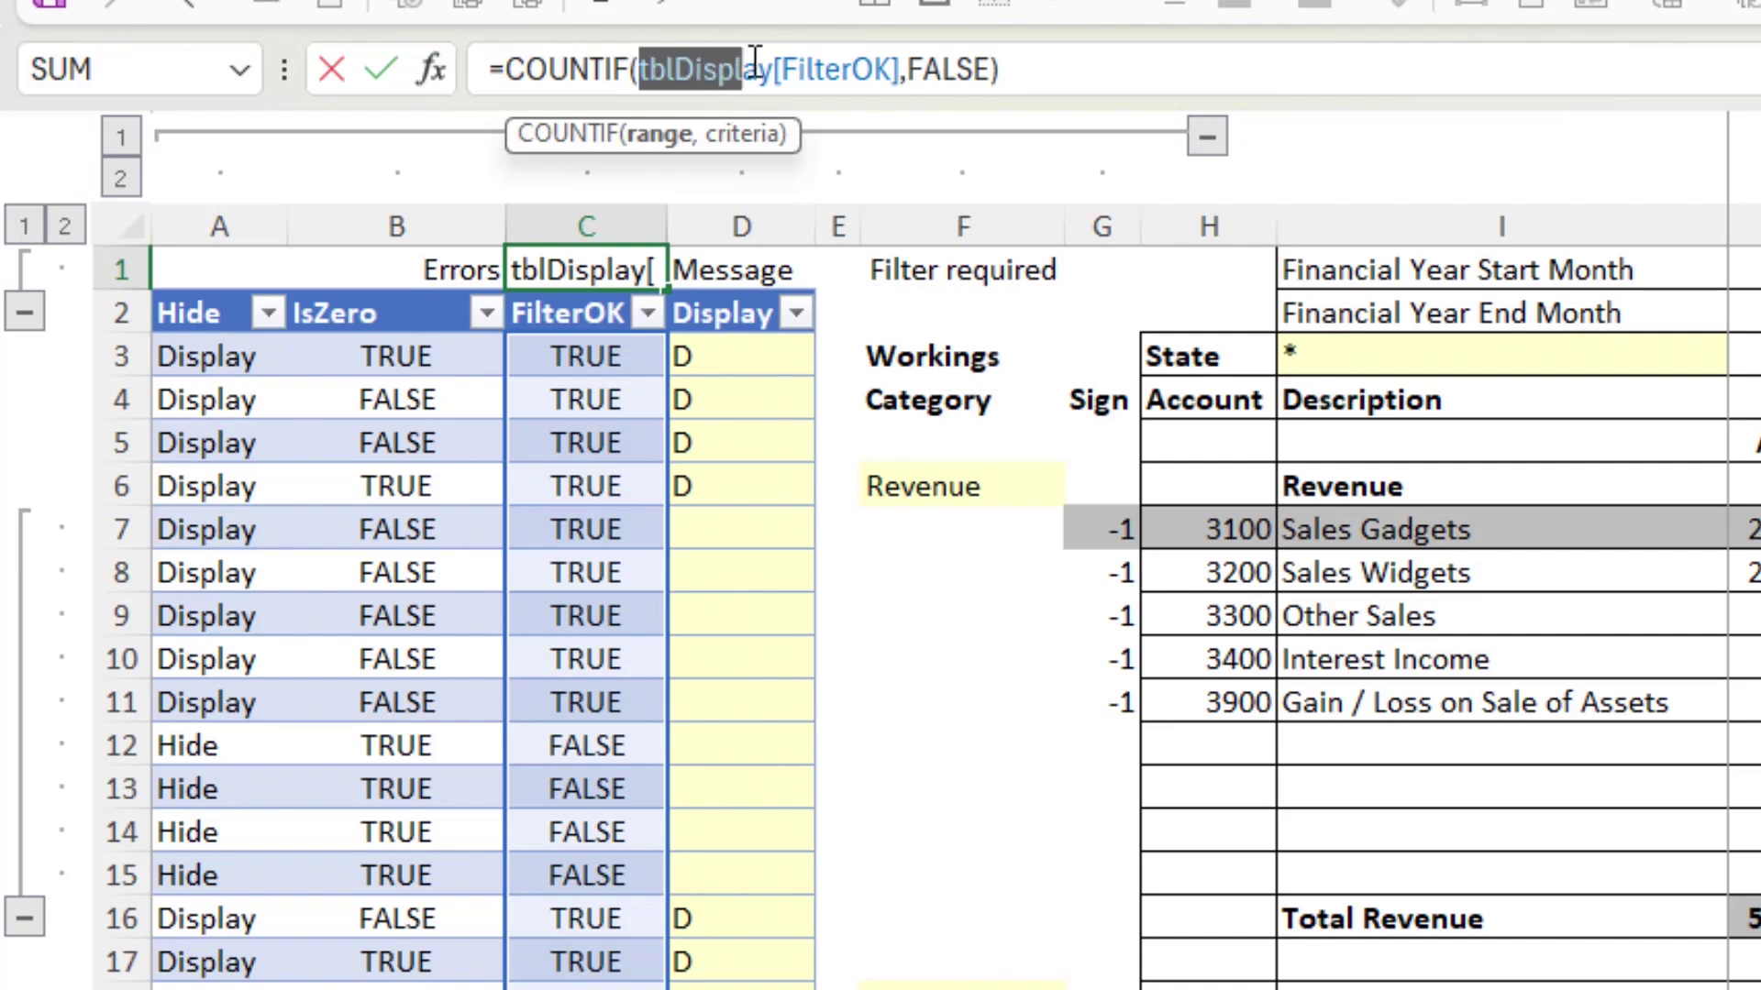
left_click(421, 347)
key("ctrl+z")
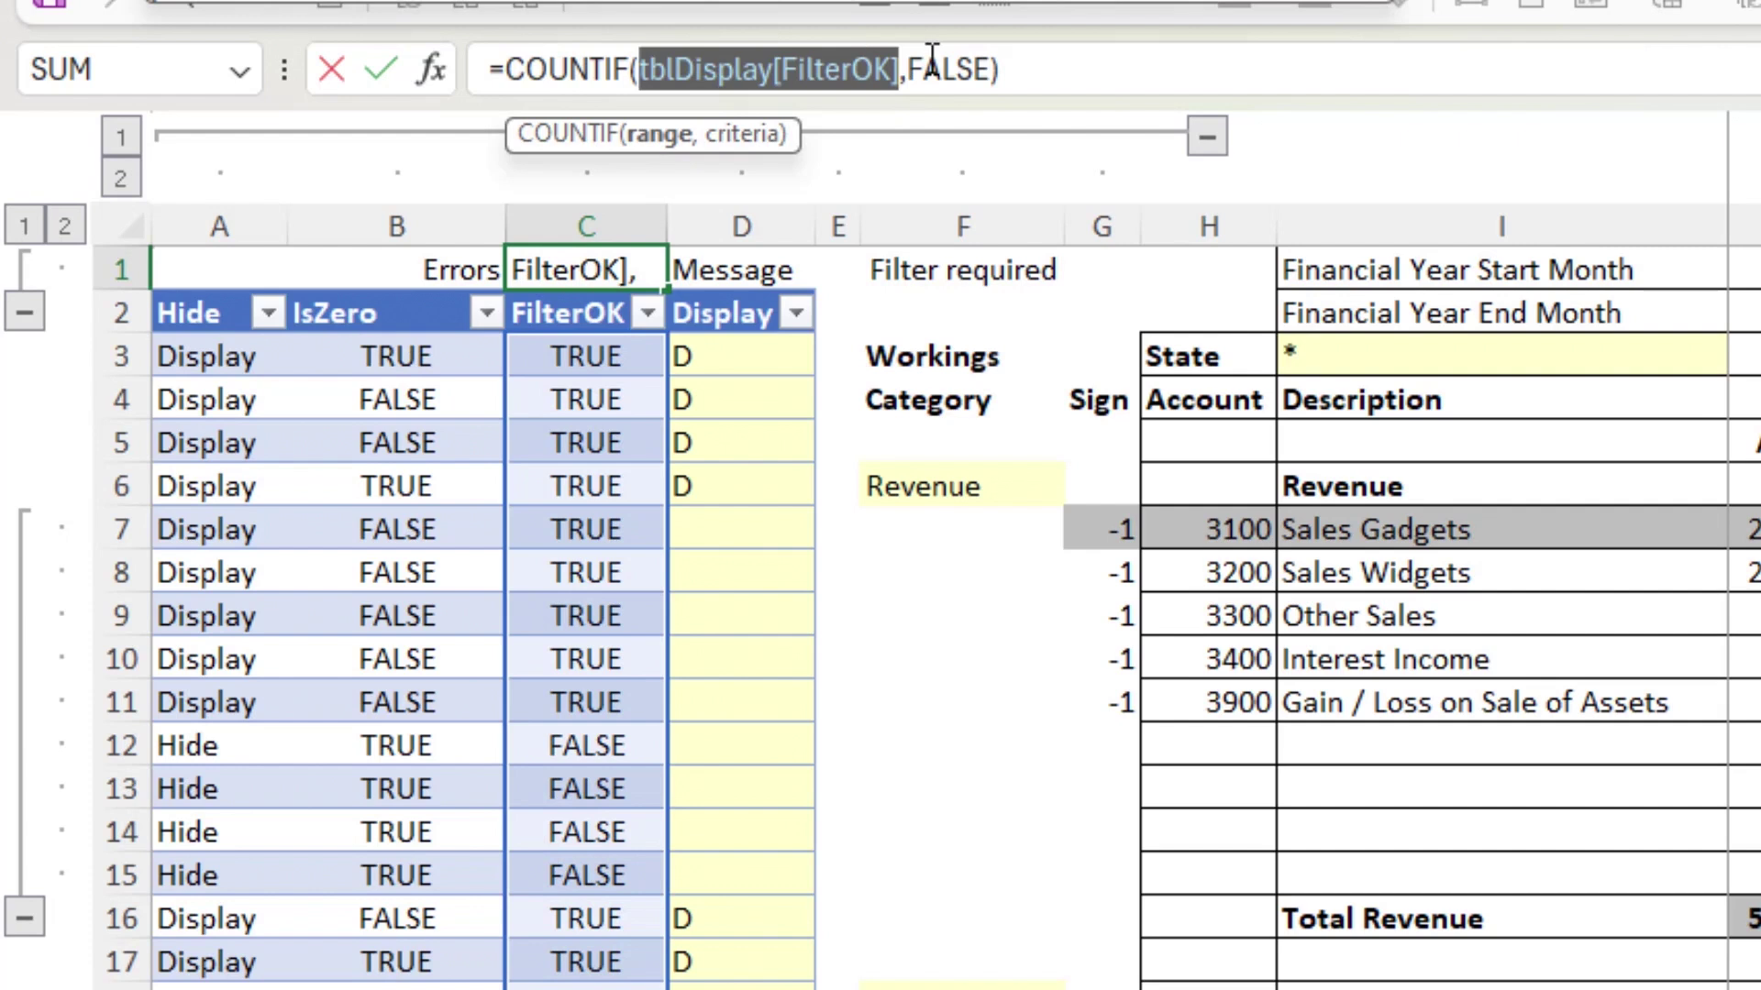
left_click_drag(910, 69, 995, 71)
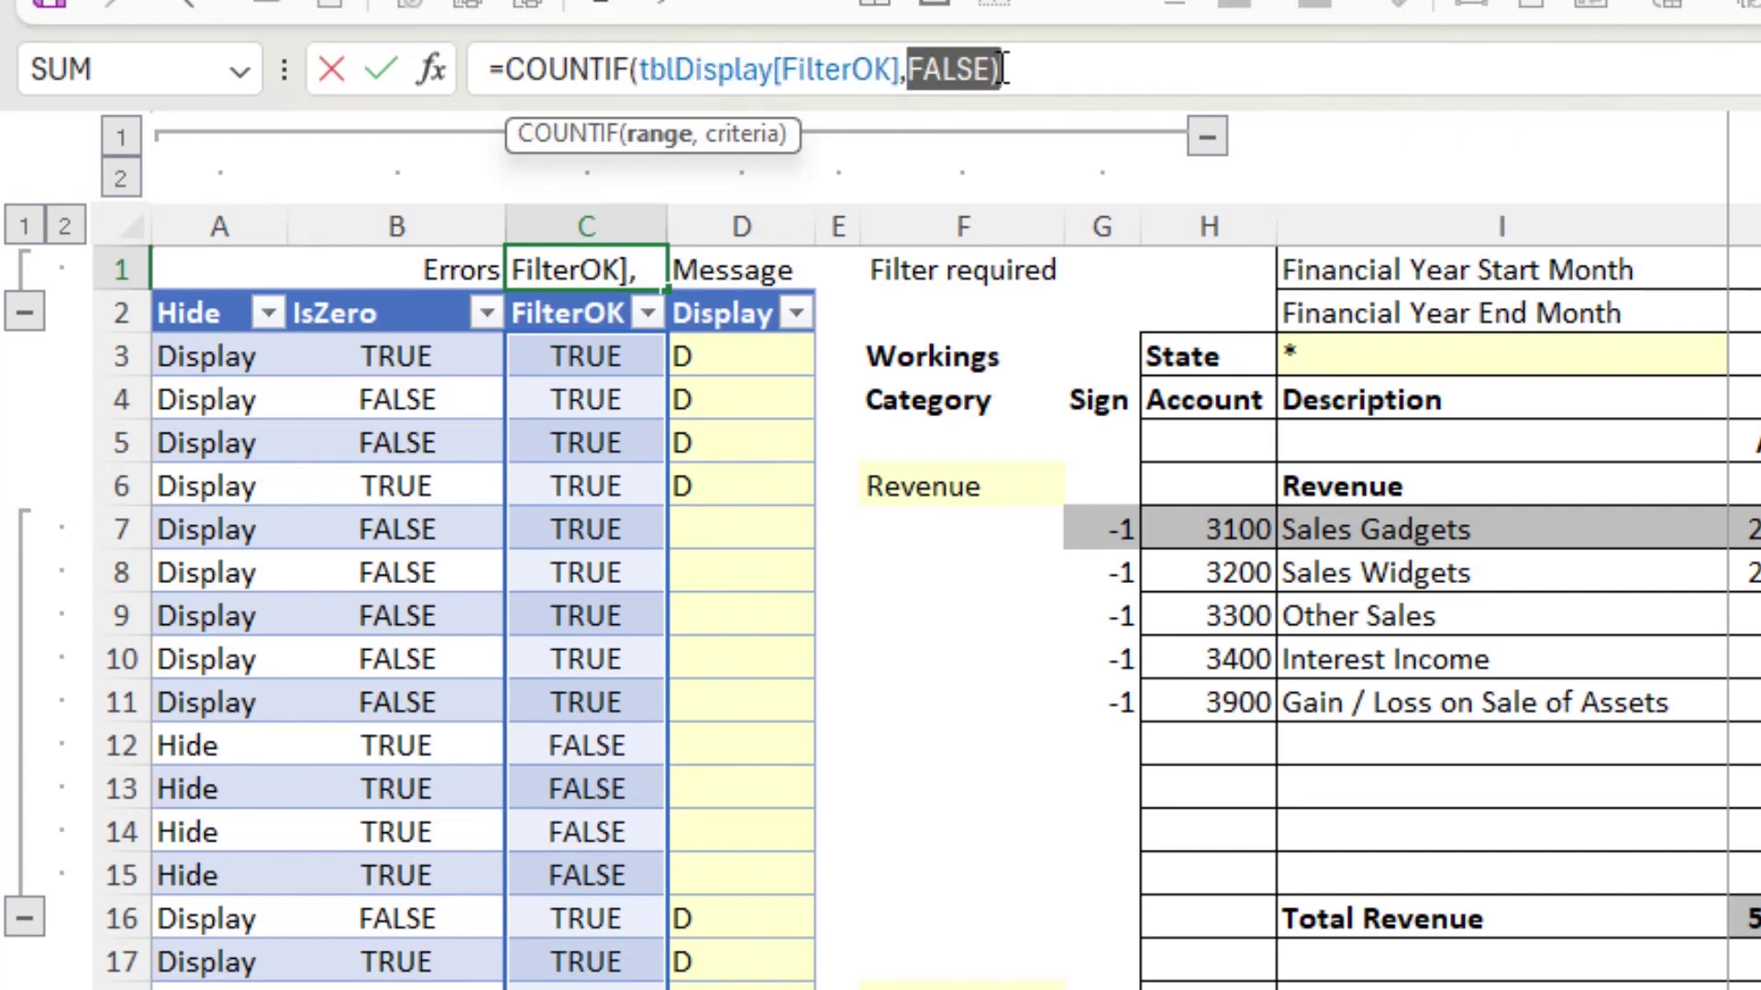
key("ctrl+Return")
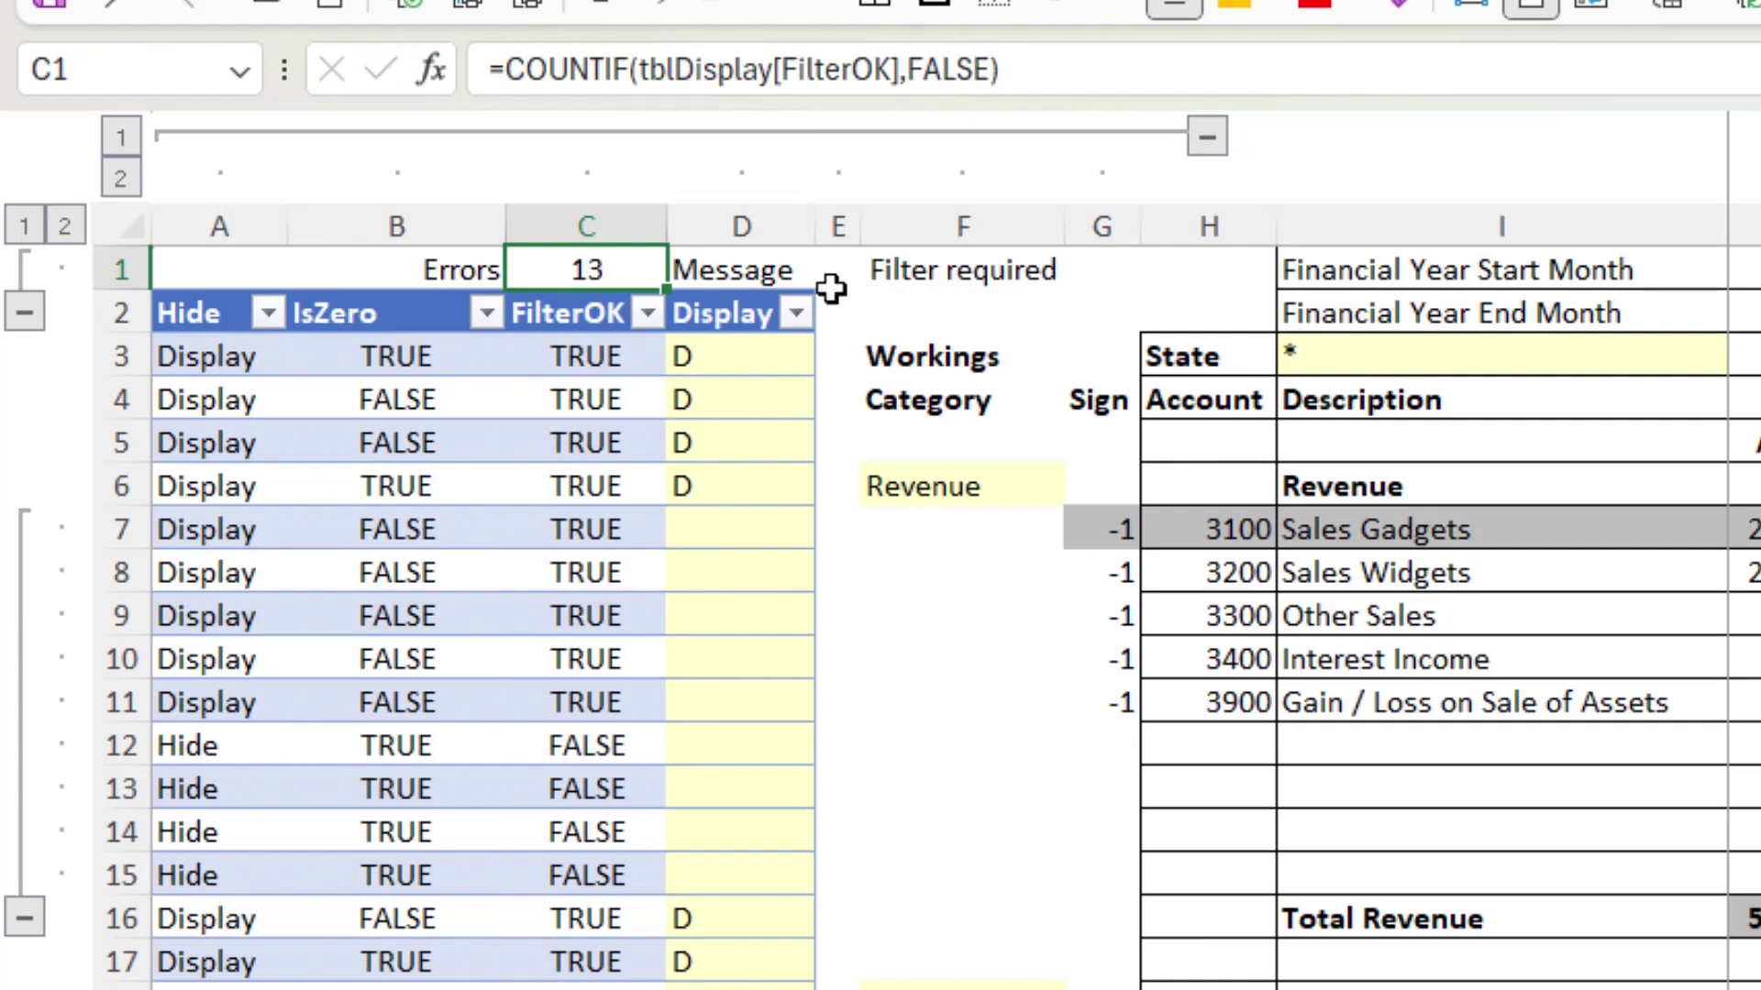
- Examine the message formula in cell F1 and the cell link of the text box beside the slicer
left_click(982, 270)
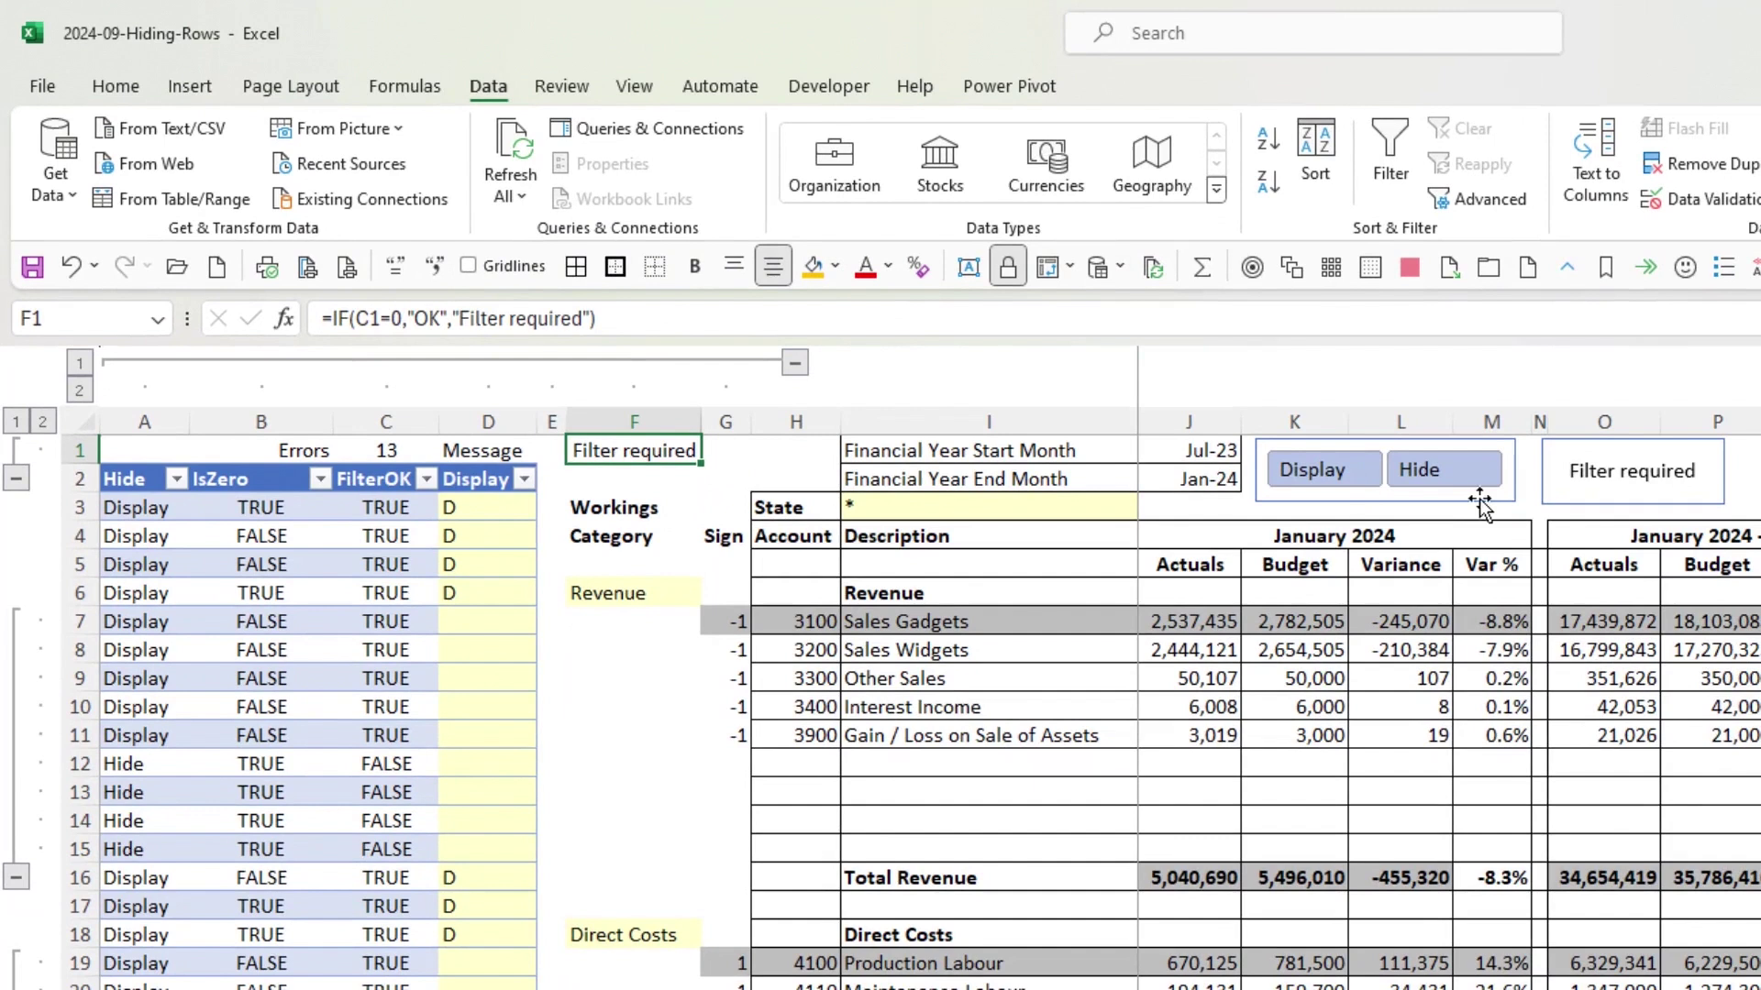
left_click(1645, 446)
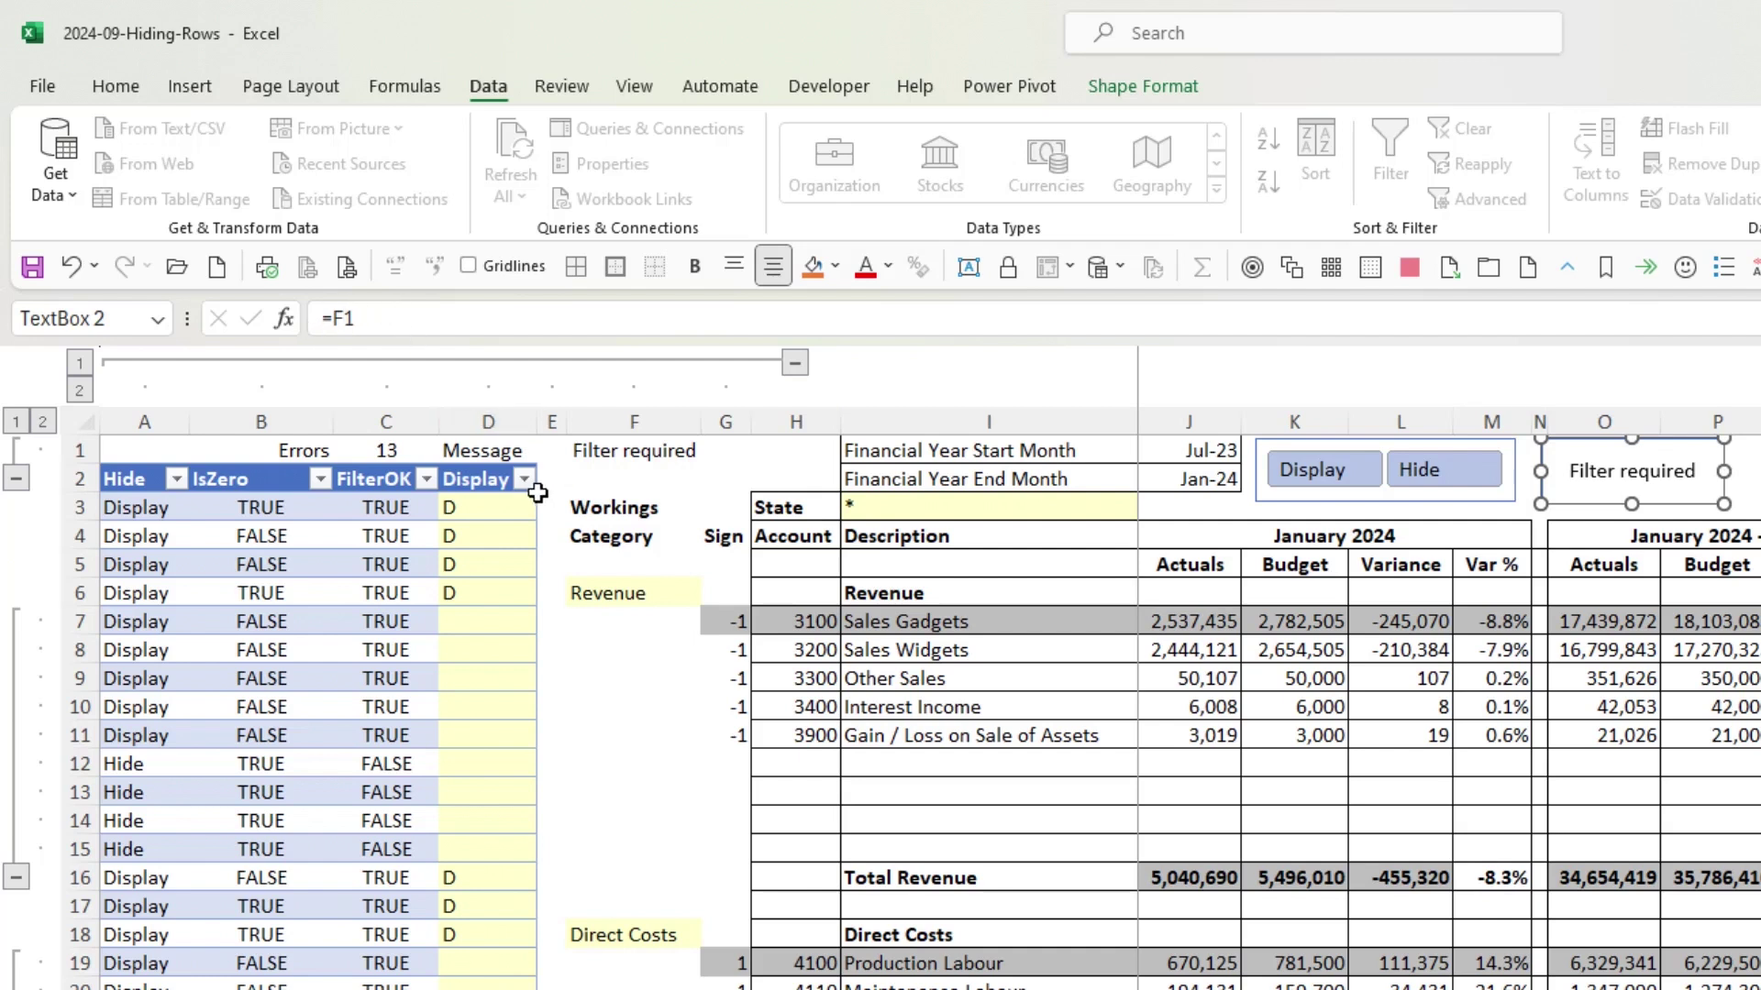
left_click(638, 464)
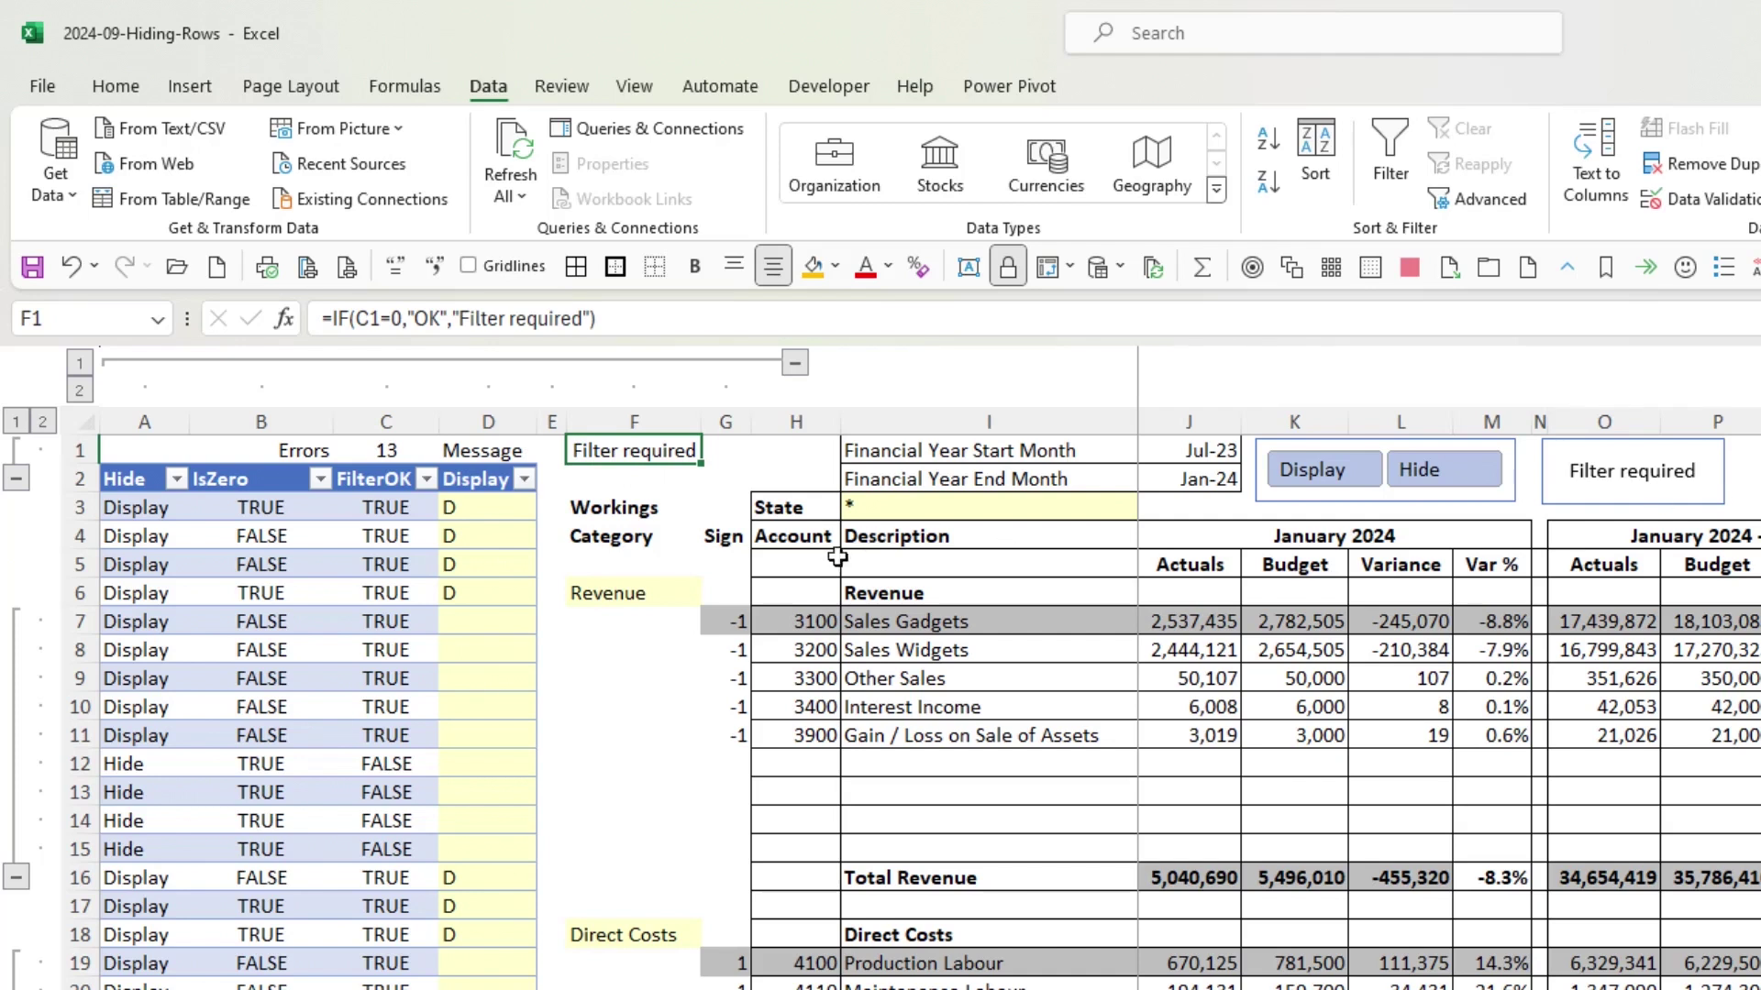
- Filter the helper table to Display rows with the slicer, and check the FilterOK column down the report
left_click(1325, 476)
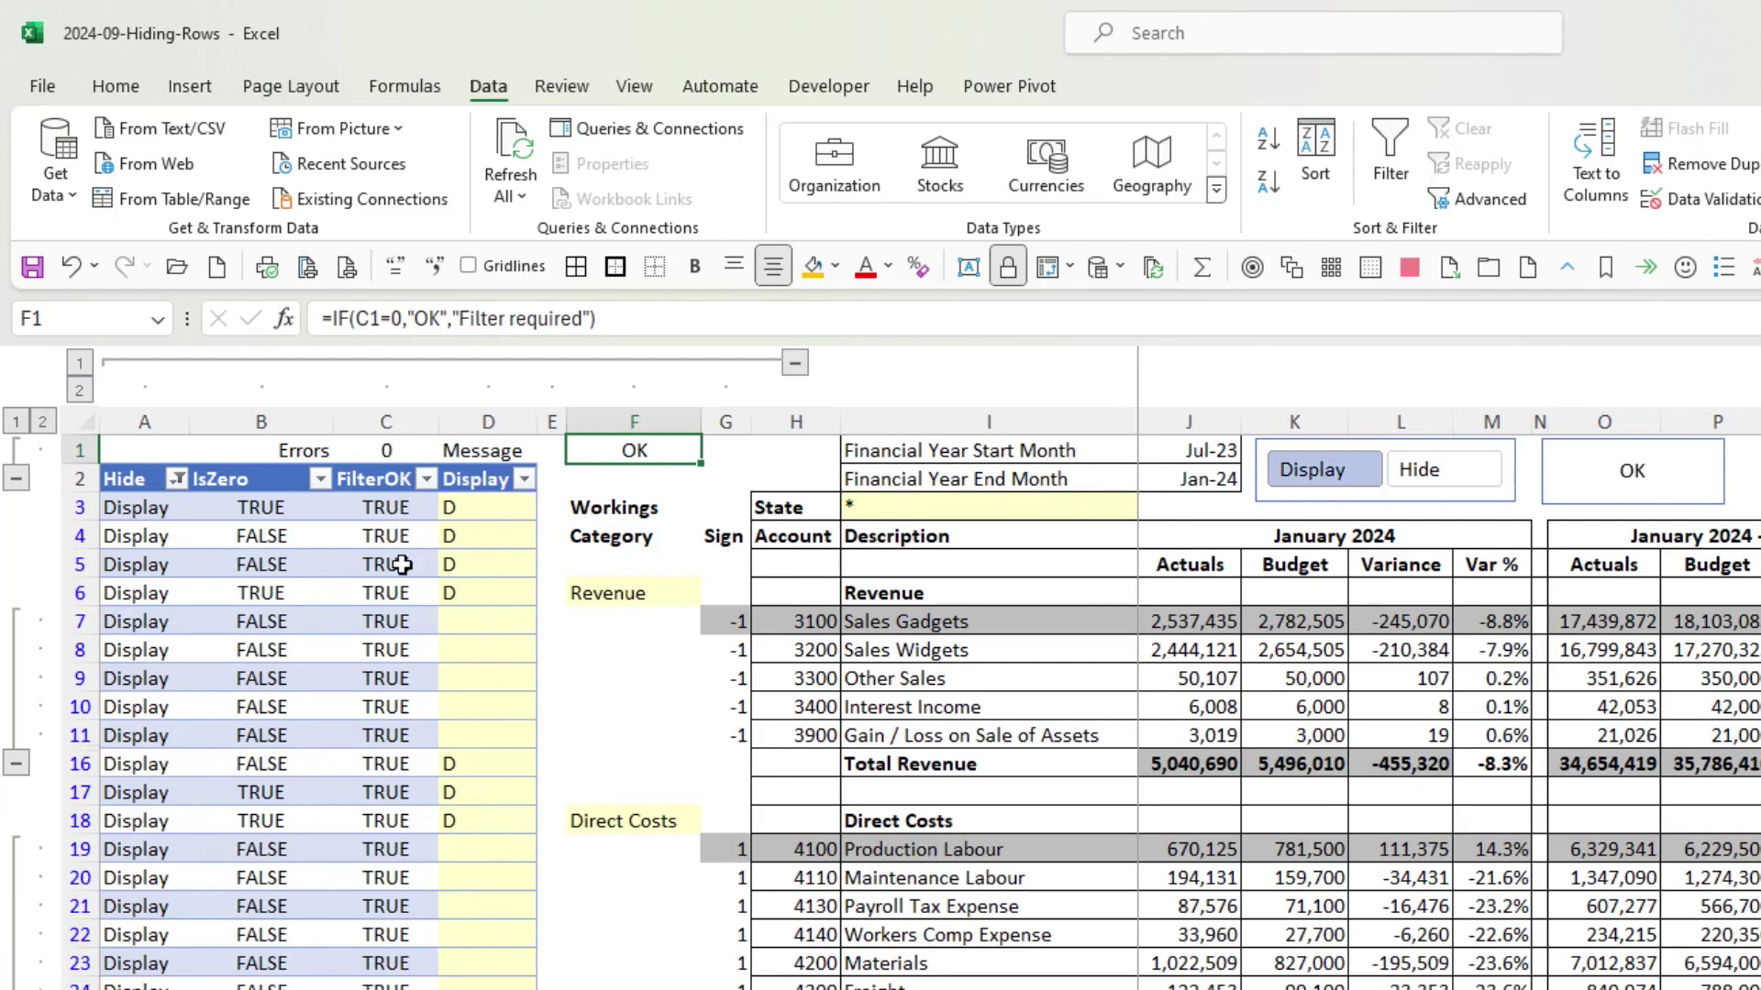
scroll(427, 733, "down", 3)
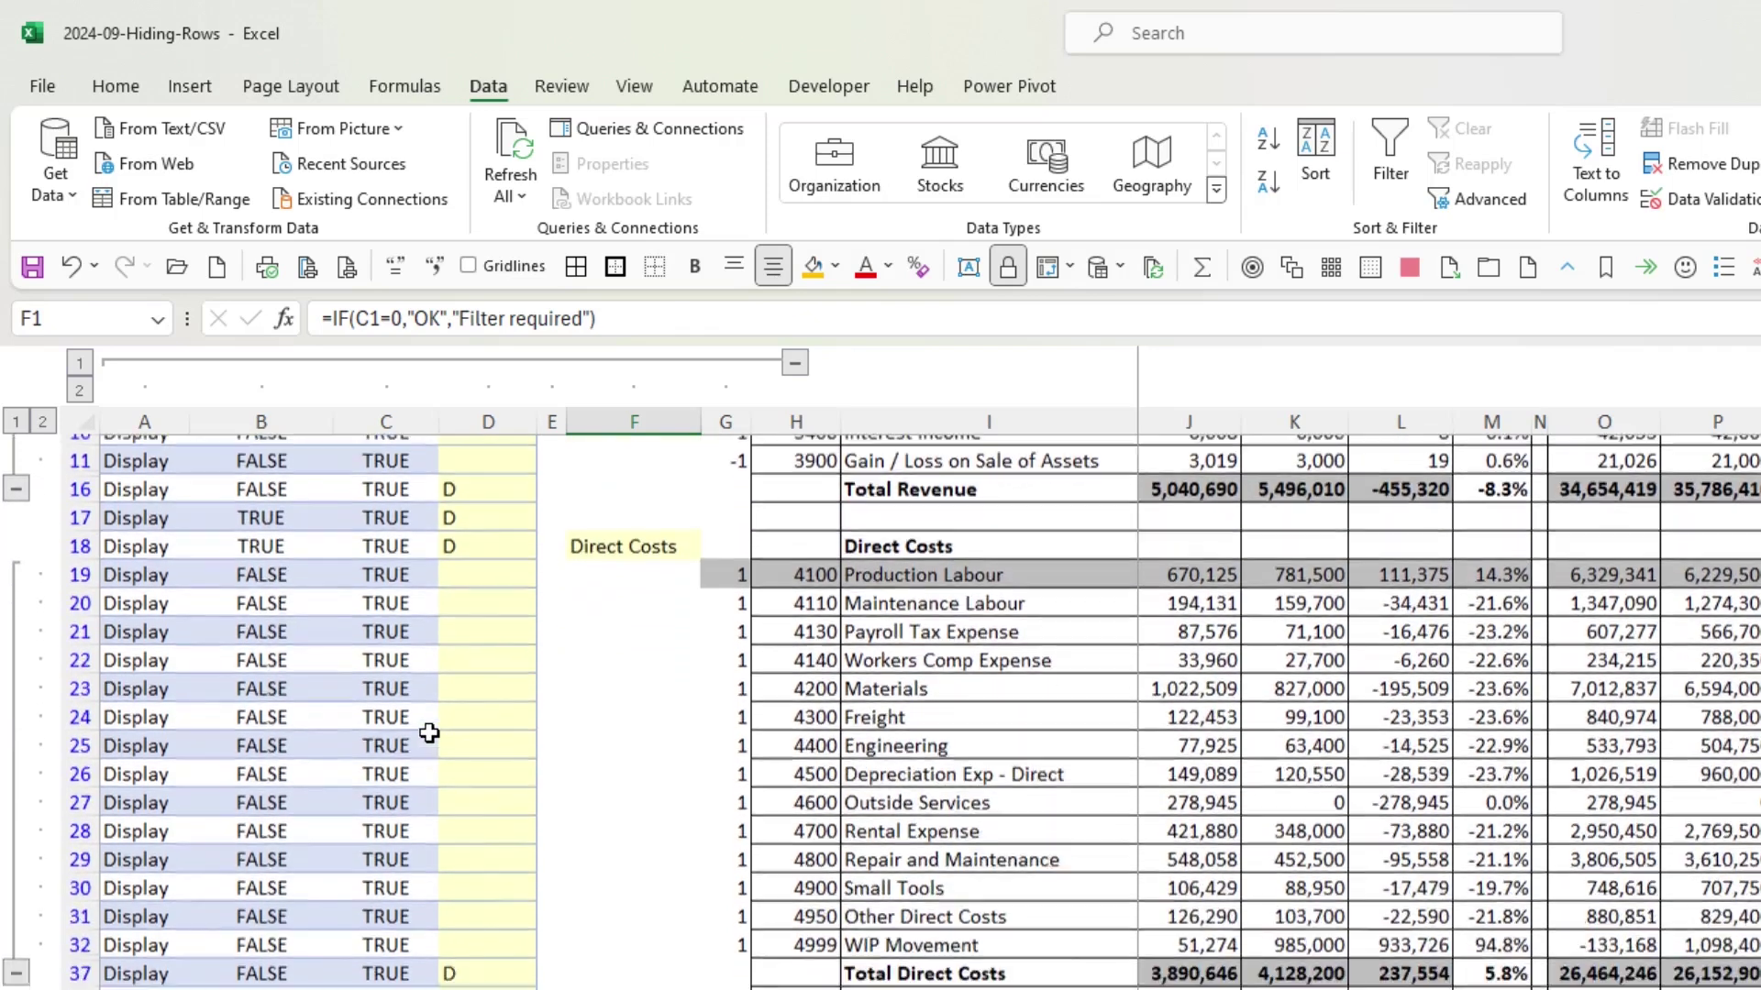
scroll(430, 732, "down", 8)
scroll(430, 730, "up", 11)
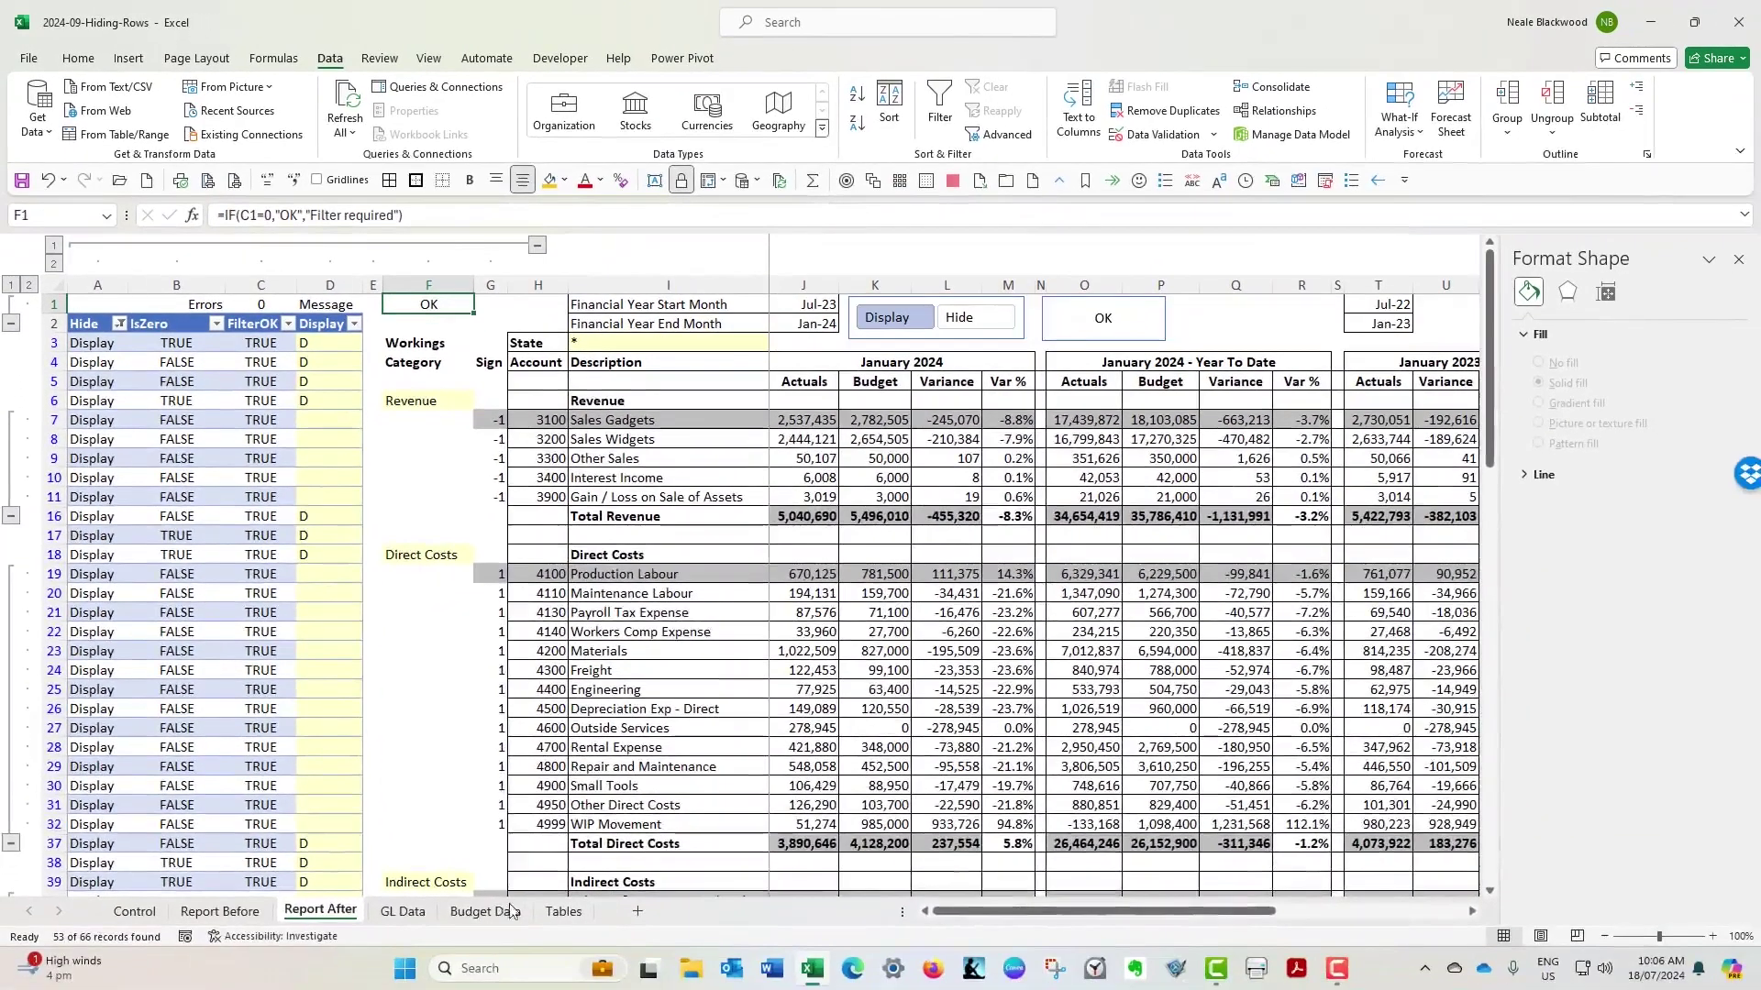
- Set the Account in GL Data cell D3149 to 4100, and return to the Report After sheet
left_click(403, 911)
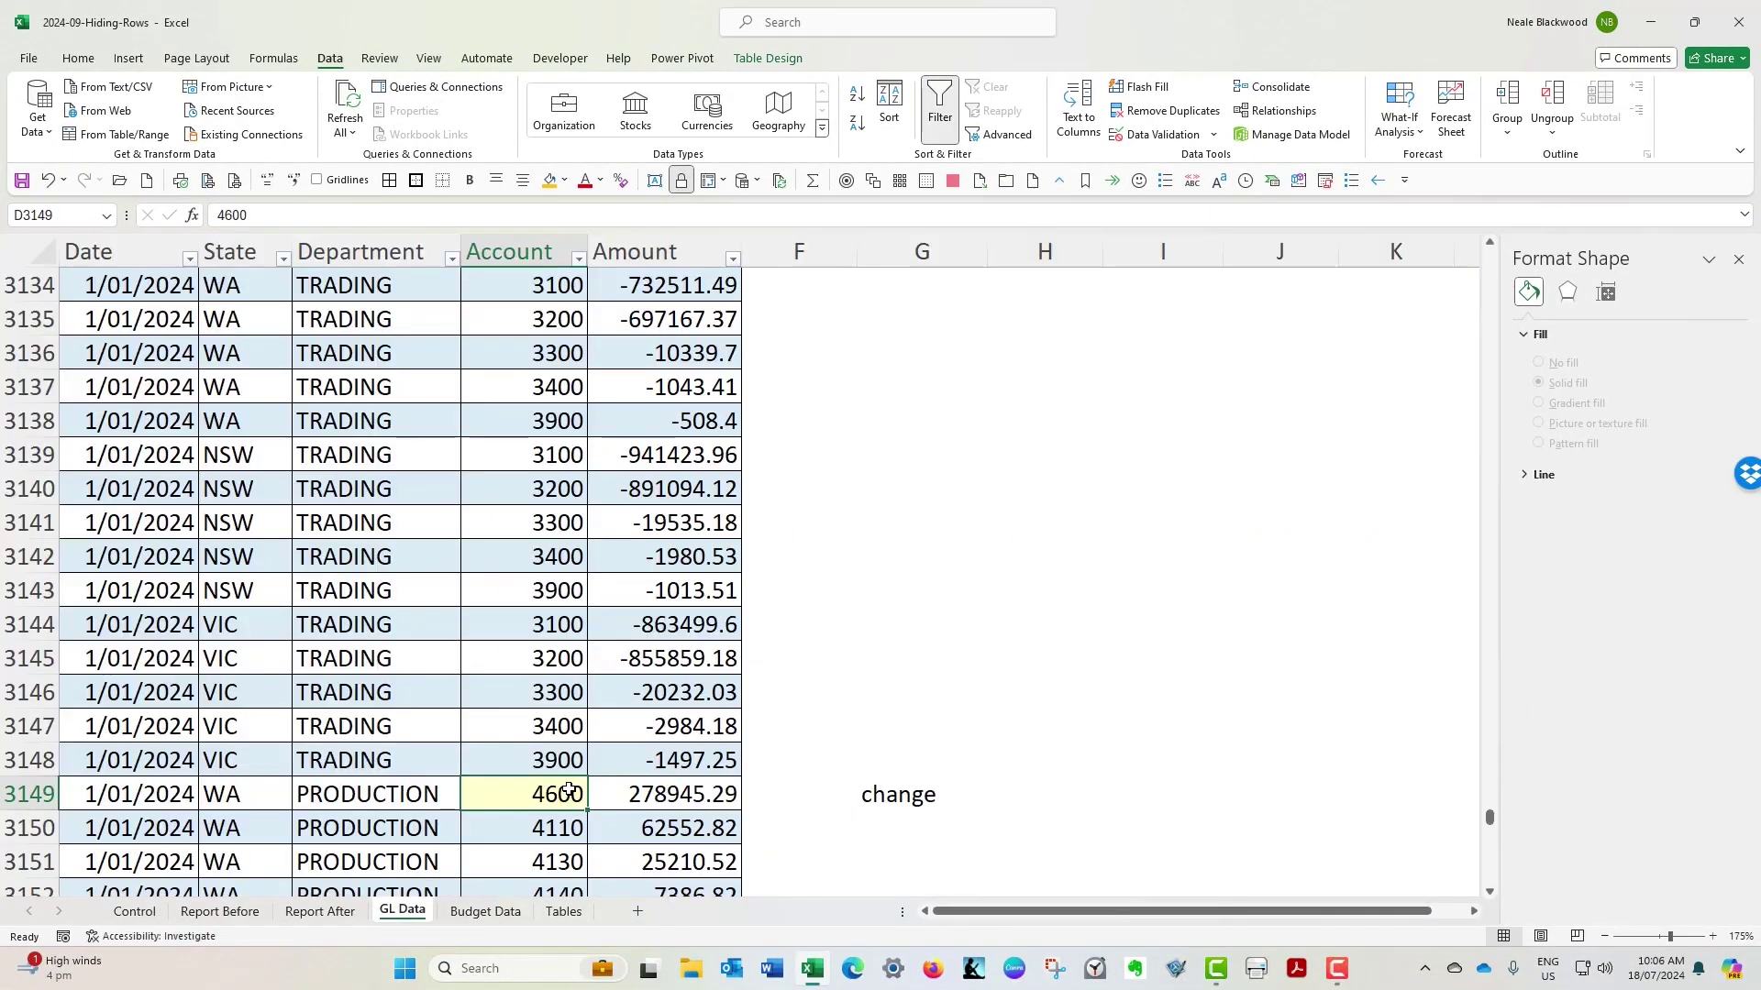
type("4100")
key("Return")
left_click(568, 791)
left_click(328, 912)
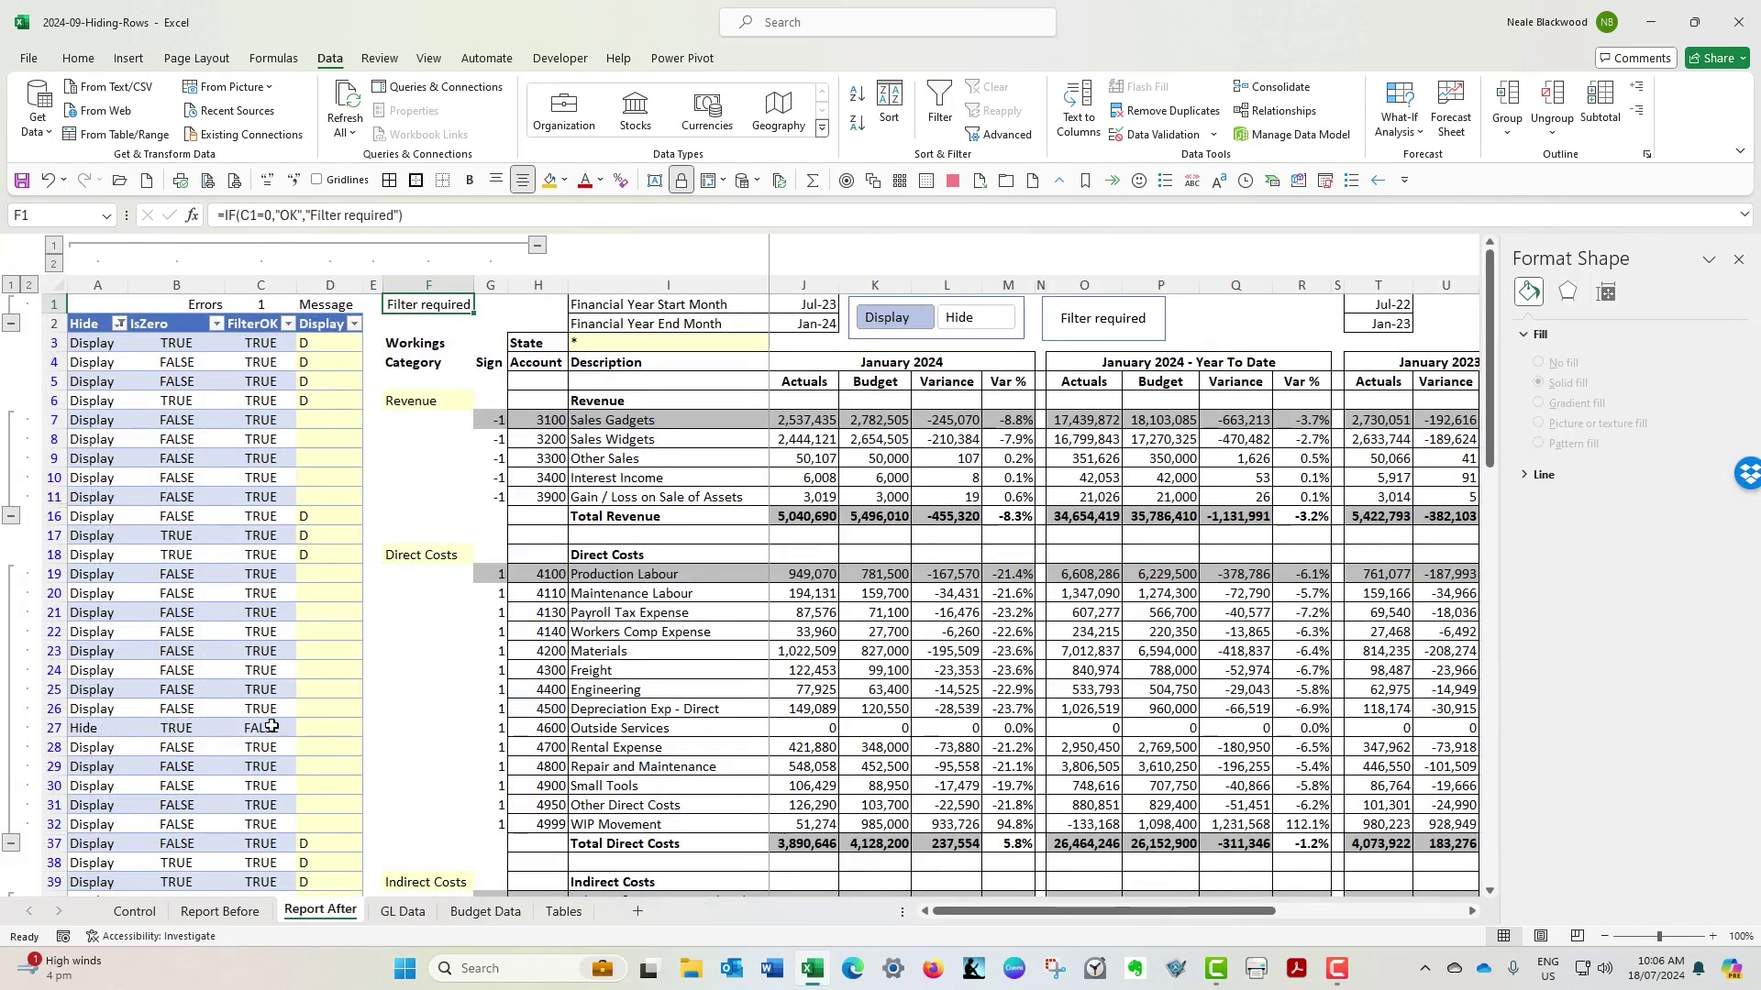
- Examine the Outside Services row 27 and its FilterOK formula, along with the Errors cell C1 and message cell F1
left_click(54, 727)
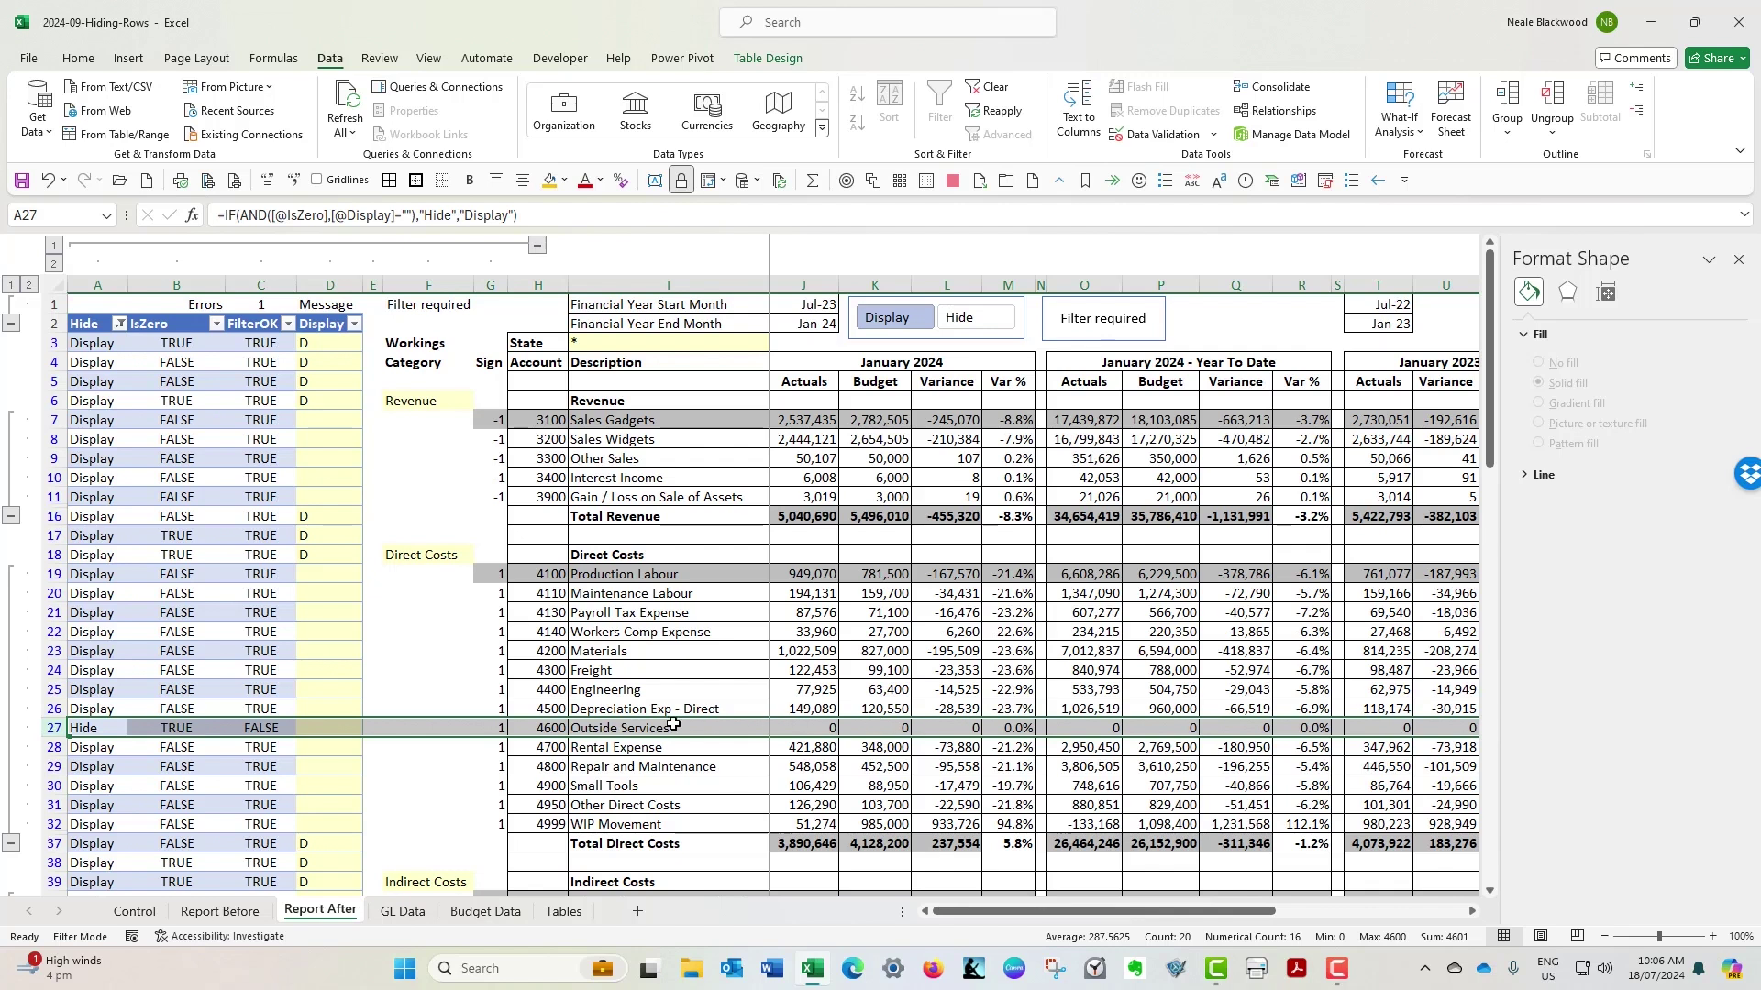
left_click(258, 730)
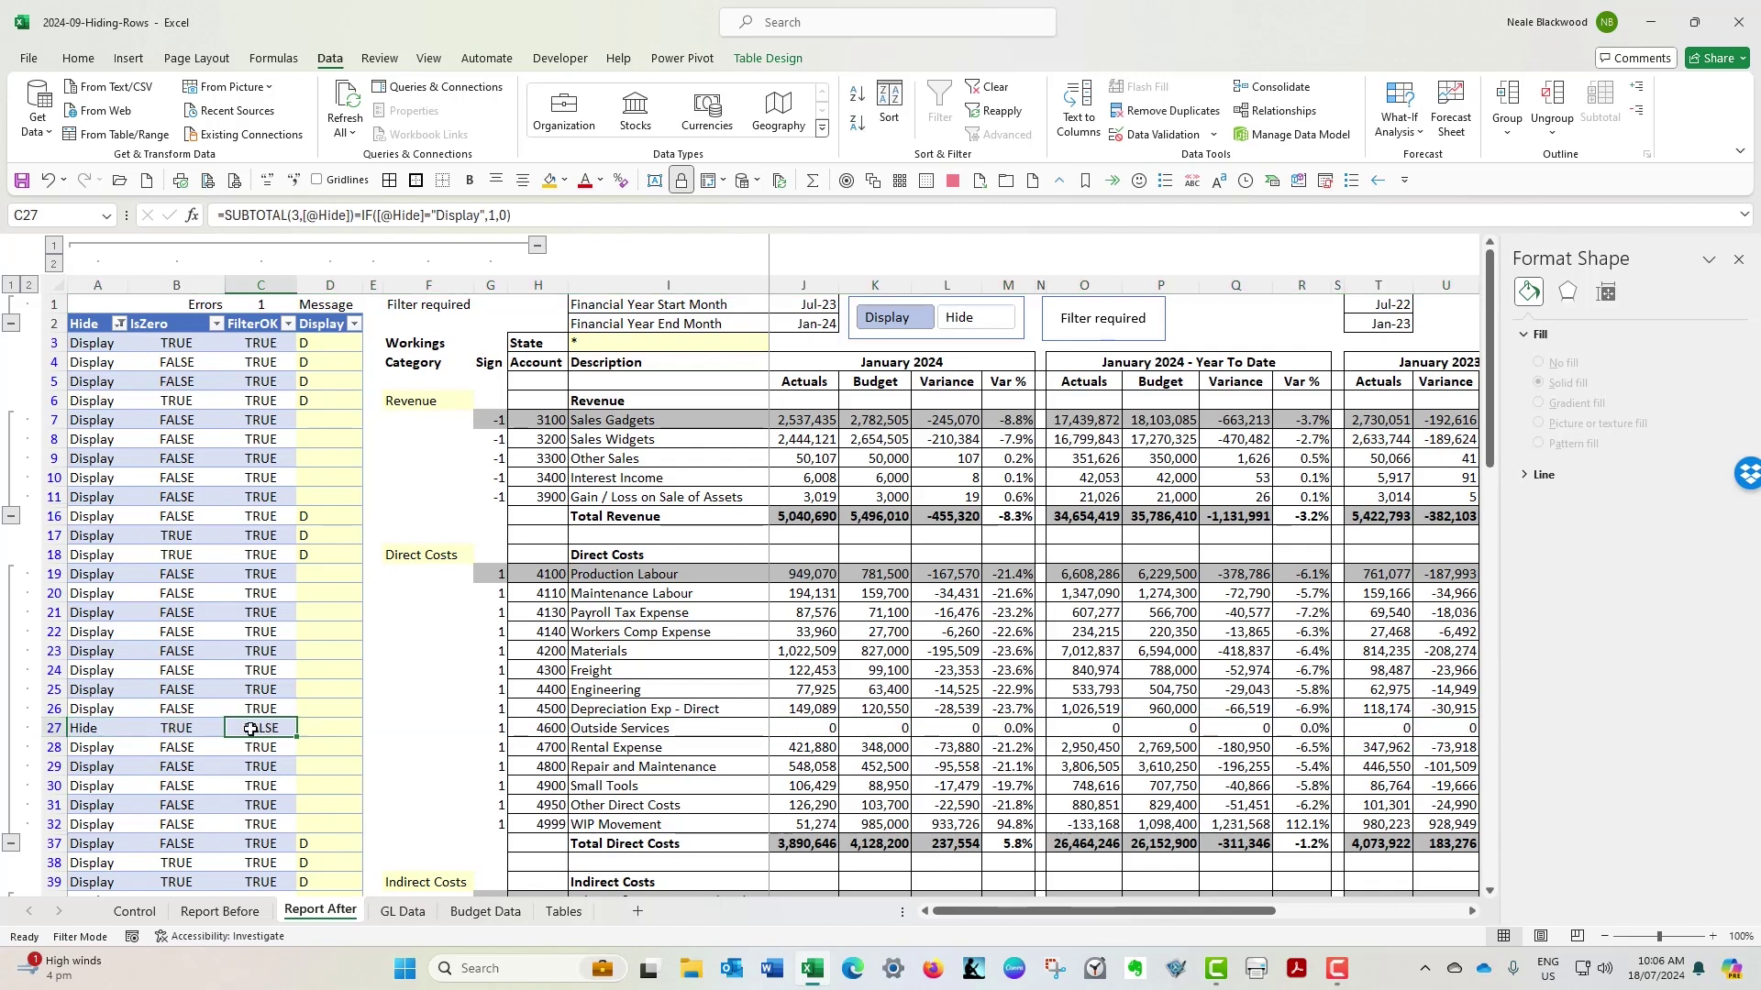
left_click(247, 304)
left_click(443, 308)
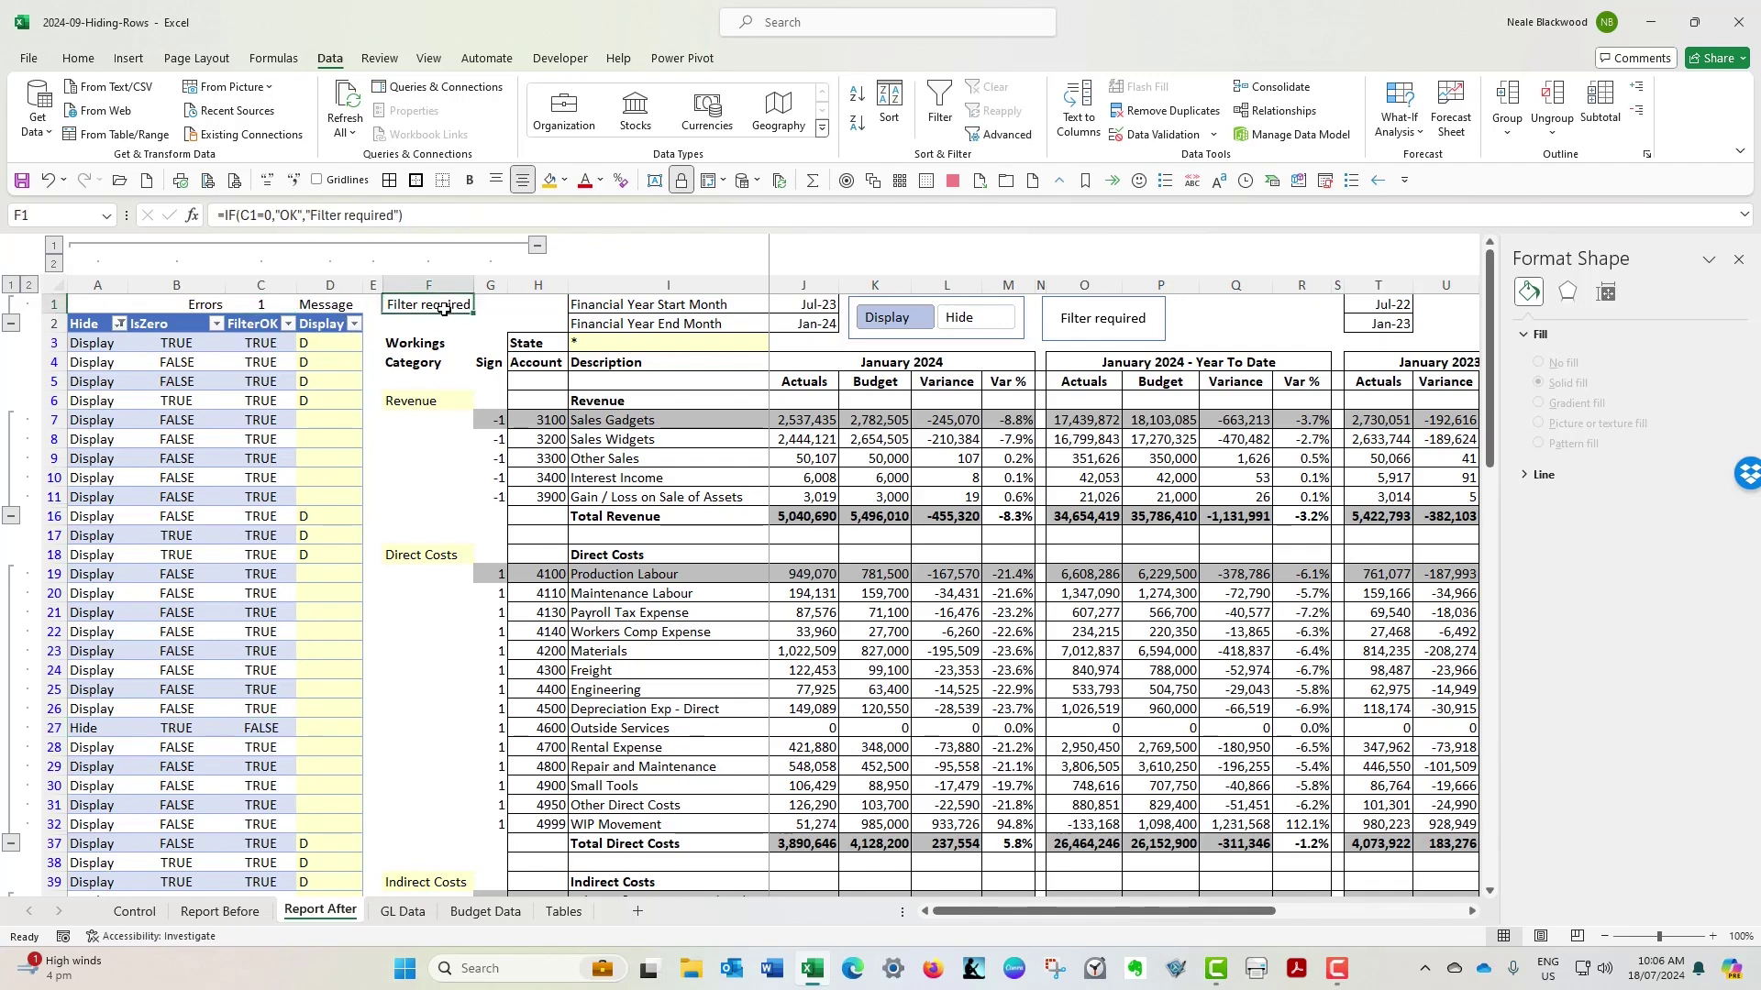
- Refilter the helper table to Display rows with the slicer, and collapse the grouped helper columns
left_click(886, 318)
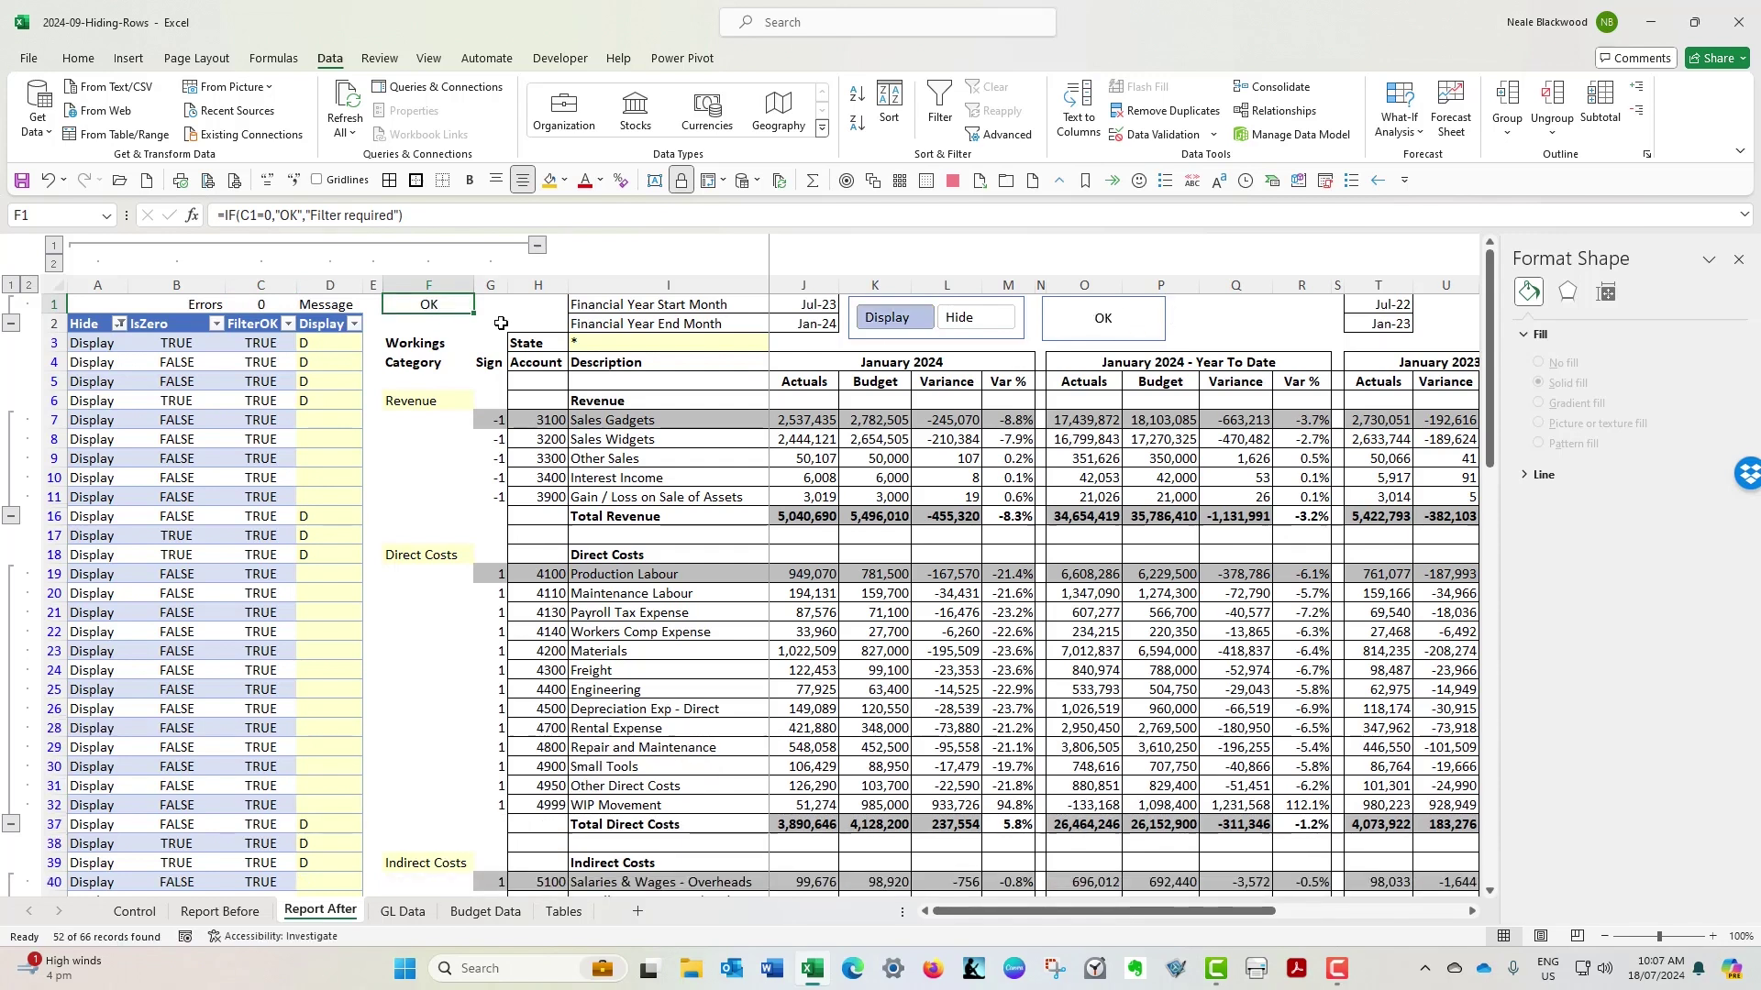
left_click(538, 244)
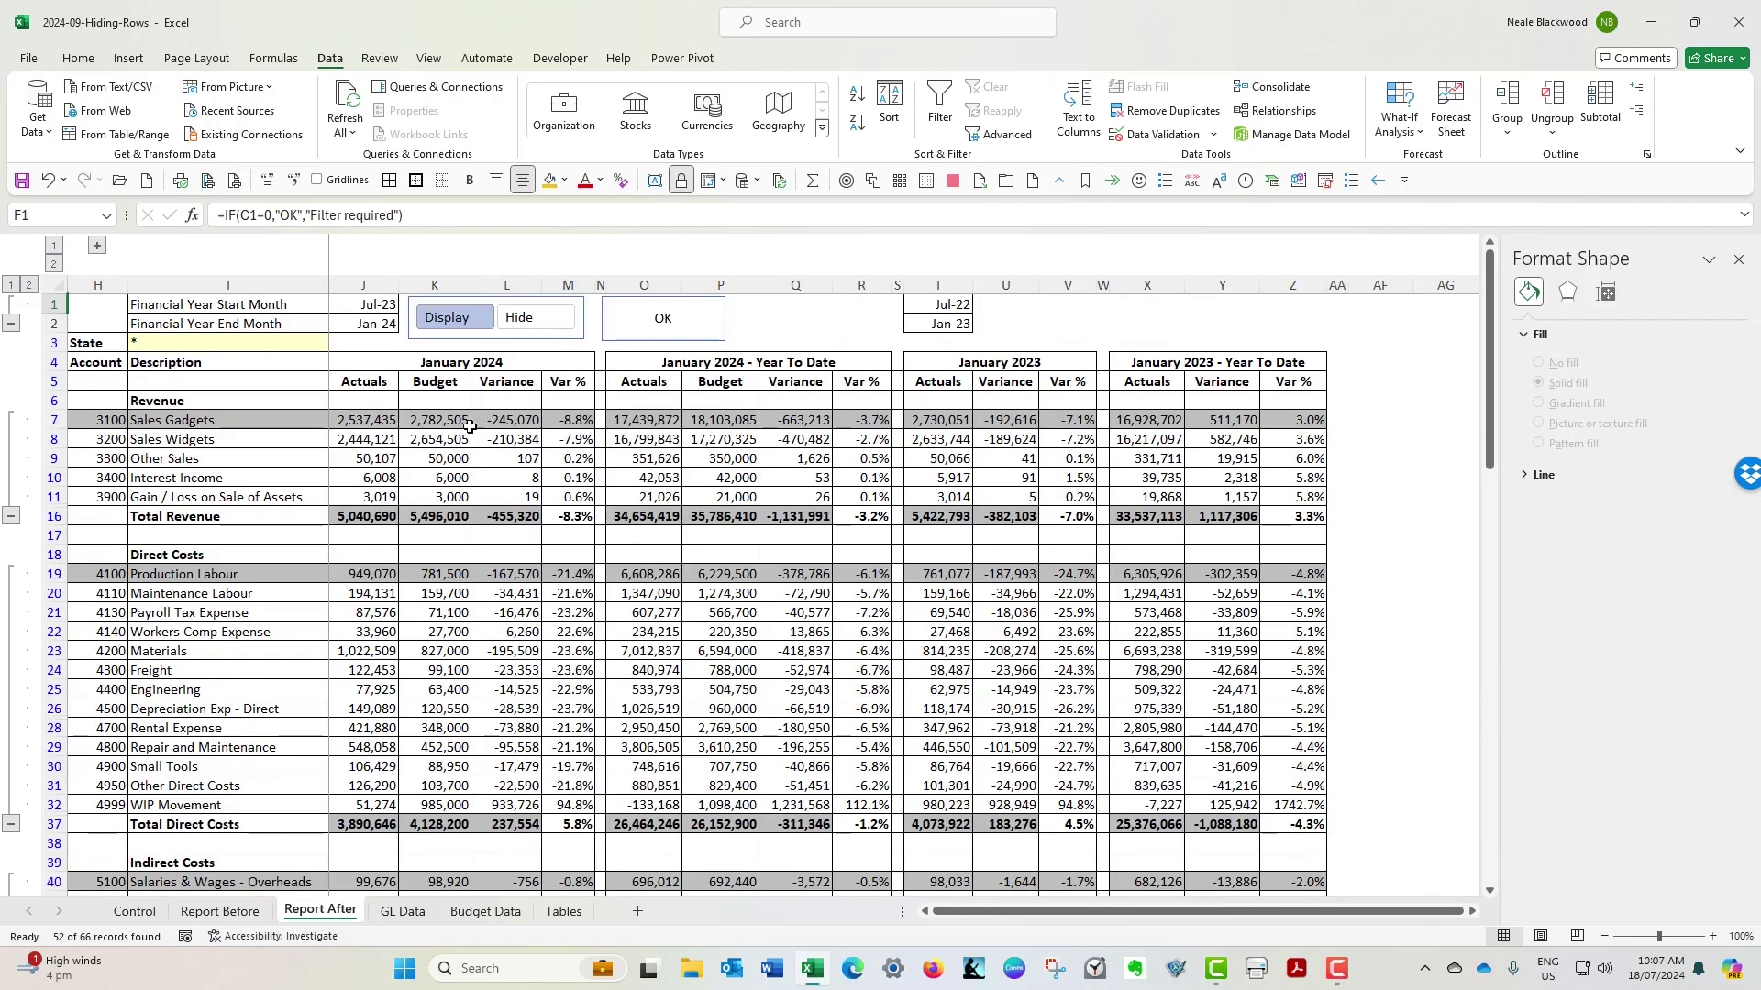